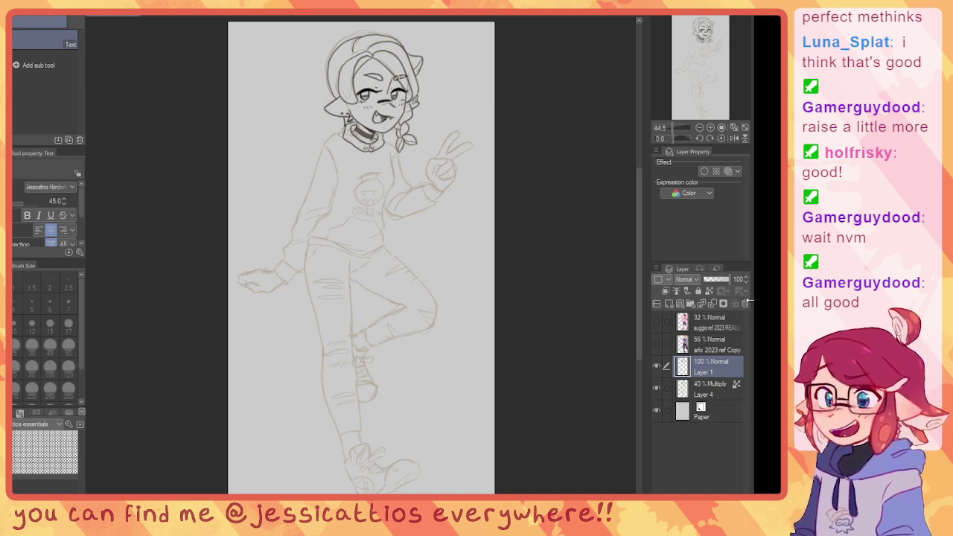
# Step: Widen the canvas area, show the colour wheel, and select the Real G-Pen for inking the sketch
pyautogui.moveTo(752, 301); pyautogui.dragTo(804, 301)
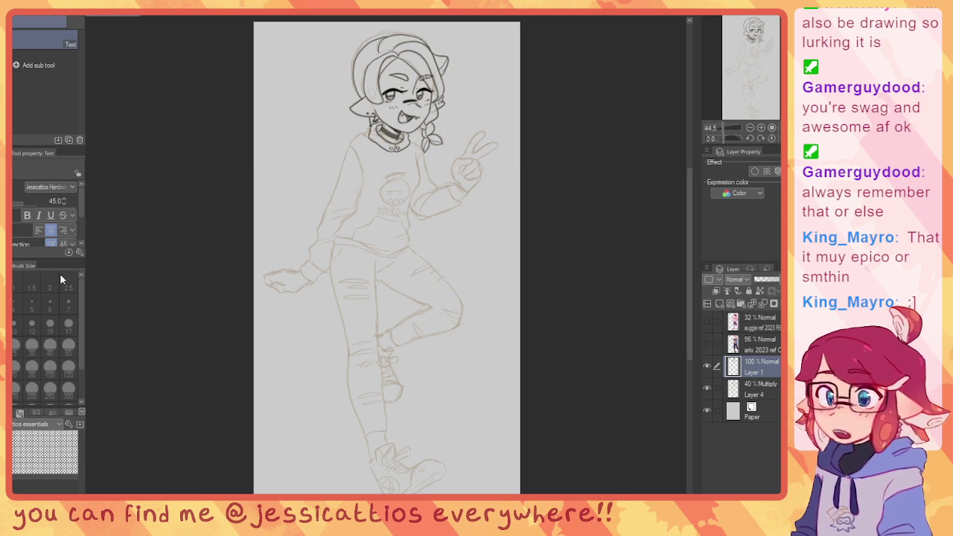
pyautogui.click(8, 413)
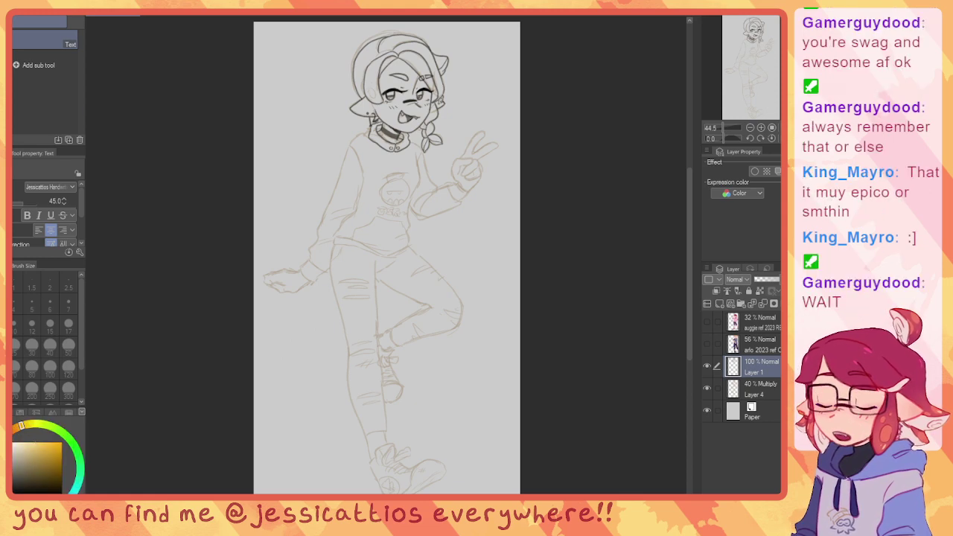
pyautogui.press('p')
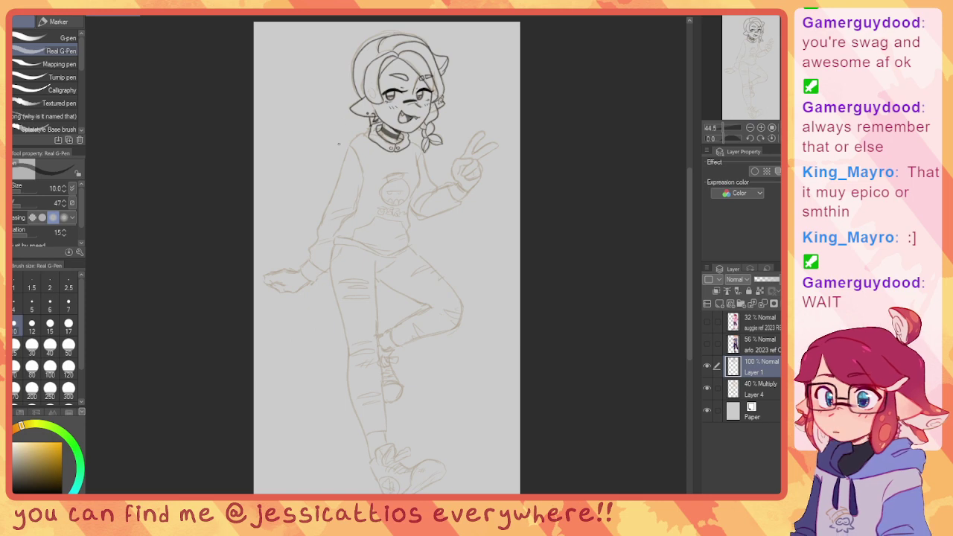
pyautogui.scroll(5, 339, 144)
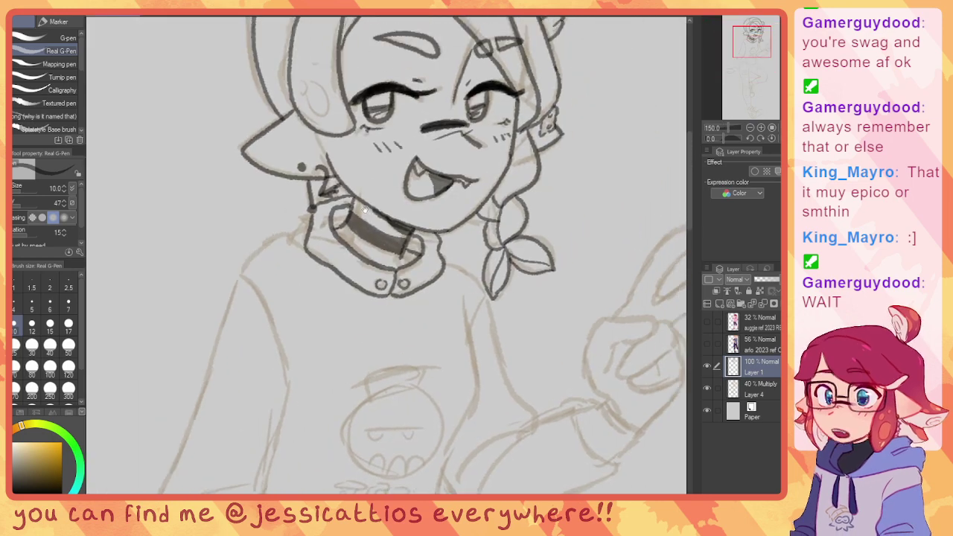
pyautogui.moveTo(365, 209); pyautogui.dragTo(311, 239)
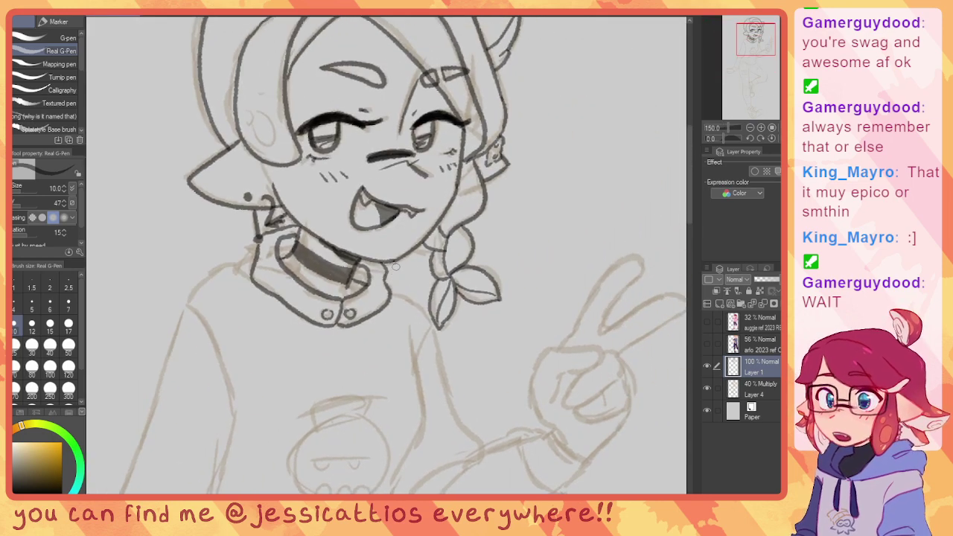
pyautogui.moveTo(420, 325)
pyautogui.mouseDown()
pyautogui.moveTo(467, 229)
pyautogui.moveTo(456, 323)
pyautogui.moveTo(350, 342)
pyautogui.mouseUp()
pyautogui.hotkey('ctrl', 'z')
pyautogui.press('[')
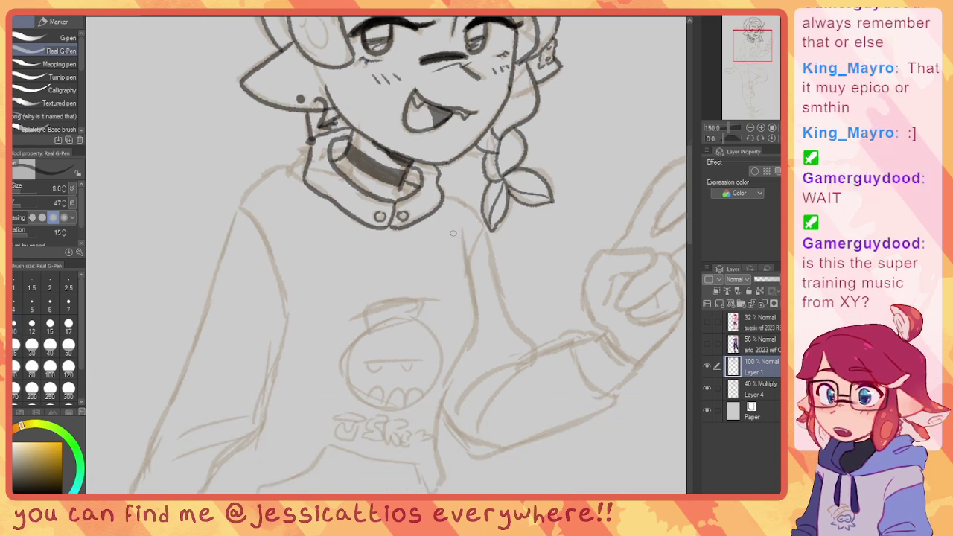
pyautogui.press(']')
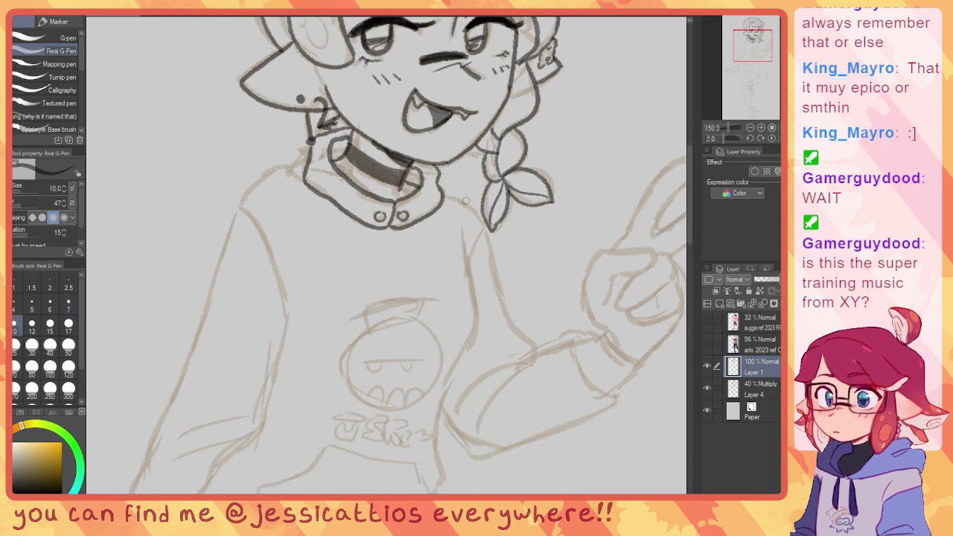
pyautogui.moveTo(466, 201)
pyautogui.mouseDown()
pyautogui.moveTo(449, 223)
pyautogui.moveTo(442, 295)
pyautogui.mouseUp()
pyautogui.hotkey('ctrl', 'z')
pyautogui.moveTo(544, 127)
pyautogui.mouseDown()
pyautogui.moveTo(589, 175)
pyautogui.moveTo(472, 269)
pyautogui.moveTo(408, 244)
pyautogui.mouseUp()
pyautogui.hotkey('ctrl', 'z')
pyautogui.moveTo(442, 60)
pyautogui.mouseDown()
pyautogui.moveTo(467, 202)
pyautogui.moveTo(414, 208)
pyautogui.moveTo(419, 202)
pyautogui.mouseUp()
pyautogui.hotkey('ctrl', 'z')
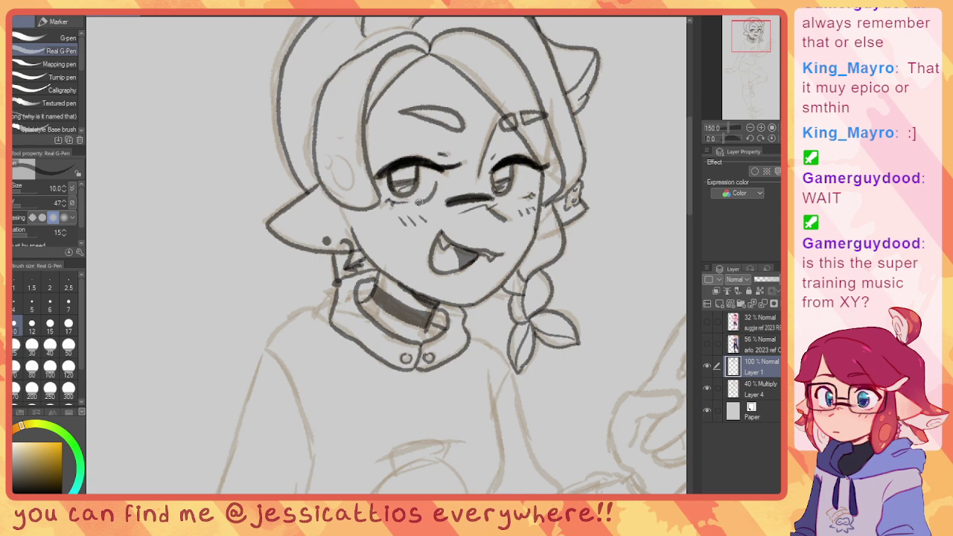
# Step: Ink the sweater's shoulder, upper sleeve and side line beside the raised arm, plus diagonal strokes across the chest emblem
pyautogui.moveTo(471, 261)
pyautogui.mouseDown()
pyautogui.moveTo(440, 154)
pyautogui.moveTo(413, 103)
pyautogui.mouseUp()
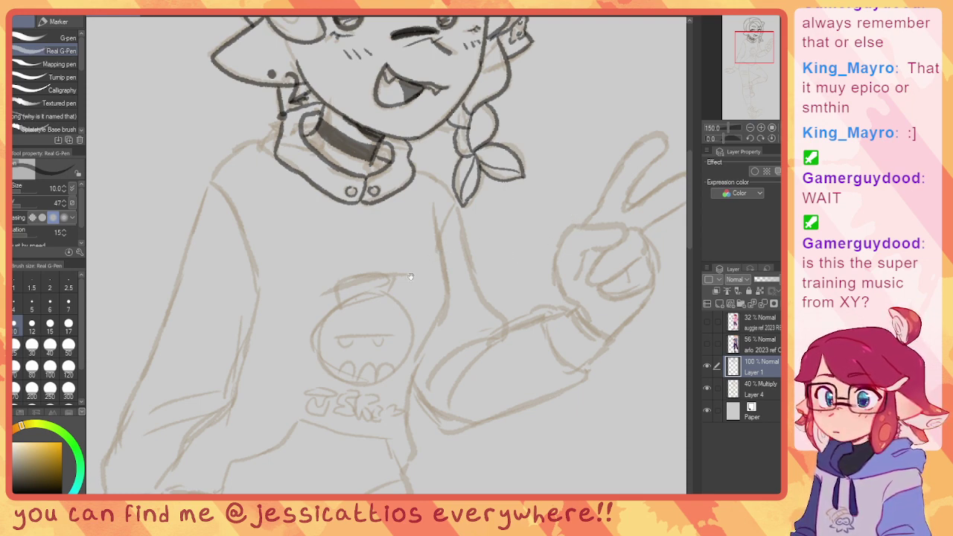
pyautogui.moveTo(410, 276)
pyautogui.mouseDown()
pyautogui.moveTo(425, 176)
pyautogui.moveTo(444, 215)
pyautogui.mouseUp()
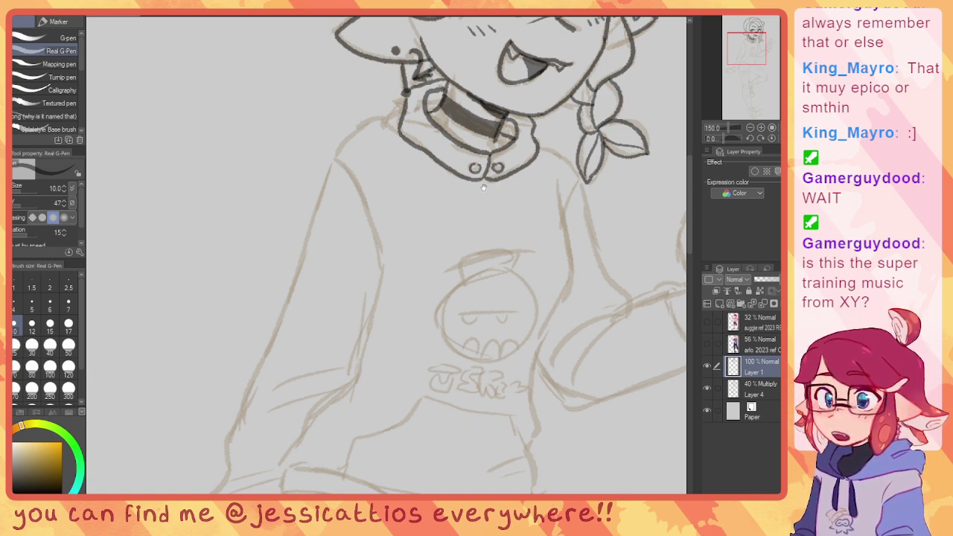
pyautogui.moveTo(494, 149)
pyautogui.mouseDown()
pyautogui.moveTo(439, 183)
pyautogui.moveTo(390, 134)
pyautogui.moveTo(413, 142)
pyautogui.mouseUp()
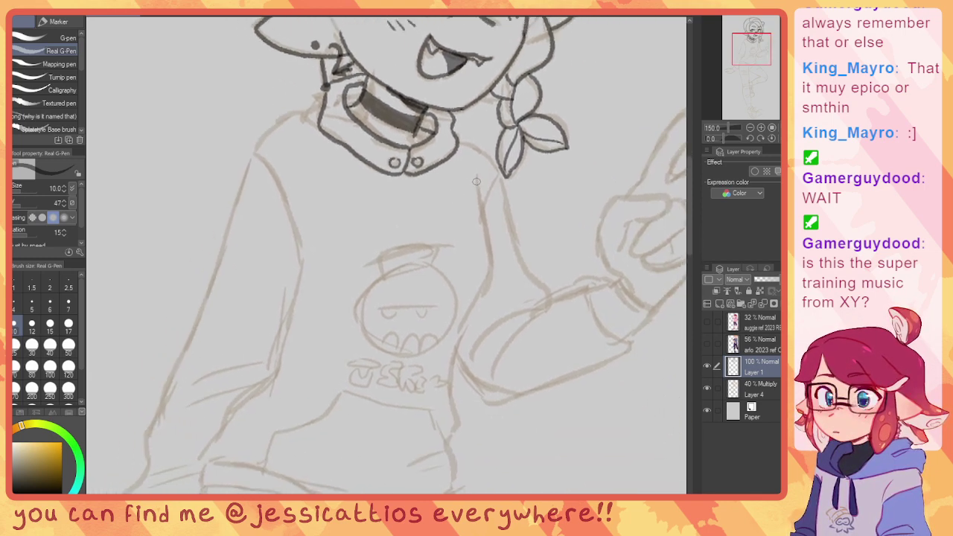
pyautogui.moveTo(474, 176); pyautogui.dragTo(480, 227)
pyautogui.hotkey('ctrl', 'z')
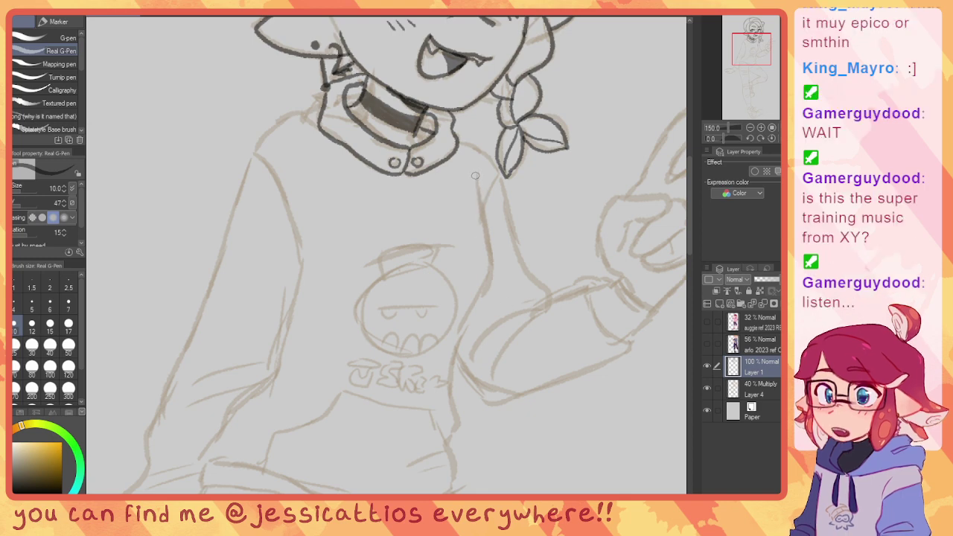
pyautogui.moveTo(478, 175)
pyautogui.mouseDown()
pyautogui.moveTo(490, 270)
pyautogui.moveTo(452, 341)
pyautogui.mouseUp()
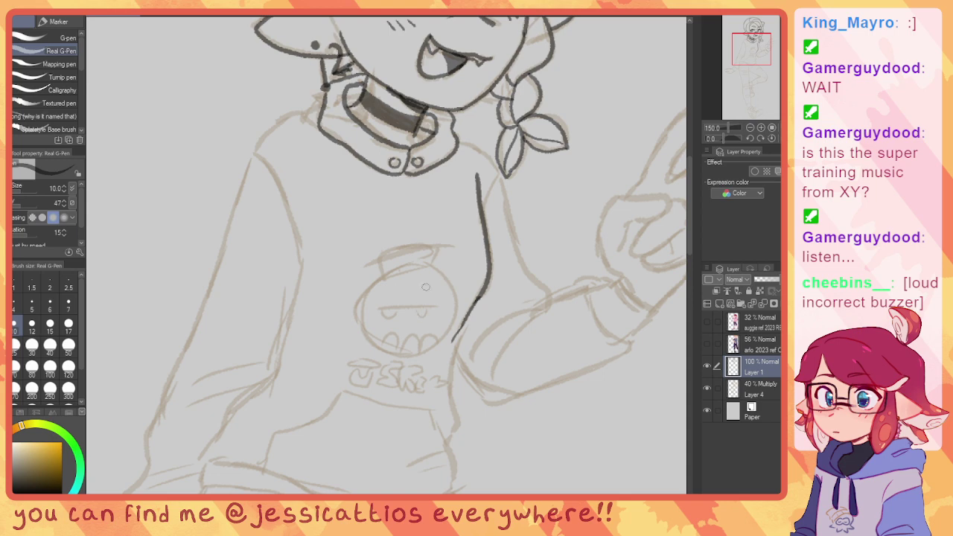
pyautogui.moveTo(453, 250)
pyautogui.mouseDown()
pyautogui.moveTo(387, 281)
pyautogui.moveTo(408, 283)
pyautogui.mouseUp()
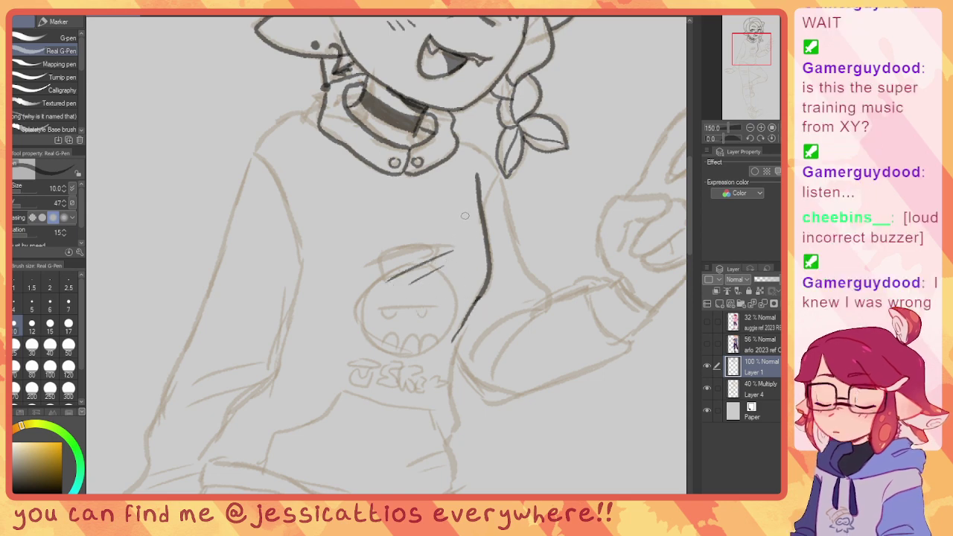
pyautogui.moveTo(479, 233); pyautogui.dragTo(434, 190)
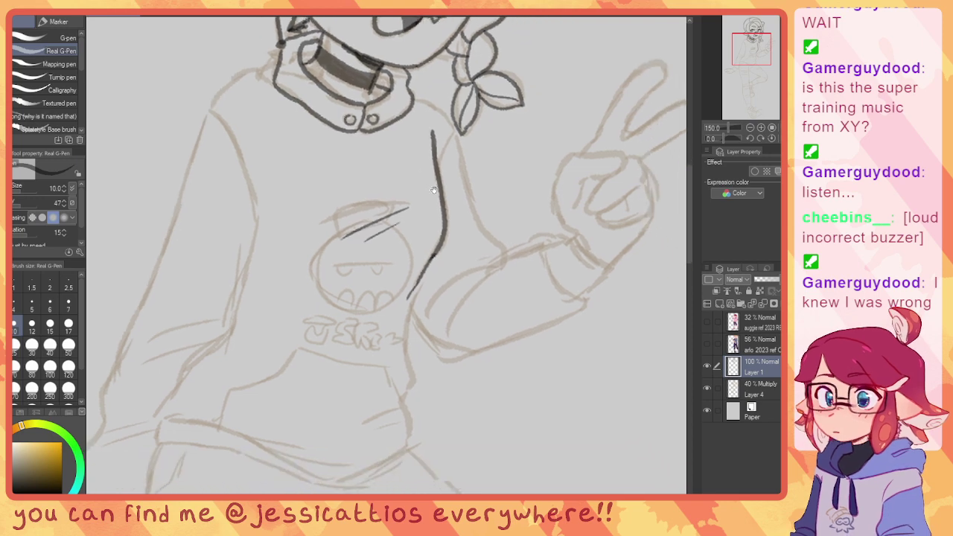
pyautogui.moveTo(415, 97)
pyautogui.mouseDown()
pyautogui.moveTo(446, 114)
pyautogui.moveTo(472, 215)
pyautogui.moveTo(502, 254)
pyautogui.moveTo(370, 307)
pyautogui.mouseUp()
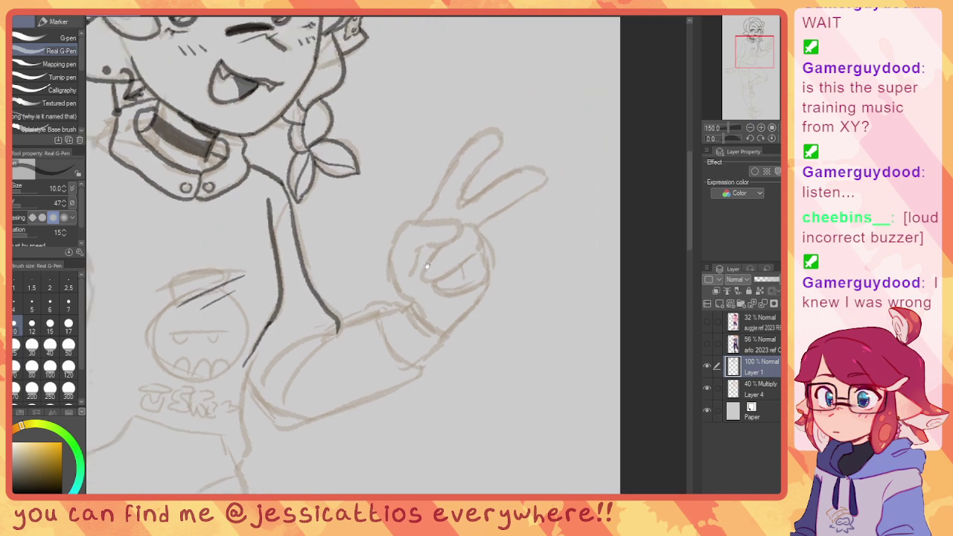
# Step: Ink the peace-sign hand, tracing the thumb, two raised fingers, curled fingers and palm edge
pyautogui.moveTo(395, 241)
pyautogui.mouseDown()
pyautogui.moveTo(461, 223)
pyautogui.moveTo(460, 237)
pyautogui.moveTo(420, 248)
pyautogui.moveTo(410, 281)
pyautogui.moveTo(392, 274)
pyautogui.moveTo(410, 306)
pyautogui.mouseUp()
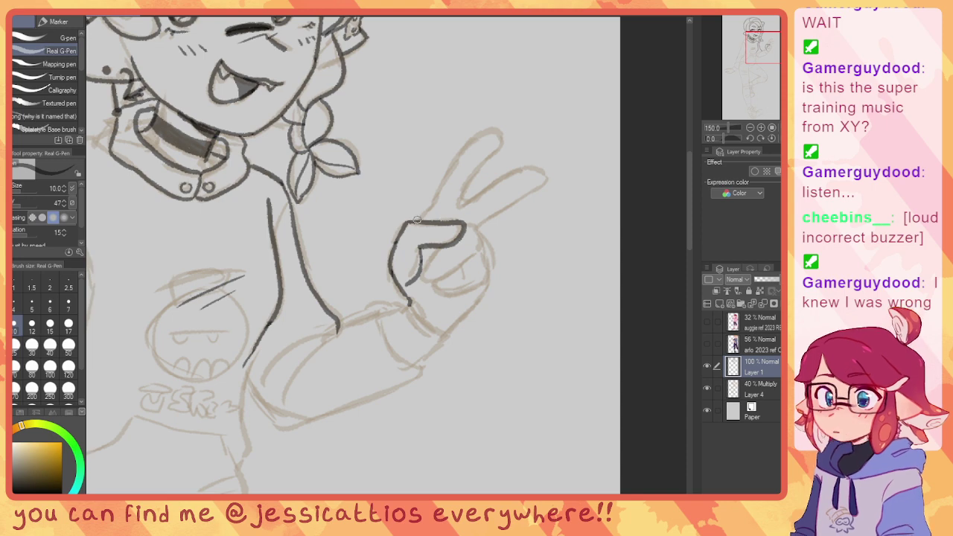
pyautogui.moveTo(414, 221)
pyautogui.mouseDown()
pyautogui.moveTo(472, 140)
pyautogui.moveTo(494, 130)
pyautogui.moveTo(499, 139)
pyautogui.moveTo(460, 205)
pyautogui.mouseUp()
pyautogui.hotkey('ctrl', 'z')
pyautogui.moveTo(500, 137)
pyautogui.mouseDown()
pyautogui.moveTo(467, 202)
pyautogui.moveTo(529, 167)
pyautogui.moveTo(541, 168)
pyautogui.moveTo(546, 183)
pyautogui.moveTo(479, 225)
pyautogui.mouseUp()
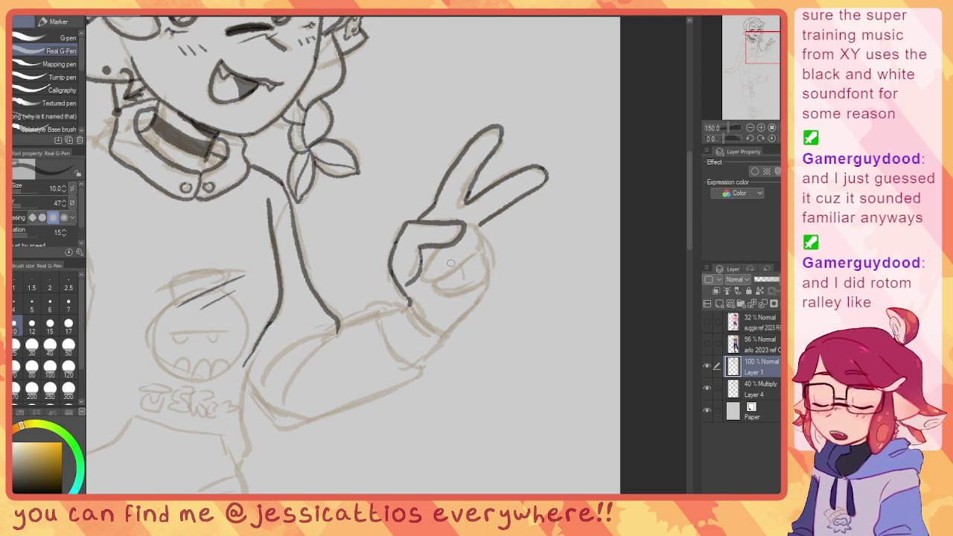
pyautogui.moveTo(458, 262)
pyautogui.mouseDown()
pyautogui.moveTo(472, 219)
pyautogui.moveTo(495, 210)
pyautogui.moveTo(505, 226)
pyautogui.moveTo(446, 240)
pyautogui.moveTo(439, 226)
pyautogui.moveTo(460, 204)
pyautogui.mouseUp()
pyautogui.moveTo(495, 240)
pyautogui.mouseDown()
pyautogui.moveTo(469, 253)
pyautogui.moveTo(453, 251)
pyautogui.moveTo(449, 237)
pyautogui.mouseUp()
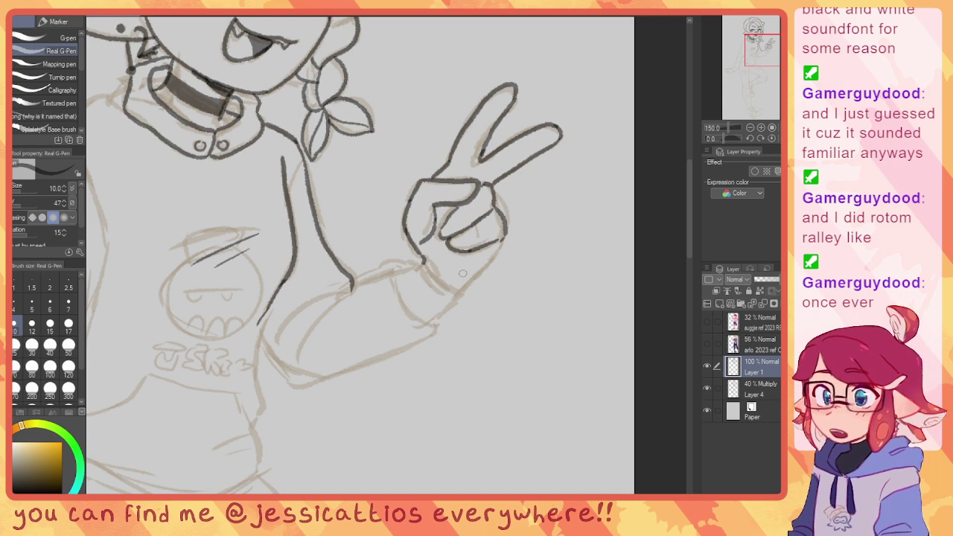
pyautogui.moveTo(453, 274); pyautogui.dragTo(499, 224)
pyautogui.moveTo(553, 190); pyautogui.dragTo(503, 241)
pyautogui.moveTo(527, 118)
pyautogui.mouseDown()
pyautogui.moveTo(494, 278)
pyautogui.moveTo(489, 169)
pyautogui.mouseUp()
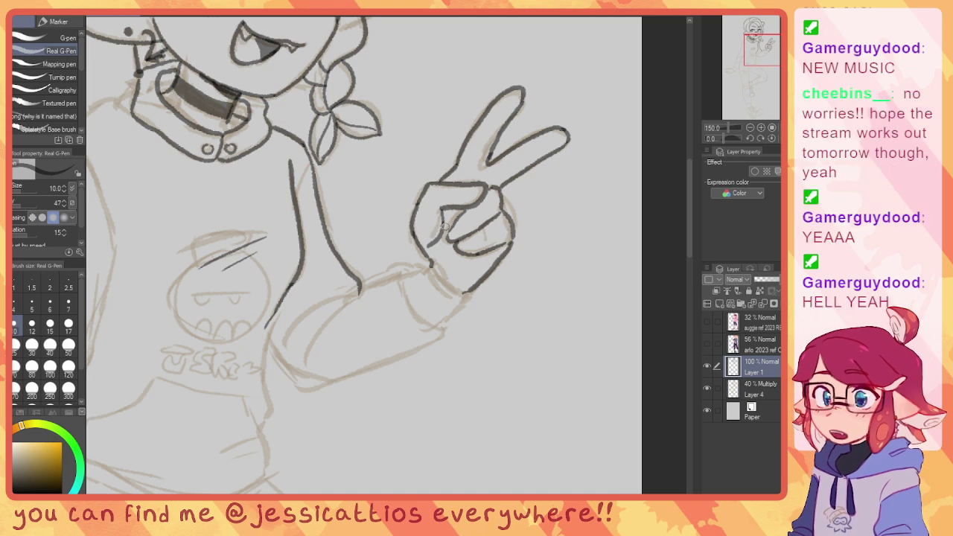
# Step: Ink the wrist line and the sleeve cuff below the peace-sign hand
pyautogui.moveTo(415, 257)
pyautogui.mouseDown()
pyautogui.moveTo(454, 192)
pyautogui.moveTo(487, 220)
pyautogui.mouseUp()
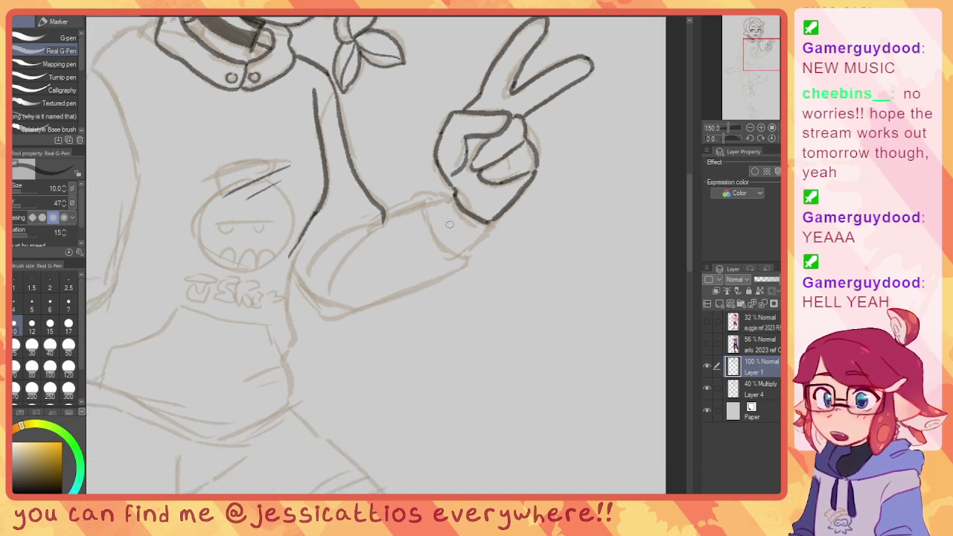
pyautogui.hotkey('ctrl', 'z')
pyautogui.hotkey('ctrl', 'z')
pyautogui.moveTo(452, 190)
pyautogui.mouseDown()
pyautogui.moveTo(476, 221)
pyautogui.moveTo(496, 218)
pyautogui.moveTo(477, 247)
pyautogui.mouseUp()
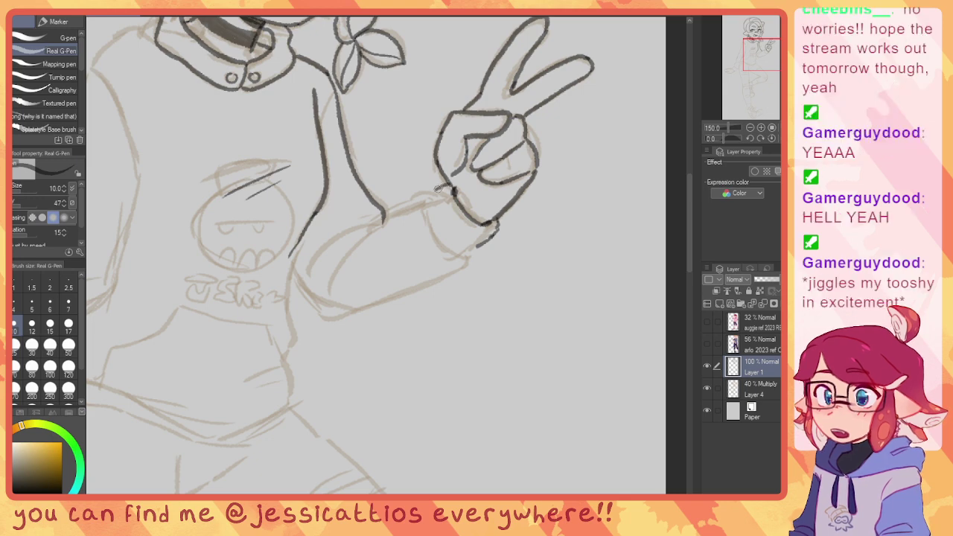
pyautogui.moveTo(450, 185); pyautogui.dragTo(432, 191)
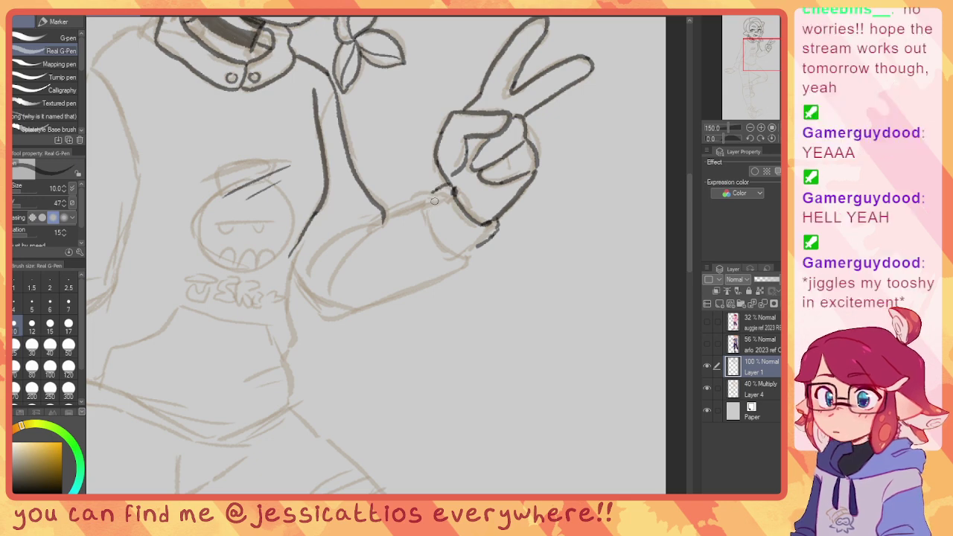
pyautogui.moveTo(434, 195)
pyautogui.mouseDown()
pyautogui.moveTo(432, 213)
pyautogui.moveTo(451, 243)
pyautogui.moveTo(471, 247)
pyautogui.mouseUp()
# Step: Ink the raised arm's forearm sleeve with its upper edge, elbow folds and underside, and add the armpit crease
pyautogui.moveTo(433, 192)
pyautogui.mouseDown()
pyautogui.moveTo(383, 218)
pyautogui.moveTo(416, 218)
pyautogui.moveTo(393, 206)
pyautogui.moveTo(367, 223)
pyautogui.moveTo(364, 232)
pyautogui.moveTo(382, 238)
pyautogui.mouseUp()
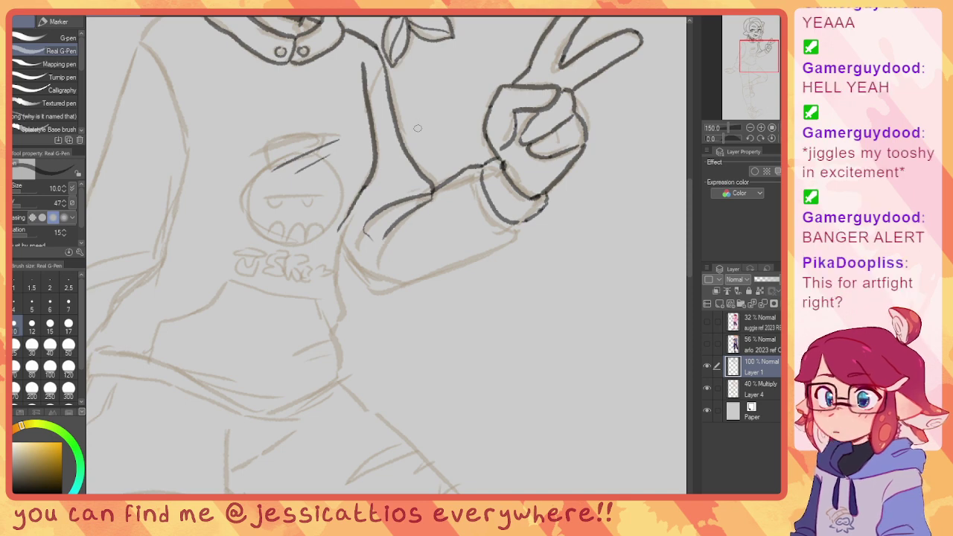
pyautogui.moveTo(417, 128); pyautogui.dragTo(456, 324)
pyautogui.moveTo(425, 187); pyautogui.dragTo(399, 261)
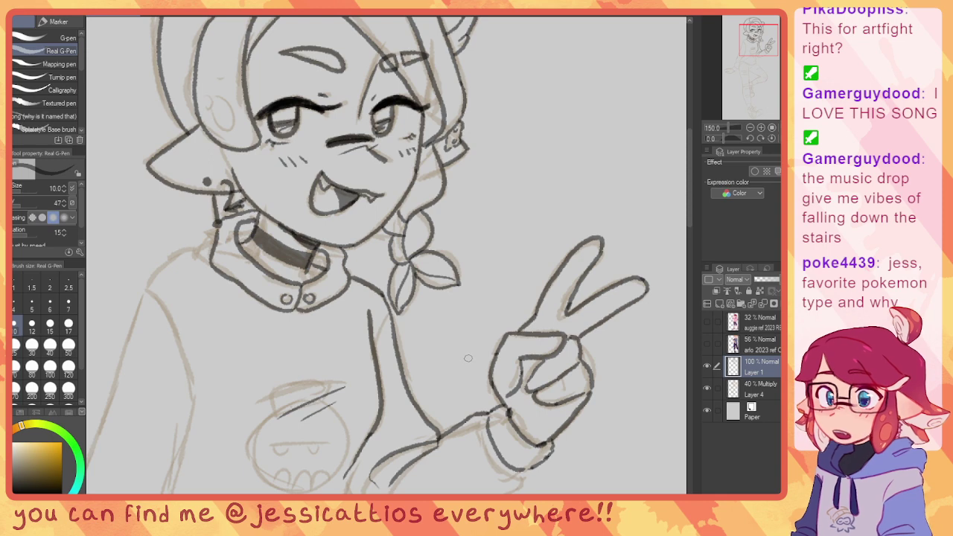
pyautogui.scroll(-5, 458, 370)
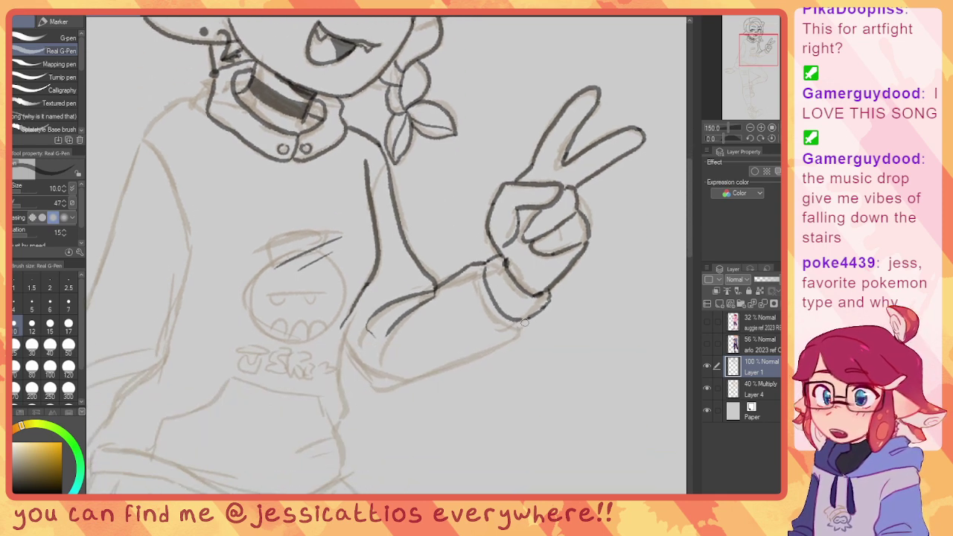
pyautogui.moveTo(523, 324)
pyautogui.mouseDown()
pyautogui.moveTo(510, 345)
pyautogui.moveTo(384, 384)
pyautogui.moveTo(342, 347)
pyautogui.mouseUp()
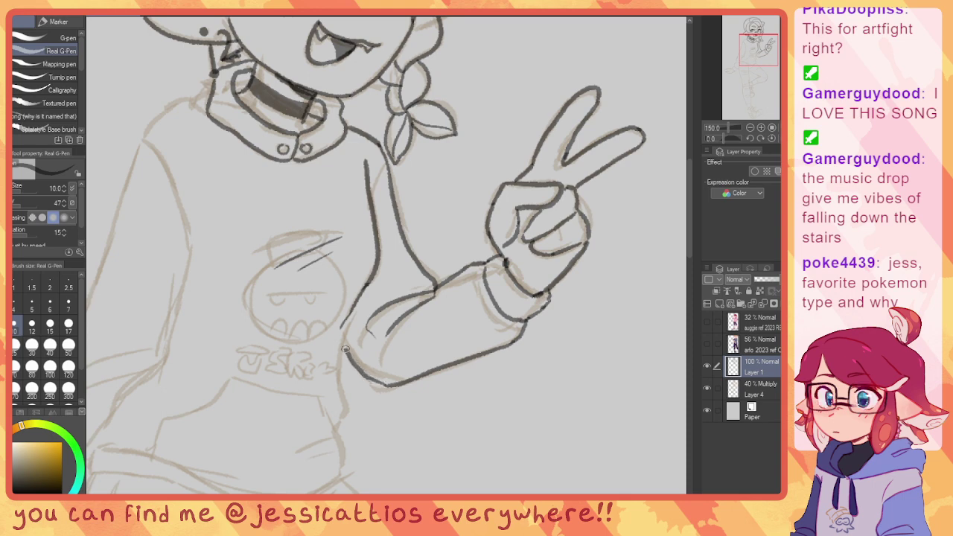
pyautogui.moveTo(314, 262)
pyautogui.mouseDown()
pyautogui.moveTo(466, 222)
pyautogui.moveTo(414, 343)
pyautogui.mouseUp()
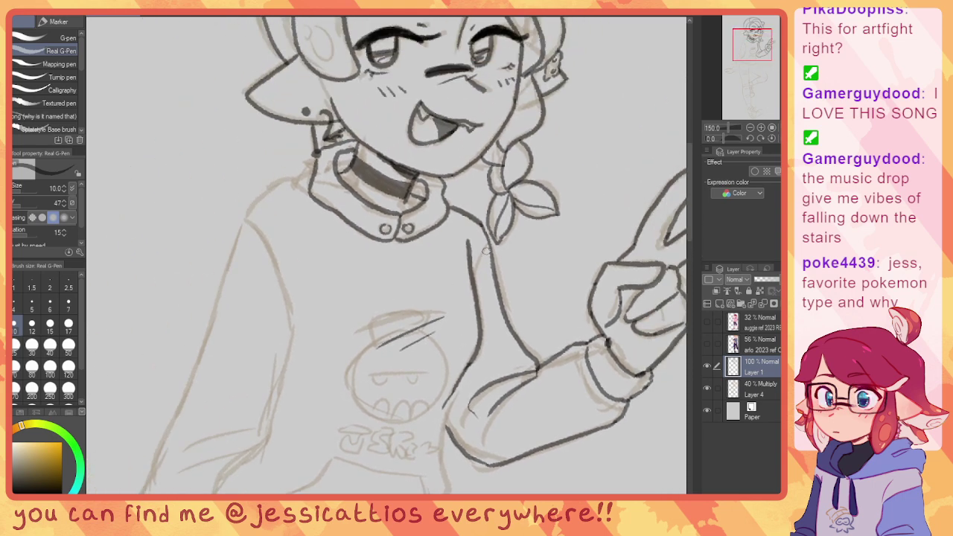
pyautogui.moveTo(490, 244); pyautogui.dragTo(471, 274)
# Step: Ink the lowered arm's shoulder from the collar outward and the inner sleeve line running down the torso
pyautogui.moveTo(389, 257); pyautogui.dragTo(526, 275)
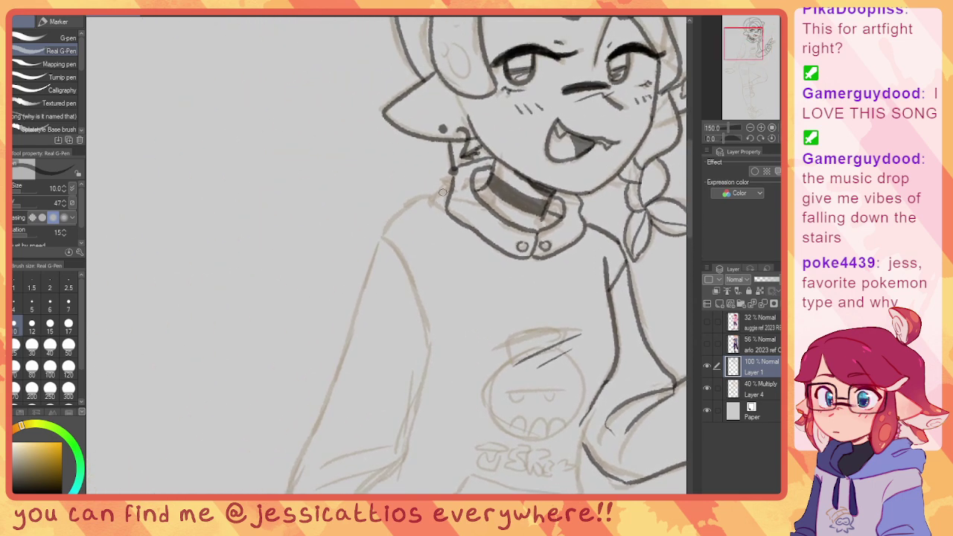
pyautogui.moveTo(445, 197)
pyautogui.mouseDown()
pyautogui.moveTo(394, 213)
pyautogui.moveTo(378, 236)
pyautogui.moveTo(414, 182)
pyautogui.mouseUp()
pyautogui.moveTo(394, 198)
pyautogui.mouseDown()
pyautogui.moveTo(435, 251)
pyautogui.moveTo(446, 311)
pyautogui.mouseUp()
pyautogui.moveTo(524, 411)
pyautogui.mouseDown()
pyautogui.moveTo(457, 356)
pyautogui.moveTo(442, 283)
pyautogui.moveTo(421, 322)
pyautogui.moveTo(408, 296)
pyautogui.moveTo(397, 327)
pyautogui.mouseUp()
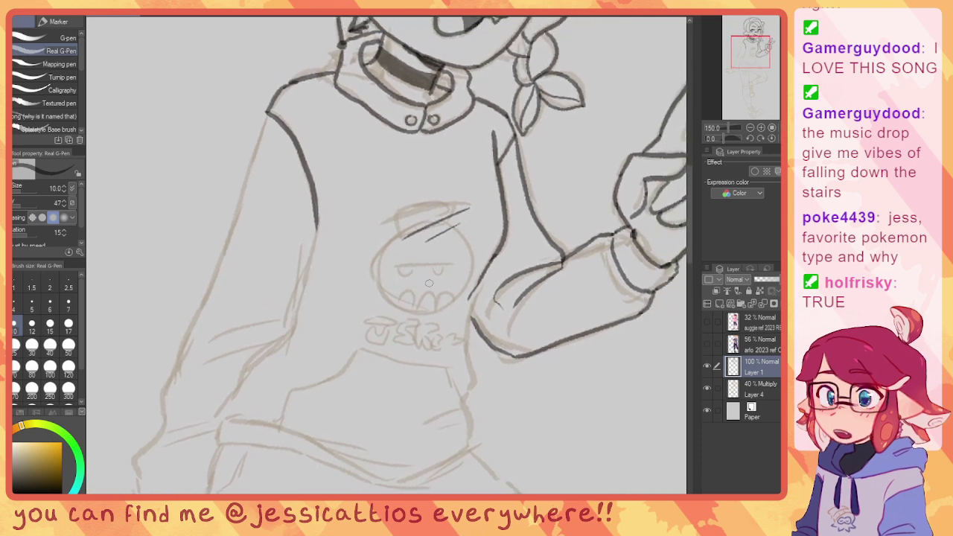
# Step: Ink the double oval and the small round spots on the front hair lock beside the face
pyautogui.moveTo(442, 170)
pyautogui.mouseDown()
pyautogui.moveTo(440, 401)
pyautogui.moveTo(434, 346)
pyautogui.moveTo(448, 403)
pyautogui.mouseUp()
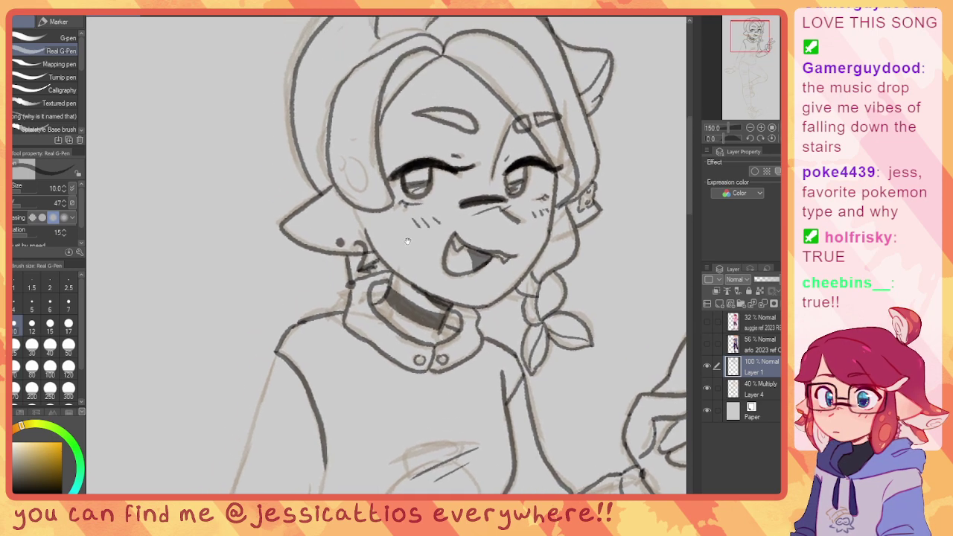
pyautogui.moveTo(408, 199); pyautogui.dragTo(424, 239)
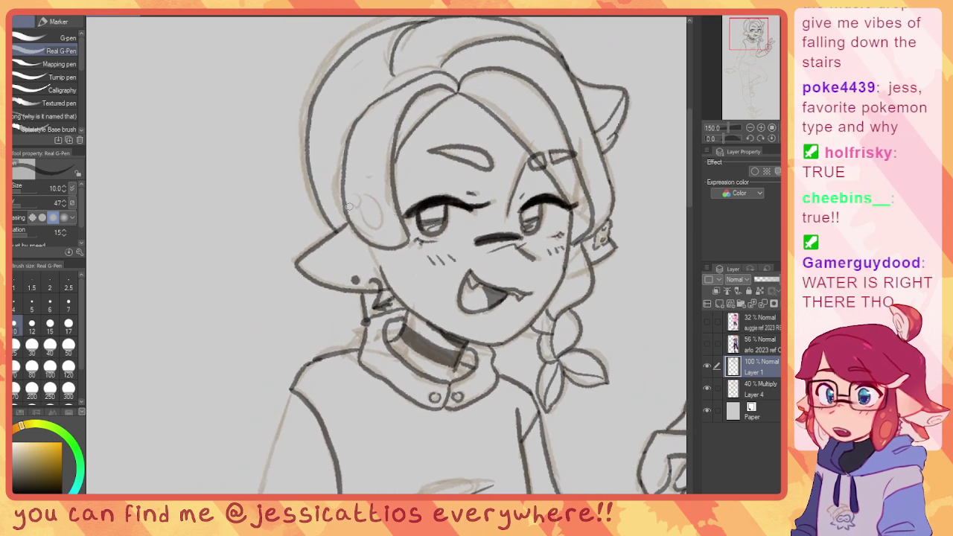
pyautogui.moveTo(369, 203); pyautogui.dragTo(360, 198)
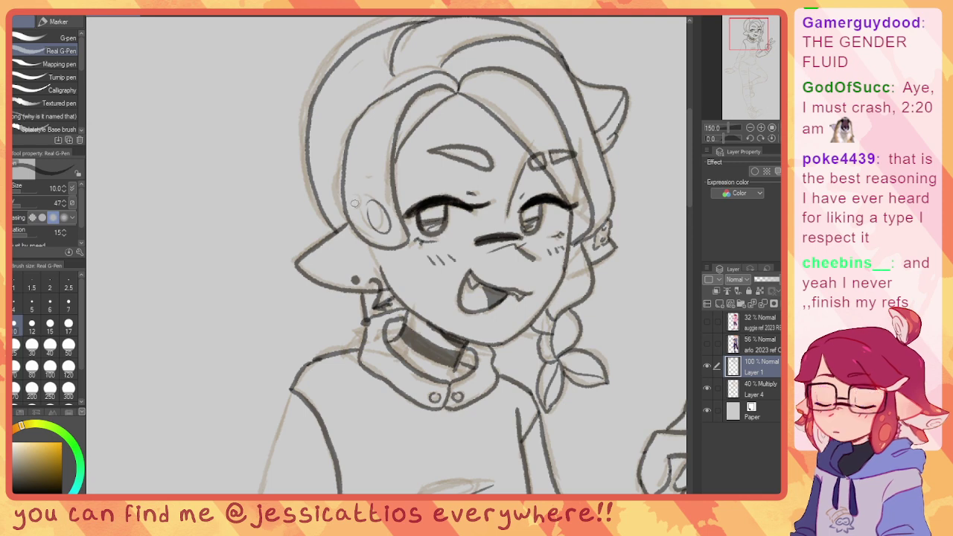
pyautogui.moveTo(359, 189); pyautogui.dragTo(371, 184)
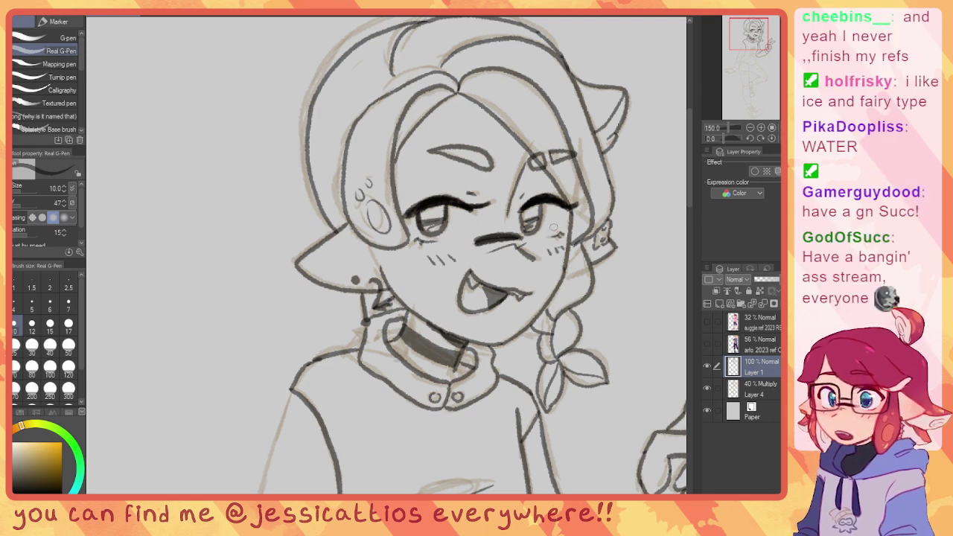
pyautogui.moveTo(493, 183); pyautogui.dragTo(435, 137)
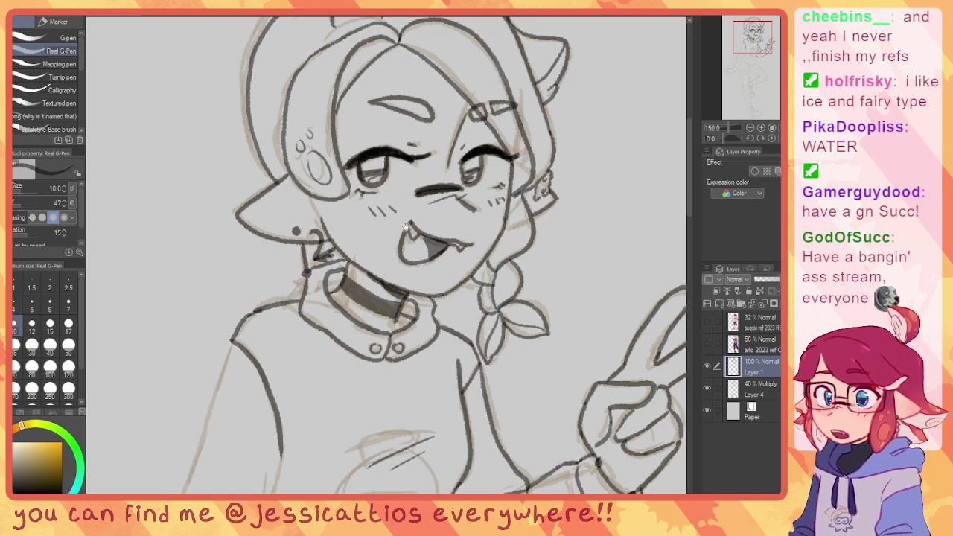
# Step: Ink both sides of the sweater's torso down to the waist and the curved upper line of its bottom hem
pyautogui.moveTo(332, 411); pyautogui.dragTo(438, 111)
pyautogui.moveTo(420, 245)
pyautogui.mouseDown()
pyautogui.moveTo(377, 214)
pyautogui.moveTo(315, 232)
pyautogui.mouseUp()
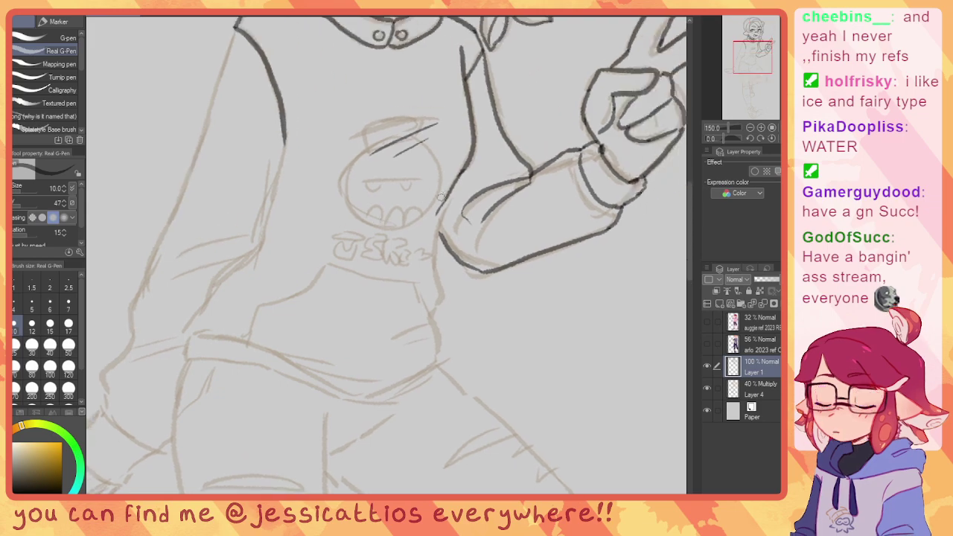
pyautogui.moveTo(441, 186); pyautogui.dragTo(430, 395)
pyautogui.moveTo(453, 65); pyautogui.dragTo(402, 244)
pyautogui.moveTo(397, 362); pyautogui.dragTo(455, 178)
pyautogui.moveTo(384, 457)
pyautogui.mouseDown()
pyautogui.moveTo(415, 310)
pyautogui.moveTo(441, 271)
pyautogui.mouseUp()
pyautogui.moveTo(497, 231)
pyautogui.mouseDown()
pyautogui.moveTo(488, 280)
pyautogui.moveTo(496, 380)
pyautogui.moveTo(485, 402)
pyautogui.mouseUp()
pyautogui.moveTo(358, 296); pyautogui.dragTo(466, 284)
pyautogui.moveTo(447, 157)
pyautogui.mouseDown()
pyautogui.moveTo(426, 246)
pyautogui.moveTo(374, 301)
pyautogui.moveTo(349, 359)
pyautogui.moveTo(426, 369)
pyautogui.moveTo(515, 397)
pyautogui.moveTo(572, 403)
pyautogui.moveTo(599, 388)
pyautogui.mouseUp()
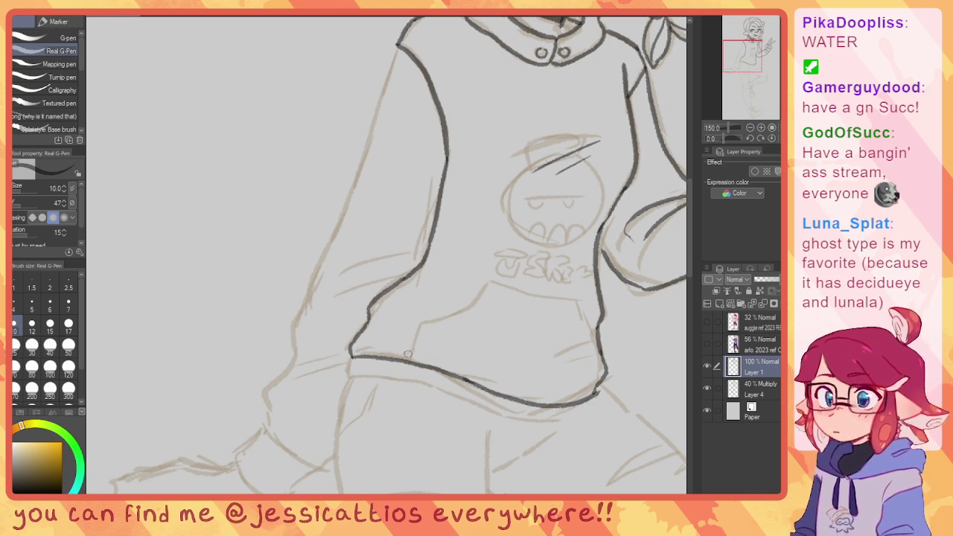
# Step: Ink the sweater's front pocket outline with two short crease lines near its side edge
pyautogui.moveTo(410, 362)
pyautogui.mouseDown()
pyautogui.moveTo(423, 322)
pyautogui.moveTo(459, 314)
pyautogui.moveTo(487, 282)
pyautogui.moveTo(581, 304)
pyautogui.moveTo(597, 364)
pyautogui.moveTo(567, 363)
pyautogui.mouseUp()
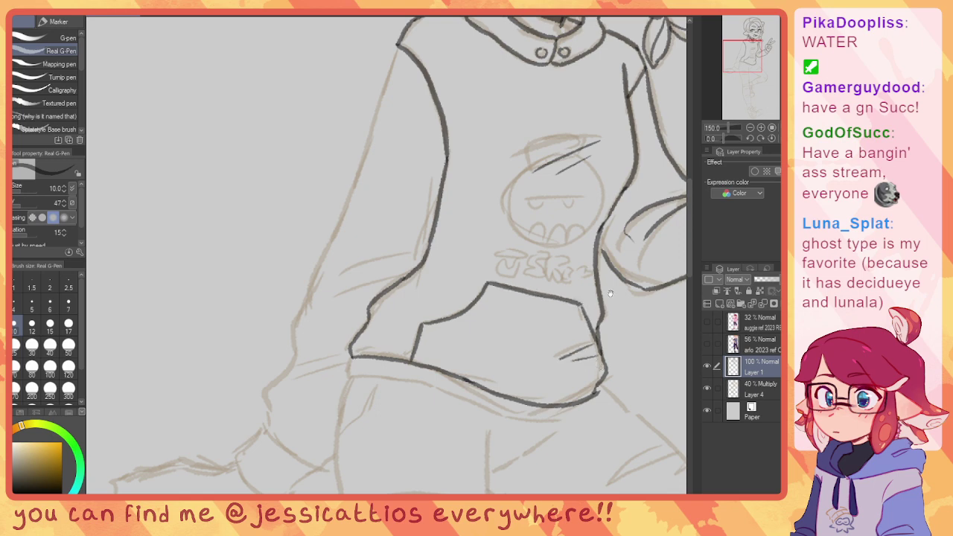
pyautogui.moveTo(611, 293); pyautogui.dragTo(513, 321)
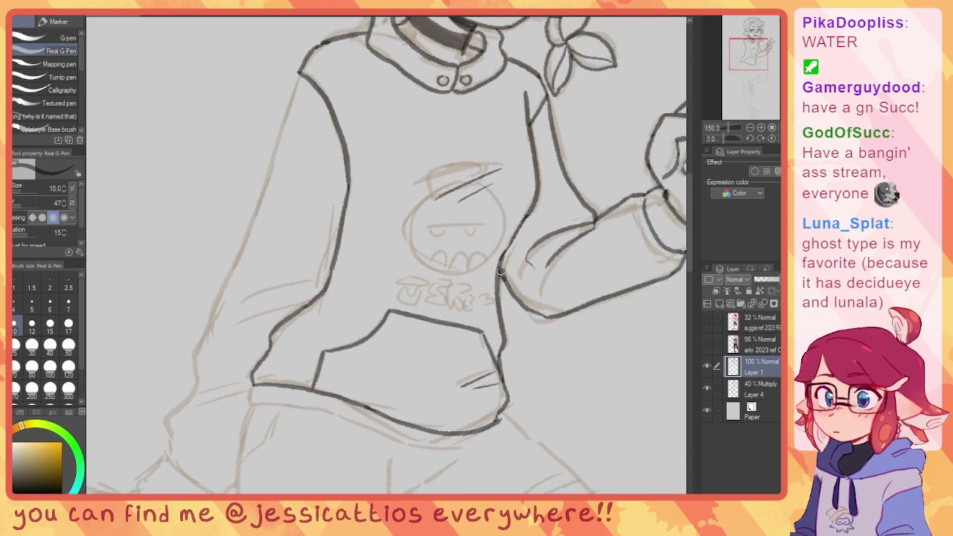
# Step: Ink the lowered arm's sleeve with its outer edge, gathered wrist end and paired fold lines at the elbow
pyautogui.moveTo(461, 111)
pyautogui.mouseDown()
pyautogui.moveTo(496, 285)
pyautogui.moveTo(571, 207)
pyautogui.mouseUp()
pyautogui.moveTo(461, 341); pyautogui.dragTo(518, 227)
pyautogui.moveTo(511, 262)
pyautogui.mouseDown()
pyautogui.moveTo(445, 279)
pyautogui.moveTo(445, 301)
pyautogui.mouseUp()
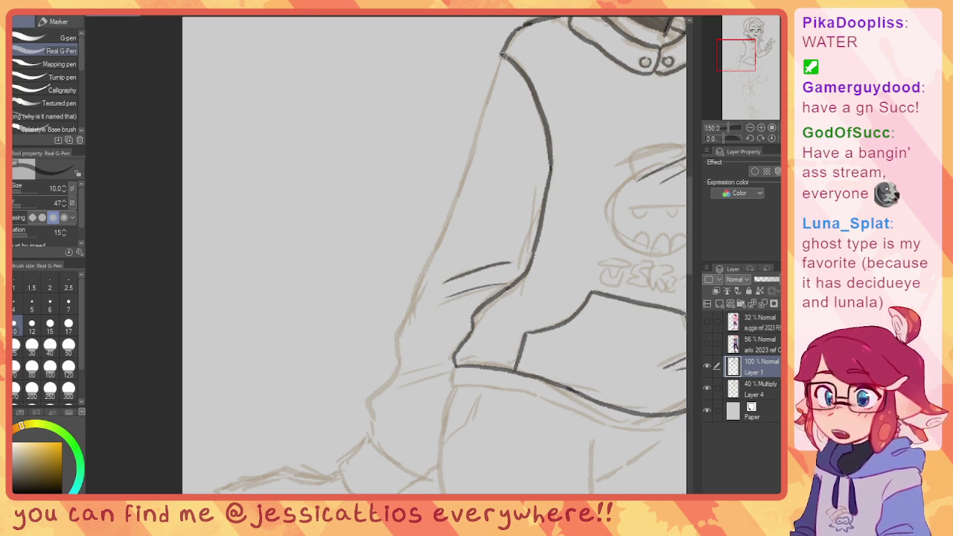
pyautogui.moveTo(500, 54)
pyautogui.mouseDown()
pyautogui.moveTo(447, 210)
pyautogui.moveTo(411, 277)
pyautogui.moveTo(395, 351)
pyautogui.moveTo(420, 256)
pyautogui.moveTo(387, 342)
pyautogui.moveTo(457, 375)
pyautogui.mouseUp()
pyautogui.moveTo(425, 258); pyautogui.dragTo(479, 223)
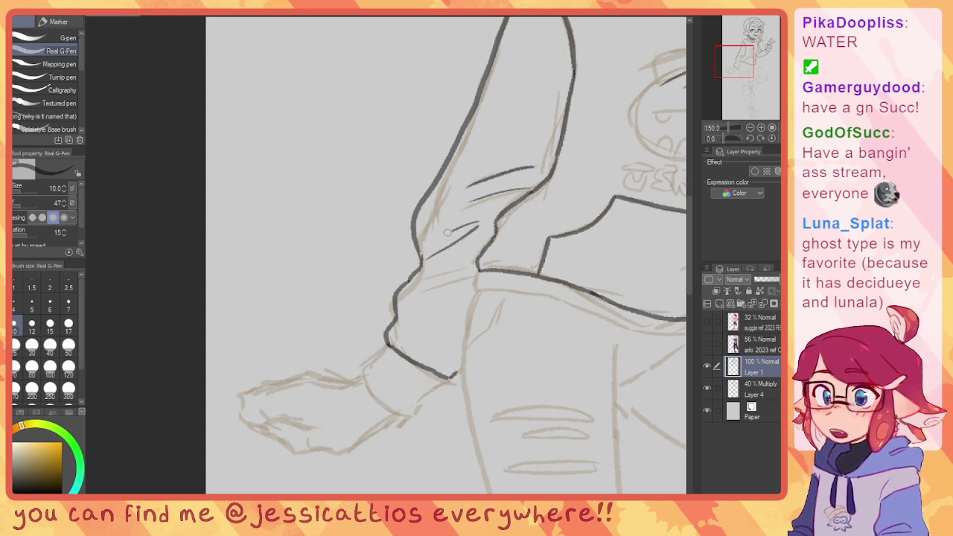
# Step: Ink the lower line of the sweater's hem band, redoing the stroke across the front
pyautogui.moveTo(437, 273)
pyautogui.mouseDown()
pyautogui.moveTo(470, 210)
pyautogui.moveTo(417, 191)
pyautogui.moveTo(364, 220)
pyautogui.moveTo(537, 265)
pyautogui.mouseUp()
pyautogui.moveTo(538, 265)
pyautogui.mouseDown()
pyautogui.moveTo(389, 204)
pyautogui.moveTo(409, 270)
pyautogui.mouseUp()
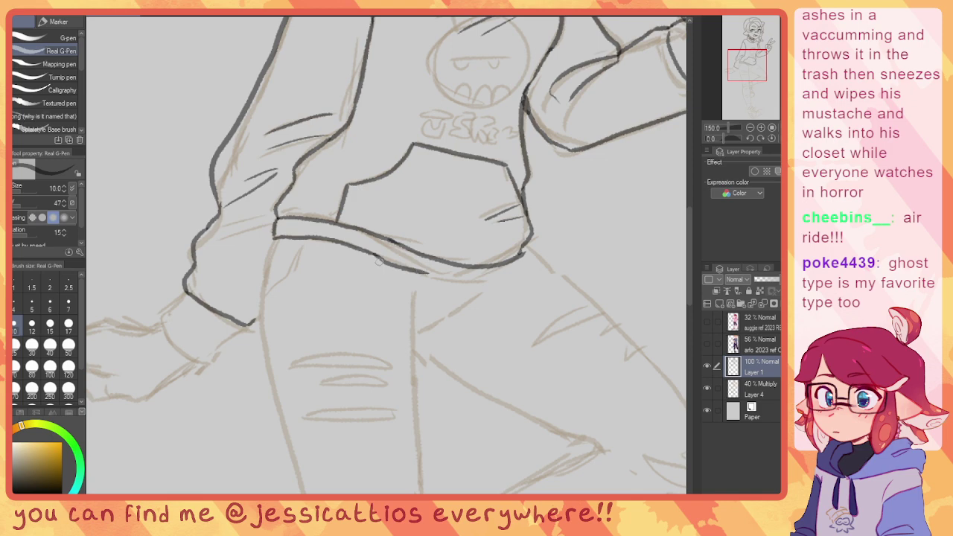
pyautogui.hotkey('ctrl', 'z')
pyautogui.moveTo(376, 257)
pyautogui.mouseDown()
pyautogui.moveTo(468, 277)
pyautogui.moveTo(523, 252)
pyautogui.mouseUp()
# Step: Ink the trousers' crotch crease, the upper inner line of the standing leg, the outer hip line and the curved pocket opening
pyautogui.moveTo(440, 293)
pyautogui.mouseDown()
pyautogui.moveTo(497, 194)
pyautogui.moveTo(523, 205)
pyautogui.moveTo(469, 236)
pyautogui.moveTo(513, 183)
pyautogui.mouseUp()
pyautogui.moveTo(514, 140); pyautogui.dragTo(517, 292)
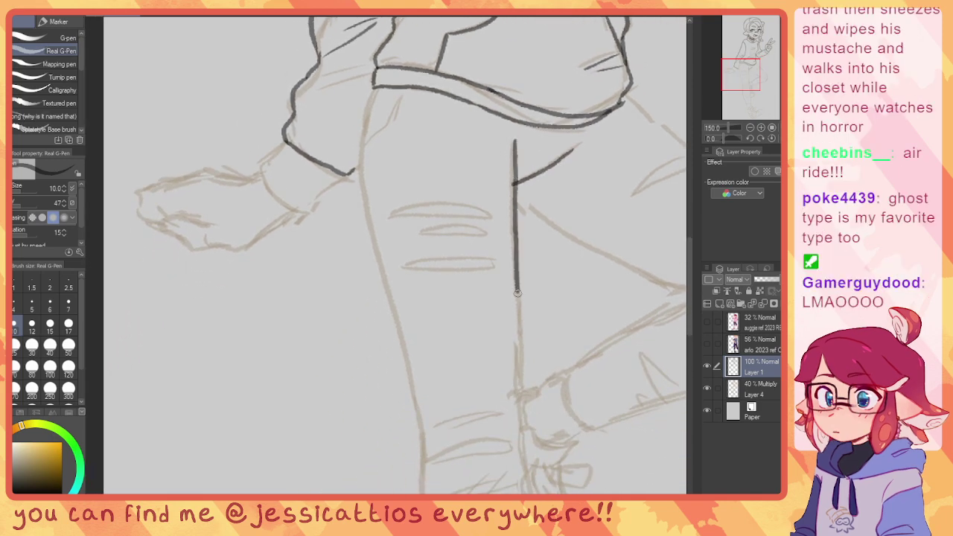
pyautogui.moveTo(368, 77)
pyautogui.mouseDown()
pyautogui.moveTo(463, 139)
pyautogui.moveTo(451, 246)
pyautogui.moveTo(465, 311)
pyautogui.mouseUp()
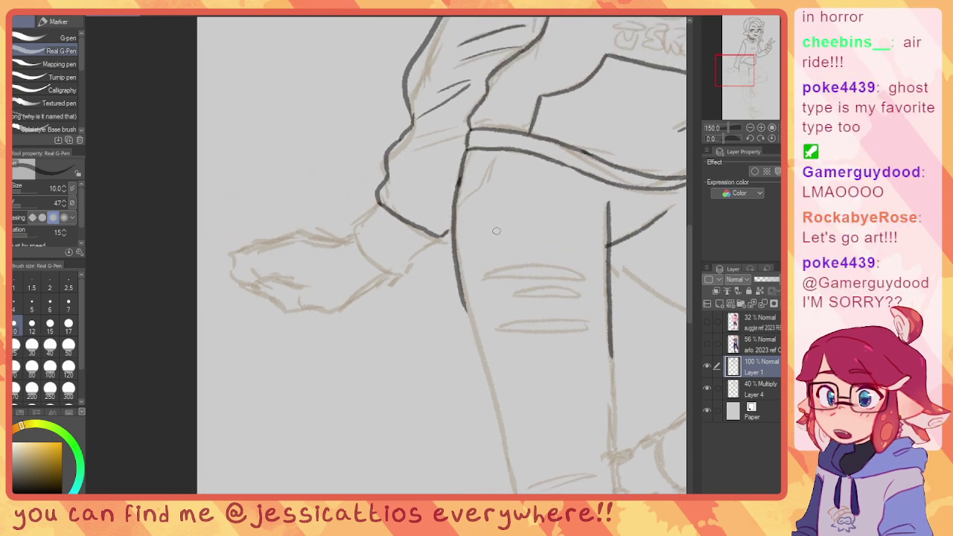
pyautogui.moveTo(488, 231)
pyautogui.mouseDown()
pyautogui.moveTo(484, 269)
pyautogui.moveTo(505, 280)
pyautogui.mouseUp()
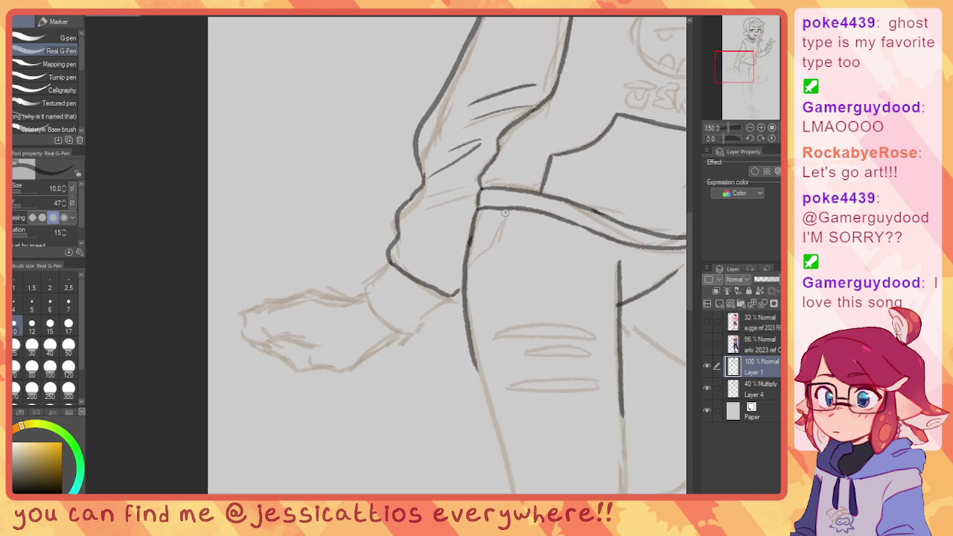
pyautogui.moveTo(506, 213); pyautogui.dragTo(473, 271)
# Step: Continue the standing leg's outer thigh line to the knee and extend its inner line toward the raised foot
pyautogui.moveTo(492, 286); pyautogui.dragTo(421, 131)
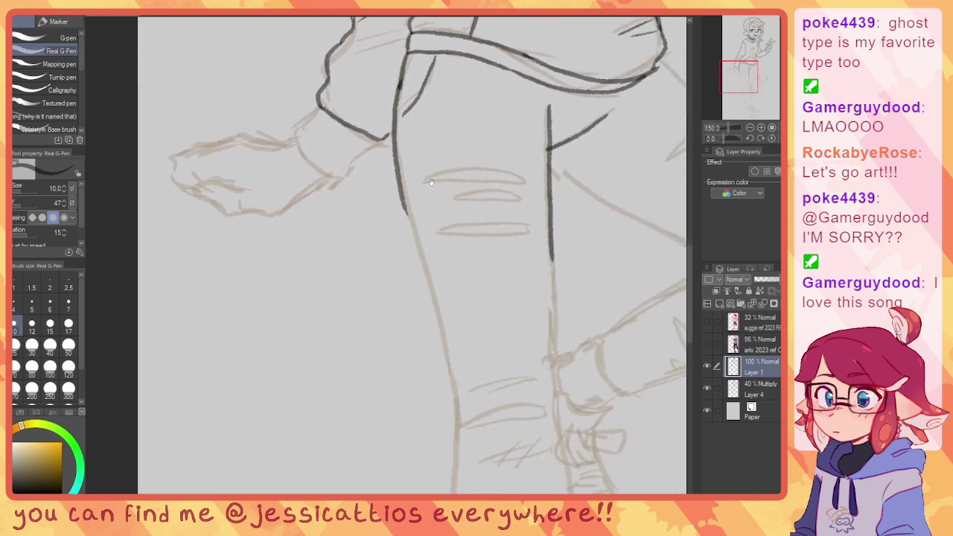
pyautogui.moveTo(430, 182); pyautogui.dragTo(450, 113)
pyautogui.moveTo(423, 141); pyautogui.dragTo(474, 320)
pyautogui.moveTo(539, 240); pyautogui.dragTo(472, 198)
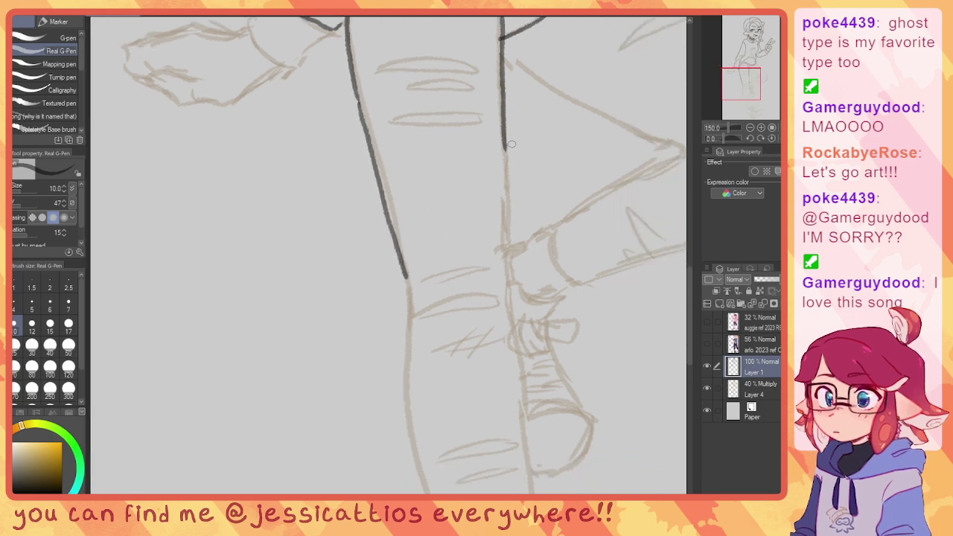
pyautogui.moveTo(509, 145); pyautogui.dragTo(509, 276)
pyautogui.moveTo(502, 280)
pyautogui.mouseDown()
pyautogui.moveTo(538, 218)
pyautogui.moveTo(519, 204)
pyautogui.mouseUp()
# Step: Ink the standing leg's outer line from the knee down the calf, redoing strokes until the curve follows the sketch
pyautogui.moveTo(423, 206); pyautogui.dragTo(422, 335)
pyautogui.hotkey('ctrl', 'z')
pyautogui.moveTo(423, 201)
pyautogui.mouseDown()
pyautogui.moveTo(423, 329)
pyautogui.moveTo(440, 405)
pyautogui.moveTo(433, 276)
pyautogui.moveTo(465, 365)
pyautogui.mouseUp()
pyautogui.hotkey('ctrl', 'z')
pyautogui.moveTo(426, 258); pyautogui.dragTo(470, 368)
pyautogui.hotkey('ctrl', 'z')
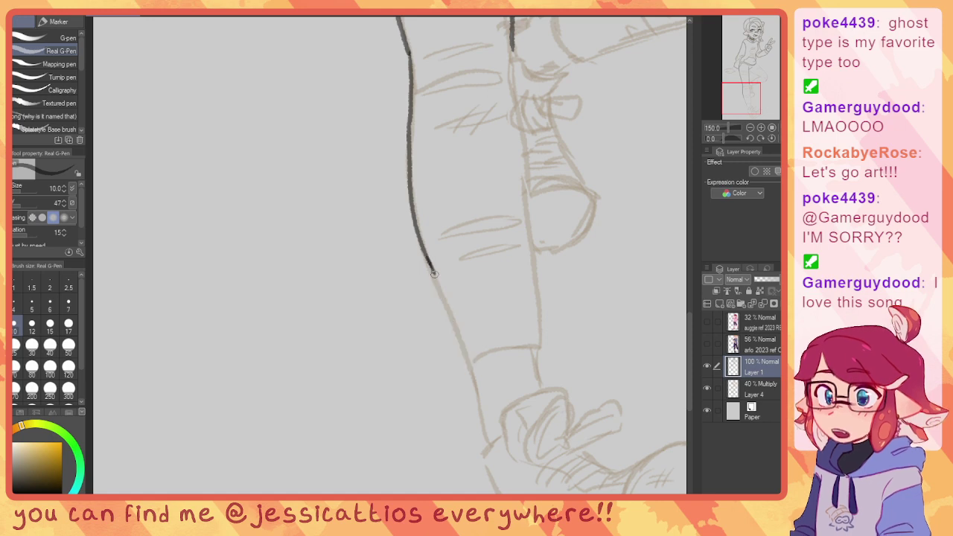
pyautogui.moveTo(435, 274); pyautogui.dragTo(469, 359)
# Step: Ink the underside of the bent leg's thigh from the inner leg line to the back of the knee
pyautogui.moveTo(510, 210); pyautogui.dragTo(486, 344)
pyautogui.moveTo(508, 176); pyautogui.dragTo(450, 394)
pyautogui.moveTo(451, 241); pyautogui.dragTo(368, 268)
pyautogui.moveTo(337, 216)
pyautogui.mouseDown()
pyautogui.moveTo(395, 261)
pyautogui.moveTo(525, 313)
pyautogui.mouseUp()
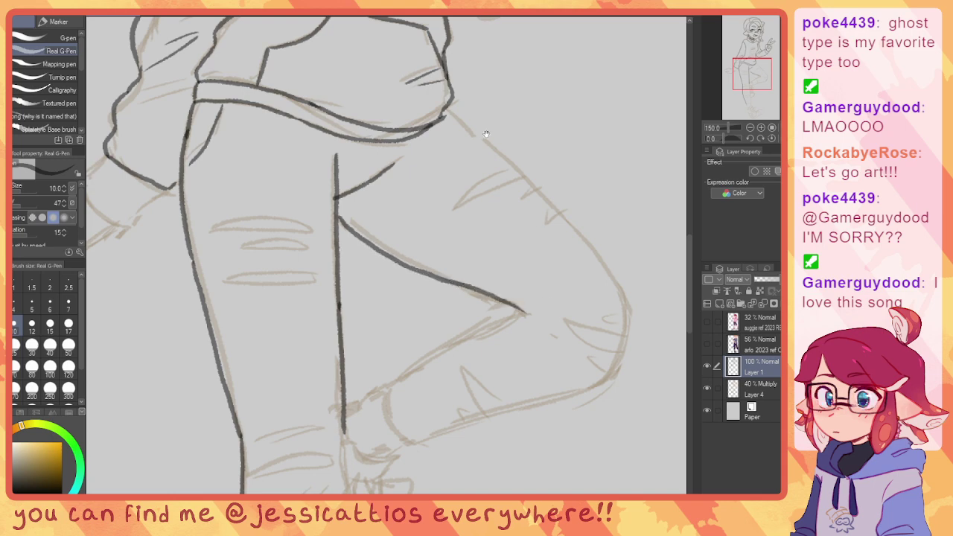
# Step: Touch up the sweater's hem corner and ink the bent leg's upper thigh line from the hem to the knee
pyautogui.moveTo(485, 134)
pyautogui.mouseDown()
pyautogui.moveTo(395, 157)
pyautogui.moveTo(361, 139)
pyautogui.moveTo(372, 138)
pyautogui.moveTo(346, 146)
pyautogui.moveTo(374, 112)
pyautogui.mouseUp()
pyautogui.press('e')
pyautogui.press('p')
pyautogui.moveTo(353, 147); pyautogui.dragTo(376, 128)
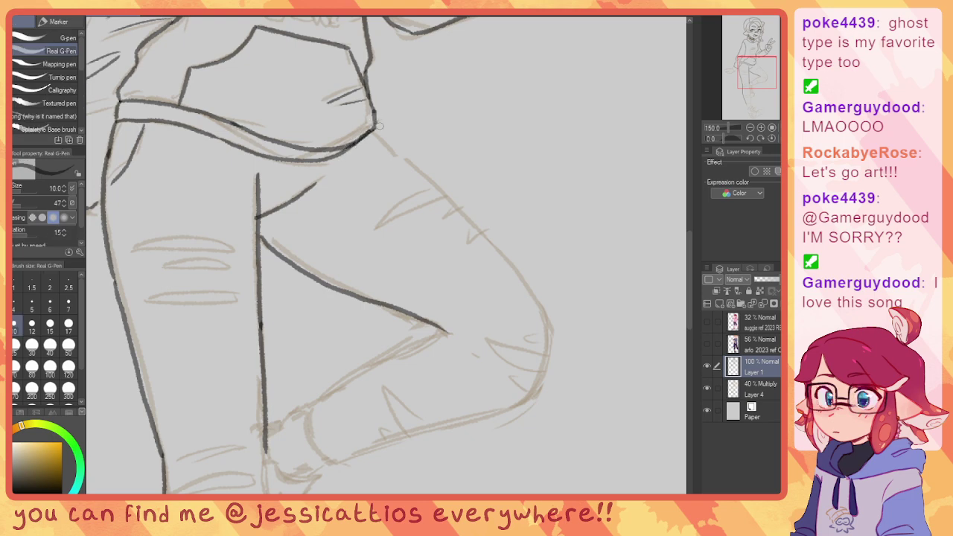
pyautogui.moveTo(357, 167); pyautogui.dragTo(327, 113)
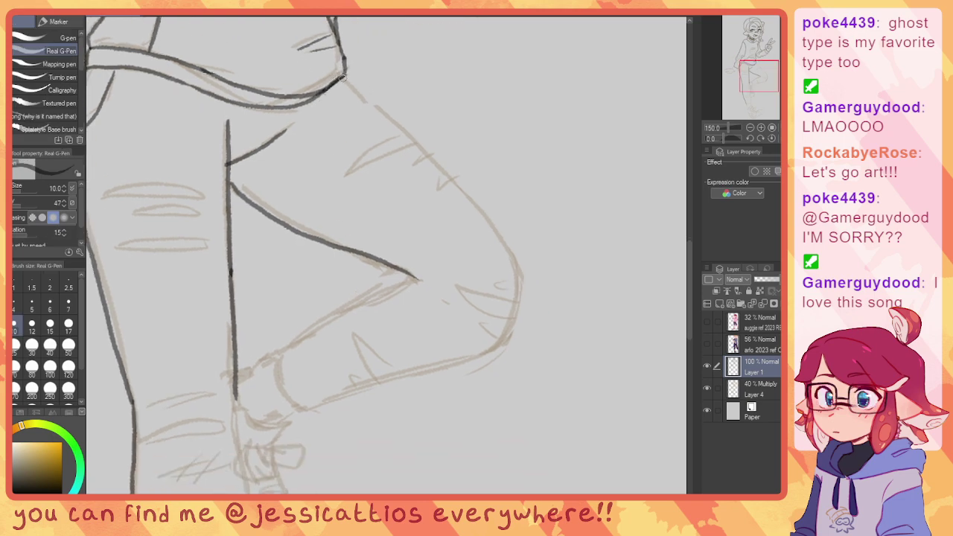
pyautogui.moveTo(347, 81); pyautogui.dragTo(391, 120)
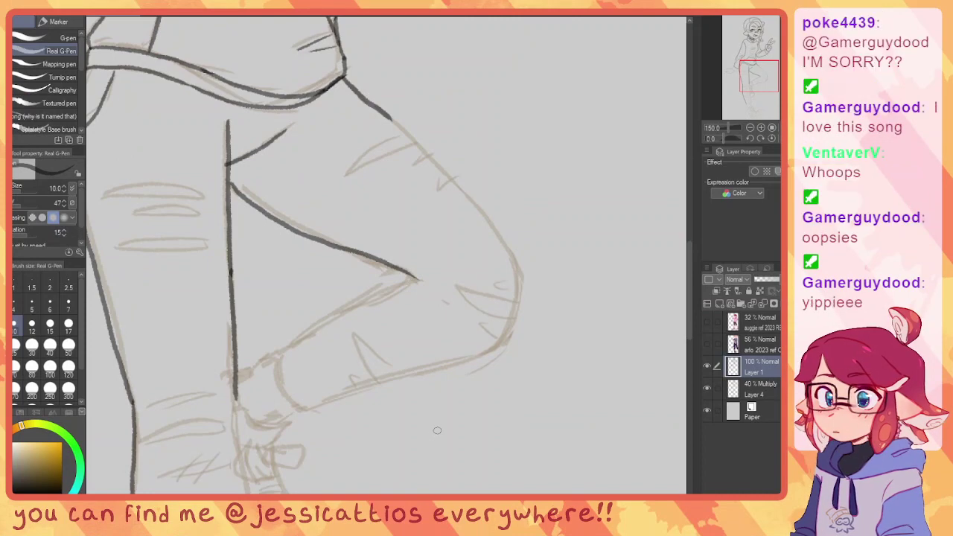
pyautogui.moveTo(405, 136)
pyautogui.mouseDown()
pyautogui.moveTo(426, 128)
pyautogui.moveTo(505, 214)
pyautogui.moveTo(533, 264)
pyautogui.mouseUp()
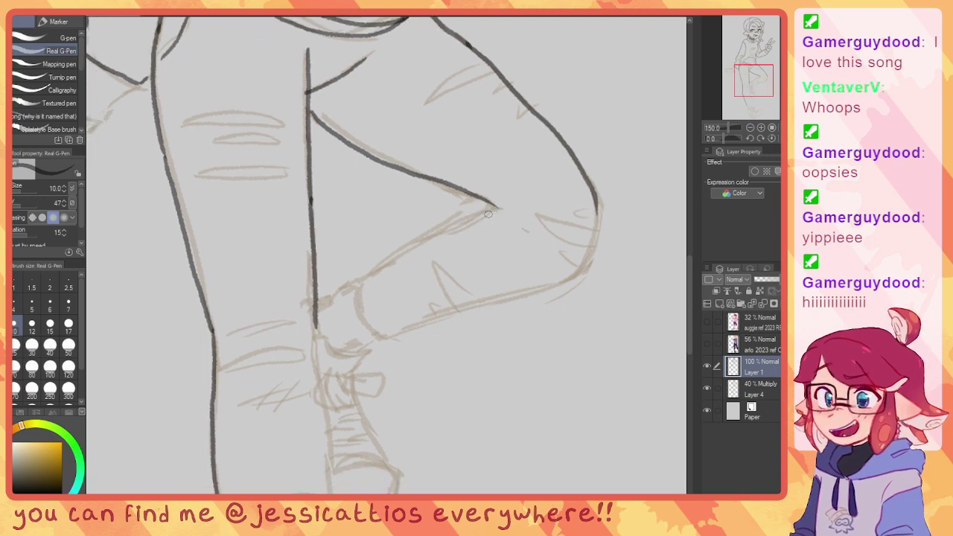
# Step: Ink the bent leg's lower half with both edges from the knee and the rounded trouser opening at the ankle
pyautogui.moveTo(486, 201); pyautogui.dragTo(368, 274)
pyautogui.moveTo(602, 219)
pyautogui.mouseDown()
pyautogui.moveTo(496, 222)
pyautogui.moveTo(489, 248)
pyautogui.moveTo(395, 299)
pyautogui.mouseUp()
pyautogui.moveTo(394, 299)
pyautogui.mouseDown()
pyautogui.moveTo(492, 256)
pyautogui.moveTo(376, 298)
pyautogui.mouseUp()
pyautogui.hotkey('ctrl', 'z')
pyautogui.moveTo(486, 255); pyautogui.dragTo(383, 295)
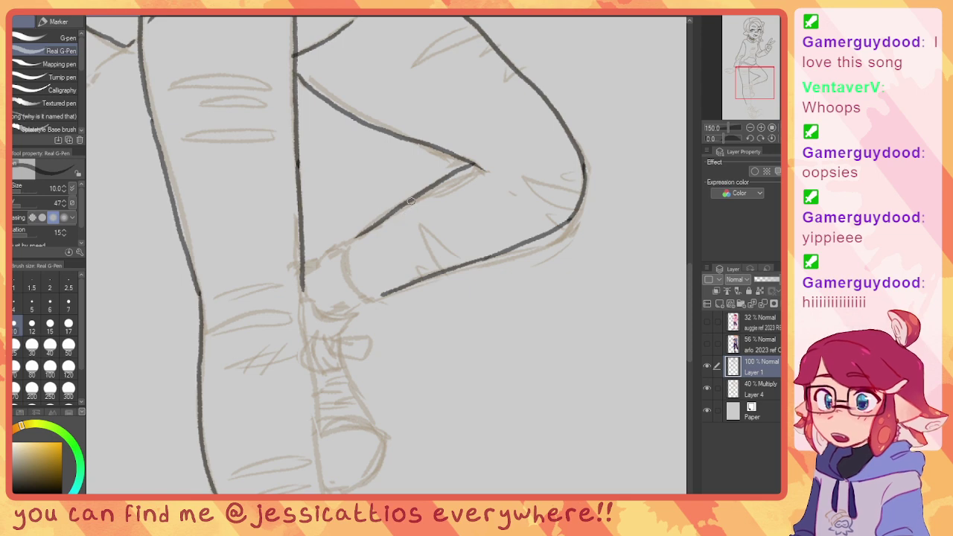
pyautogui.moveTo(378, 240); pyautogui.dragTo(448, 221)
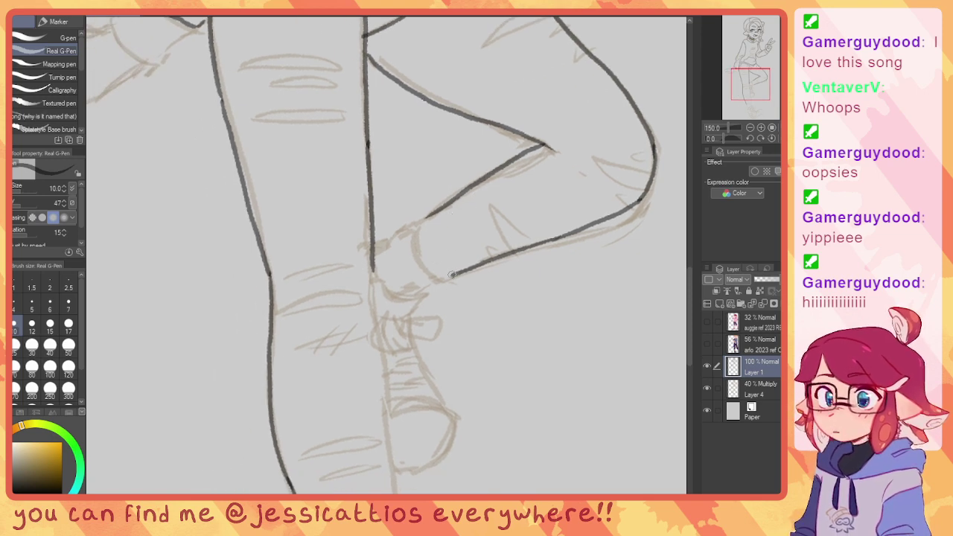
pyautogui.moveTo(452, 275)
pyautogui.mouseDown()
pyautogui.moveTo(438, 278)
pyautogui.moveTo(416, 254)
pyautogui.moveTo(421, 222)
pyautogui.moveTo(418, 236)
pyautogui.mouseUp()
pyautogui.moveTo(484, 150); pyautogui.dragTo(417, 227)
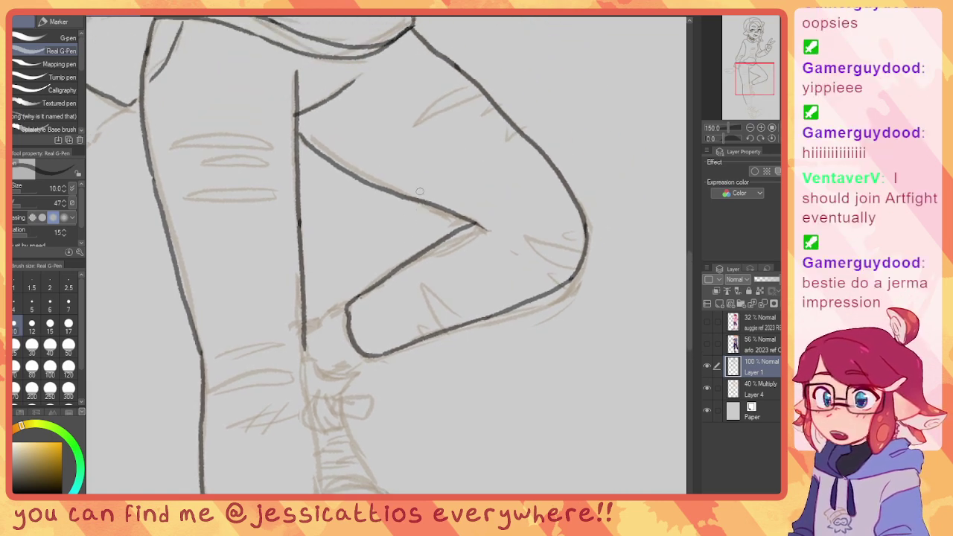
# Step: Ink three pointed rips along the upper edge of the bent leg's thigh
pyautogui.moveTo(447, 138); pyautogui.dragTo(434, 166)
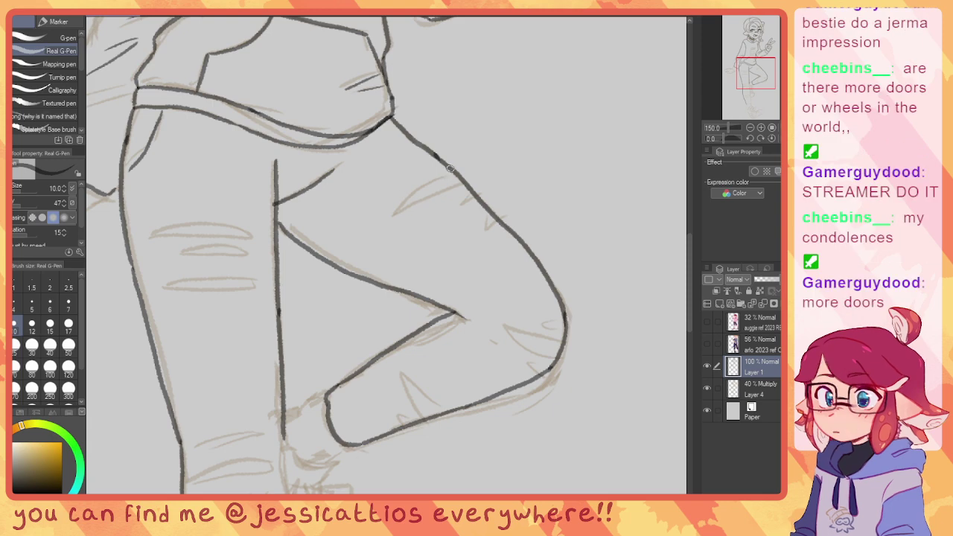
pyautogui.moveTo(450, 168)
pyautogui.mouseDown()
pyautogui.moveTo(387, 214)
pyautogui.moveTo(460, 177)
pyautogui.mouseUp()
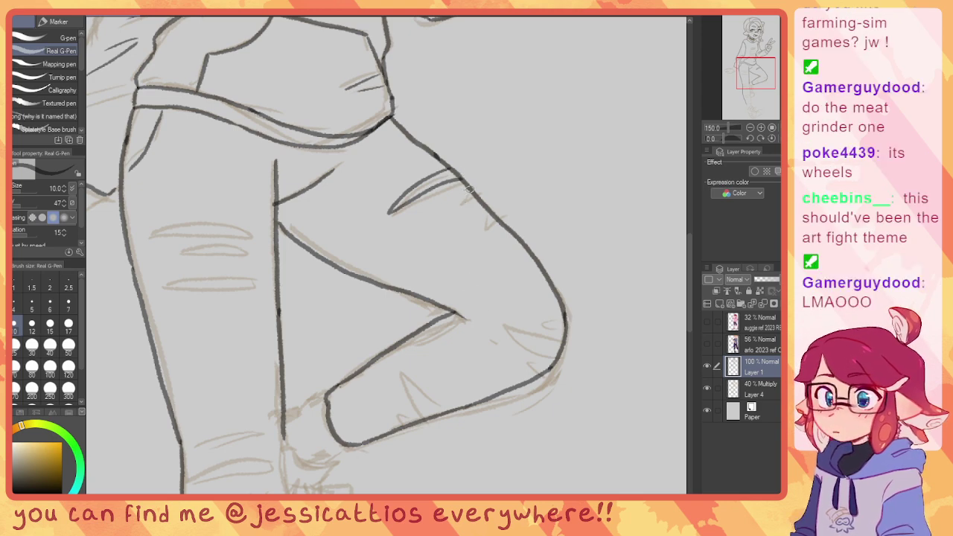
pyautogui.moveTo(466, 192)
pyautogui.mouseDown()
pyautogui.moveTo(441, 215)
pyautogui.moveTo(491, 199)
pyautogui.mouseUp()
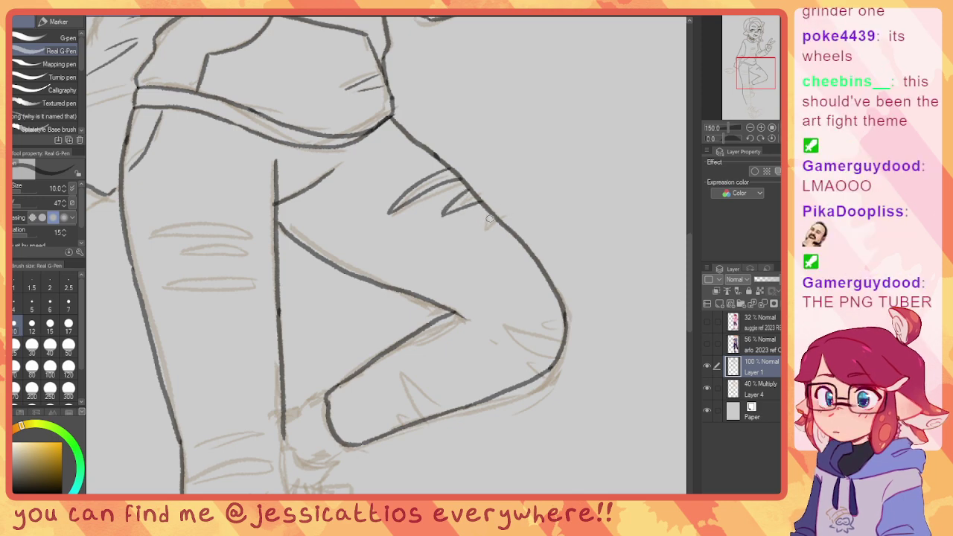
pyautogui.moveTo(495, 216)
pyautogui.mouseDown()
pyautogui.moveTo(468, 239)
pyautogui.moveTo(511, 225)
pyautogui.mouseUp()
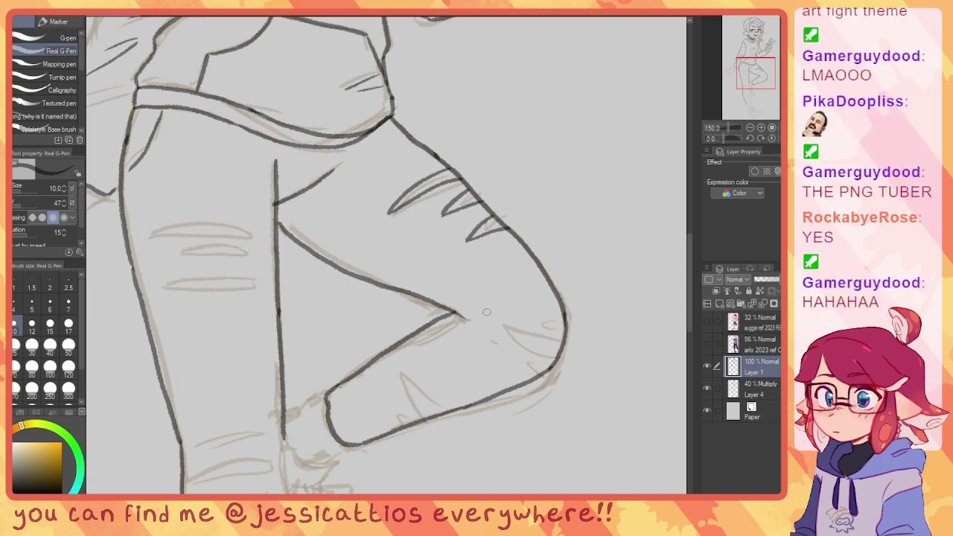
# Step: Ink the group of pointed rips around the bent knee, redoing the lower strokes
pyautogui.moveTo(497, 295); pyautogui.dragTo(469, 226)
pyautogui.moveTo(535, 251)
pyautogui.mouseDown()
pyautogui.moveTo(499, 250)
pyautogui.moveTo(534, 270)
pyautogui.moveTo(461, 249)
pyautogui.moveTo(523, 289)
pyautogui.mouseUp()
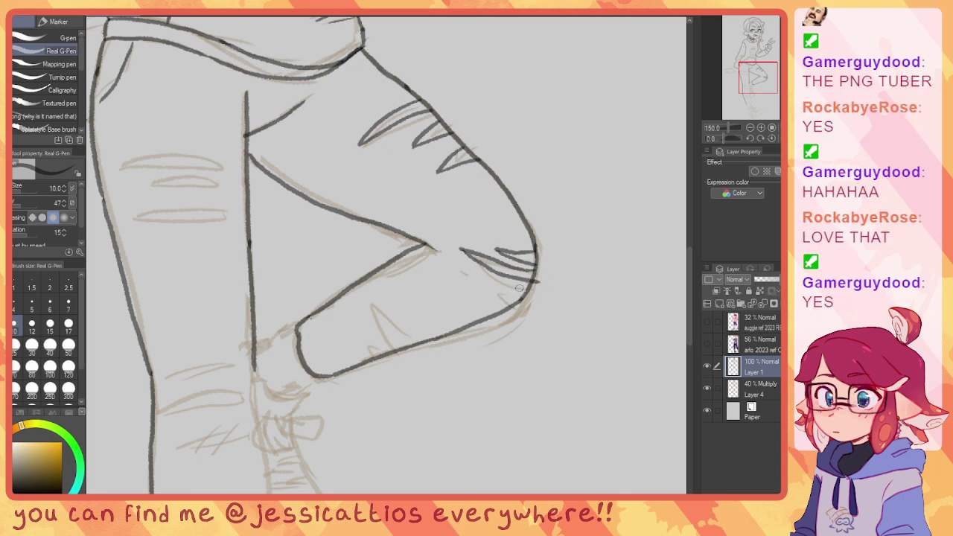
pyautogui.hotkey('ctrl', 'z')
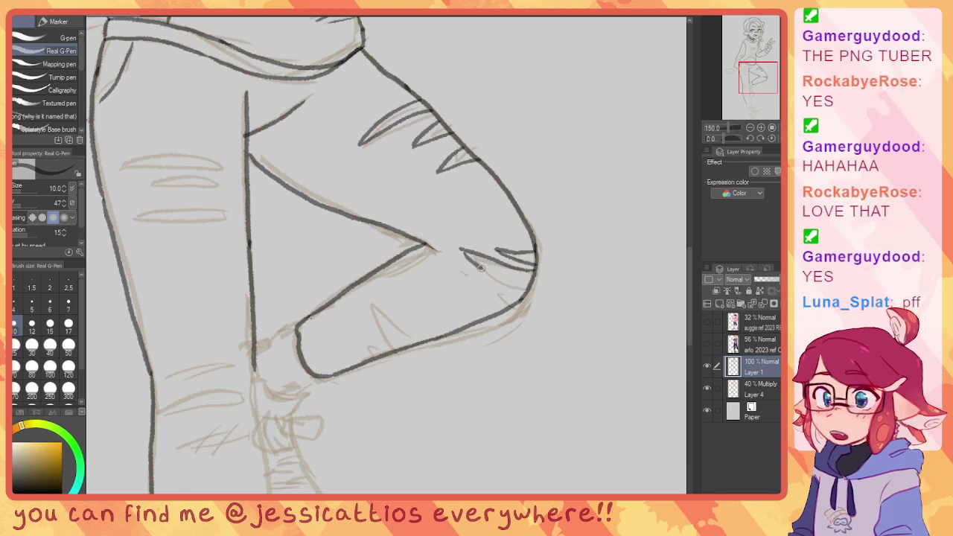
pyautogui.moveTo(469, 257); pyautogui.dragTo(533, 287)
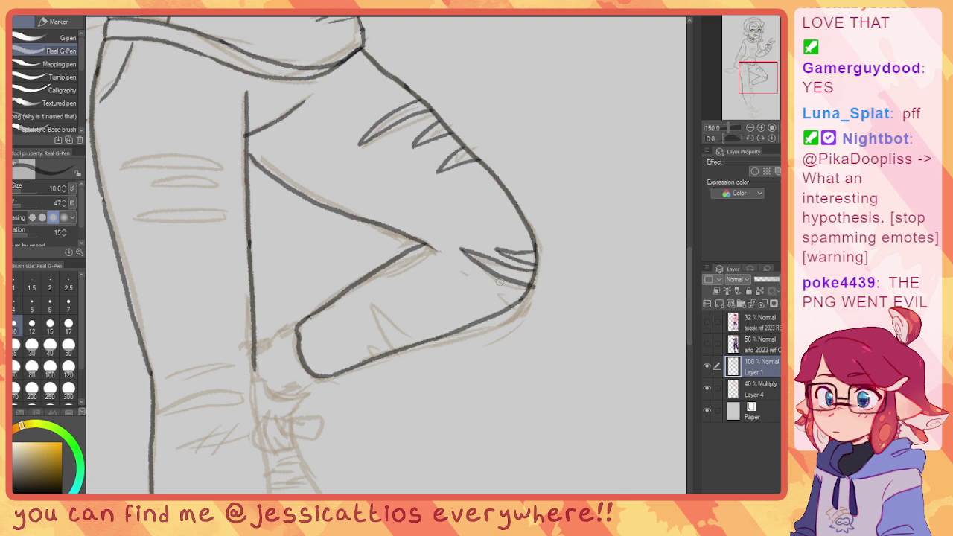
pyautogui.hotkey('ctrl', 'z')
pyautogui.moveTo(460, 250)
pyautogui.mouseDown()
pyautogui.moveTo(501, 280)
pyautogui.moveTo(533, 288)
pyautogui.moveTo(489, 285)
pyautogui.moveTo(513, 304)
pyautogui.moveTo(449, 245)
pyautogui.moveTo(442, 320)
pyautogui.moveTo(454, 373)
pyautogui.moveTo(482, 341)
pyautogui.mouseUp()
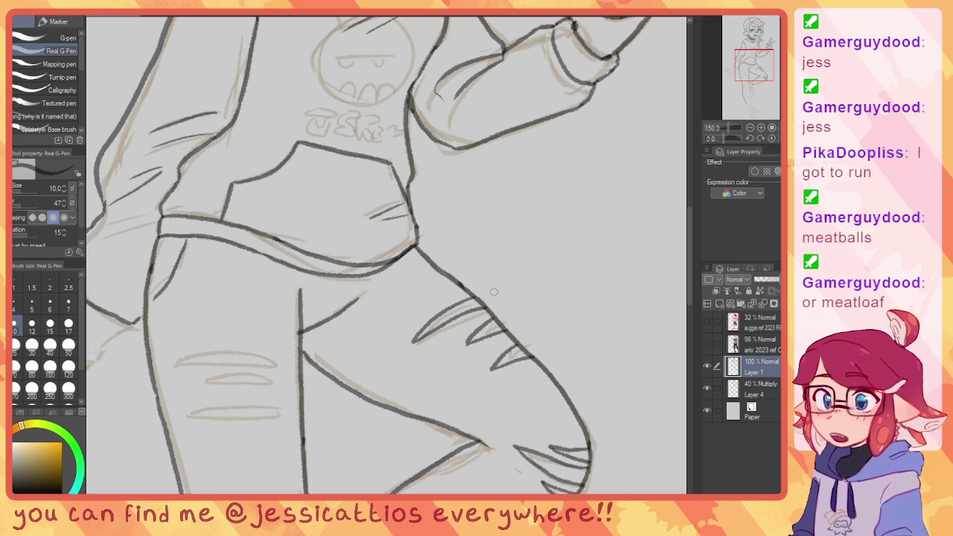
# Step: Ink three narrow horizontal rips across the standing leg's thigh
pyautogui.moveTo(439, 293); pyautogui.dragTo(648, 172)
pyautogui.moveTo(387, 241)
pyautogui.mouseDown()
pyautogui.moveTo(445, 233)
pyautogui.moveTo(484, 244)
pyautogui.moveTo(388, 242)
pyautogui.moveTo(477, 264)
pyautogui.moveTo(415, 265)
pyautogui.moveTo(416, 290)
pyautogui.moveTo(488, 296)
pyautogui.moveTo(398, 298)
pyautogui.mouseUp()
pyautogui.moveTo(451, 353)
pyautogui.mouseDown()
pyautogui.moveTo(447, 322)
pyautogui.moveTo(430, 211)
pyautogui.mouseUp()
pyautogui.moveTo(417, 300)
pyautogui.mouseDown()
pyautogui.moveTo(403, 244)
pyautogui.moveTo(217, 274)
pyautogui.mouseUp()
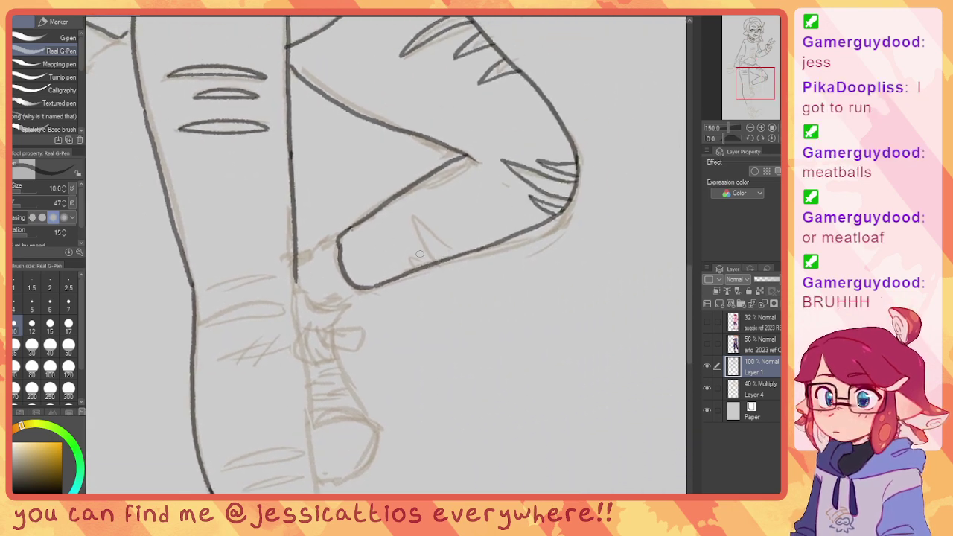
# Step: Ink two jagged rips on the bent leg's calf and three slanted rips at the standing leg's knee
pyautogui.moveTo(450, 258)
pyautogui.mouseDown()
pyautogui.moveTo(418, 221)
pyautogui.moveTo(434, 260)
pyautogui.moveTo(412, 253)
pyautogui.moveTo(408, 267)
pyautogui.moveTo(441, 277)
pyautogui.moveTo(587, 244)
pyautogui.mouseUp()
pyautogui.moveTo(384, 266)
pyautogui.mouseDown()
pyautogui.moveTo(452, 261)
pyautogui.moveTo(382, 274)
pyautogui.moveTo(391, 263)
pyautogui.mouseUp()
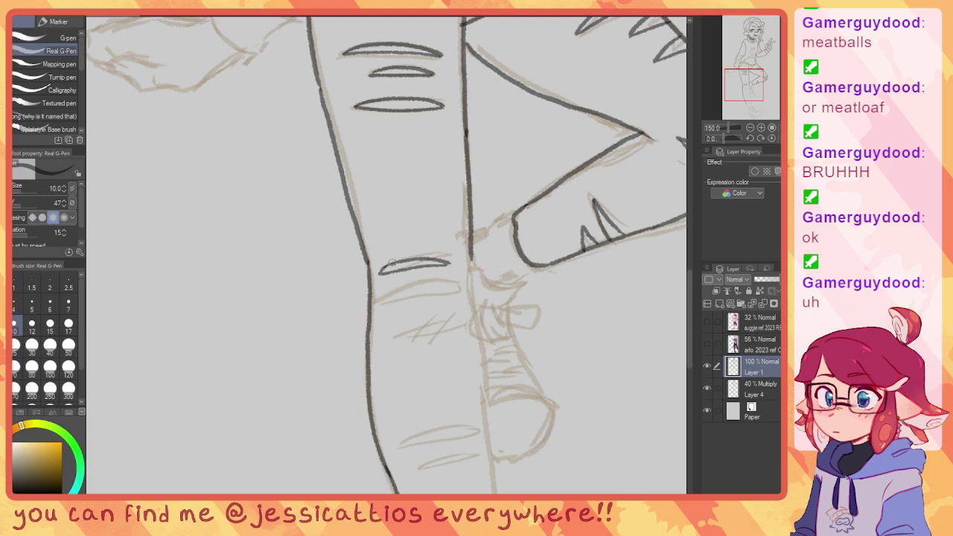
pyautogui.moveTo(381, 297)
pyautogui.mouseDown()
pyautogui.moveTo(426, 282)
pyautogui.moveTo(464, 290)
pyautogui.moveTo(373, 309)
pyautogui.moveTo(398, 292)
pyautogui.mouseUp()
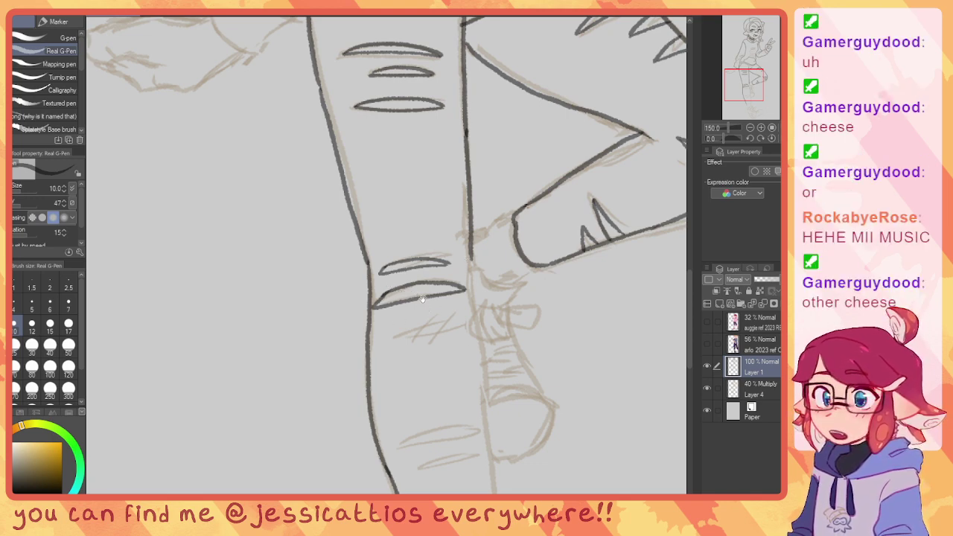
pyautogui.moveTo(422, 300)
pyautogui.mouseDown()
pyautogui.moveTo(416, 229)
pyautogui.moveTo(430, 247)
pyautogui.moveTo(444, 246)
pyautogui.moveTo(388, 255)
pyautogui.mouseUp()
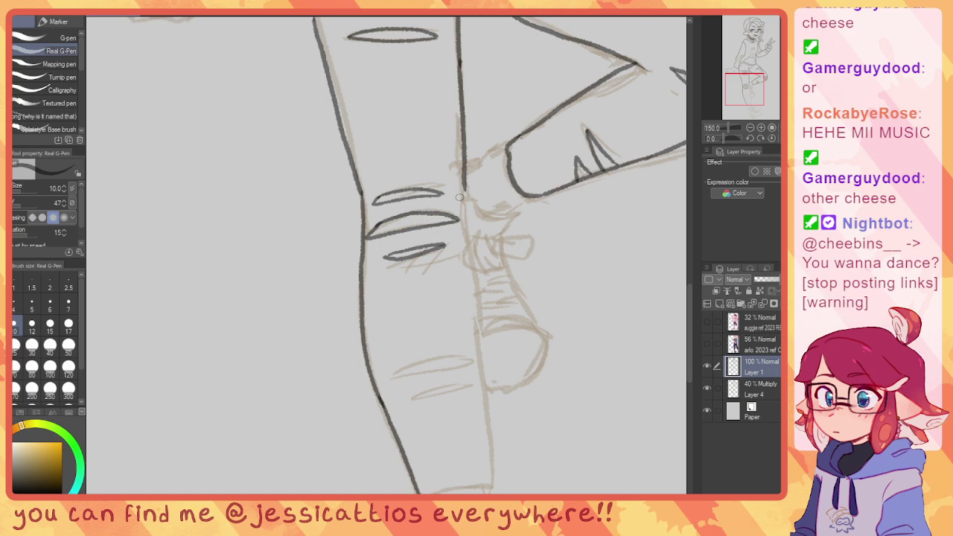
# Step: Extend the inner outline of the standing leg down to the middle rip at the knee
pyautogui.moveTo(463, 183); pyautogui.dragTo(462, 220)
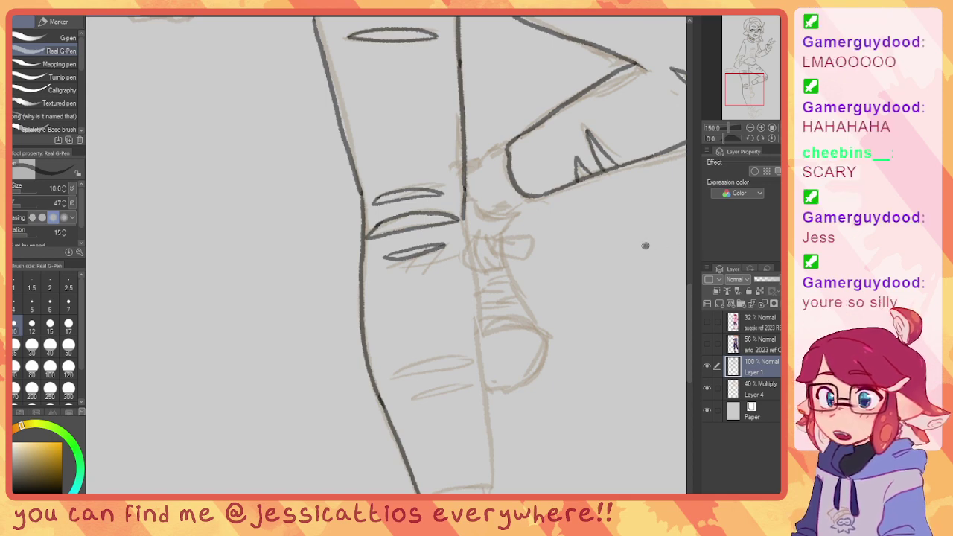
pyautogui.moveTo(440, 161)
pyautogui.mouseDown()
pyautogui.moveTo(426, 234)
pyautogui.moveTo(491, 226)
pyautogui.mouseUp()
pyautogui.press('e')
pyautogui.moveTo(365, 439); pyautogui.dragTo(393, 423)
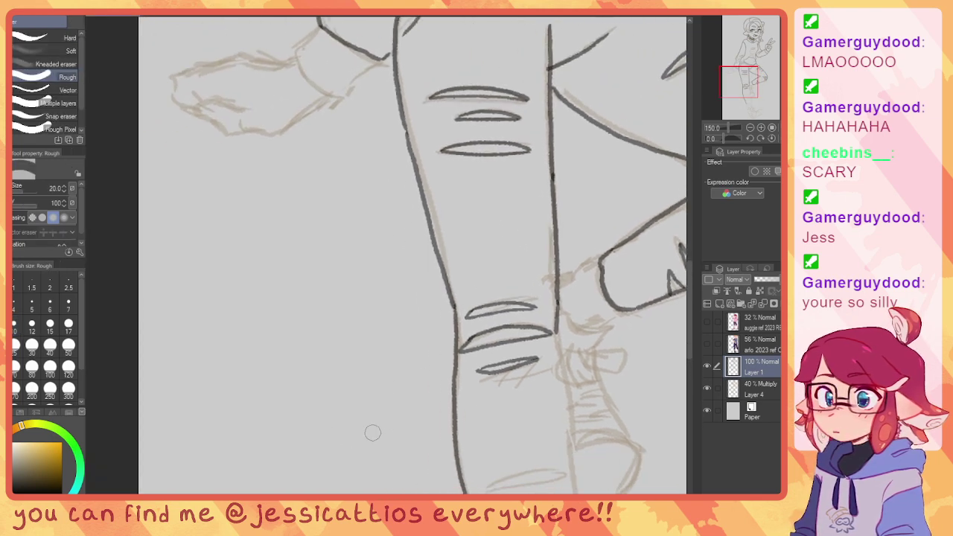
pyautogui.press('p')
# Step: Ink the cuff and hand of the lowered arm, closing the gap between the cuff edge and the hip
pyautogui.moveTo(462, 151); pyautogui.dragTo(456, 340)
pyautogui.moveTo(462, 143); pyautogui.dragTo(452, 333)
pyautogui.moveTo(545, 78); pyautogui.dragTo(432, 305)
pyautogui.moveTo(514, 179); pyautogui.dragTo(405, 283)
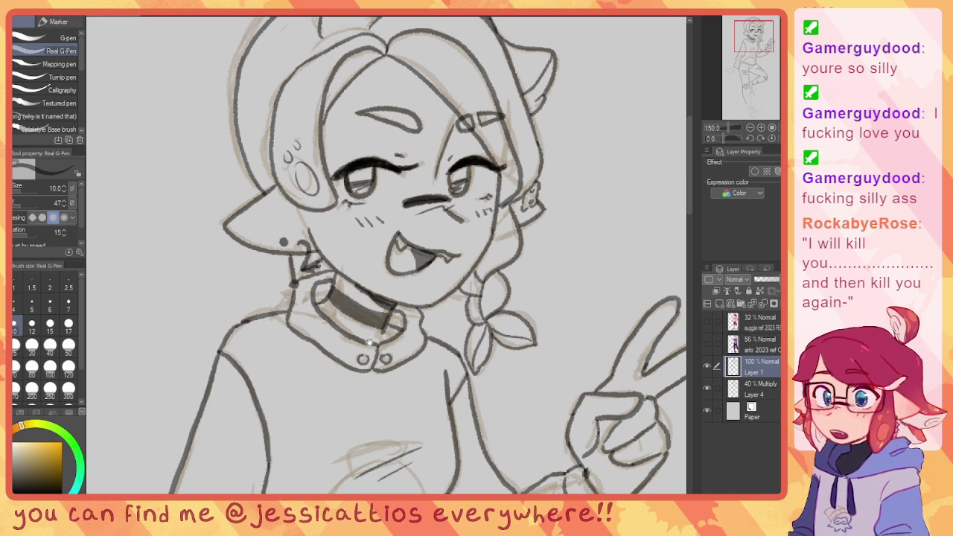
pyautogui.moveTo(405, 335); pyautogui.dragTo(496, 139)
pyautogui.moveTo(404, 313); pyautogui.dragTo(673, 64)
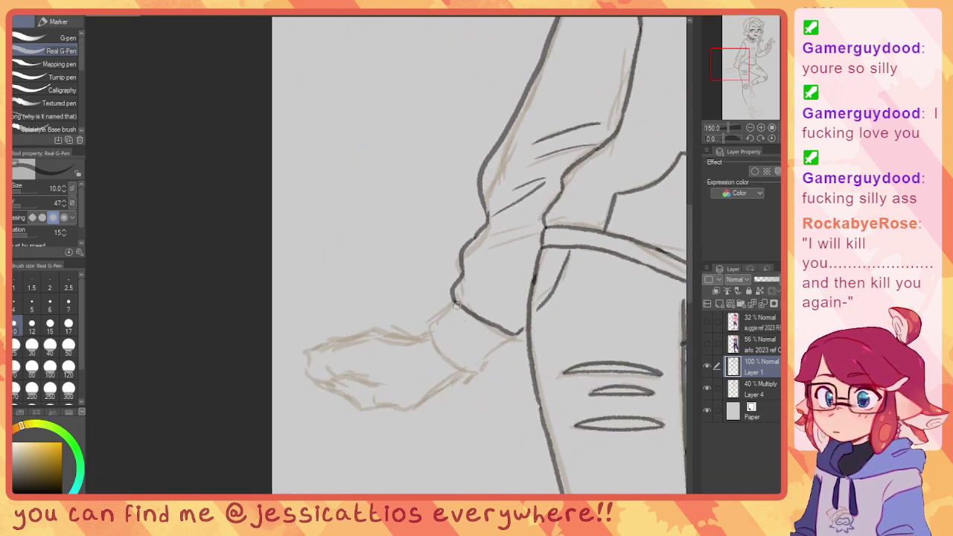
pyautogui.moveTo(453, 301)
pyautogui.mouseDown()
pyautogui.moveTo(428, 322)
pyautogui.moveTo(454, 354)
pyautogui.moveTo(480, 364)
pyautogui.mouseUp()
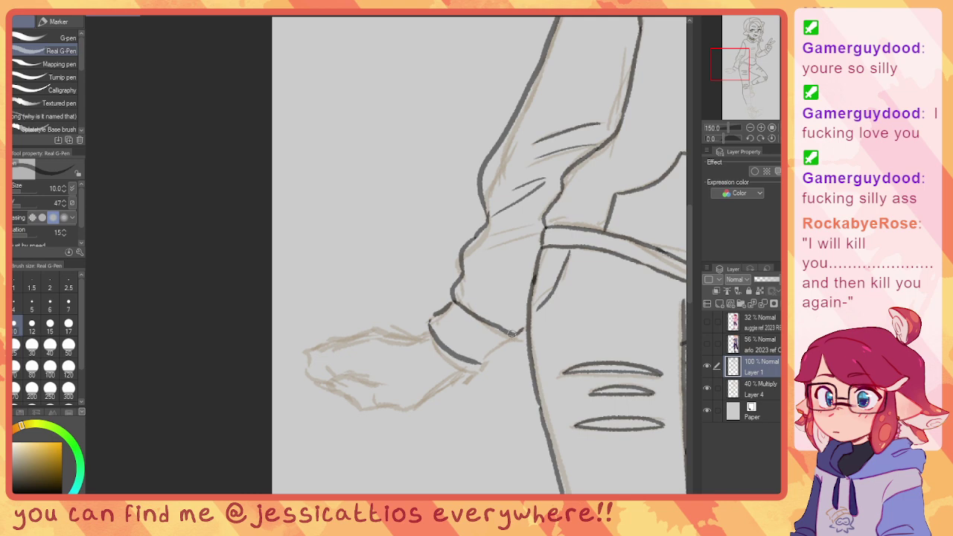
pyautogui.moveTo(513, 334)
pyautogui.mouseDown()
pyautogui.moveTo(415, 408)
pyautogui.moveTo(375, 410)
pyautogui.moveTo(335, 381)
pyautogui.moveTo(348, 373)
pyautogui.moveTo(385, 386)
pyautogui.mouseUp()
pyautogui.moveTo(429, 332)
pyautogui.mouseDown()
pyautogui.moveTo(367, 331)
pyautogui.moveTo(311, 347)
pyautogui.moveTo(312, 381)
pyautogui.moveTo(355, 389)
pyautogui.mouseUp()
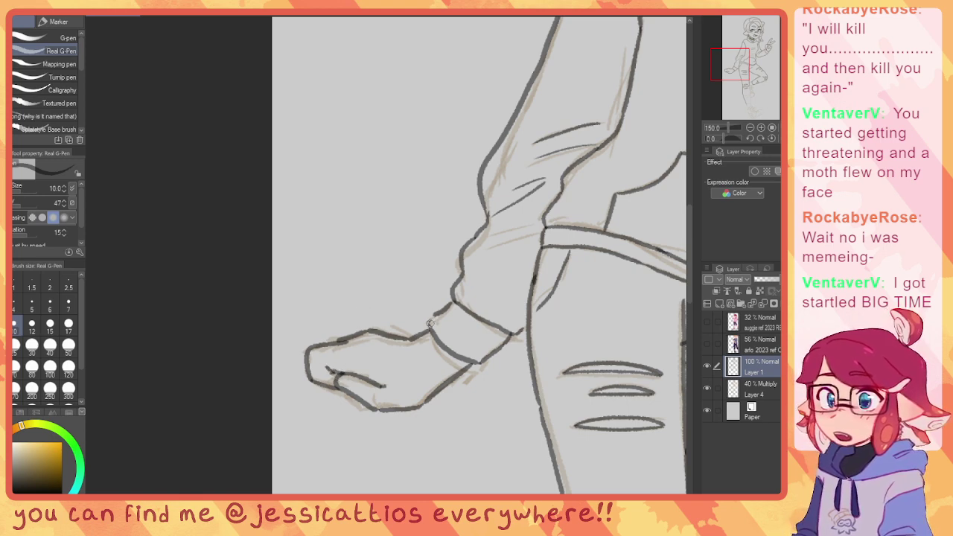
pyautogui.moveTo(531, 286); pyautogui.dragTo(448, 385)
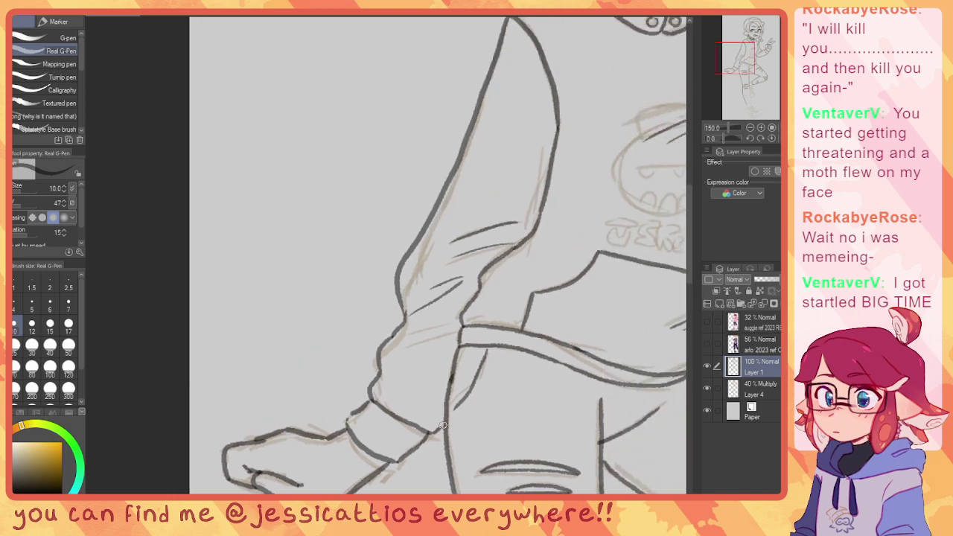
pyautogui.moveTo(446, 421); pyautogui.dragTo(436, 430)
# Step: Complete the standing leg's outline from the knee to the trouser hem and ink two slanted rips across the shin
pyautogui.moveTo(507, 341)
pyautogui.mouseDown()
pyautogui.moveTo(467, 370)
pyautogui.moveTo(418, 261)
pyautogui.moveTo(392, 258)
pyautogui.moveTo(364, 344)
pyautogui.mouseUp()
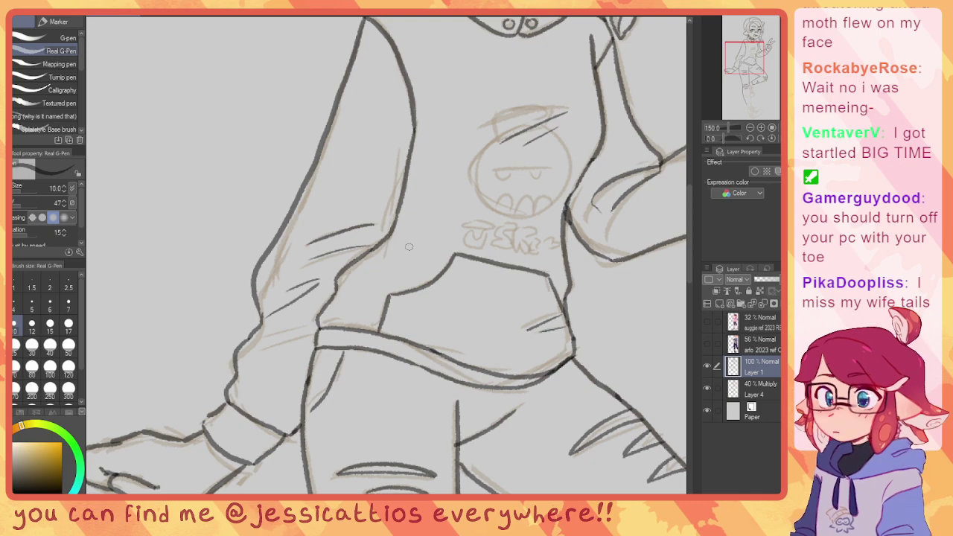
pyautogui.moveTo(450, 184); pyautogui.dragTo(435, 211)
pyautogui.scroll(-10, 434, 210)
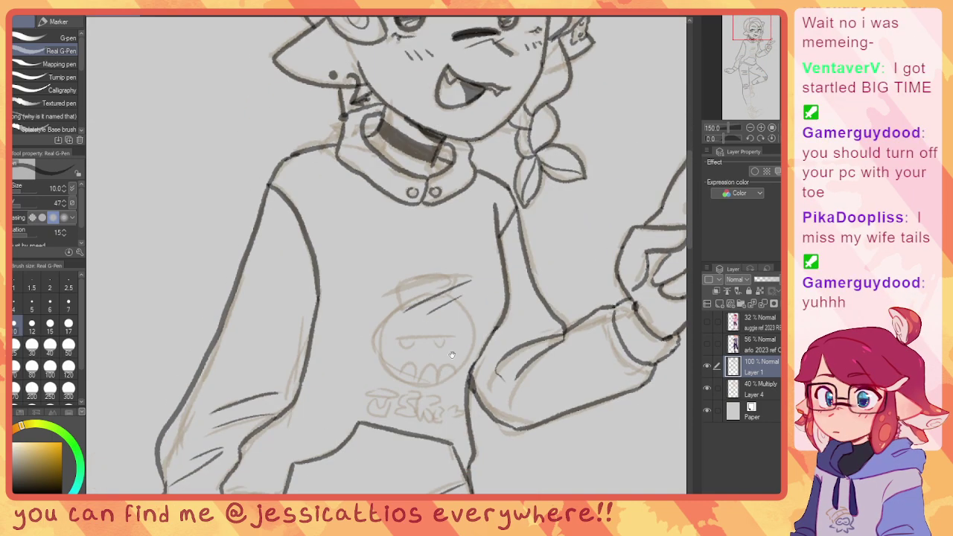
pyautogui.scroll(-6, 445, 264)
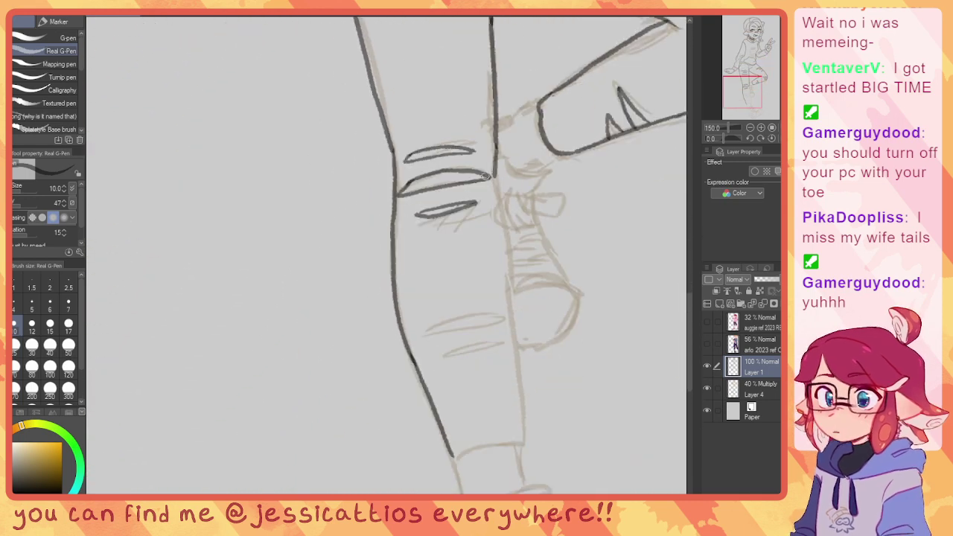
pyautogui.moveTo(492, 173); pyautogui.dragTo(500, 201)
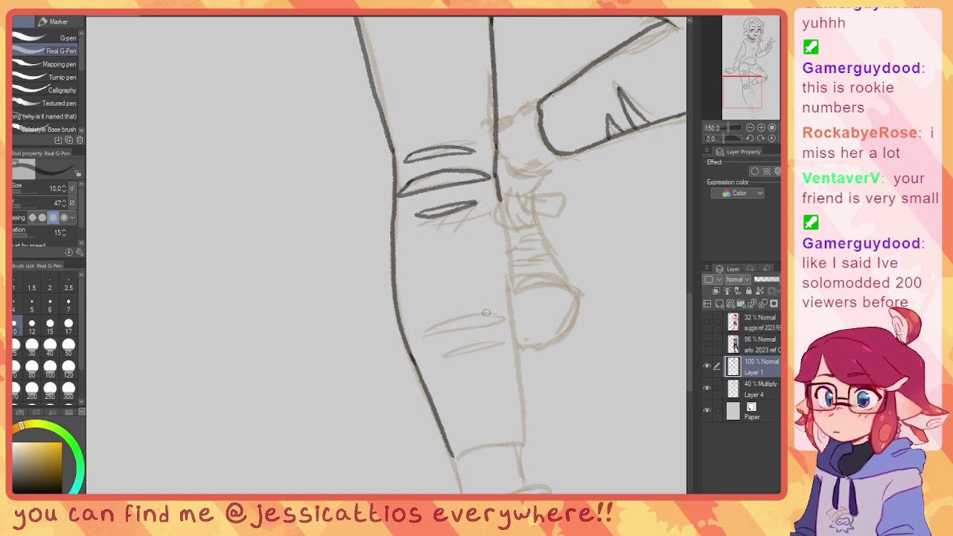
pyautogui.moveTo(497, 259)
pyautogui.mouseDown()
pyautogui.moveTo(440, 137)
pyautogui.moveTo(449, 210)
pyautogui.mouseUp()
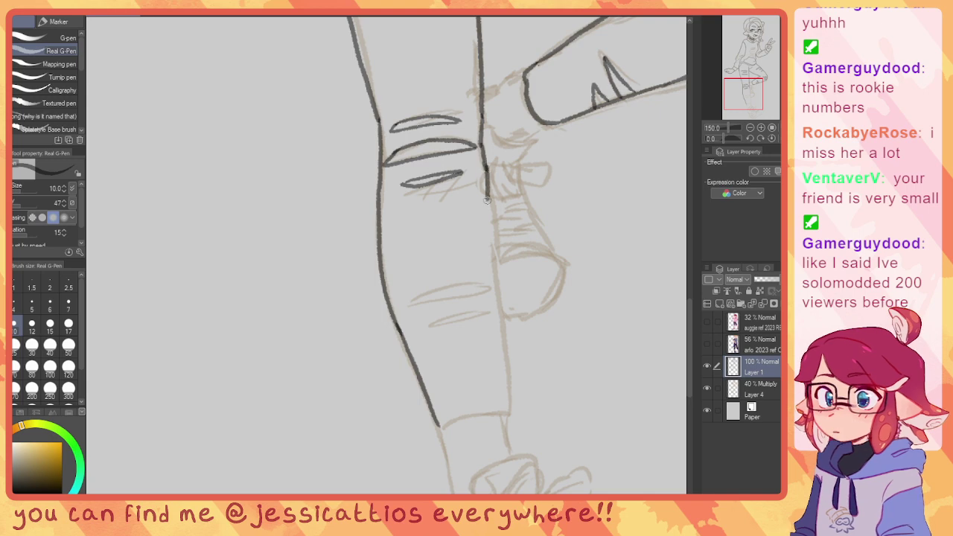
pyautogui.moveTo(485, 167)
pyautogui.mouseDown()
pyautogui.moveTo(506, 411)
pyautogui.moveTo(439, 427)
pyautogui.mouseUp()
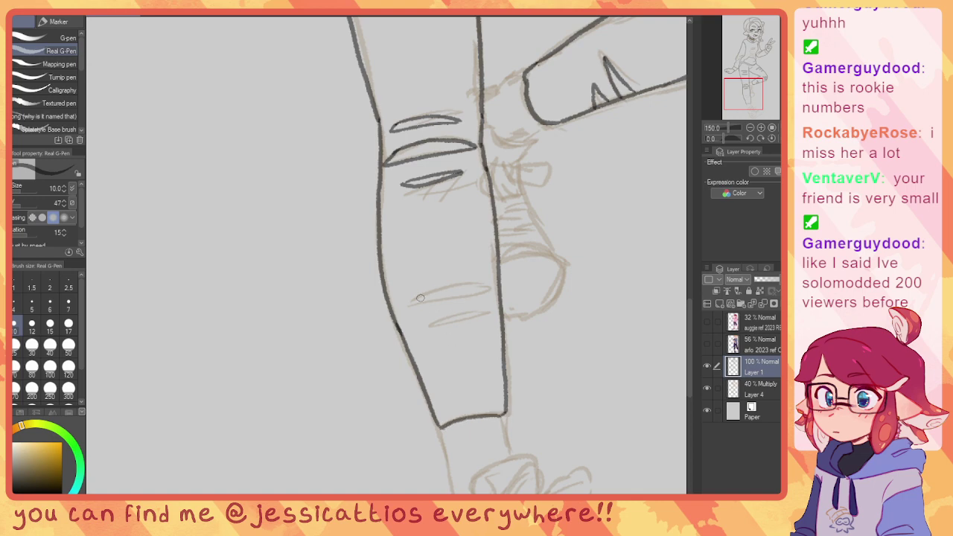
pyautogui.moveTo(414, 301)
pyautogui.mouseDown()
pyautogui.moveTo(447, 288)
pyautogui.moveTo(491, 290)
pyautogui.moveTo(409, 304)
pyautogui.mouseUp()
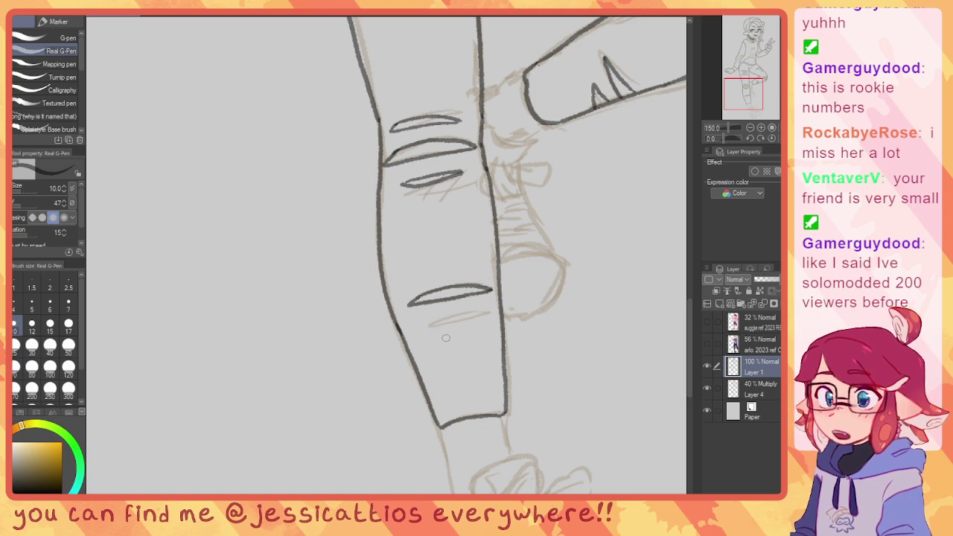
pyautogui.moveTo(432, 324); pyautogui.dragTo(485, 315)
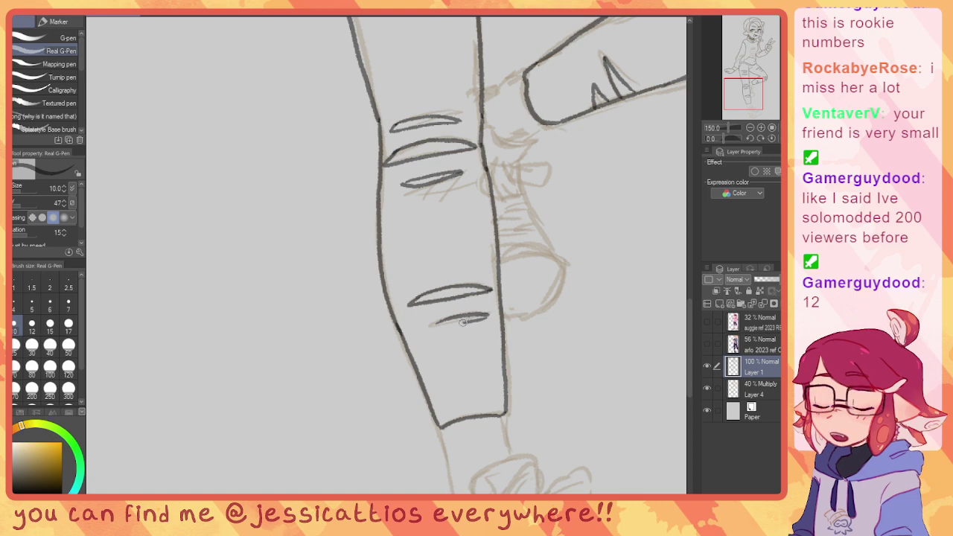
# Step: Ink the round emblem on the sweater's chest, with its cap on top, inner ring, scalloped lower edge and half-closed eyes
pyautogui.scroll(5, 495, 237)
pyautogui.scroll(5, 495, 236)
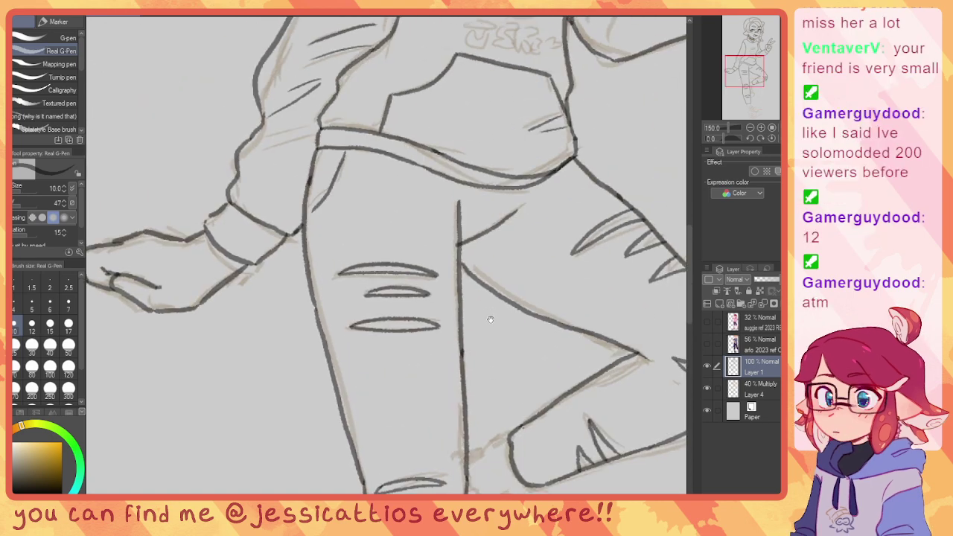
pyautogui.scroll(8, 440, 290)
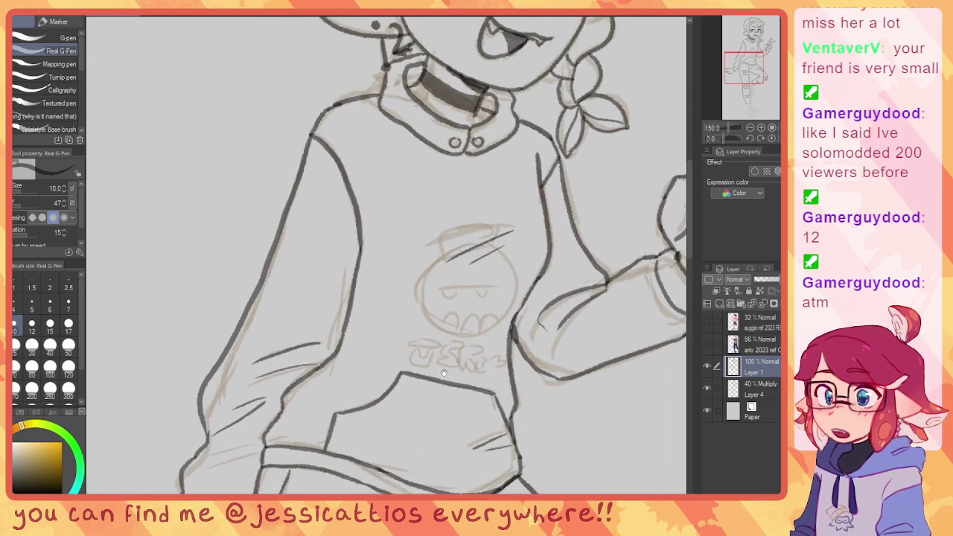
pyautogui.moveTo(446, 395); pyautogui.dragTo(453, 411)
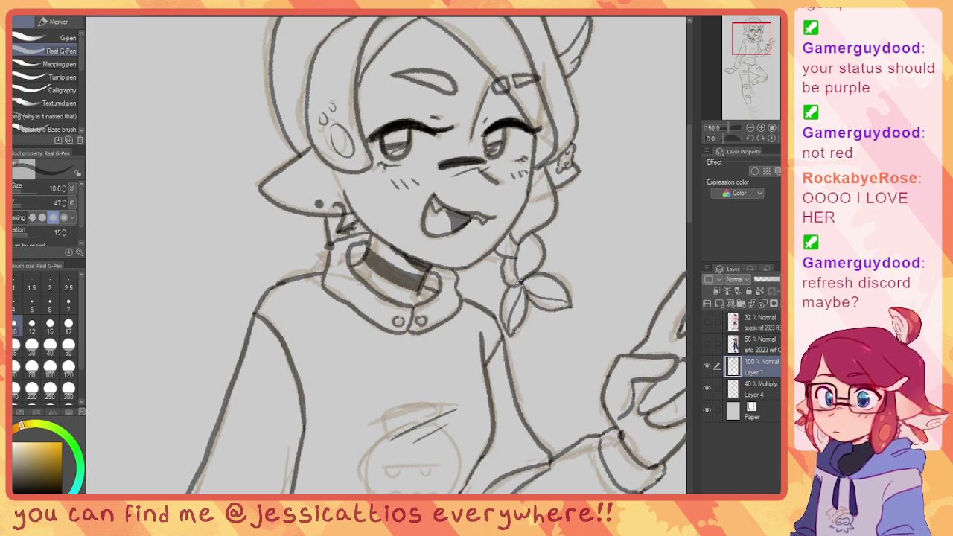
pyautogui.moveTo(502, 283); pyautogui.dragTo(477, 194)
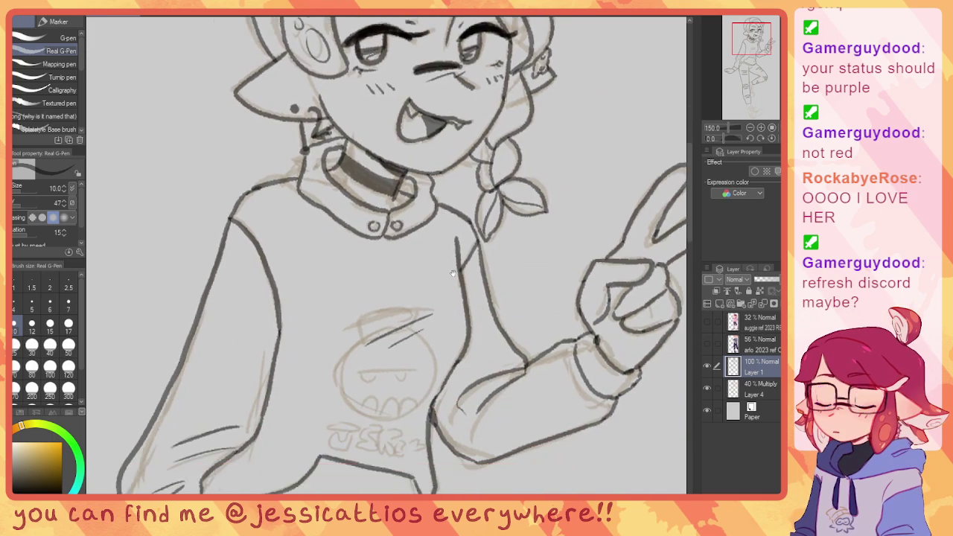
pyautogui.moveTo(392, 397); pyautogui.dragTo(470, 239)
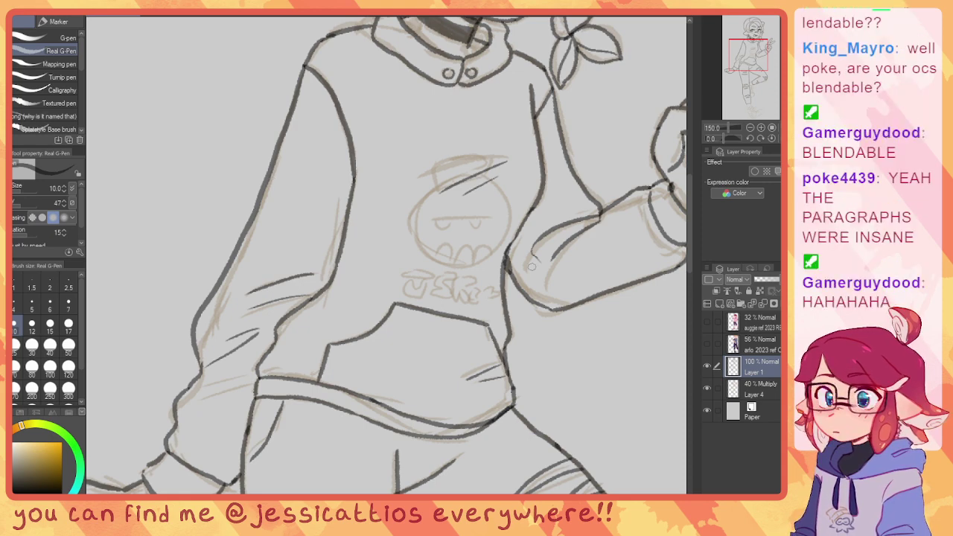
pyautogui.moveTo(451, 175)
pyautogui.mouseDown()
pyautogui.moveTo(402, 194)
pyautogui.moveTo(480, 166)
pyautogui.mouseUp()
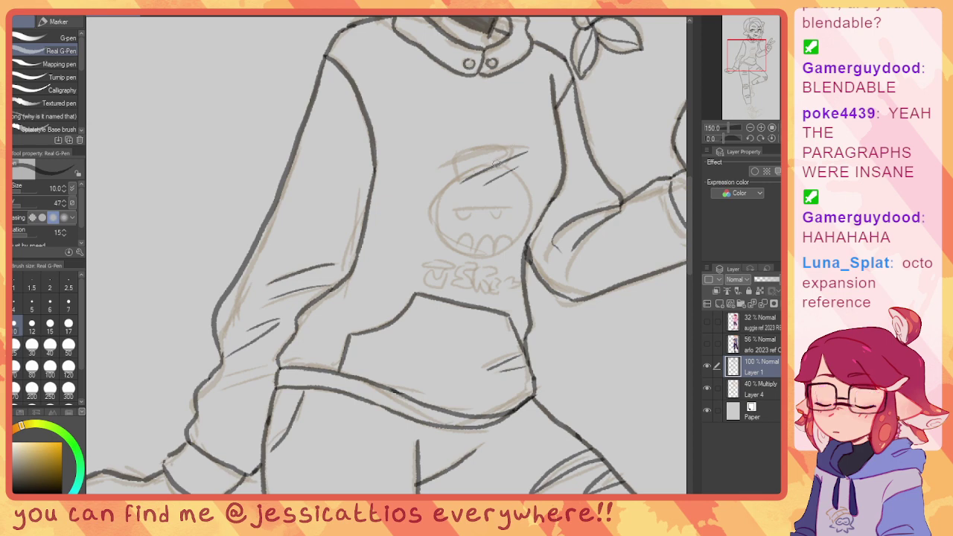
pyautogui.moveTo(497, 168)
pyautogui.mouseDown()
pyautogui.moveTo(469, 170)
pyautogui.moveTo(459, 163)
pyautogui.moveTo(477, 146)
pyautogui.moveTo(512, 150)
pyautogui.moveTo(507, 171)
pyautogui.moveTo(471, 168)
pyautogui.moveTo(493, 162)
pyautogui.moveTo(488, 192)
pyautogui.moveTo(454, 180)
pyautogui.moveTo(460, 174)
pyautogui.moveTo(442, 194)
pyautogui.moveTo(437, 225)
pyautogui.moveTo(462, 256)
pyautogui.moveTo(441, 237)
pyautogui.moveTo(455, 250)
pyautogui.moveTo(497, 257)
pyautogui.moveTo(525, 236)
pyautogui.moveTo(528, 201)
pyautogui.moveTo(516, 173)
pyautogui.moveTo(486, 174)
pyautogui.moveTo(519, 192)
pyautogui.mouseUp()
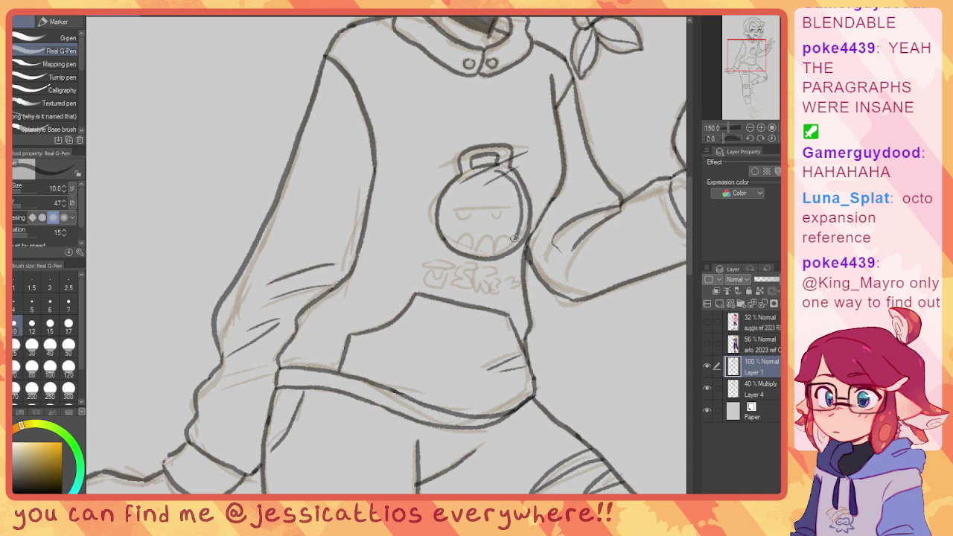
pyautogui.moveTo(513, 244)
pyautogui.mouseDown()
pyautogui.moveTo(480, 234)
pyautogui.moveTo(476, 248)
pyautogui.moveTo(469, 233)
pyautogui.moveTo(459, 244)
pyautogui.moveTo(448, 233)
pyautogui.moveTo(447, 207)
pyautogui.moveTo(492, 170)
pyautogui.mouseUp()
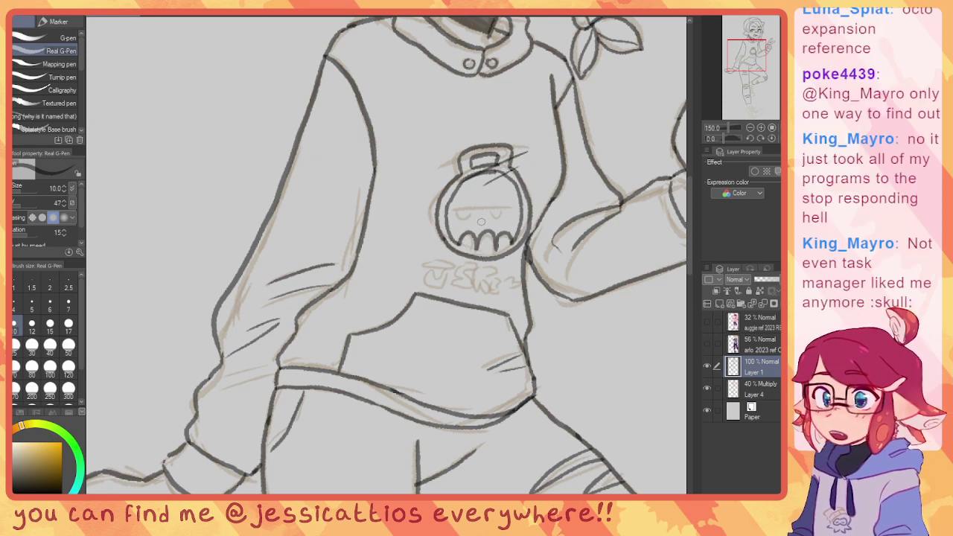
pyautogui.moveTo(497, 207)
pyautogui.mouseDown()
pyautogui.moveTo(521, 213)
pyautogui.moveTo(455, 209)
pyautogui.moveTo(496, 210)
pyautogui.mouseUp()
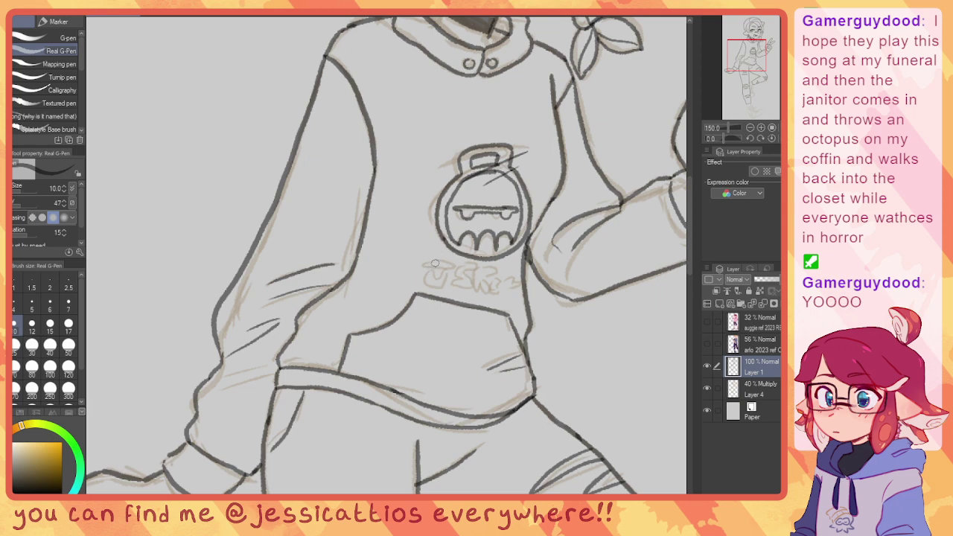
# Step: Ink the outlined lettering beneath the round emblem on the sweater, redoing the first letter's stroke
pyautogui.moveTo(434, 260)
pyautogui.mouseDown()
pyautogui.moveTo(458, 264)
pyautogui.moveTo(429, 263)
pyautogui.moveTo(455, 263)
pyautogui.moveTo(444, 287)
pyautogui.moveTo(423, 280)
pyautogui.moveTo(428, 268)
pyautogui.moveTo(447, 280)
pyautogui.mouseUp()
pyautogui.hotkey('ctrl', 'z')
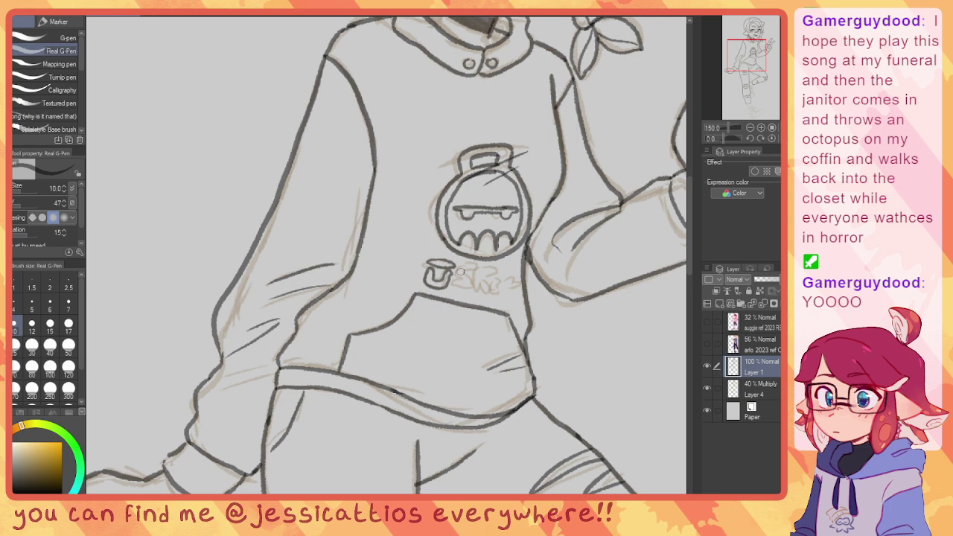
pyautogui.moveTo(461, 272)
pyautogui.mouseDown()
pyautogui.moveTo(474, 262)
pyautogui.moveTo(480, 271)
pyautogui.moveTo(468, 273)
pyautogui.moveTo(471, 287)
pyautogui.moveTo(456, 285)
pyautogui.moveTo(462, 274)
pyautogui.mouseUp()
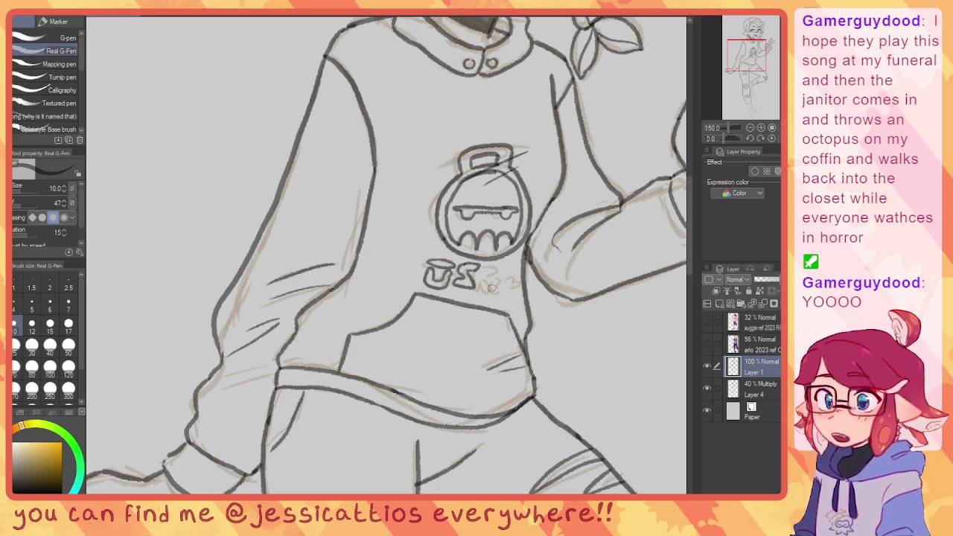
pyautogui.moveTo(488, 268)
pyautogui.mouseDown()
pyautogui.moveTo(504, 271)
pyautogui.moveTo(489, 277)
pyautogui.mouseUp()
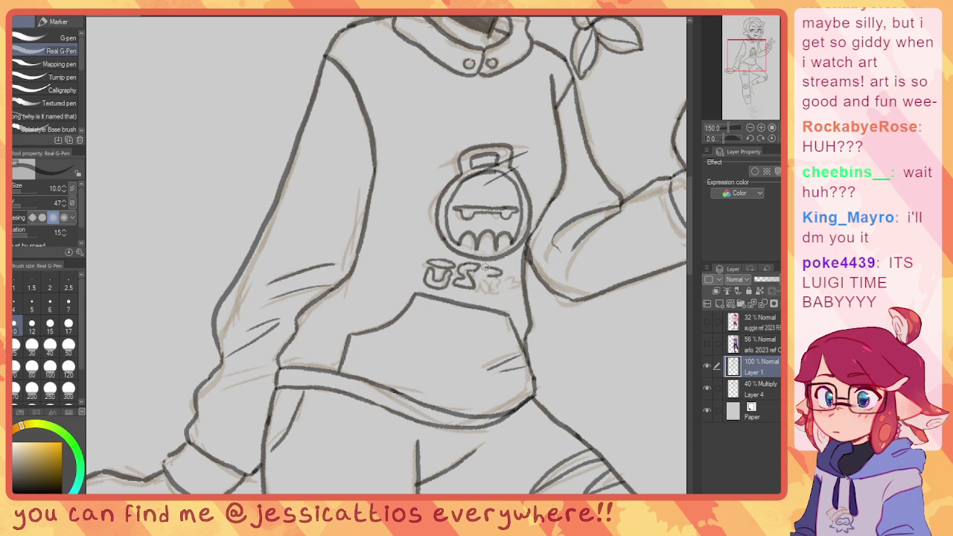
pyautogui.moveTo(481, 268); pyautogui.dragTo(481, 281)
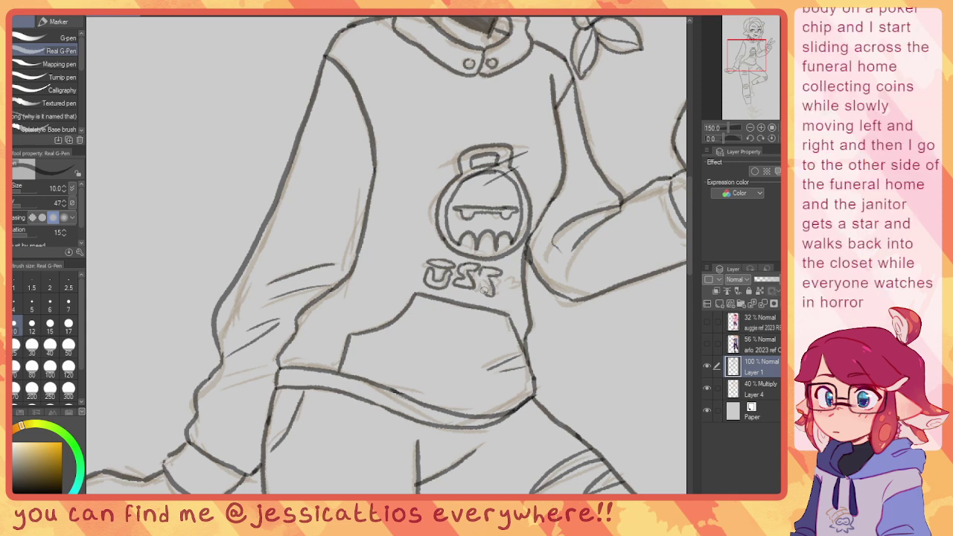
pyautogui.moveTo(484, 291); pyautogui.dragTo(480, 273)
pyautogui.moveTo(498, 289); pyautogui.dragTo(507, 294)
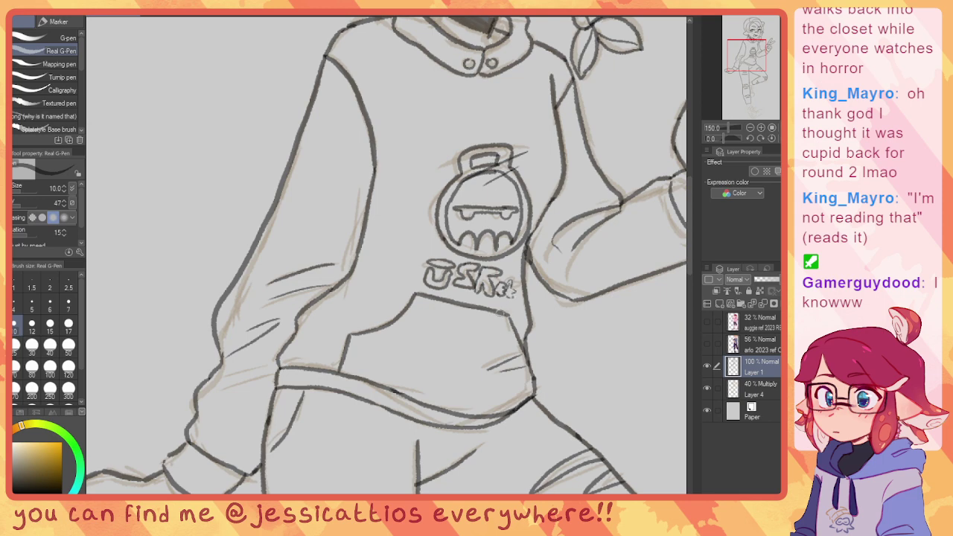
# Step: Ink the shoelace bow on the standing foot's shoe, with two outlined loops, a central knot and two loose ends
pyautogui.scroll(-3, 400, 384)
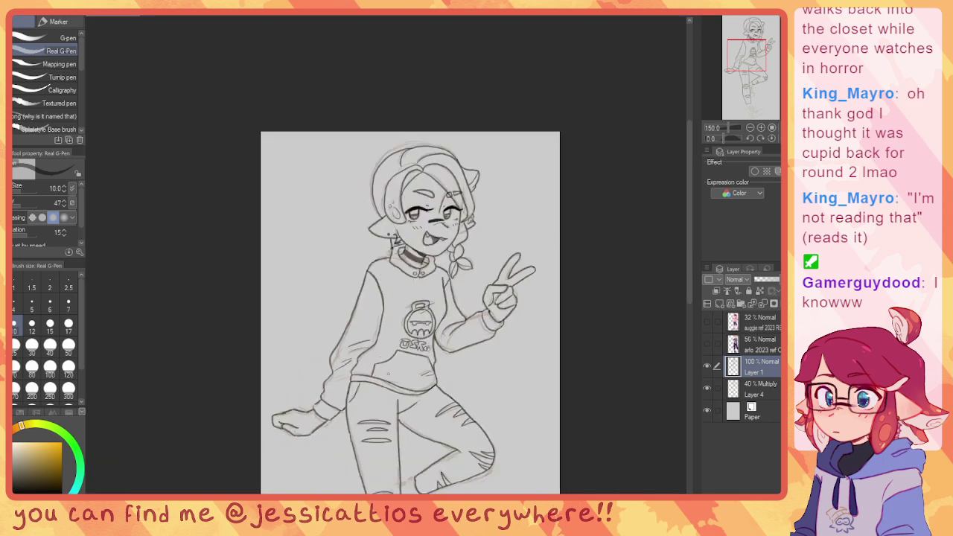
pyautogui.moveTo(422, 322); pyautogui.dragTo(431, 181)
pyautogui.scroll(-4, 430, 181)
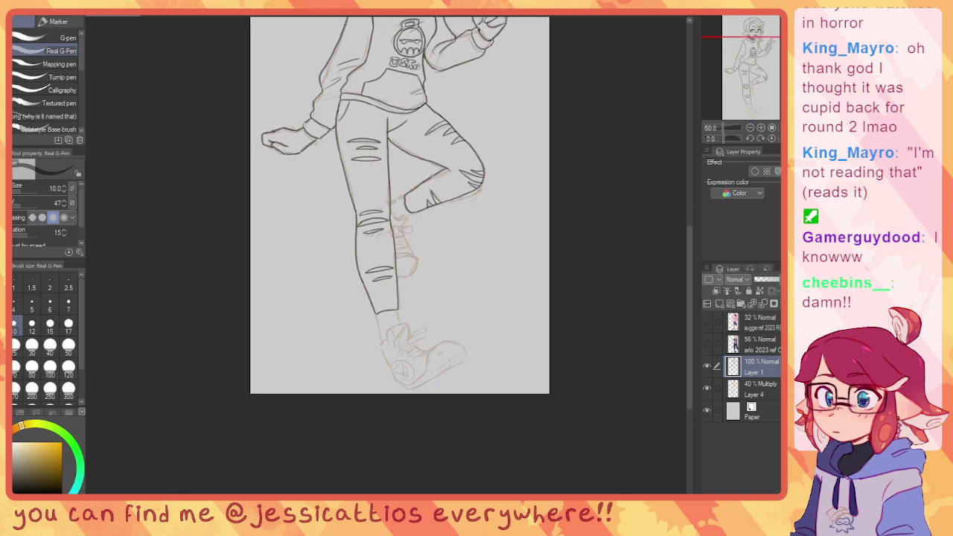
pyautogui.scroll(3, 418, 204)
pyautogui.scroll(1, 418, 205)
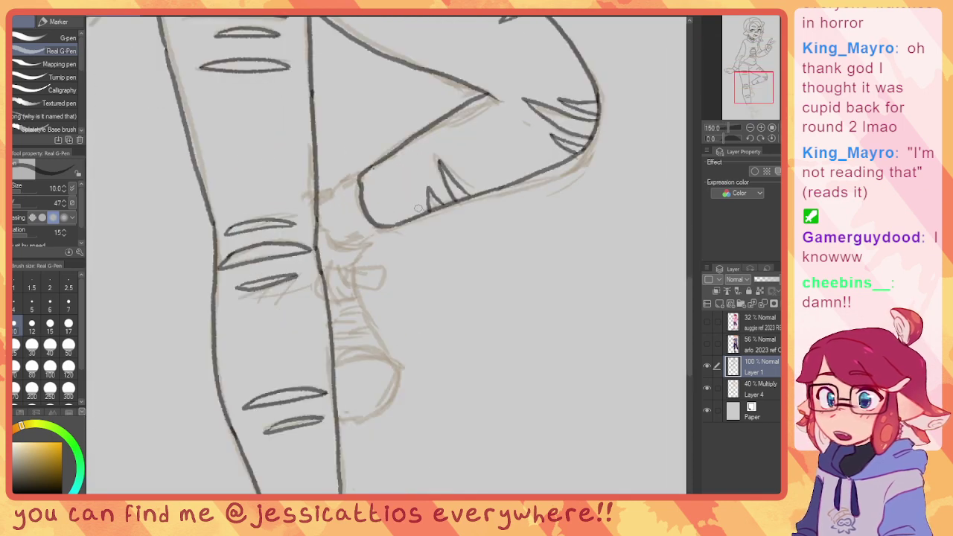
pyautogui.moveTo(361, 235)
pyautogui.mouseDown()
pyautogui.moveTo(444, 290)
pyautogui.moveTo(437, 264)
pyautogui.mouseUp()
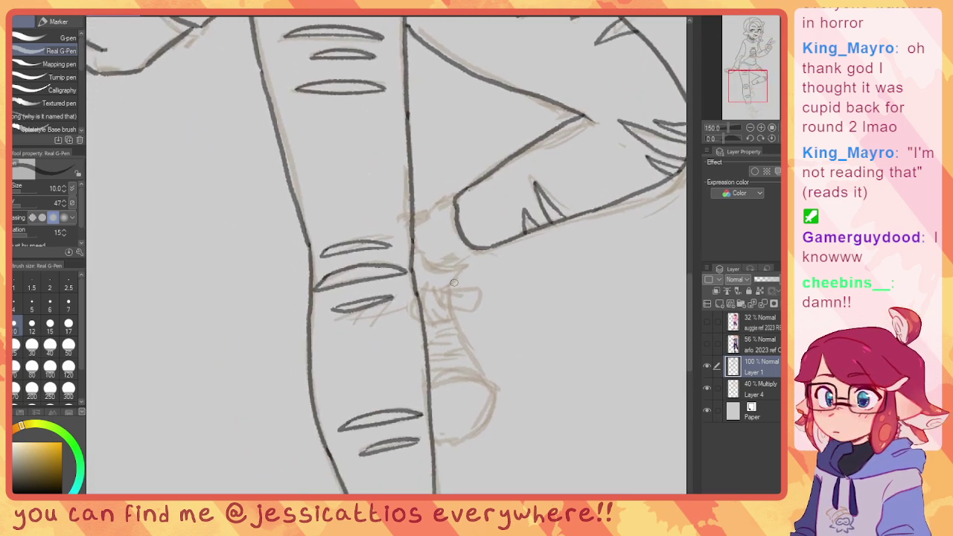
pyautogui.scroll(-5, 453, 282)
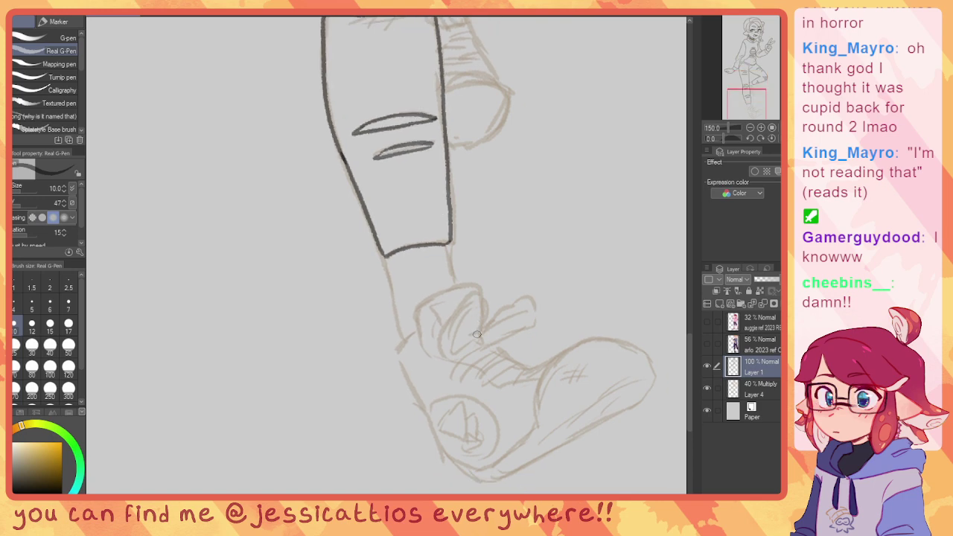
pyautogui.moveTo(477, 331)
pyautogui.mouseDown()
pyautogui.moveTo(482, 296)
pyautogui.moveTo(453, 320)
pyautogui.moveTo(450, 336)
pyautogui.moveTo(452, 352)
pyautogui.moveTo(476, 339)
pyautogui.moveTo(473, 303)
pyautogui.moveTo(450, 346)
pyautogui.moveTo(481, 344)
pyautogui.mouseUp()
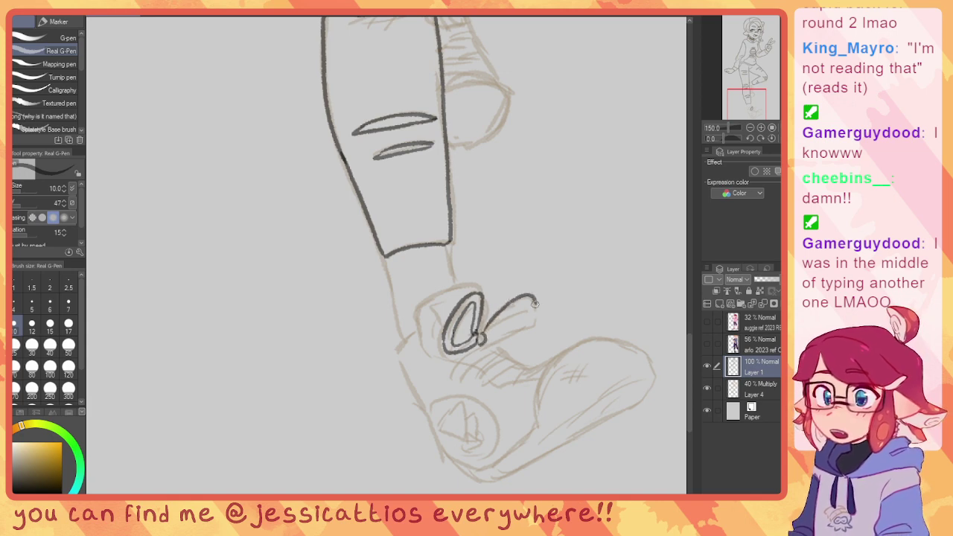
pyautogui.moveTo(484, 334)
pyautogui.mouseDown()
pyautogui.moveTo(494, 336)
pyautogui.moveTo(525, 307)
pyautogui.moveTo(488, 336)
pyautogui.mouseUp()
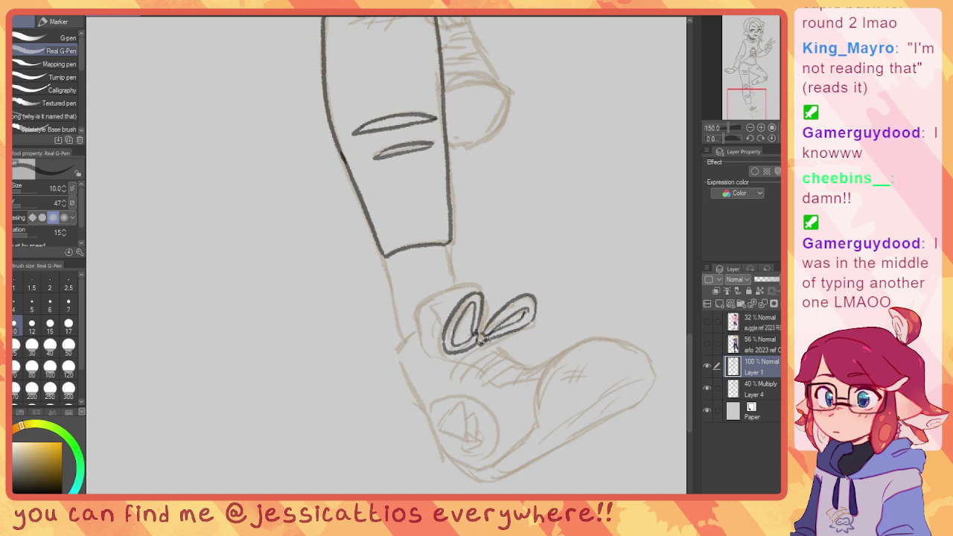
pyautogui.moveTo(483, 339)
pyautogui.mouseDown()
pyautogui.moveTo(562, 324)
pyautogui.moveTo(542, 343)
pyautogui.moveTo(482, 340)
pyautogui.mouseUp()
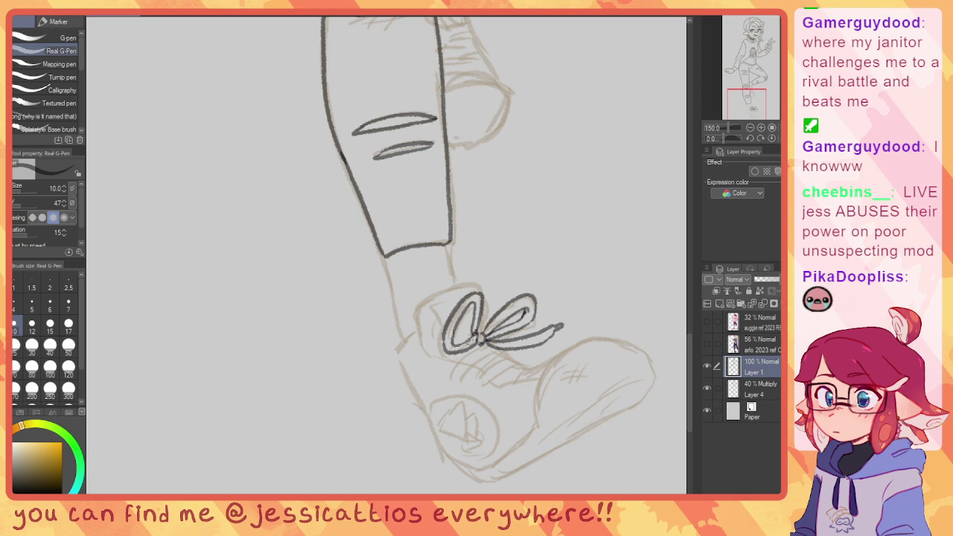
pyautogui.moveTo(471, 347)
pyautogui.mouseDown()
pyautogui.moveTo(510, 389)
pyautogui.moveTo(480, 341)
pyautogui.mouseUp()
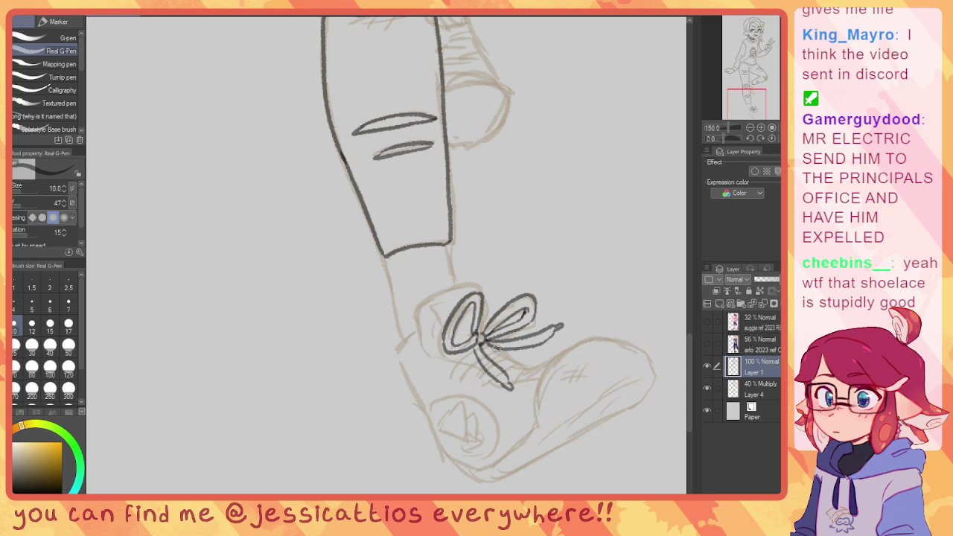
# Step: Ink the shoe's rounded toe cap and the edge running up to the bow, plus a small hash mark on the cap
pyautogui.moveTo(494, 346)
pyautogui.mouseDown()
pyautogui.moveTo(522, 364)
pyautogui.moveTo(547, 362)
pyautogui.mouseUp()
pyautogui.moveTo(540, 419)
pyautogui.mouseDown()
pyautogui.moveTo(544, 369)
pyautogui.moveTo(587, 338)
pyautogui.moveTo(630, 343)
pyautogui.moveTo(654, 375)
pyautogui.moveTo(650, 390)
pyautogui.mouseUp()
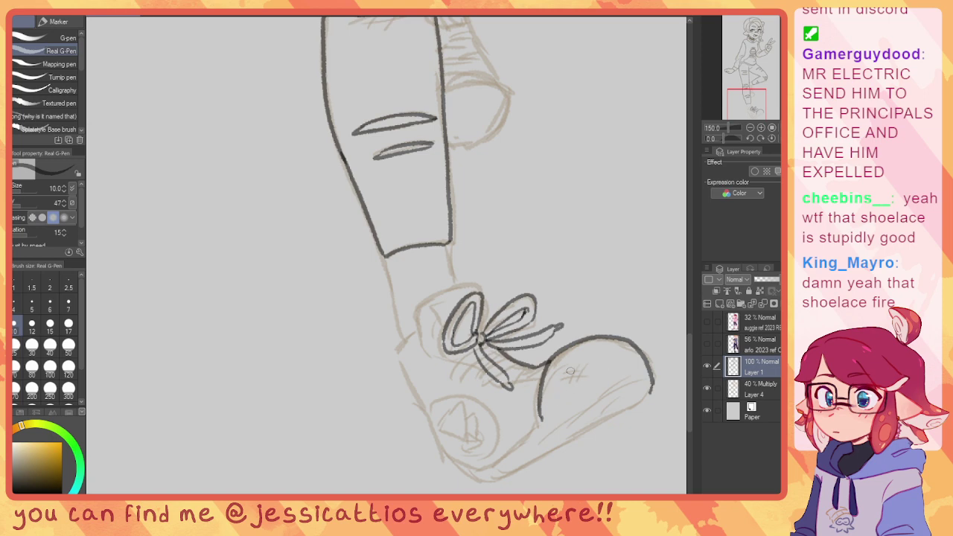
pyautogui.moveTo(581, 360)
pyautogui.mouseDown()
pyautogui.moveTo(560, 373)
pyautogui.moveTo(589, 374)
pyautogui.mouseUp()
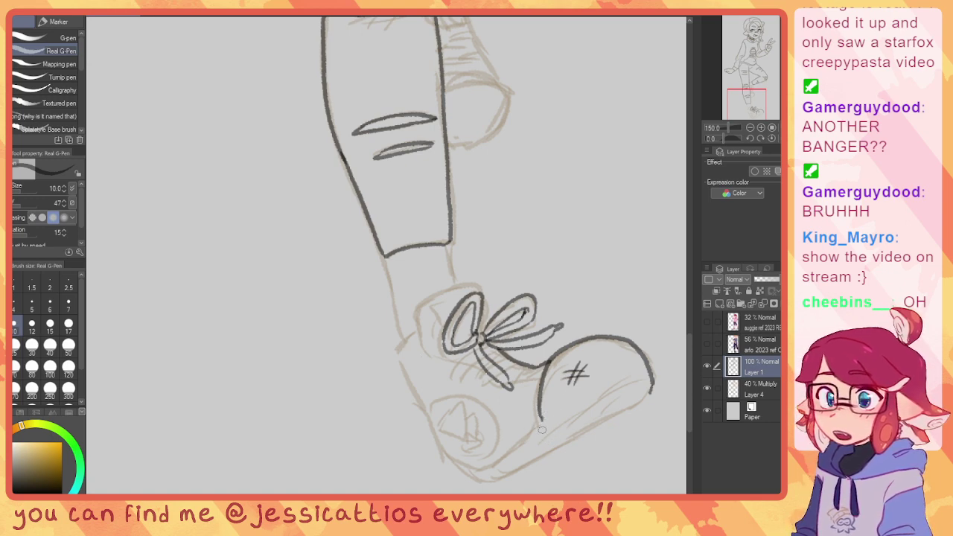
# Step: Ink the shoe's sole from the toe cap to the heel and fill its front part with crosshatched tread lines
pyautogui.moveTo(541, 419); pyautogui.dragTo(480, 463)
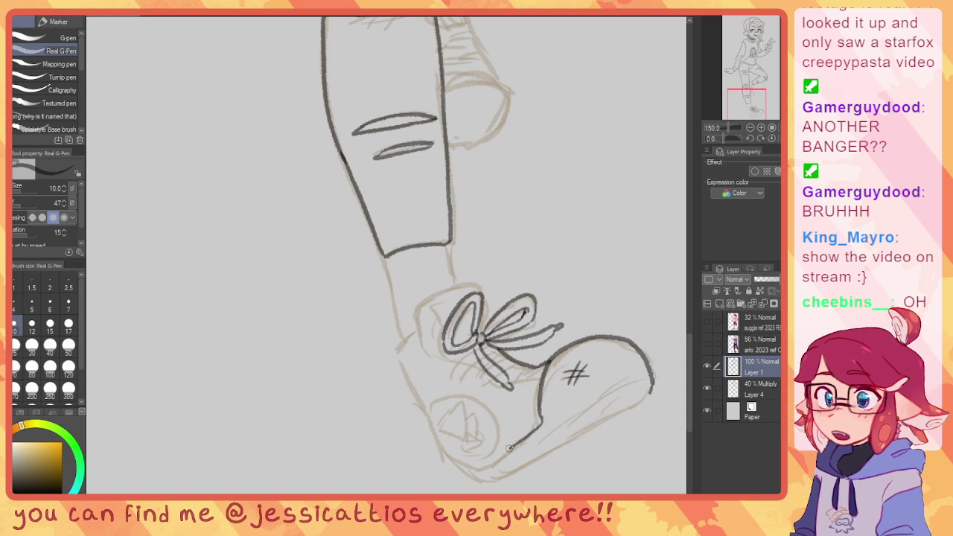
pyautogui.hotkey('ctrl', 'z')
pyautogui.moveTo(544, 416)
pyautogui.mouseDown()
pyautogui.moveTo(521, 446)
pyautogui.moveTo(480, 467)
pyautogui.moveTo(483, 484)
pyautogui.moveTo(612, 423)
pyautogui.moveTo(649, 394)
pyautogui.moveTo(607, 409)
pyautogui.moveTo(500, 481)
pyautogui.mouseUp()
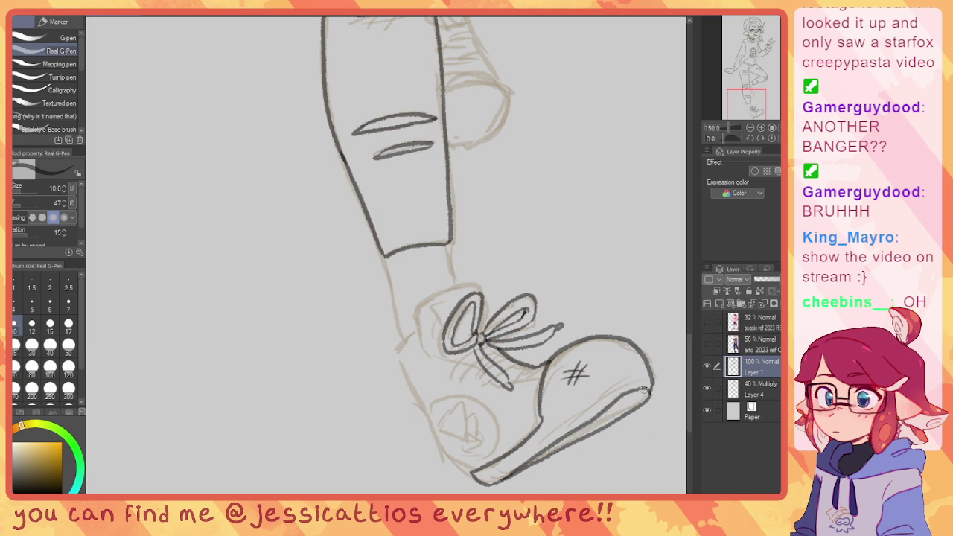
pyautogui.moveTo(646, 389)
pyautogui.mouseDown()
pyautogui.moveTo(634, 410)
pyautogui.moveTo(634, 392)
pyautogui.moveTo(619, 414)
pyautogui.moveTo(619, 398)
pyautogui.moveTo(567, 436)
pyautogui.mouseUp()
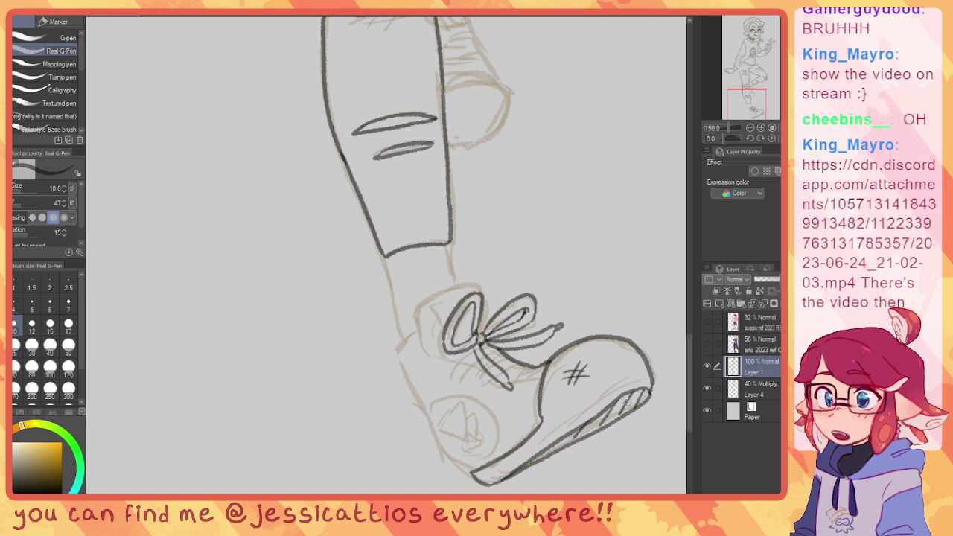
pyautogui.moveTo(644, 389); pyautogui.dragTo(630, 408)
pyautogui.moveTo(630, 393)
pyautogui.mouseDown()
pyautogui.moveTo(622, 418)
pyautogui.moveTo(586, 424)
pyautogui.moveTo(596, 433)
pyautogui.moveTo(538, 451)
pyautogui.mouseUp()
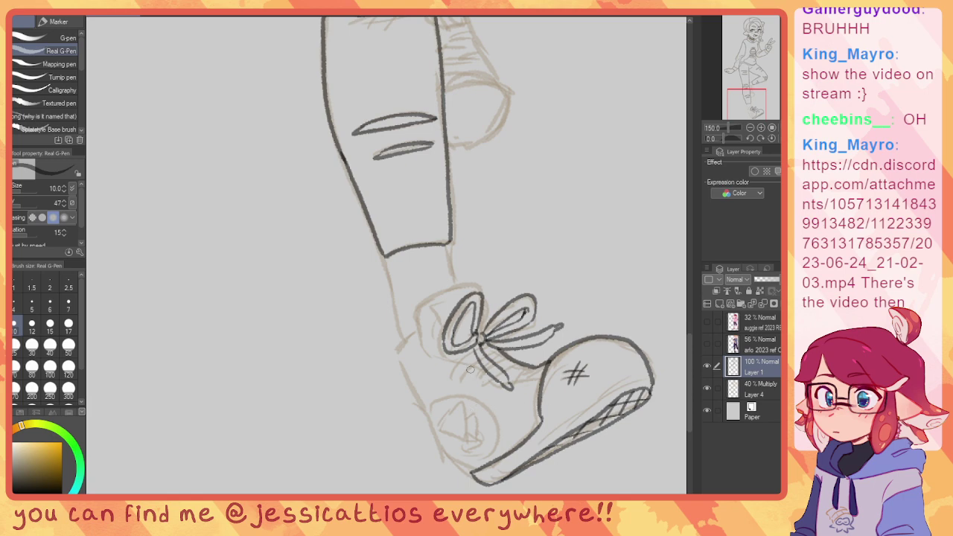
# Step: Ink the crossed laces beneath the bow down to the toe cap, and the curved edge of the lace opening
pyautogui.moveTo(475, 347)
pyautogui.mouseDown()
pyautogui.moveTo(456, 368)
pyautogui.moveTo(492, 349)
pyautogui.mouseUp()
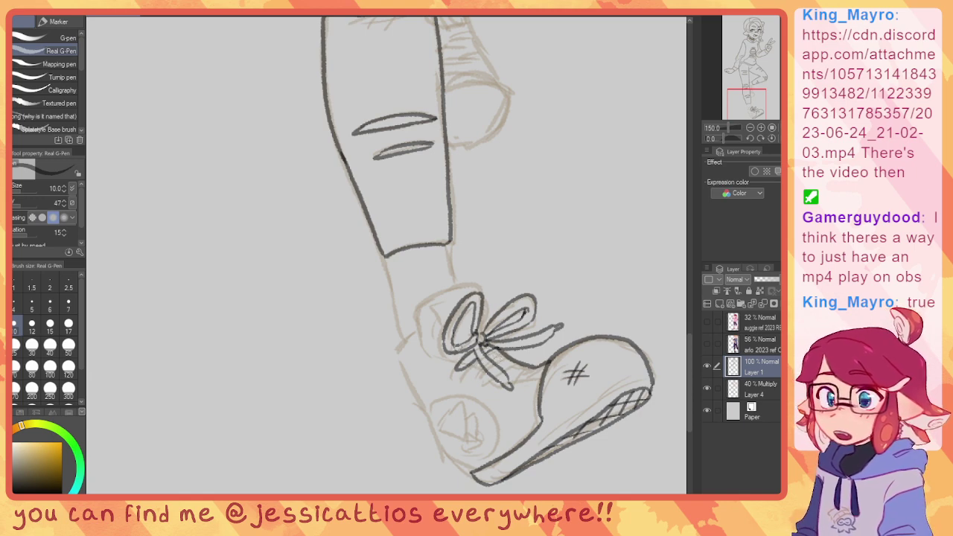
pyautogui.moveTo(468, 365)
pyautogui.mouseDown()
pyautogui.moveTo(505, 356)
pyautogui.moveTo(481, 368)
pyautogui.mouseUp()
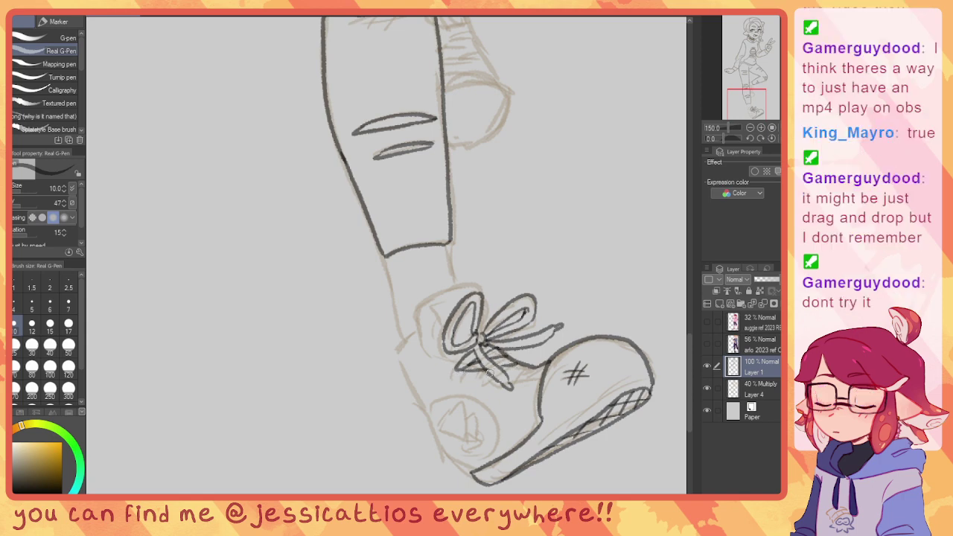
pyautogui.moveTo(488, 373); pyautogui.dragTo(491, 385)
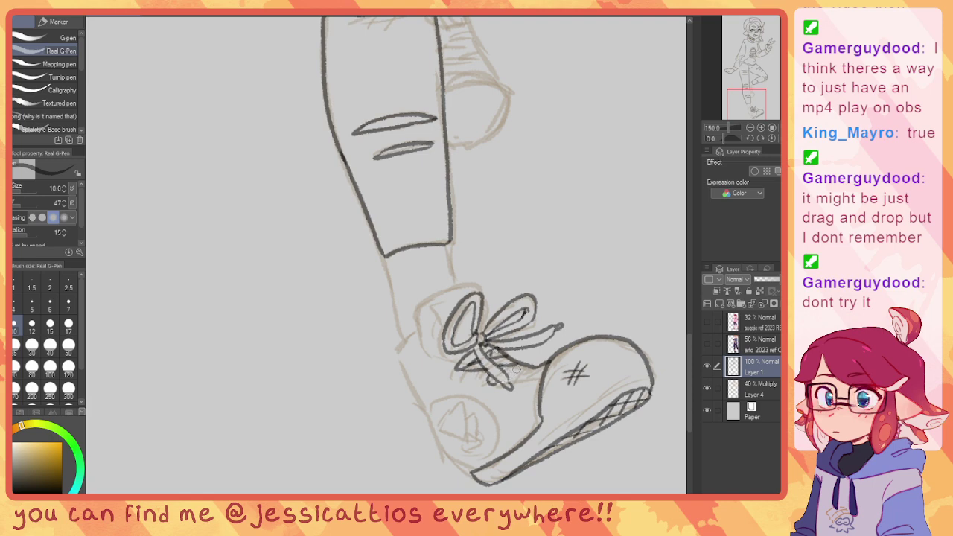
pyautogui.moveTo(524, 362); pyautogui.dragTo(515, 384)
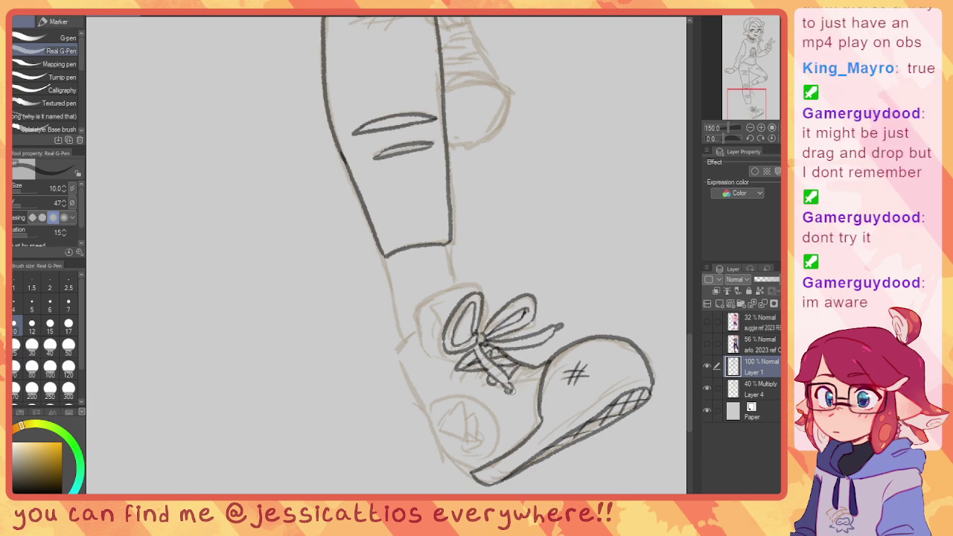
pyautogui.moveTo(511, 390); pyautogui.dragTo(520, 376)
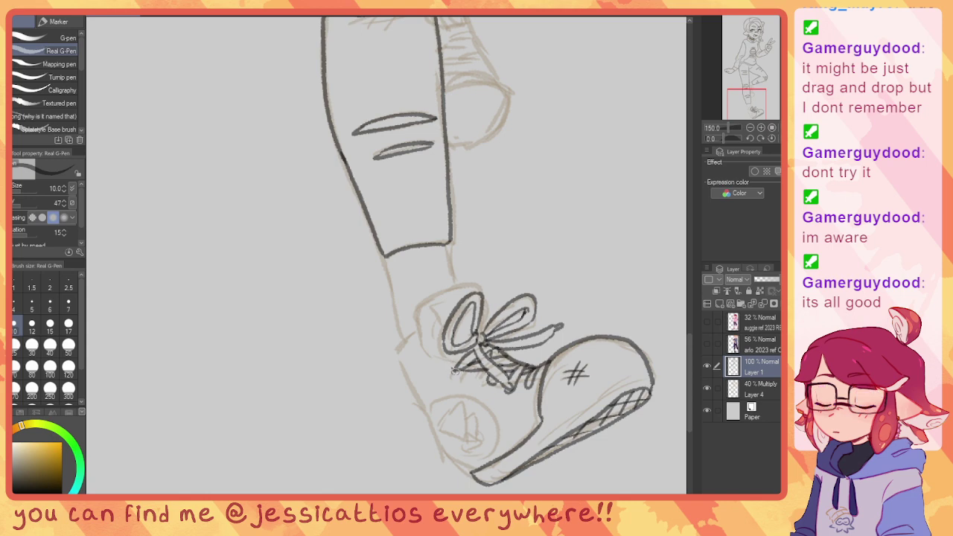
pyautogui.moveTo(496, 391)
pyautogui.mouseDown()
pyautogui.moveTo(521, 395)
pyautogui.moveTo(540, 380)
pyautogui.mouseUp()
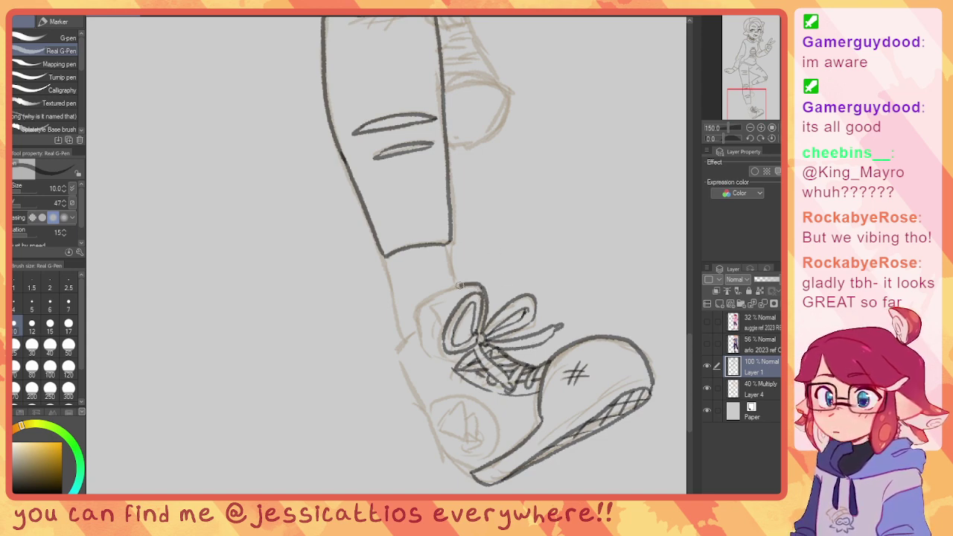
# Step: Ink the shoe's rounded tongue behind the bow, then the ankle collar and the back edge down to the heel
pyautogui.moveTo(466, 284)
pyautogui.mouseDown()
pyautogui.moveTo(432, 298)
pyautogui.moveTo(423, 314)
pyautogui.mouseUp()
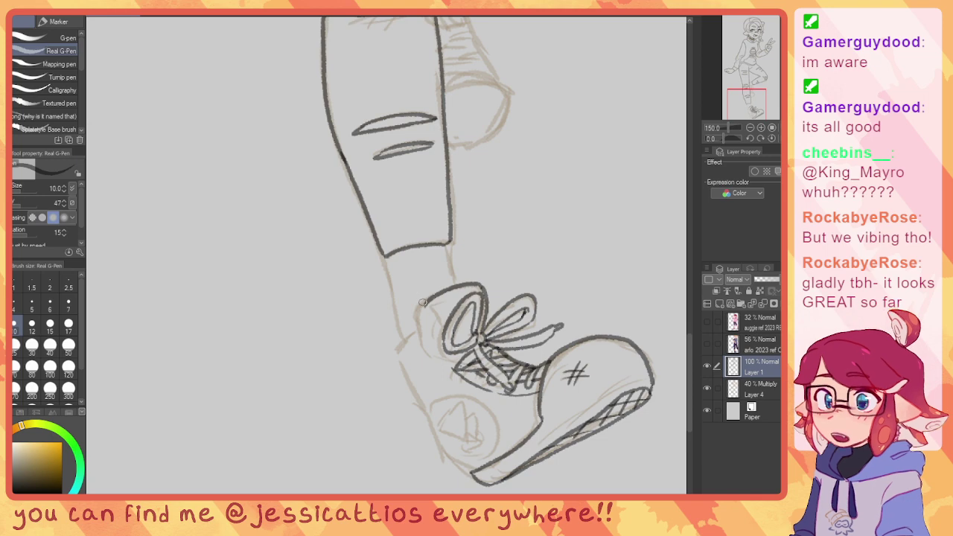
pyautogui.moveTo(426, 301)
pyautogui.mouseDown()
pyautogui.moveTo(415, 318)
pyautogui.moveTo(427, 353)
pyautogui.mouseUp()
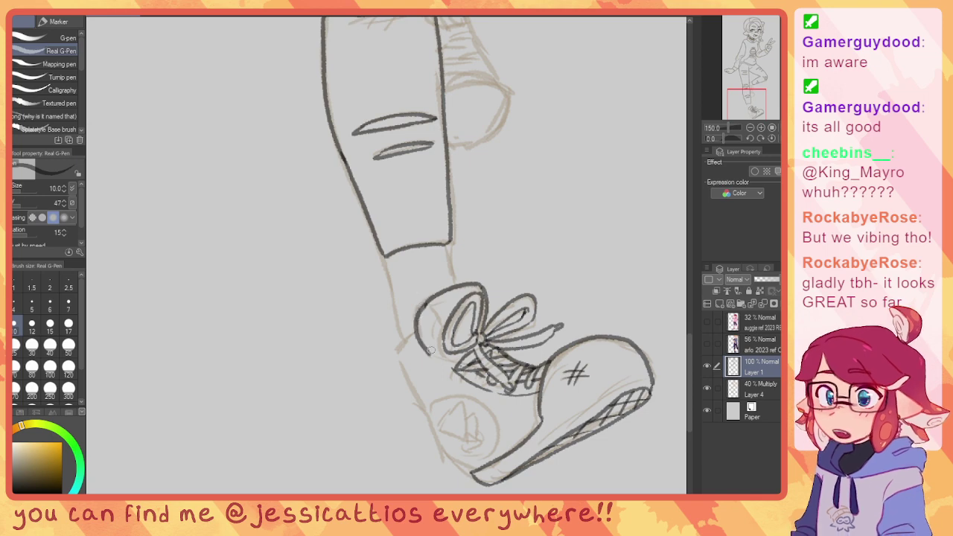
pyautogui.moveTo(465, 293)
pyautogui.mouseDown()
pyautogui.moveTo(435, 310)
pyautogui.moveTo(440, 322)
pyautogui.mouseUp()
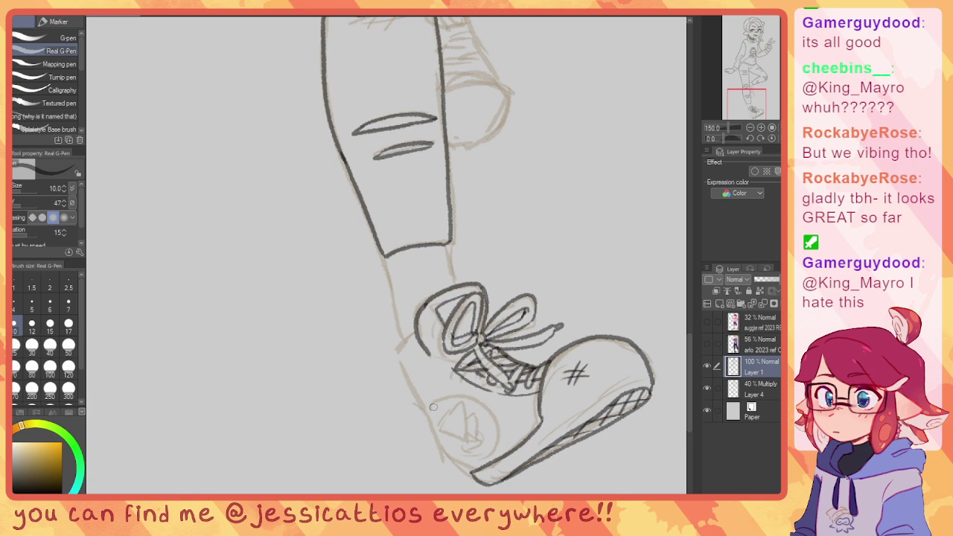
pyautogui.moveTo(411, 337)
pyautogui.mouseDown()
pyautogui.moveTo(404, 372)
pyautogui.moveTo(416, 367)
pyautogui.moveTo(406, 381)
pyautogui.moveTo(461, 466)
pyautogui.mouseUp()
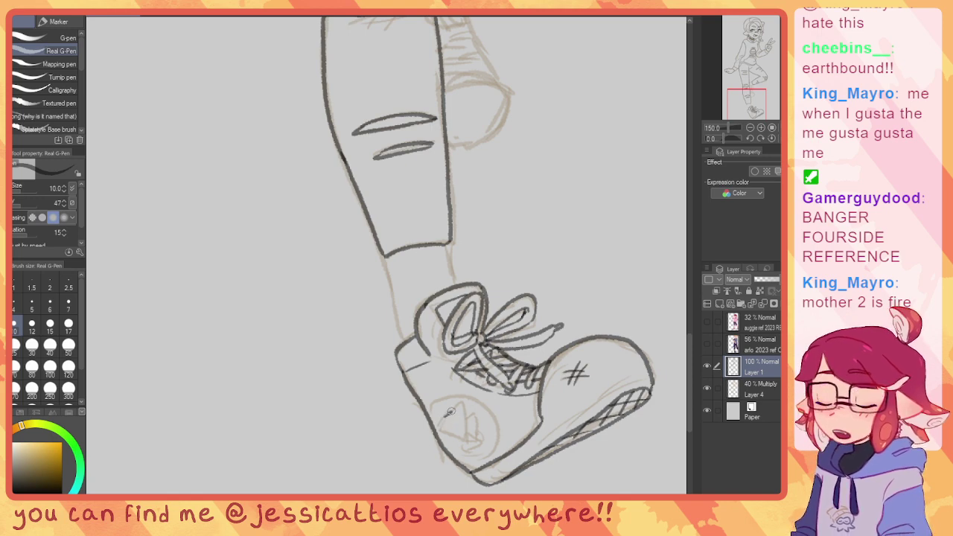
pyautogui.moveTo(451, 411)
pyautogui.mouseDown()
pyautogui.moveTo(460, 406)
pyautogui.moveTo(456, 425)
pyautogui.moveTo(443, 419)
pyautogui.mouseUp()
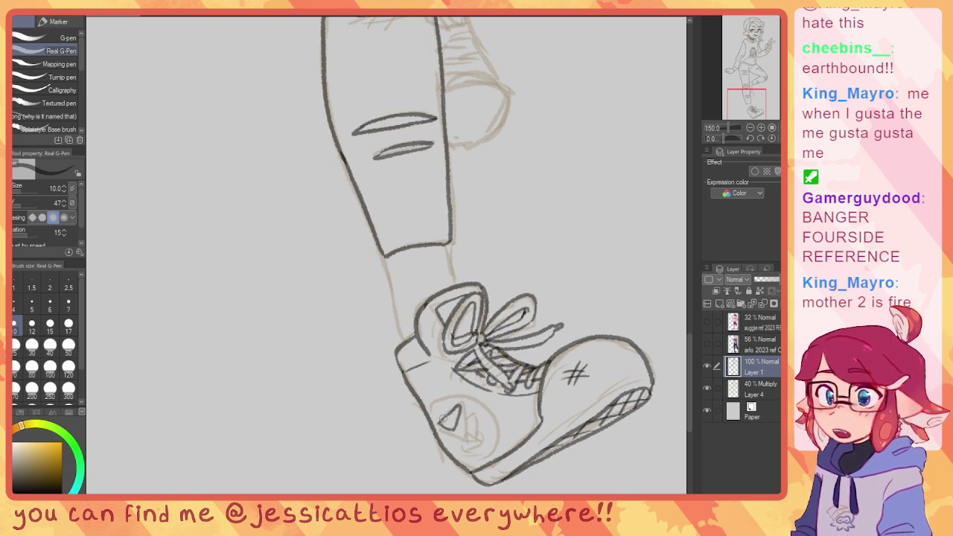
pyautogui.hotkey('ctrl', 'z')
pyautogui.hotkey('ctrl', 'z')
pyautogui.hotkey('ctrl', 'z')
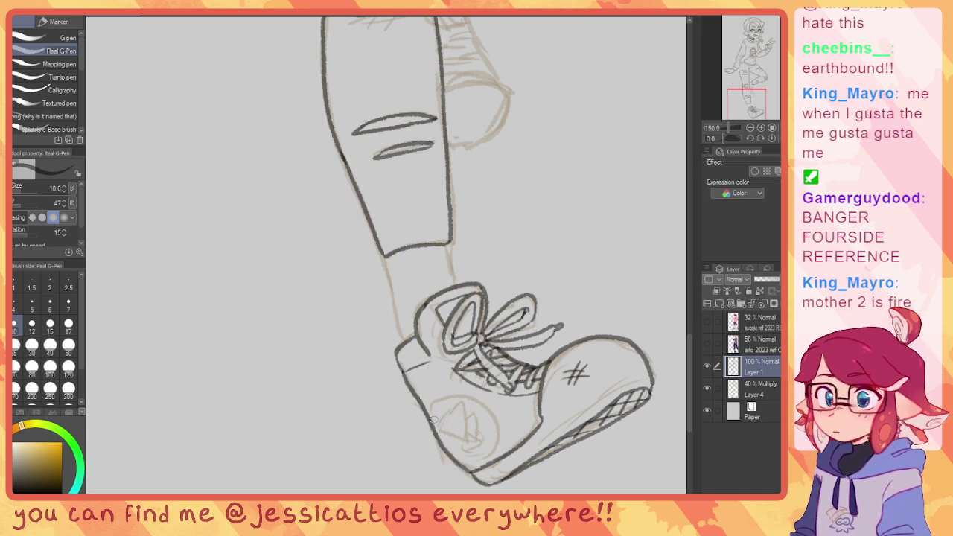
# Step: Ink the circular outline of the patch on the side of the shoe near the heel
pyautogui.moveTo(430, 411)
pyautogui.mouseDown()
pyautogui.moveTo(448, 395)
pyautogui.moveTo(476, 397)
pyautogui.moveTo(496, 428)
pyautogui.moveTo(496, 455)
pyautogui.moveTo(495, 446)
pyautogui.moveTo(469, 465)
pyautogui.moveTo(438, 448)
pyautogui.mouseUp()
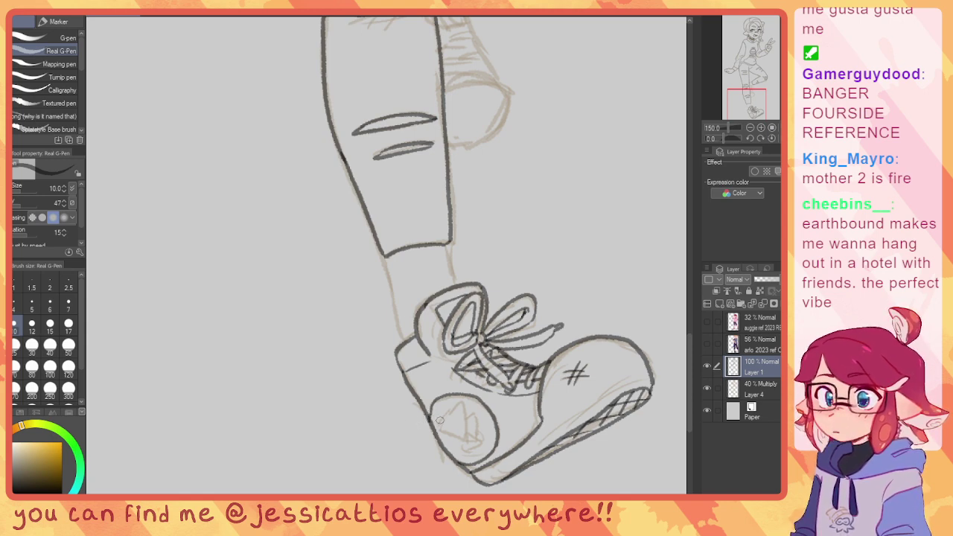
pyautogui.moveTo(439, 420)
pyautogui.mouseDown()
pyautogui.moveTo(451, 404)
pyautogui.moveTo(451, 431)
pyautogui.moveTo(464, 430)
pyautogui.mouseUp()
pyautogui.hotkey('ctrl', 'z')
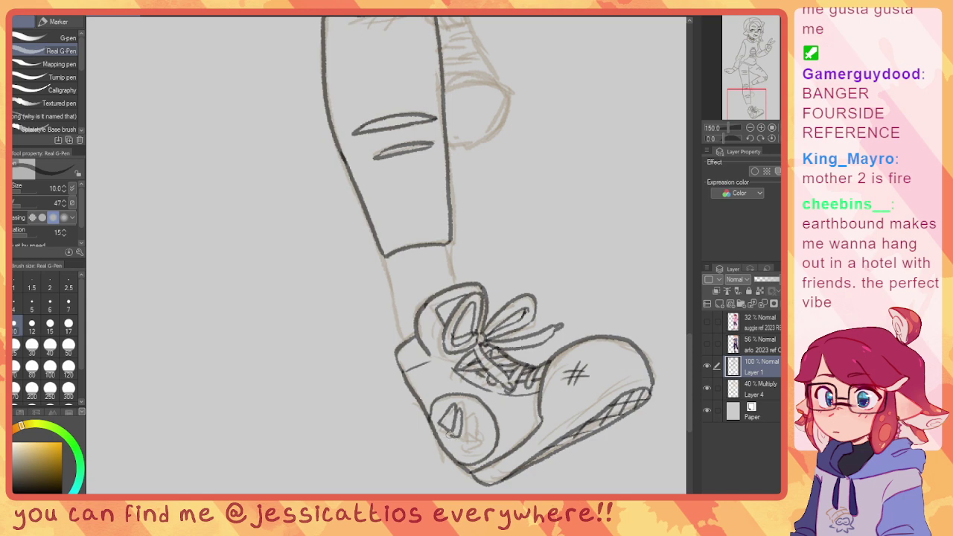
pyautogui.moveTo(449, 435)
pyautogui.mouseDown()
pyautogui.moveTo(443, 429)
pyautogui.moveTo(484, 429)
pyautogui.moveTo(489, 438)
pyautogui.moveTo(455, 445)
pyautogui.moveTo(475, 431)
pyautogui.moveTo(483, 437)
pyautogui.moveTo(461, 450)
pyautogui.moveTo(451, 435)
pyautogui.moveTo(484, 435)
pyautogui.mouseUp()
pyautogui.hotkey('ctrl', 'z')
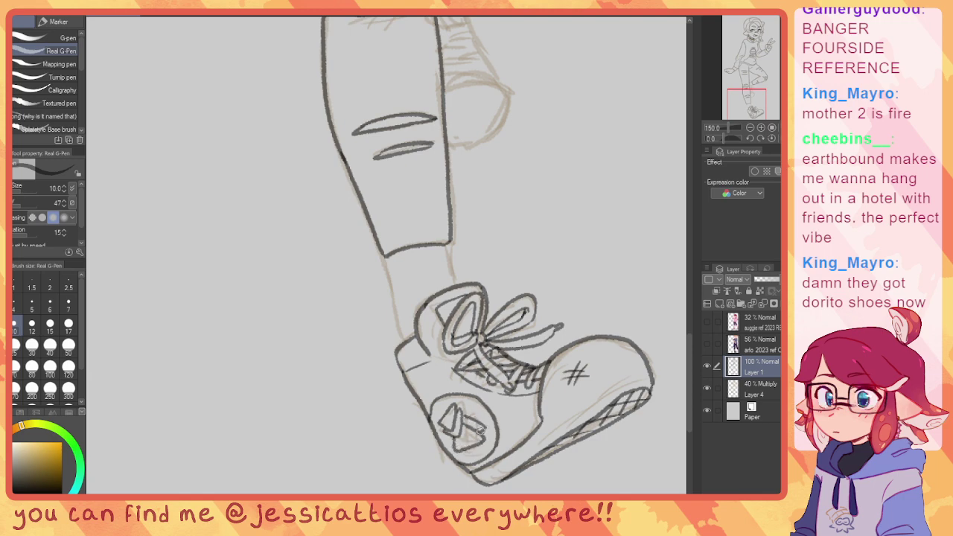
pyautogui.hotkey('ctrl', 'z')
pyautogui.hotkey('ctrl', 'z')
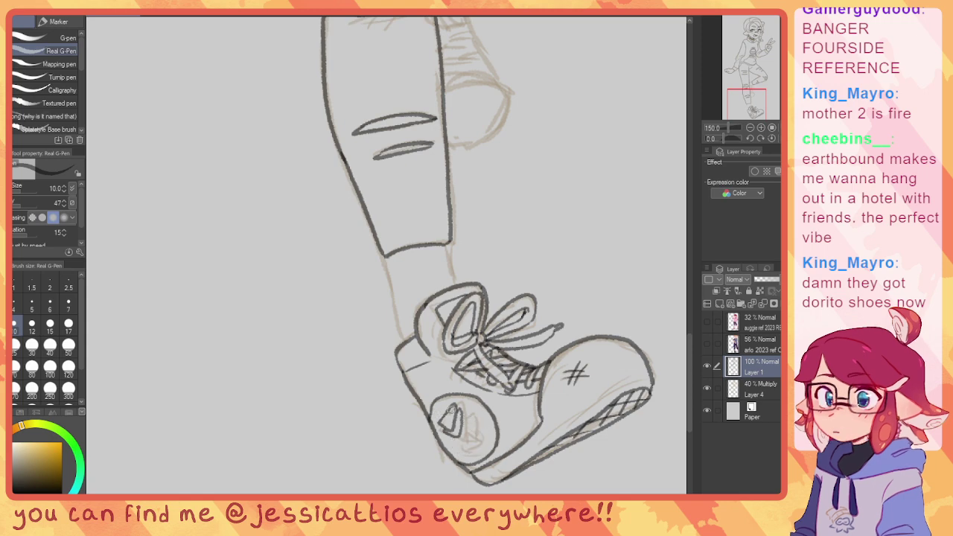
pyautogui.hotkey('ctrl', 'z')
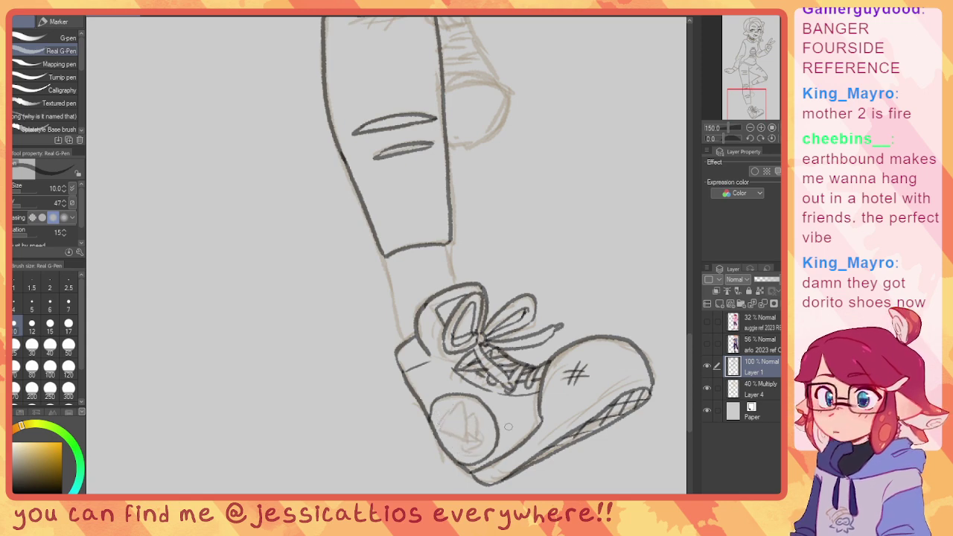
pyautogui.hotkey('ctrl', 'y')
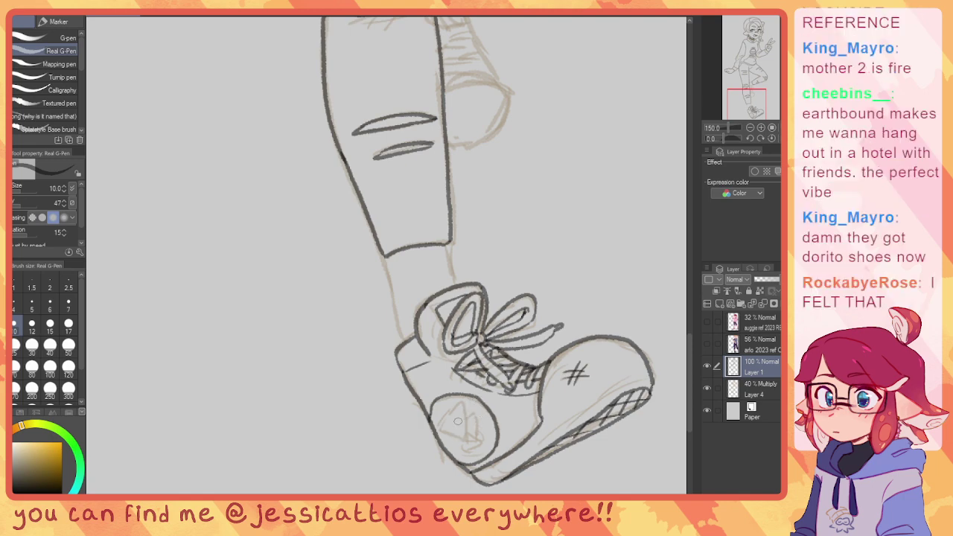
pyautogui.moveTo(451, 432)
pyautogui.mouseDown()
pyautogui.moveTo(477, 408)
pyautogui.moveTo(483, 429)
pyautogui.mouseUp()
# Step: Ink the larger angular shape of the emblem inside the shoe's round patch on a new layer
pyautogui.click(720, 301)
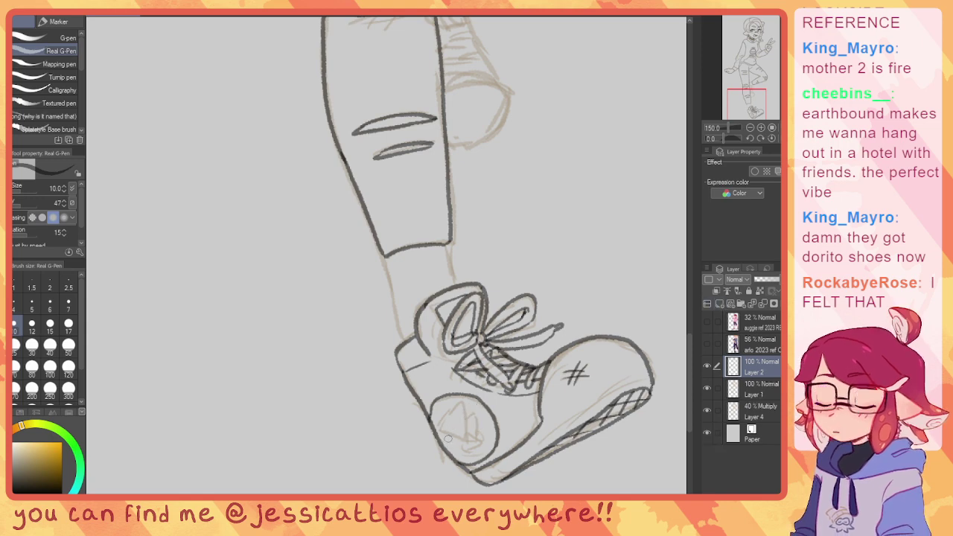
pyautogui.moveTo(452, 439)
pyautogui.mouseDown()
pyautogui.moveTo(476, 408)
pyautogui.moveTo(476, 448)
pyautogui.moveTo(450, 443)
pyautogui.mouseUp()
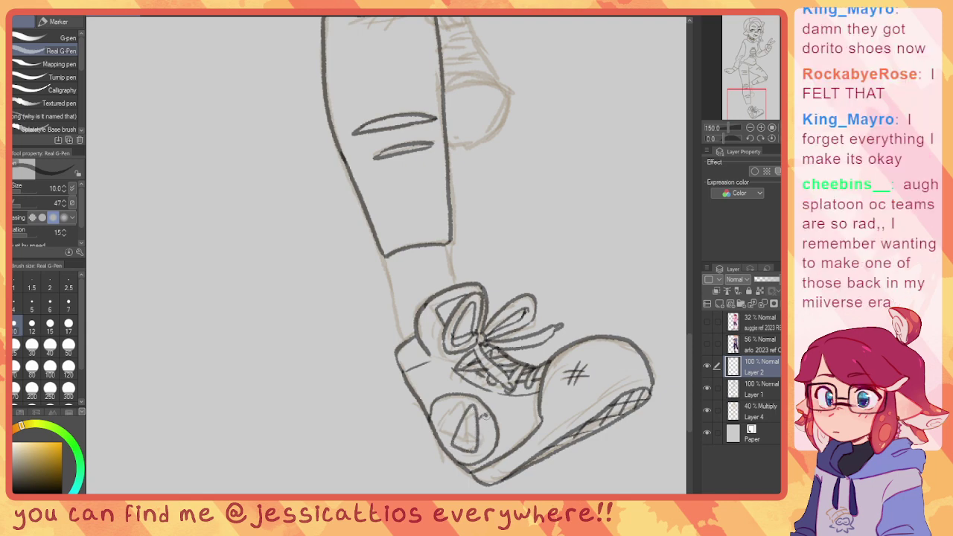
pyautogui.moveTo(485, 417)
pyautogui.mouseDown()
pyautogui.moveTo(484, 440)
pyautogui.moveTo(481, 413)
pyautogui.moveTo(467, 456)
pyautogui.mouseUp()
pyautogui.hotkey('ctrl', 'z')
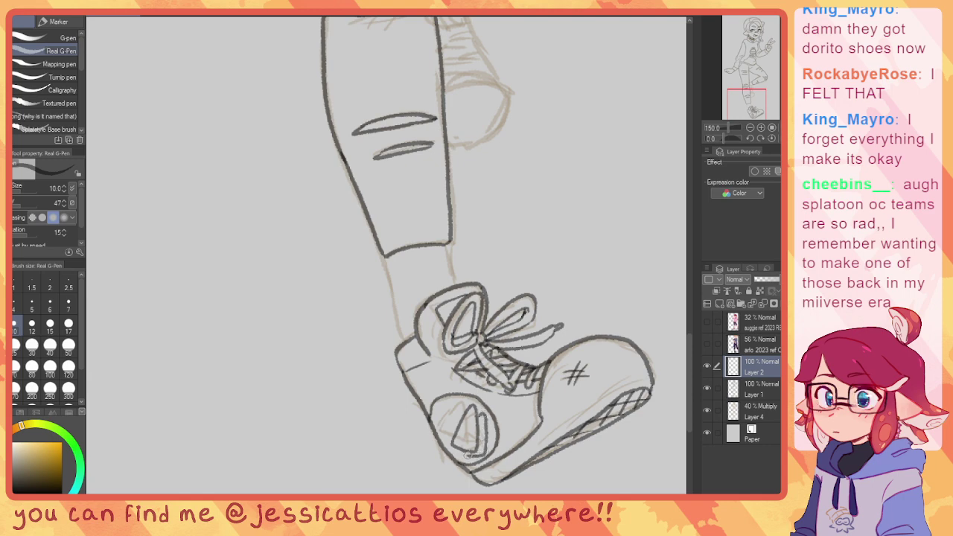
# Step: Ink the emblem's smaller triangle beside the larger shape, on another new layer
pyautogui.click(721, 304)
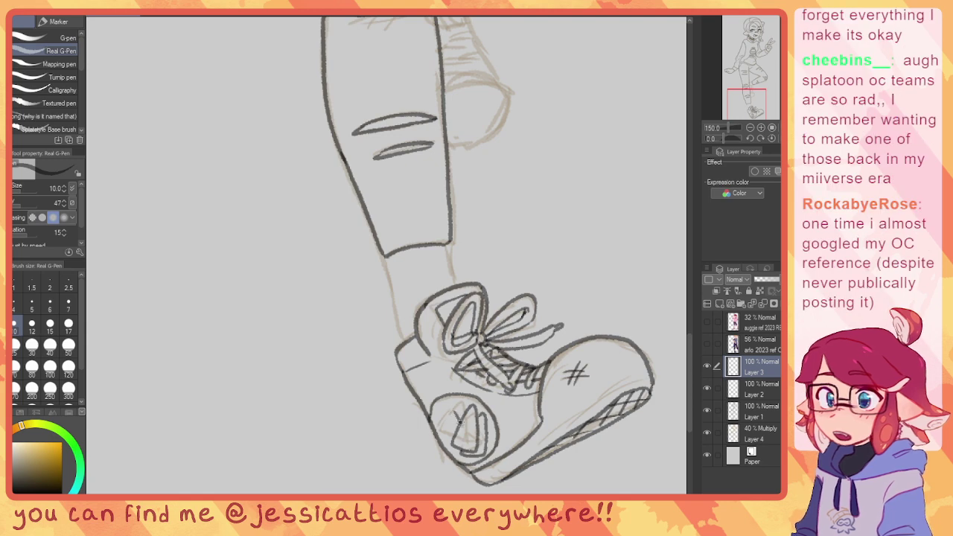
pyautogui.moveTo(466, 435)
pyautogui.mouseDown()
pyautogui.moveTo(441, 429)
pyautogui.moveTo(465, 423)
pyautogui.moveTo(469, 433)
pyautogui.mouseUp()
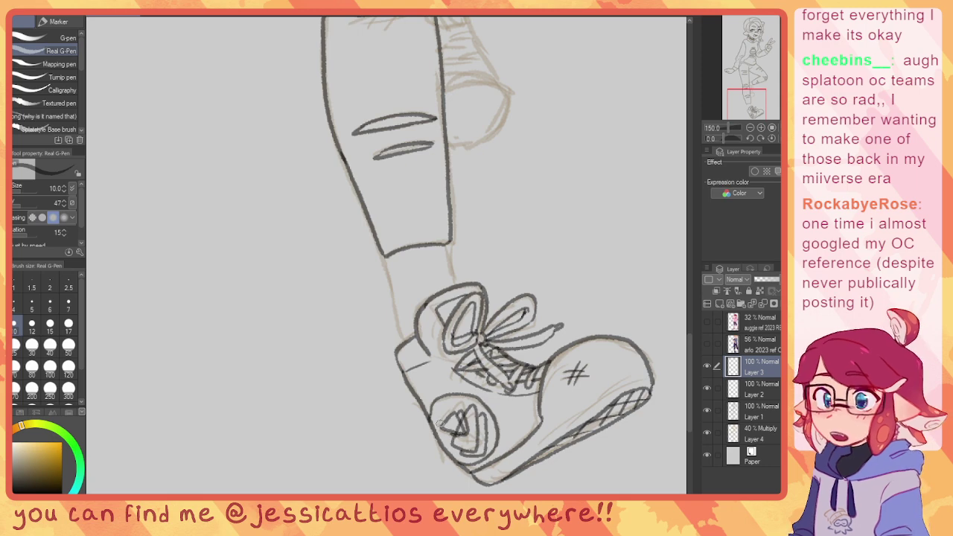
pyautogui.hotkey('ctrl', 'z')
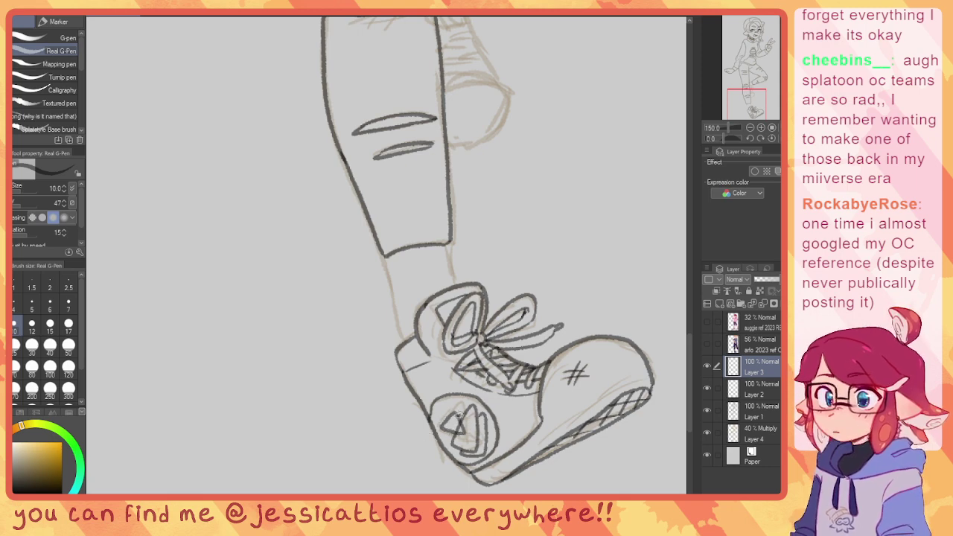
pyautogui.moveTo(456, 411)
pyautogui.mouseDown()
pyautogui.moveTo(450, 434)
pyautogui.moveTo(432, 417)
pyautogui.moveTo(453, 427)
pyautogui.mouseUp()
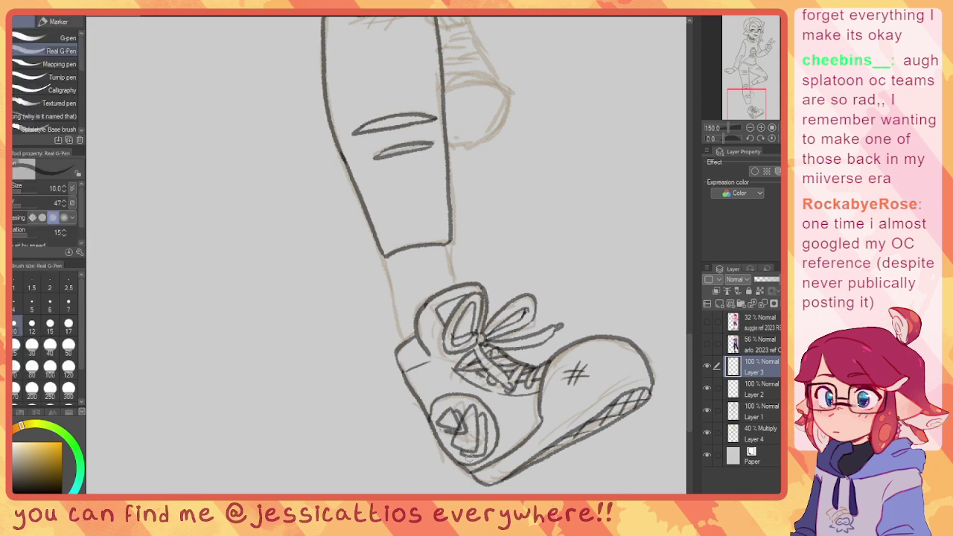
# Step: Erase the larger shape's lines where the small triangle overlaps them, and merge the two emblem layers
pyautogui.click(763, 388)
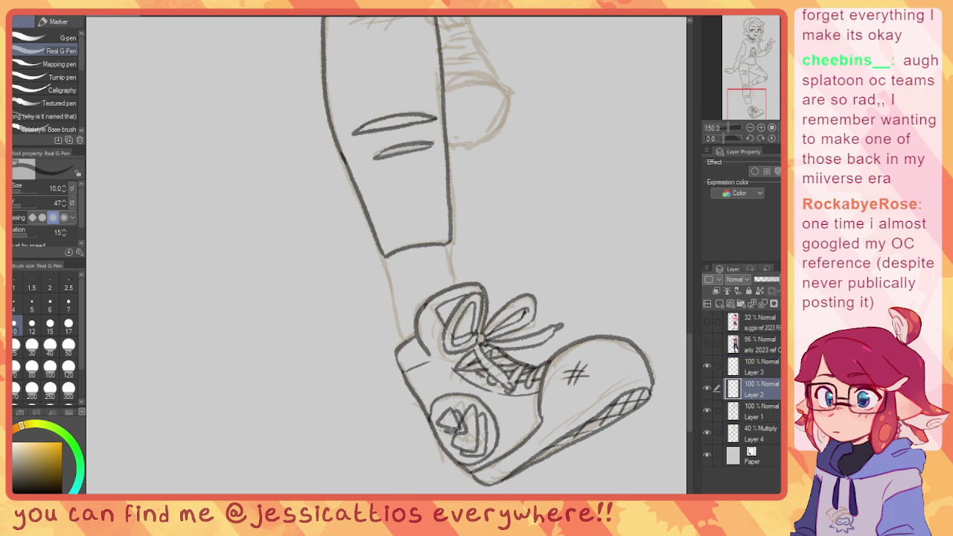
pyautogui.press('e')
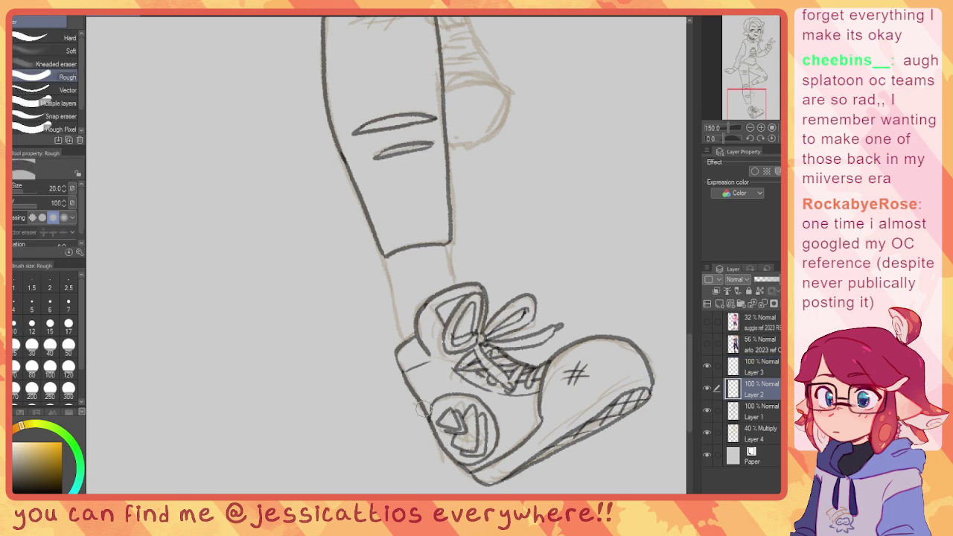
pyautogui.click(747, 359)
pyautogui.click(762, 304)
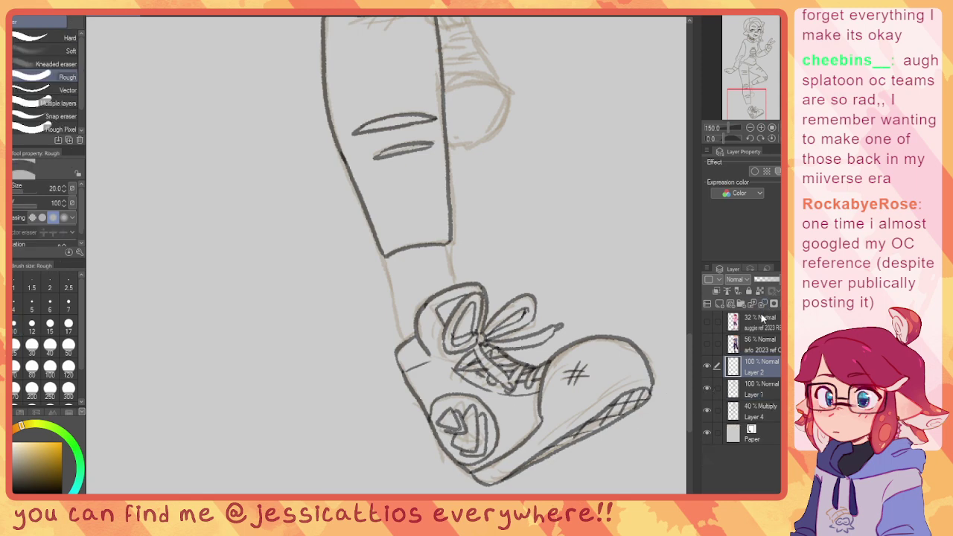
# Step: Free-transform the emblem to tilt it into the round patch, and merge it into the line art layer
pyautogui.hotkey('ctrl', 't')
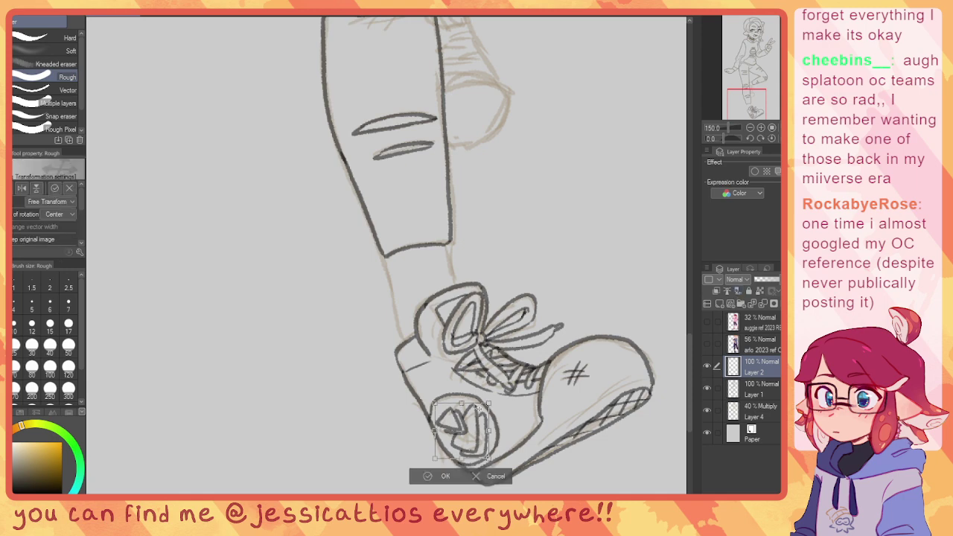
pyautogui.moveTo(470, 384); pyautogui.dragTo(478, 388)
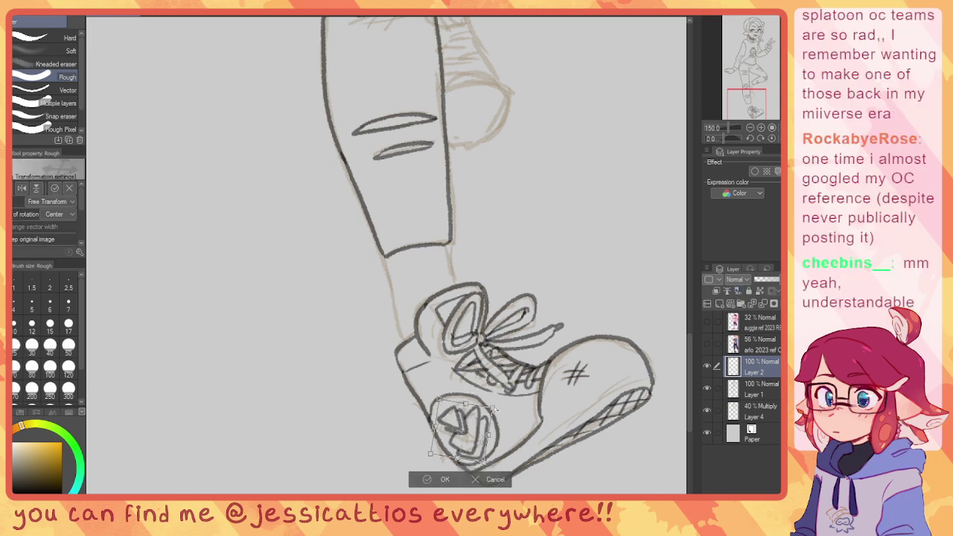
pyautogui.moveTo(495, 409); pyautogui.dragTo(494, 406)
pyautogui.click(436, 480)
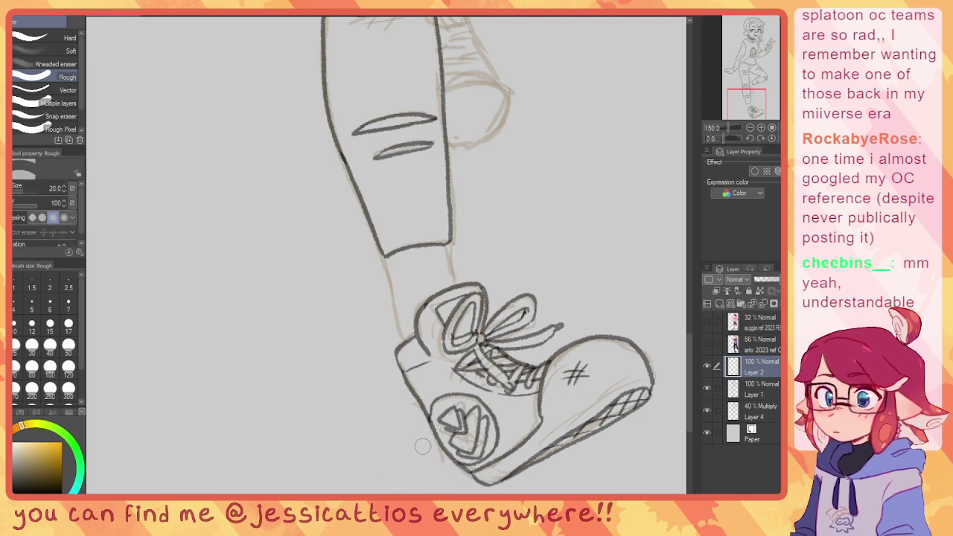
pyautogui.click(761, 303)
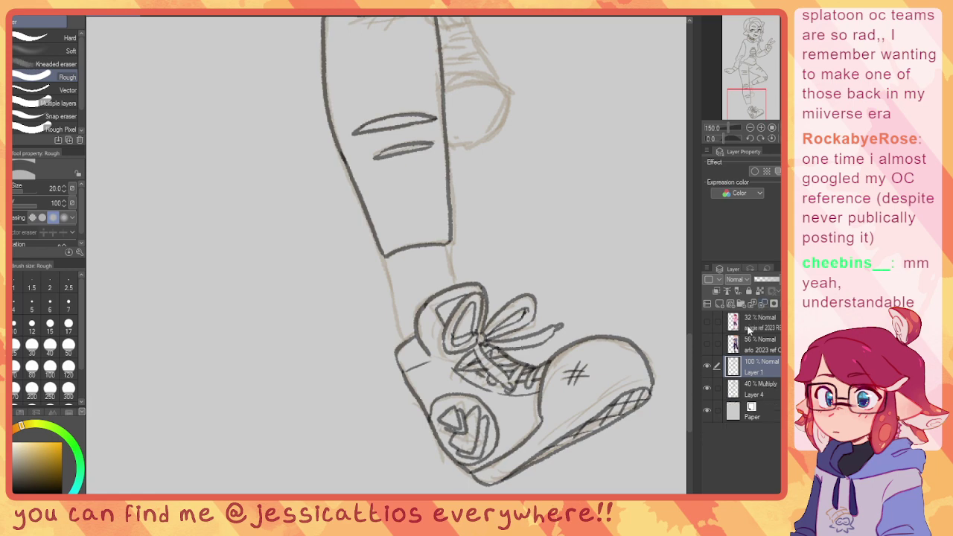
# Step: Erase the lower back edge of the standing trouser leg together with the hem's back corner
pyautogui.press('p')
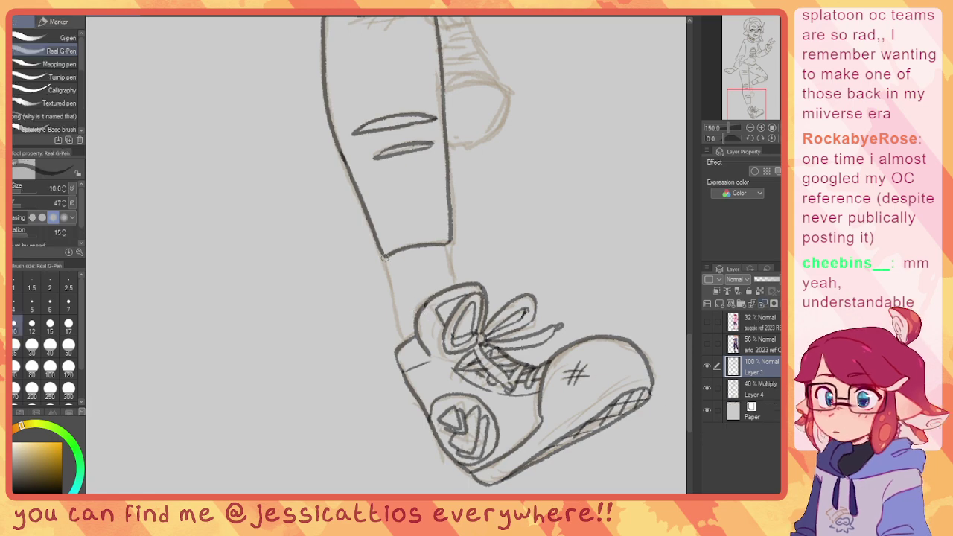
pyautogui.moveTo(385, 258); pyautogui.dragTo(395, 313)
pyautogui.hotkey('ctrl', 'z')
pyautogui.press('e')
pyautogui.moveTo(395, 272)
pyautogui.mouseDown()
pyautogui.moveTo(363, 209)
pyautogui.moveTo(380, 264)
pyautogui.mouseUp()
pyautogui.press('p')
pyautogui.hotkey('ctrl', 'z')
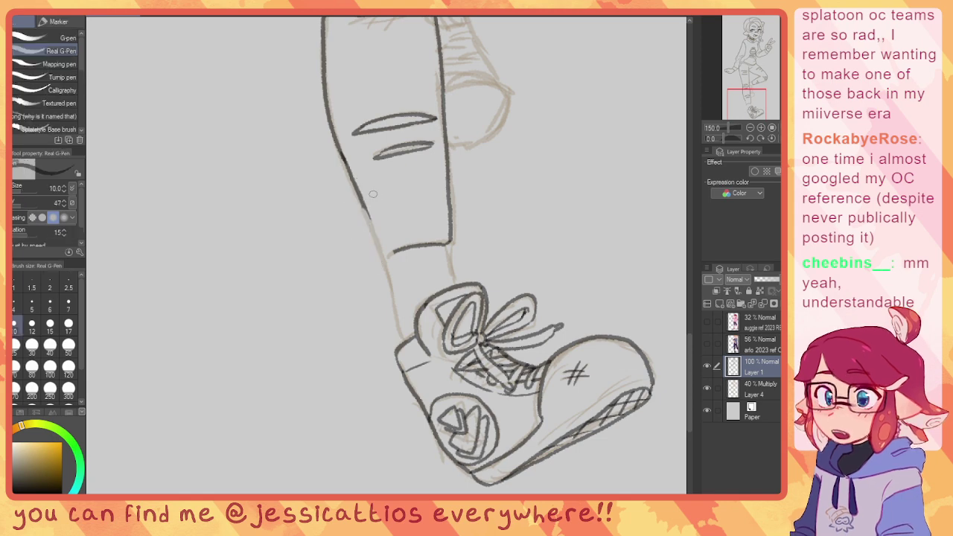
# Step: Ink the standing leg's back edge down to the shoe, the front of the ankle, and the hem's back end
pyautogui.press('e')
pyautogui.moveTo(370, 220)
pyautogui.mouseDown()
pyautogui.moveTo(344, 170)
pyautogui.moveTo(404, 340)
pyautogui.mouseUp()
pyautogui.press('p')
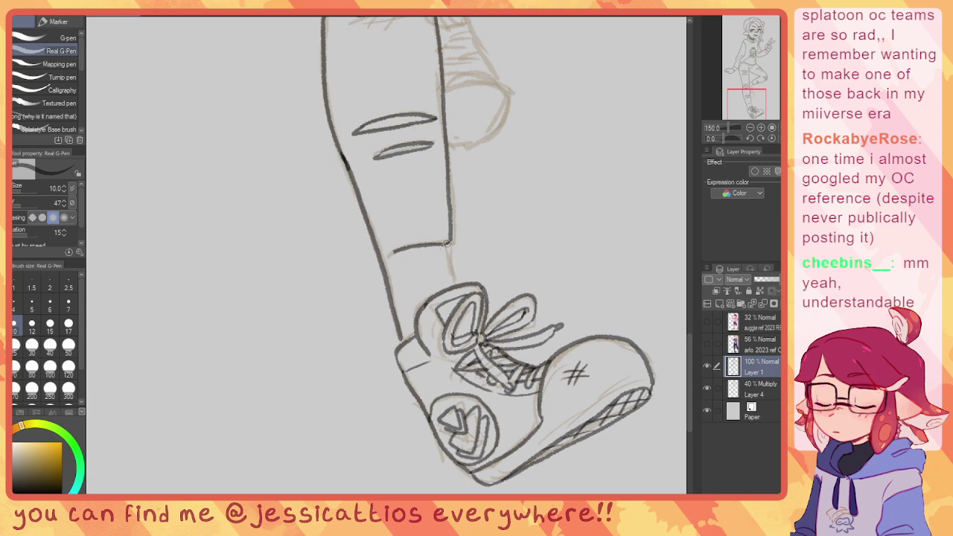
pyautogui.moveTo(447, 243); pyautogui.dragTo(455, 286)
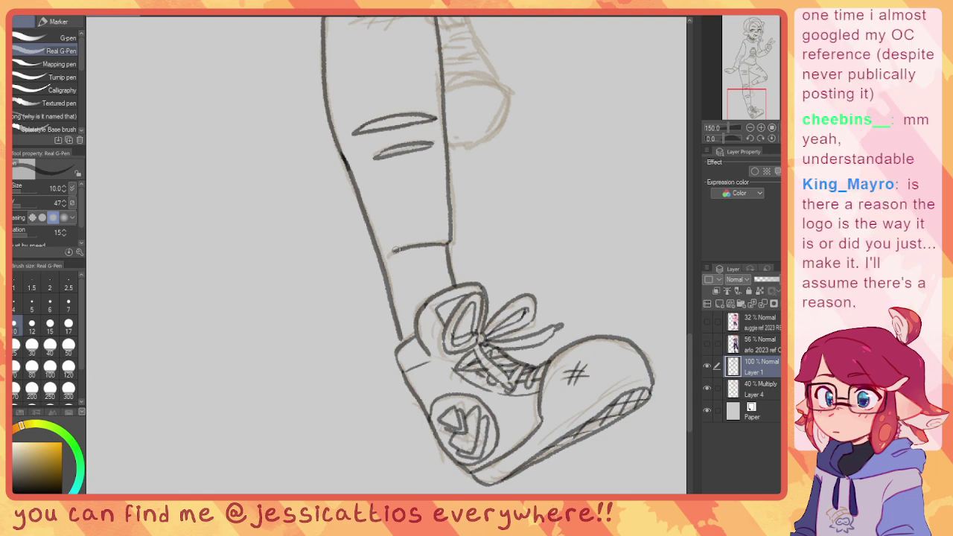
pyautogui.moveTo(395, 251); pyautogui.dragTo(386, 258)
# Step: Ink the upper and lower edges of the raised leg's ankle between its trouser hem and the standing leg
pyautogui.moveTo(424, 88)
pyautogui.mouseDown()
pyautogui.moveTo(436, 239)
pyautogui.moveTo(445, 175)
pyautogui.moveTo(409, 134)
pyautogui.moveTo(361, 111)
pyautogui.moveTo(340, 155)
pyautogui.moveTo(357, 280)
pyautogui.moveTo(352, 338)
pyautogui.mouseUp()
pyautogui.moveTo(390, 204); pyautogui.dragTo(368, 217)
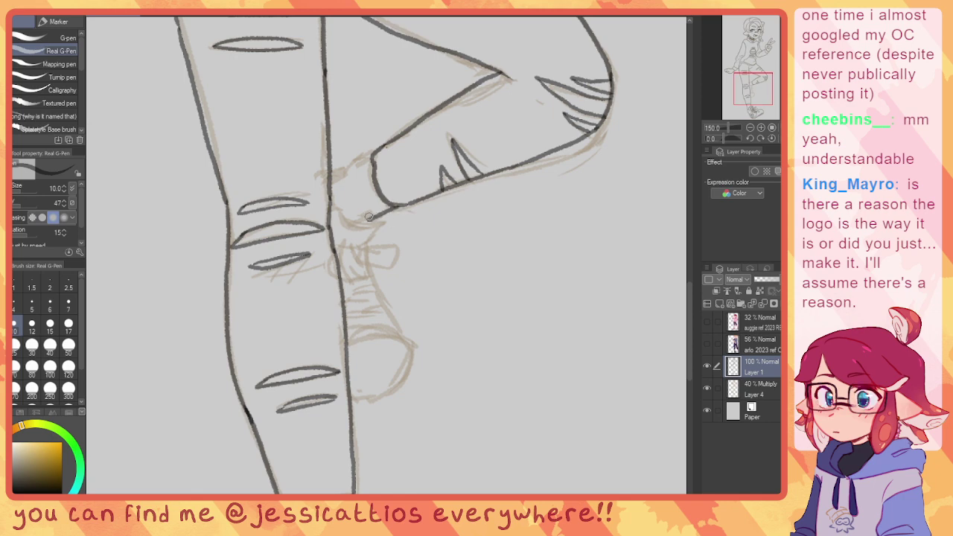
pyautogui.moveTo(369, 156); pyautogui.dragTo(340, 170)
# Step: Ink the raised shoe's collar and tongue below the ankle and the outlines of its two bow loops
pyautogui.scroll(-10, 410, 274)
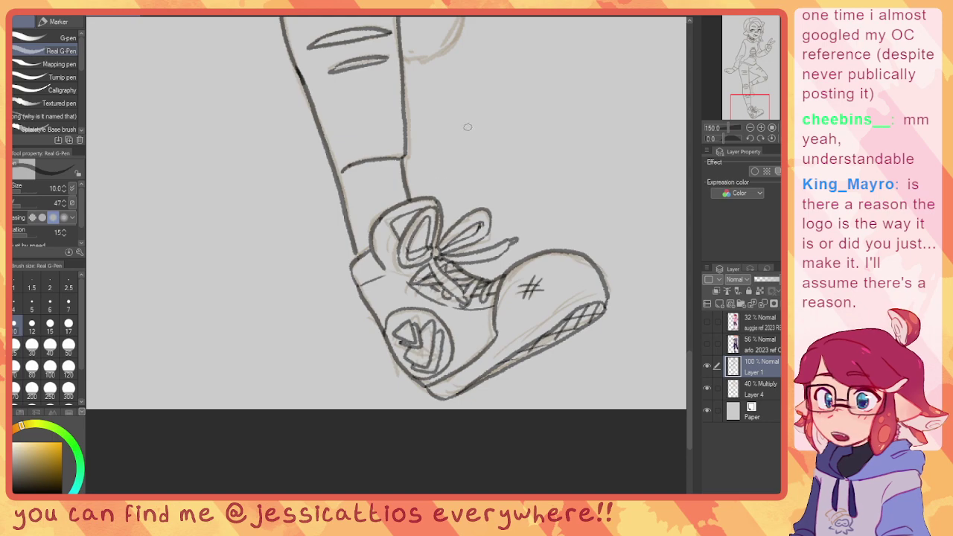
pyautogui.moveTo(463, 106); pyautogui.dragTo(463, 310)
pyautogui.moveTo(473, 131); pyautogui.dragTo(455, 243)
pyautogui.moveTo(439, 188); pyautogui.dragTo(450, 243)
pyautogui.moveTo(455, 160); pyautogui.dragTo(474, 445)
pyautogui.moveTo(456, 106)
pyautogui.mouseDown()
pyautogui.moveTo(459, 286)
pyautogui.moveTo(427, 474)
pyautogui.mouseUp()
pyautogui.moveTo(452, 130)
pyautogui.mouseDown()
pyautogui.moveTo(395, 307)
pyautogui.moveTo(375, 323)
pyautogui.moveTo(376, 186)
pyautogui.mouseUp()
pyautogui.moveTo(388, 335); pyautogui.dragTo(387, 186)
pyautogui.moveTo(387, 358); pyautogui.dragTo(387, 186)
pyautogui.moveTo(387, 336)
pyautogui.mouseDown()
pyautogui.moveTo(389, 244)
pyautogui.moveTo(410, 180)
pyautogui.mouseUp()
pyautogui.moveTo(383, 368)
pyautogui.mouseDown()
pyautogui.moveTo(397, 347)
pyautogui.moveTo(350, 328)
pyautogui.moveTo(350, 310)
pyautogui.moveTo(400, 371)
pyautogui.moveTo(429, 376)
pyautogui.moveTo(413, 391)
pyautogui.moveTo(379, 385)
pyautogui.moveTo(401, 414)
pyautogui.moveTo(369, 416)
pyautogui.moveTo(364, 380)
pyautogui.mouseUp()
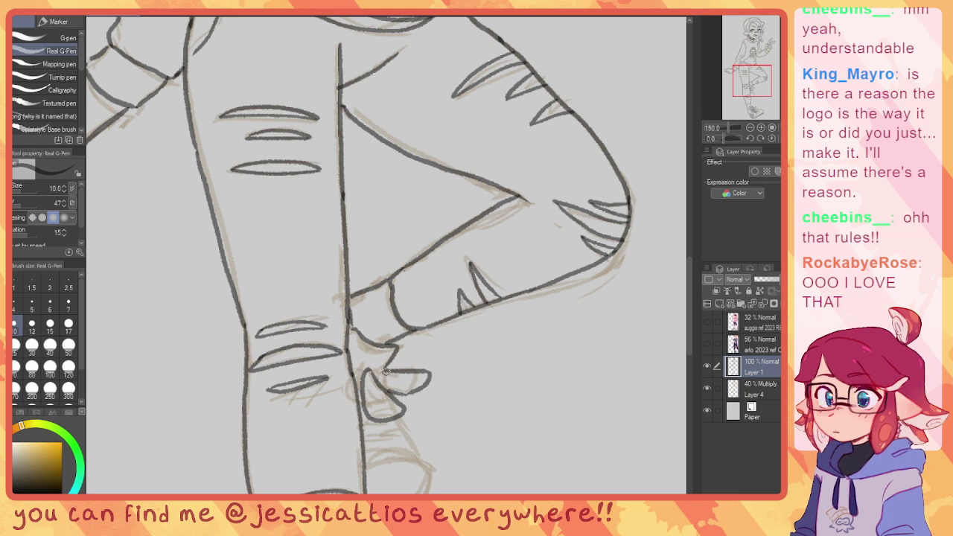
# Step: Ink the inner fold shapes inside the two bow loops of the raised shoe
pyautogui.moveTo(386, 372); pyautogui.dragTo(377, 371)
pyautogui.moveTo(397, 384)
pyautogui.mouseDown()
pyautogui.moveTo(382, 381)
pyautogui.moveTo(375, 408)
pyautogui.moveTo(373, 398)
pyautogui.moveTo(384, 413)
pyautogui.moveTo(381, 399)
pyautogui.mouseUp()
pyautogui.hotkey('ctrl', 'z')
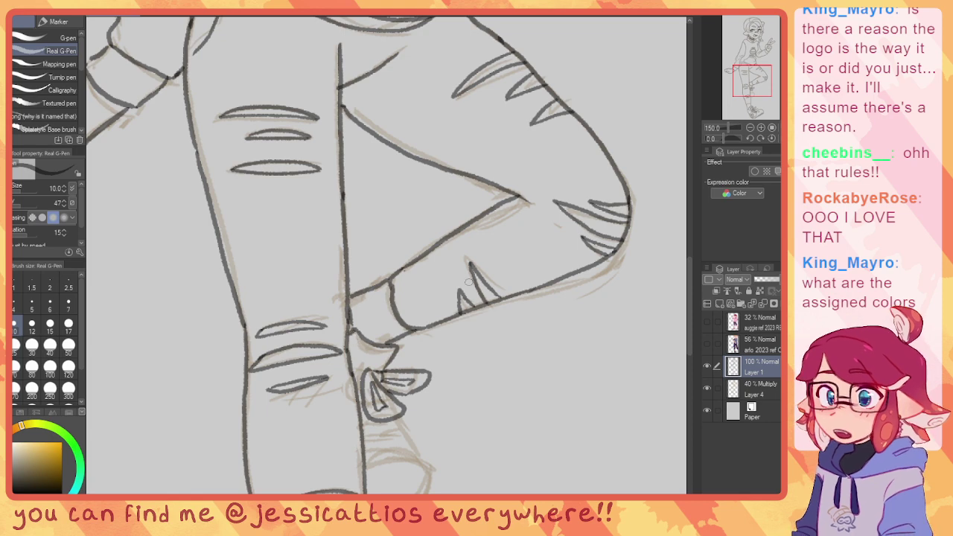
# Step: Ink the raised shoe's rounded toe cap with its sole edge, and the laces beneath the bow
pyautogui.moveTo(347, 316)
pyautogui.mouseDown()
pyautogui.moveTo(360, 271)
pyautogui.moveTo(329, 182)
pyautogui.moveTo(305, 175)
pyautogui.moveTo(335, 229)
pyautogui.moveTo(416, 199)
pyautogui.mouseUp()
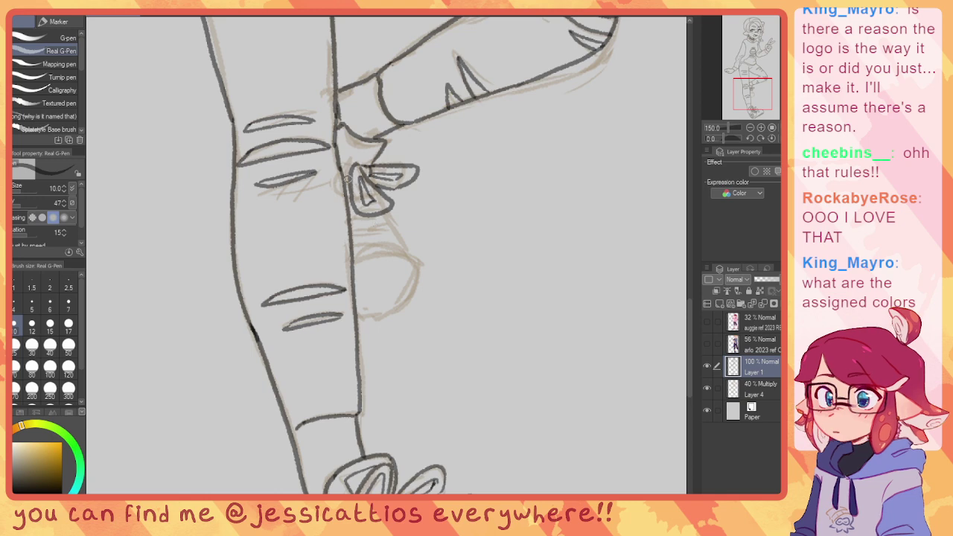
pyautogui.moveTo(415, 265)
pyautogui.mouseDown()
pyautogui.moveTo(358, 256)
pyautogui.moveTo(392, 248)
pyautogui.moveTo(418, 262)
pyautogui.moveTo(411, 300)
pyautogui.moveTo(364, 317)
pyautogui.mouseUp()
pyautogui.hotkey('ctrl', 'z')
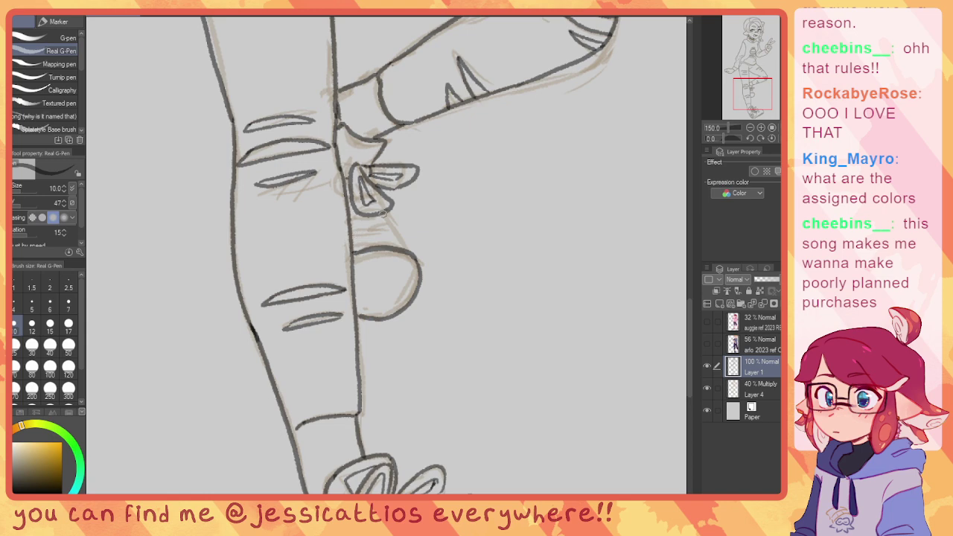
pyautogui.moveTo(387, 223)
pyautogui.mouseDown()
pyautogui.moveTo(404, 252)
pyautogui.moveTo(372, 234)
pyautogui.moveTo(350, 235)
pyautogui.moveTo(388, 227)
pyautogui.moveTo(364, 224)
pyautogui.moveTo(378, 216)
pyautogui.moveTo(365, 221)
pyautogui.mouseUp()
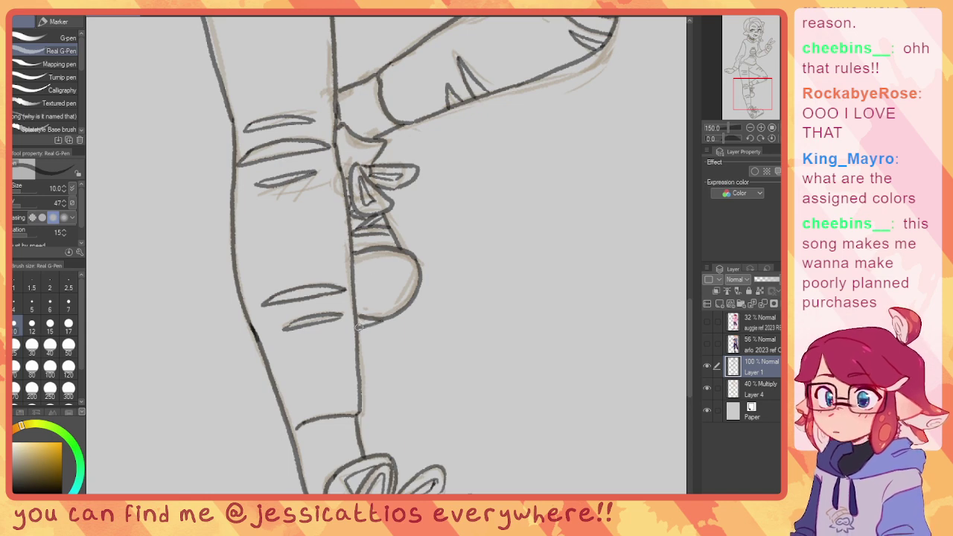
# Step: Hide the 40% Multiply sketch layer and bring the whole figure's line art into view
pyautogui.scroll(-3, 332, 240)
pyautogui.scroll(-5, 337, 149)
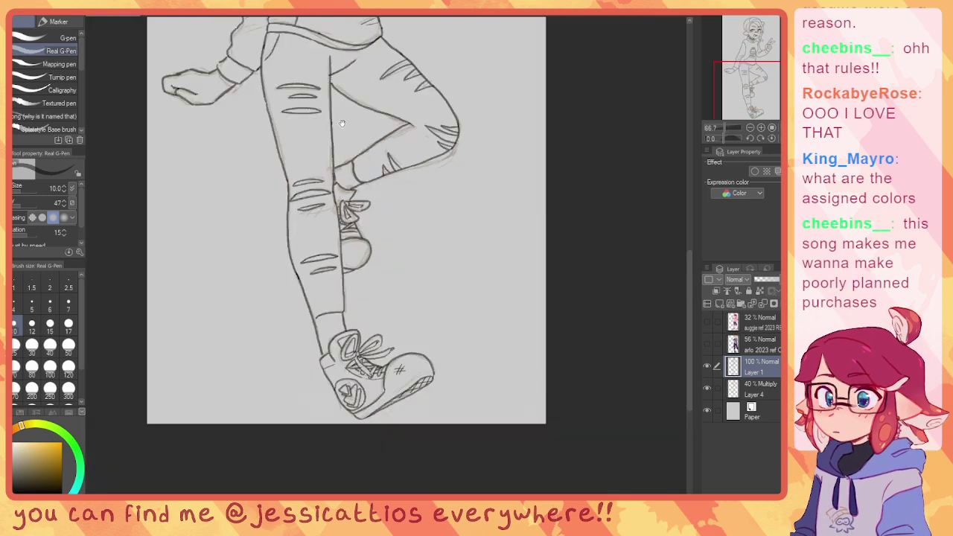
pyautogui.moveTo(399, 209); pyautogui.dragTo(382, 298)
pyautogui.moveTo(449, 215); pyautogui.dragTo(469, 331)
pyautogui.scroll(-2, 470, 330)
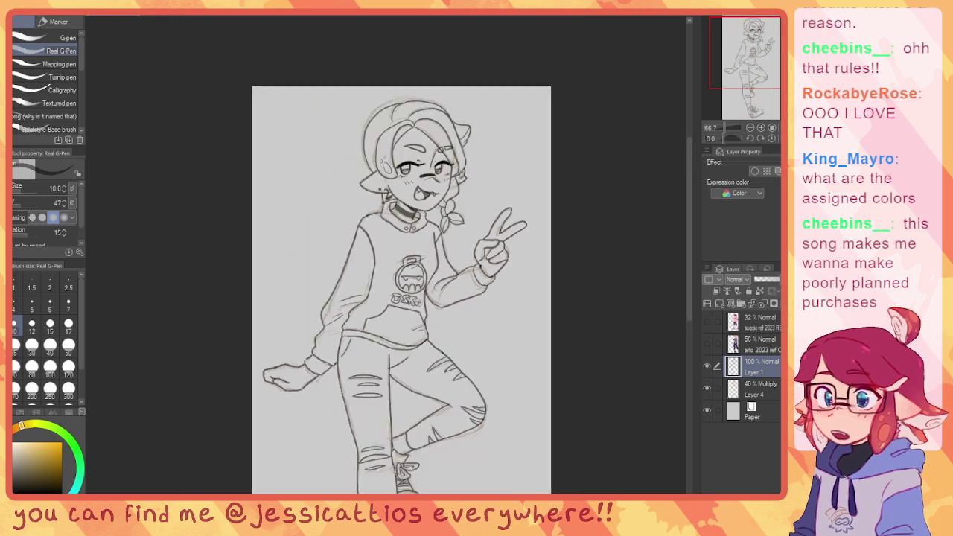
pyautogui.moveTo(403, 314); pyautogui.dragTo(388, 247)
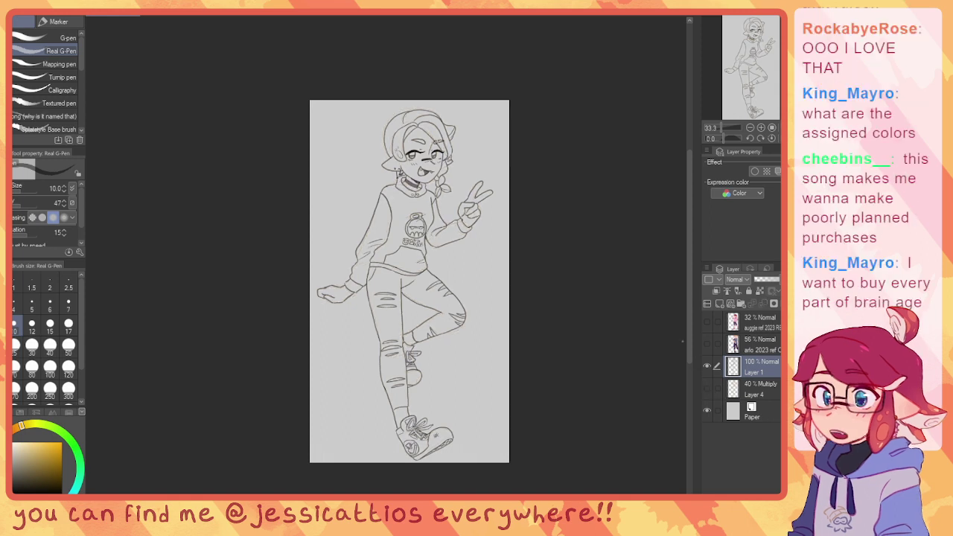
# Step: Examine the finished line art by flipping the canvas horizontally back and forth to check its proportions
pyautogui.press('h')
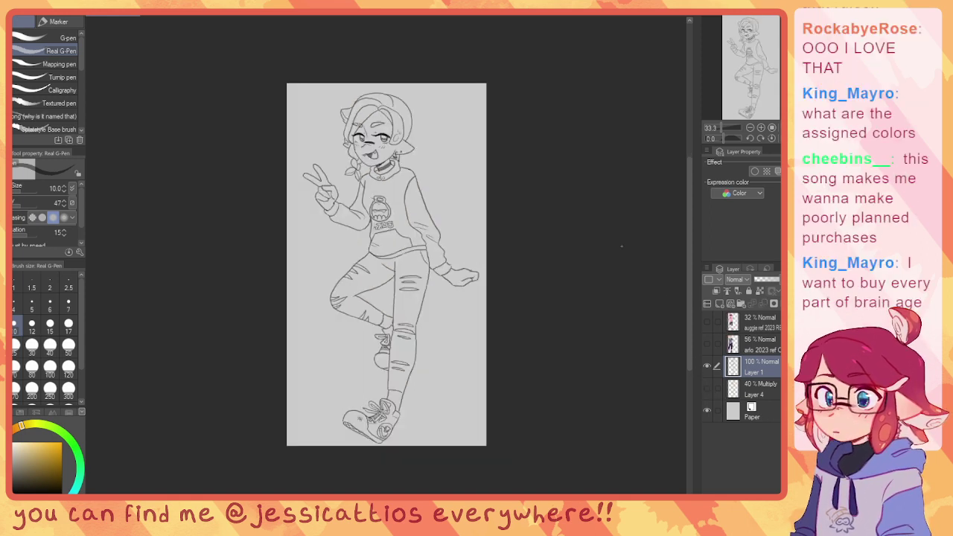
pyautogui.moveTo(486, 276); pyautogui.dragTo(569, 273)
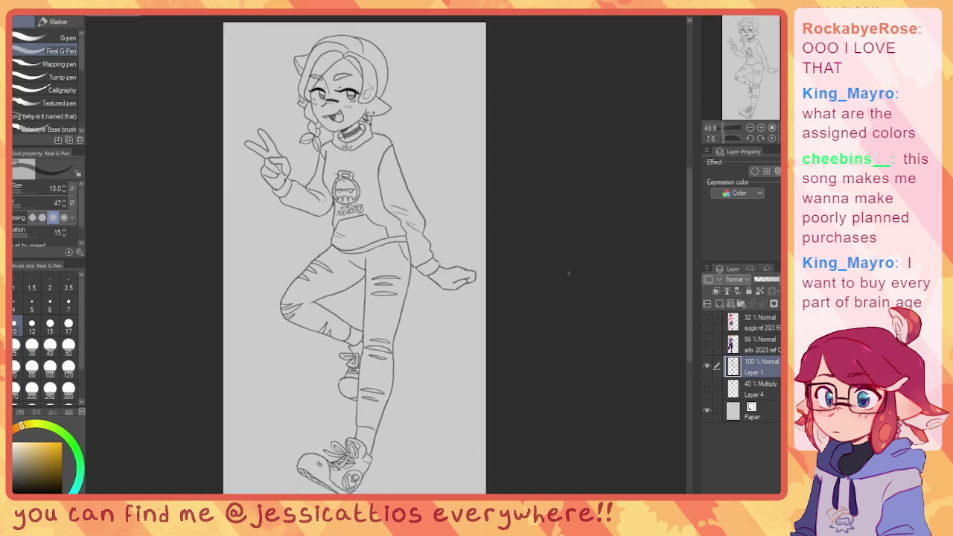
pyautogui.press('h')
pyautogui.press('h')
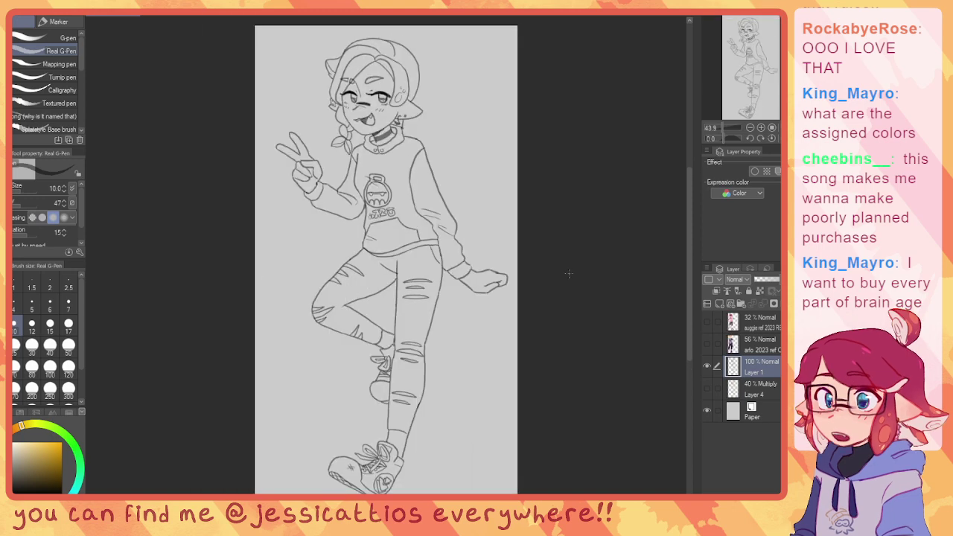
pyautogui.press('h')
pyautogui.press('h')
pyautogui.press('h')
pyautogui.press('h')
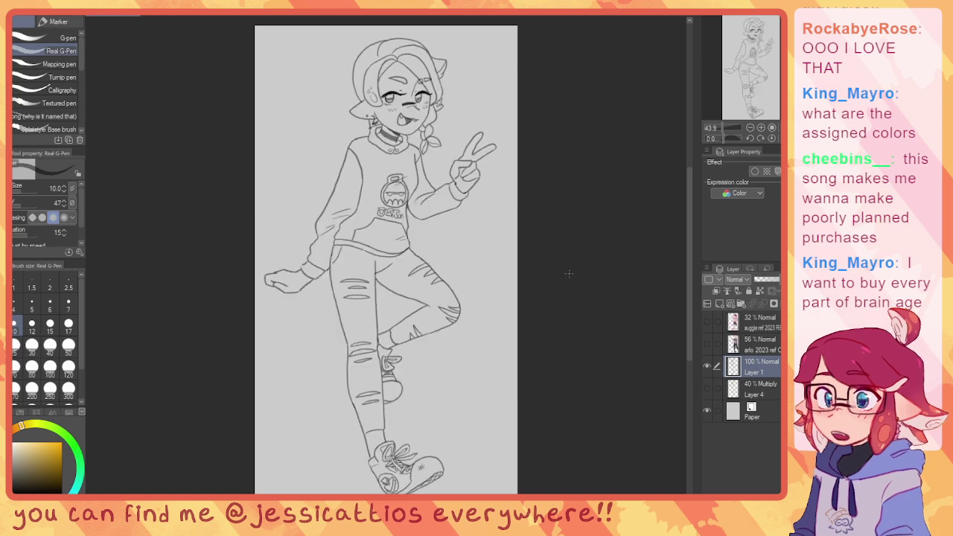
pyautogui.press('h')
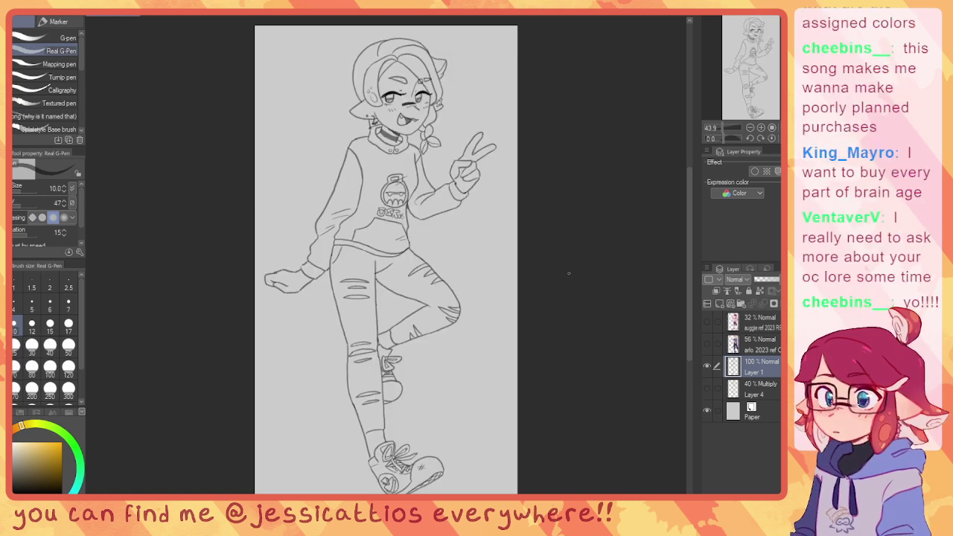
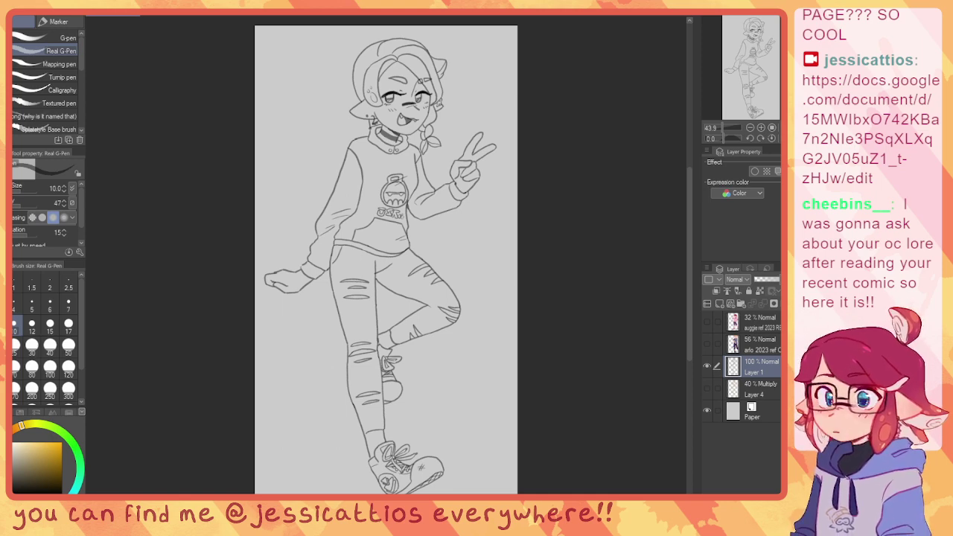
pyautogui.scroll(1, 371, 428)
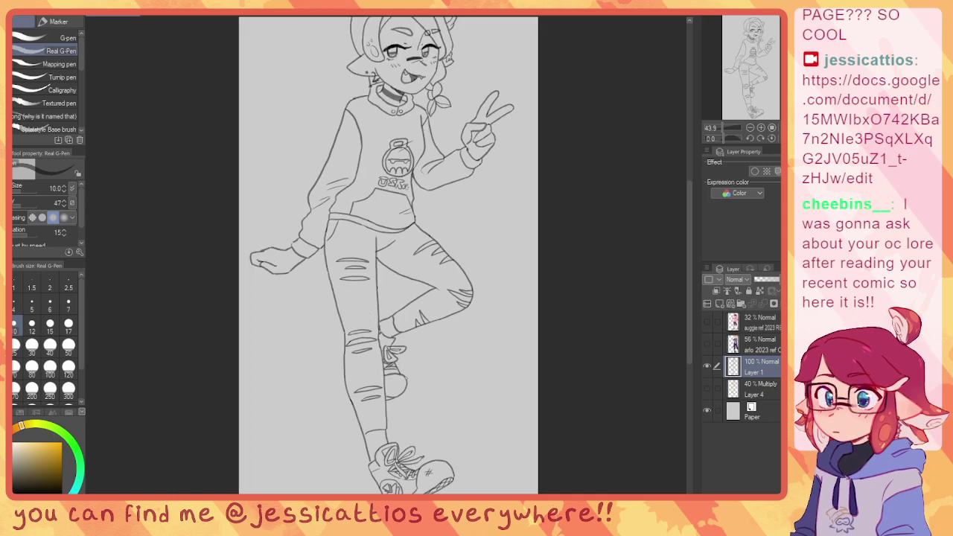
# Step: Set the line art's Layer 1 to Multiply blending with its transparent pixels locked
pyautogui.scroll(5, 409, 350)
pyautogui.moveTo(383, 344)
pyautogui.mouseDown()
pyautogui.moveTo(425, 356)
pyautogui.moveTo(374, 353)
pyautogui.moveTo(410, 385)
pyautogui.moveTo(366, 365)
pyautogui.mouseUp()
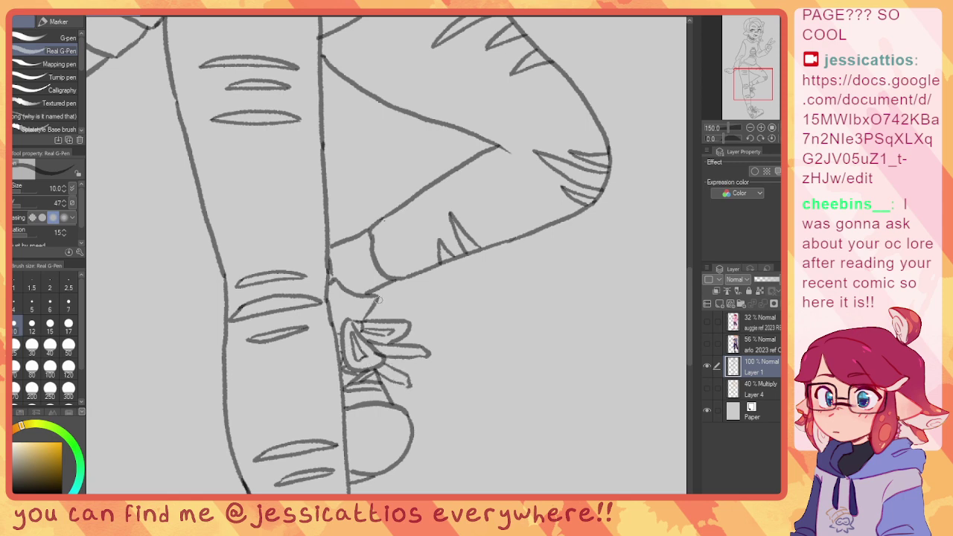
pyautogui.scroll(-3, 365, 287)
pyautogui.moveTo(344, 127); pyautogui.dragTo(330, 239)
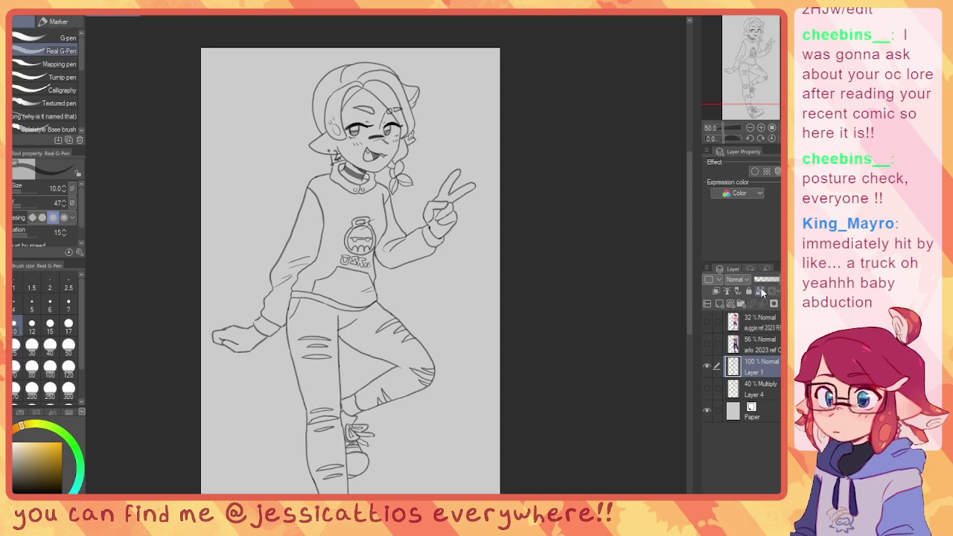
pyautogui.click(737, 50)
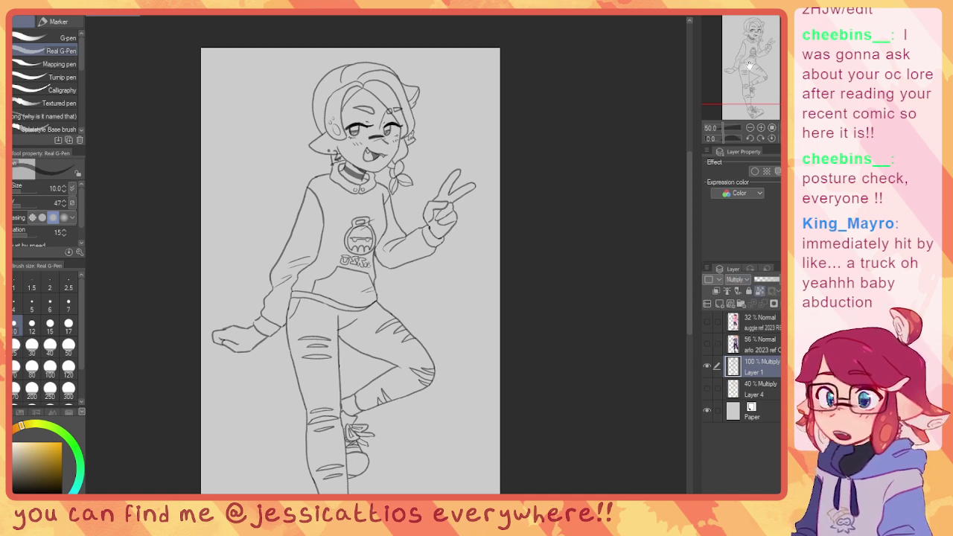
pyautogui.scroll(-1, 276, 307)
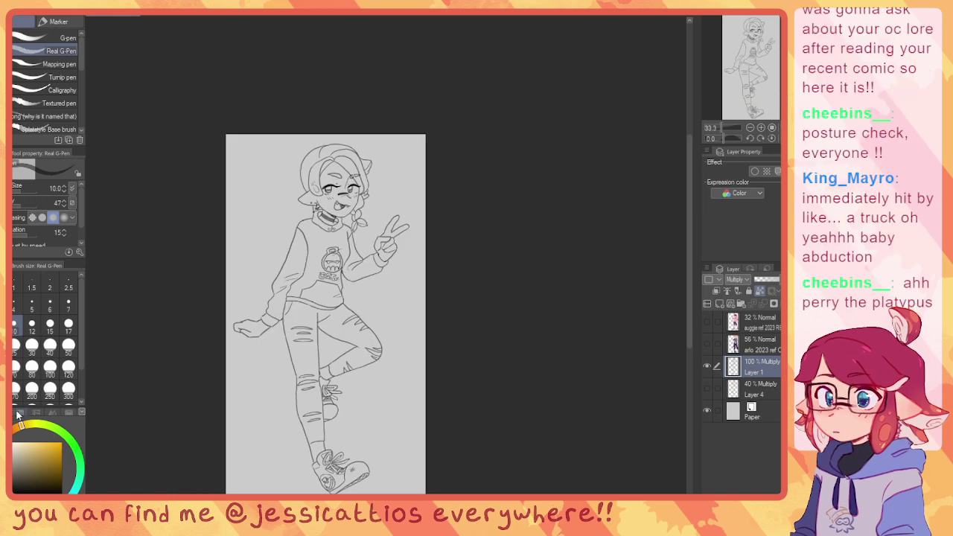
# Step: Recolour all of the figure's line art dark crimson with one lasso fill around the whole drawing
pyautogui.click(20, 413)
pyautogui.click(9, 435)
pyautogui.click(4, 412)
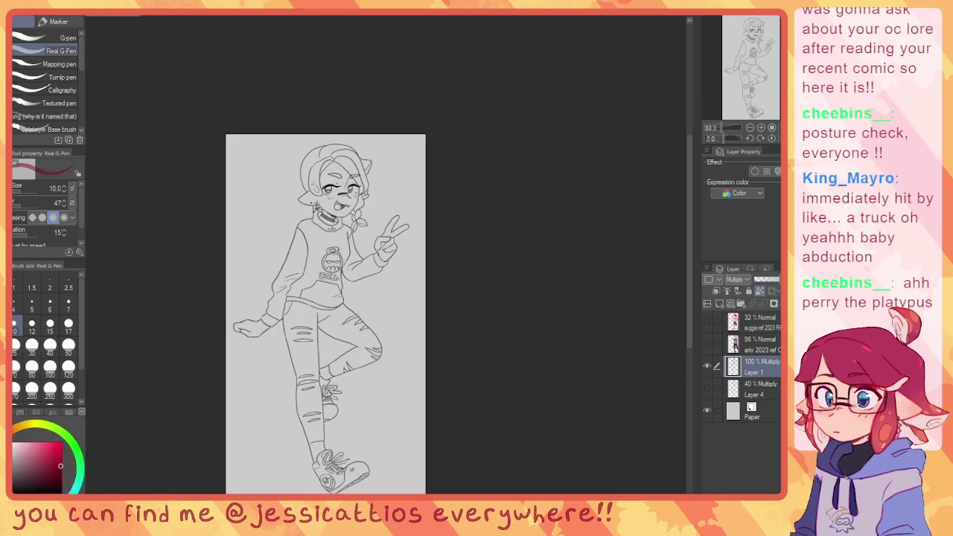
pyautogui.press('u')
pyautogui.moveTo(269, 110)
pyautogui.mouseDown()
pyautogui.moveTo(443, 451)
pyautogui.moveTo(132, 317)
pyautogui.moveTo(186, 198)
pyautogui.mouseUp()
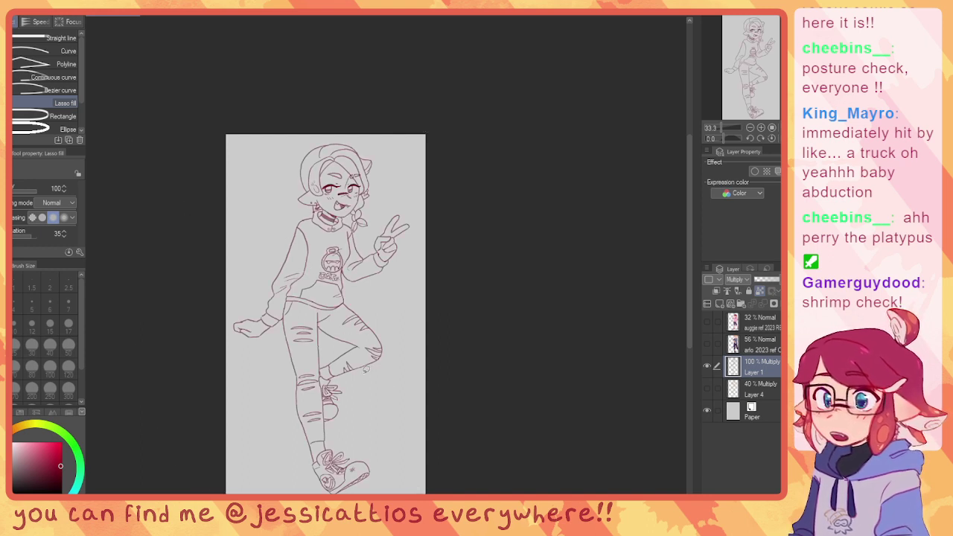
# Step: Add a new raster layer inside a new folder placed beneath the line art layer
pyautogui.click(720, 303)
pyautogui.moveTo(757, 368); pyautogui.dragTo(759, 400)
pyautogui.click(741, 304)
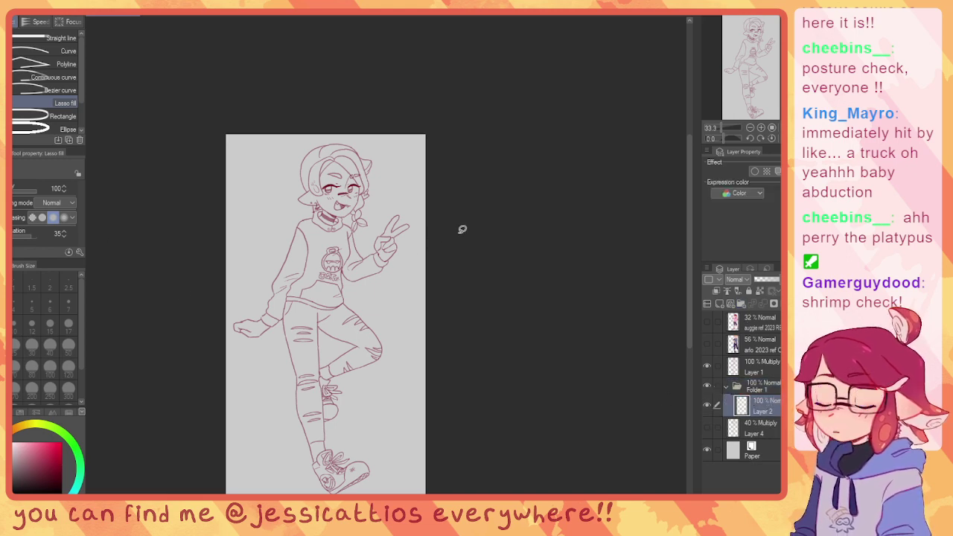
# Step: Examine the outline at high zoom for gaps, from the head past the peace-sign hand down to the raised leg
pyautogui.scroll(5, 462, 228)
pyautogui.scroll(3, 377, 210)
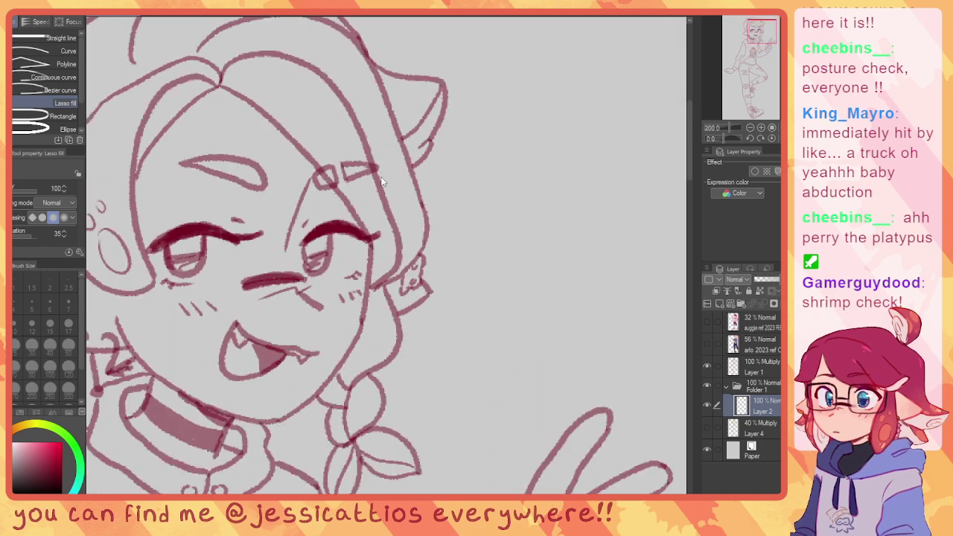
pyautogui.moveTo(386, 328); pyautogui.dragTo(382, 98)
pyautogui.moveTo(383, 295); pyautogui.dragTo(381, 156)
pyautogui.moveTo(326, 264); pyautogui.dragTo(453, 179)
pyautogui.moveTo(397, 190); pyautogui.dragTo(479, 123)
pyautogui.moveTo(468, 221); pyautogui.dragTo(327, 127)
pyautogui.moveTo(488, 244); pyautogui.dragTo(400, 174)
pyautogui.moveTo(484, 178); pyautogui.dragTo(379, 224)
pyautogui.moveTo(460, 188); pyautogui.dragTo(330, 296)
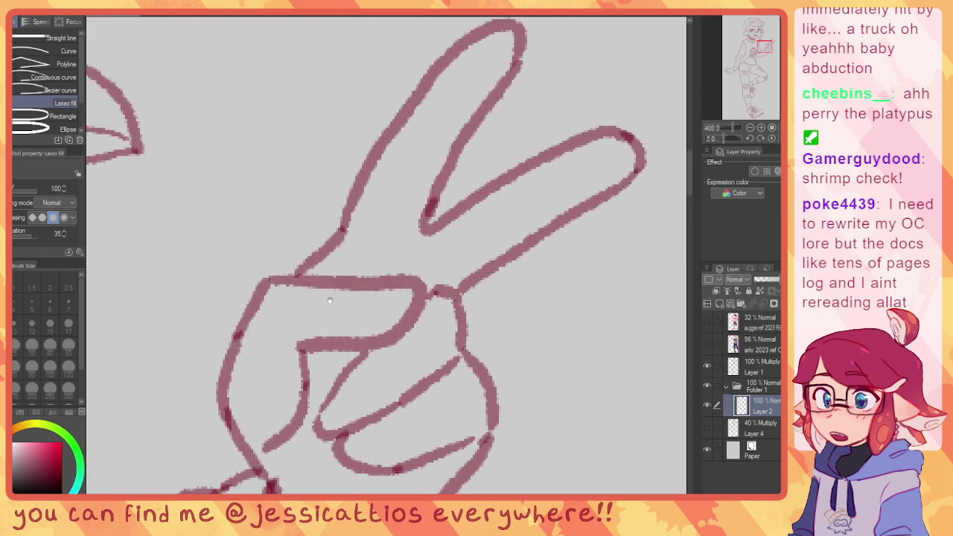
pyautogui.moveTo(459, 430); pyautogui.dragTo(514, 193)
pyautogui.moveTo(440, 298); pyautogui.dragTo(558, 121)
pyautogui.moveTo(380, 299); pyautogui.dragTo(487, 245)
pyautogui.moveTo(388, 284); pyautogui.dragTo(522, 216)
pyautogui.moveTo(360, 304); pyautogui.dragTo(462, 160)
pyautogui.moveTo(399, 361); pyautogui.dragTo(373, 201)
pyautogui.moveTo(406, 303); pyautogui.dragTo(298, 134)
pyautogui.moveTo(476, 328); pyautogui.dragTo(320, 172)
pyautogui.moveTo(418, 372); pyautogui.dragTo(391, 190)
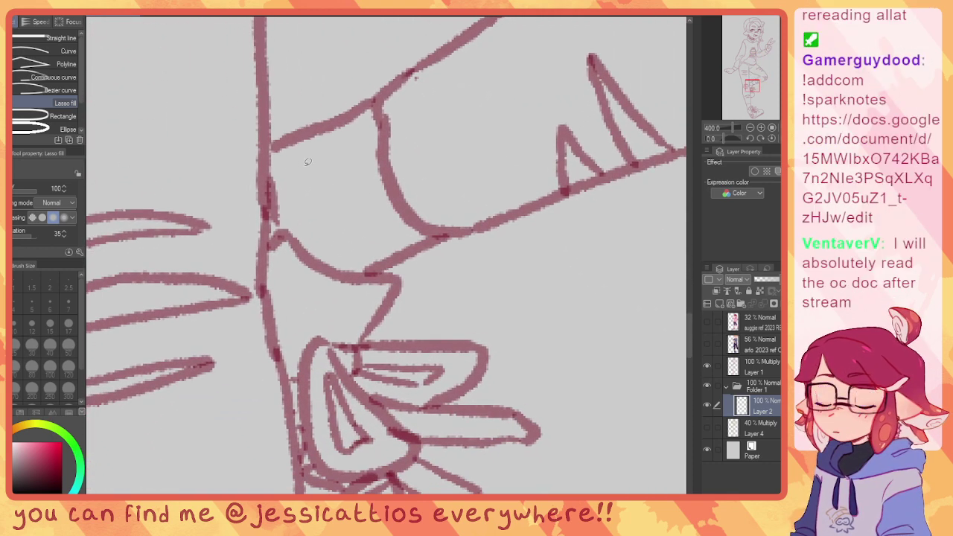
# Step: Check the outlines of both shoes and close the gap above the standing shoe's heel with a small white lasso fill
pyautogui.moveTo(312, 332); pyautogui.dragTo(305, 182)
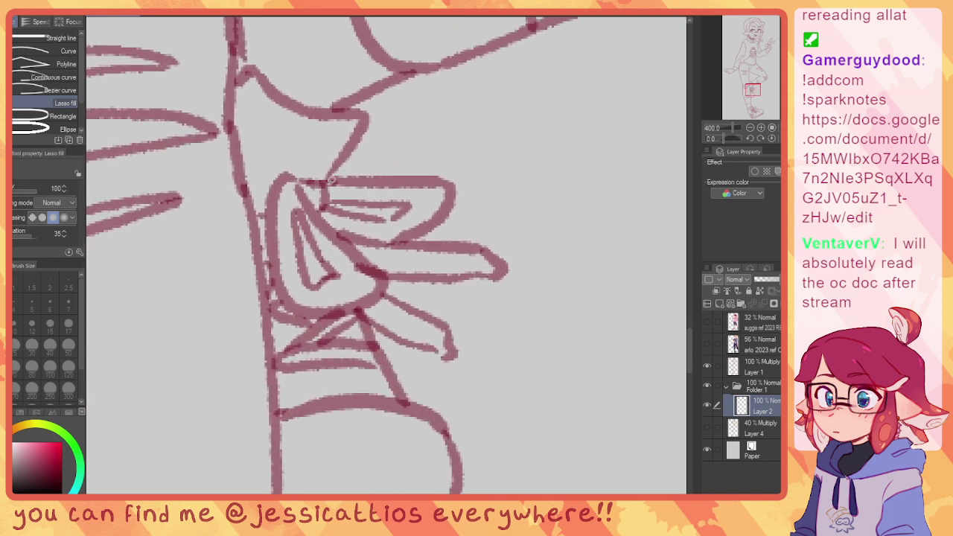
pyautogui.moveTo(389, 219); pyautogui.dragTo(347, 172)
pyautogui.moveTo(386, 295); pyautogui.dragTo(301, 115)
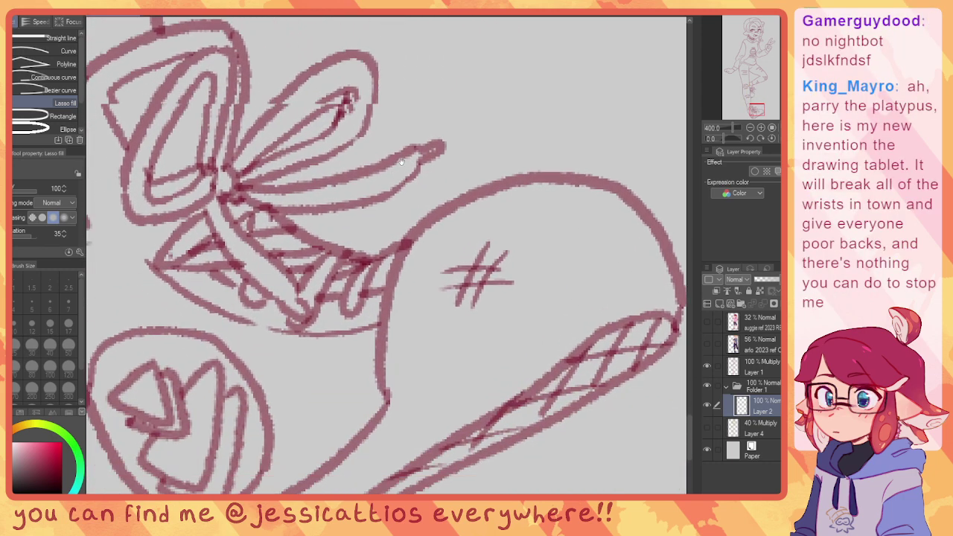
pyautogui.moveTo(223, 208); pyautogui.dragTo(390, 94)
pyautogui.moveTo(240, 95); pyautogui.dragTo(387, 178)
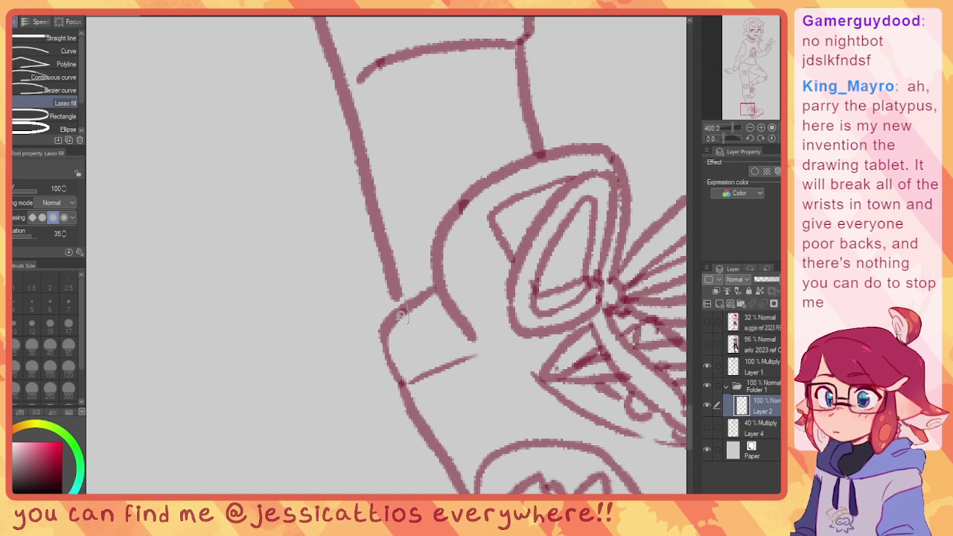
pyautogui.moveTo(393, 213); pyautogui.dragTo(503, 488)
pyautogui.moveTo(413, 99); pyautogui.dragTo(511, 469)
# Step: Close the outline gap at the lowered arm's wrist, beside the sleeve cuff, with a small white lasso fill
pyautogui.scroll(12, 434, 287)
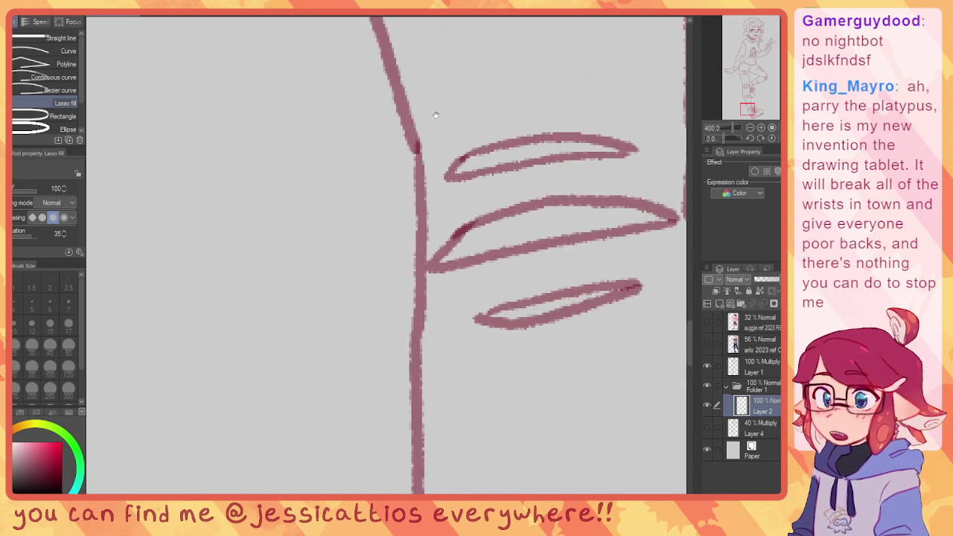
pyautogui.moveTo(438, 263)
pyautogui.mouseDown()
pyautogui.moveTo(515, 218)
pyautogui.moveTo(563, 269)
pyautogui.mouseUp()
pyautogui.moveTo(402, 105); pyautogui.dragTo(384, 128)
pyautogui.scroll(12, 382, 128)
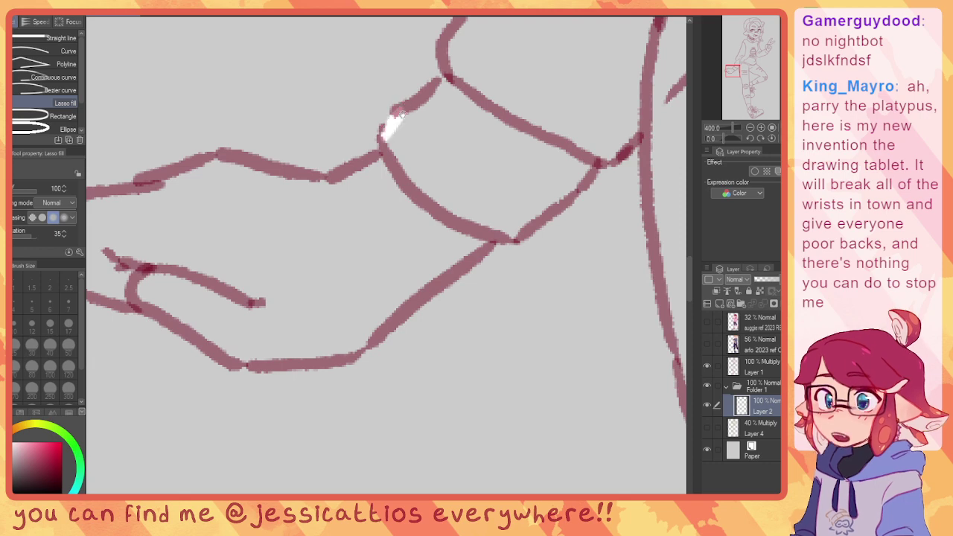
pyautogui.moveTo(473, 183); pyautogui.dragTo(413, 299)
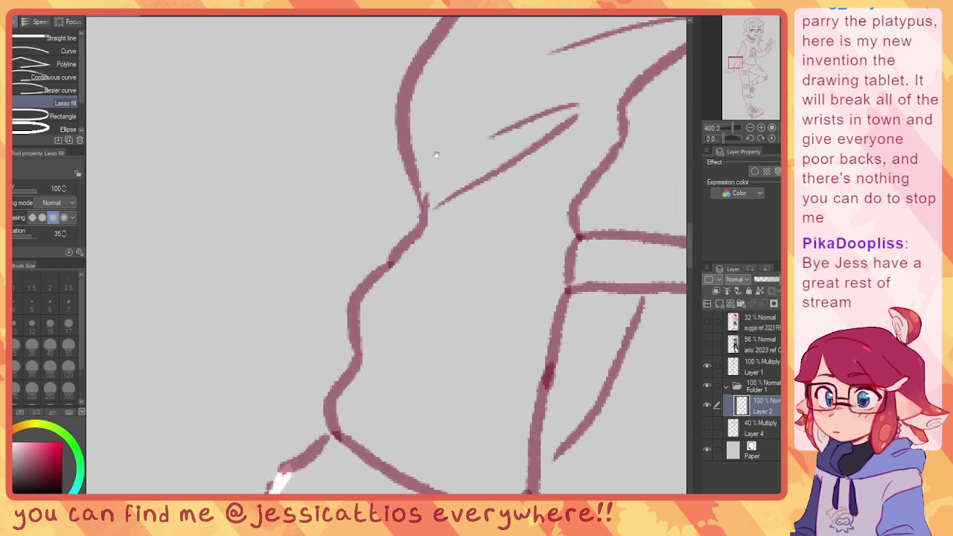
pyautogui.moveTo(437, 151); pyautogui.dragTo(419, 307)
pyautogui.moveTo(472, 171); pyautogui.dragTo(410, 297)
pyautogui.moveTo(480, 165); pyautogui.dragTo(402, 314)
# Step: Close the gap between the earring and the hoodie's collar with a small white lasso fill, and check the hair outline
pyautogui.scroll(12, 401, 314)
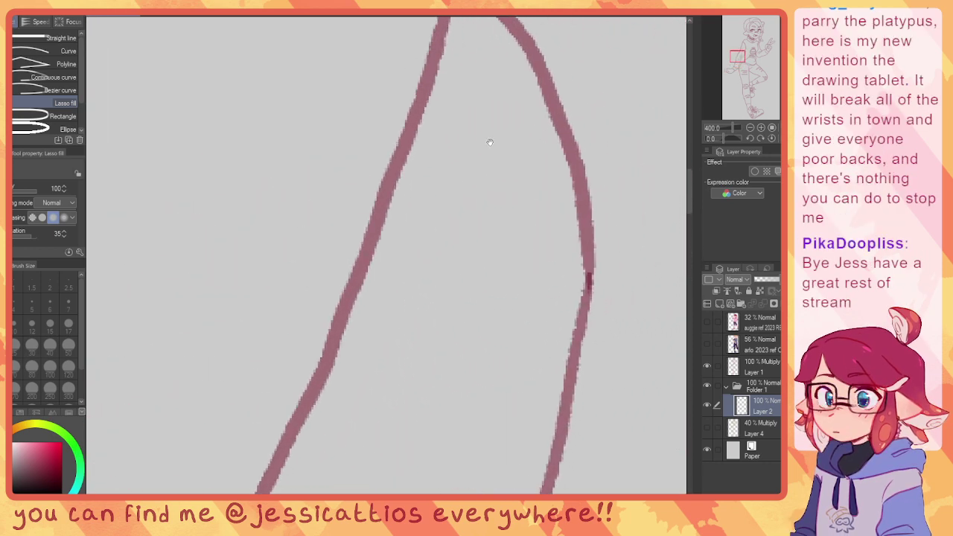
pyautogui.scroll(3, 410, 236)
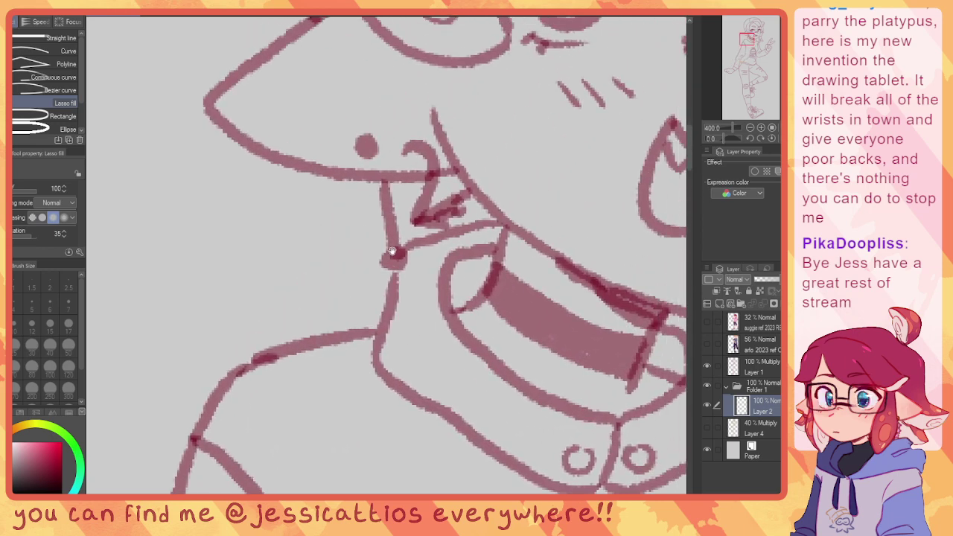
pyautogui.scroll(12, 377, 294)
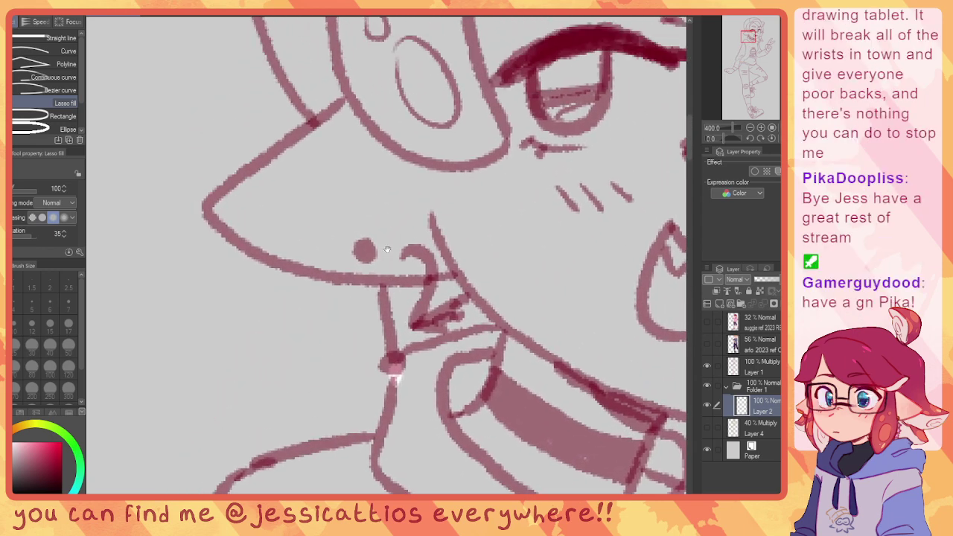
pyautogui.scroll(12, 377, 342)
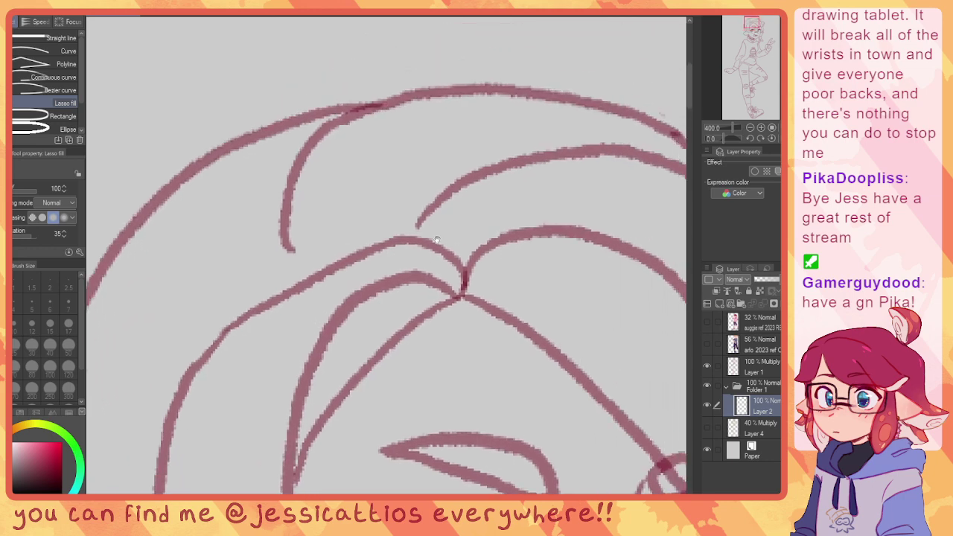
pyautogui.scroll(-6, 367, 178)
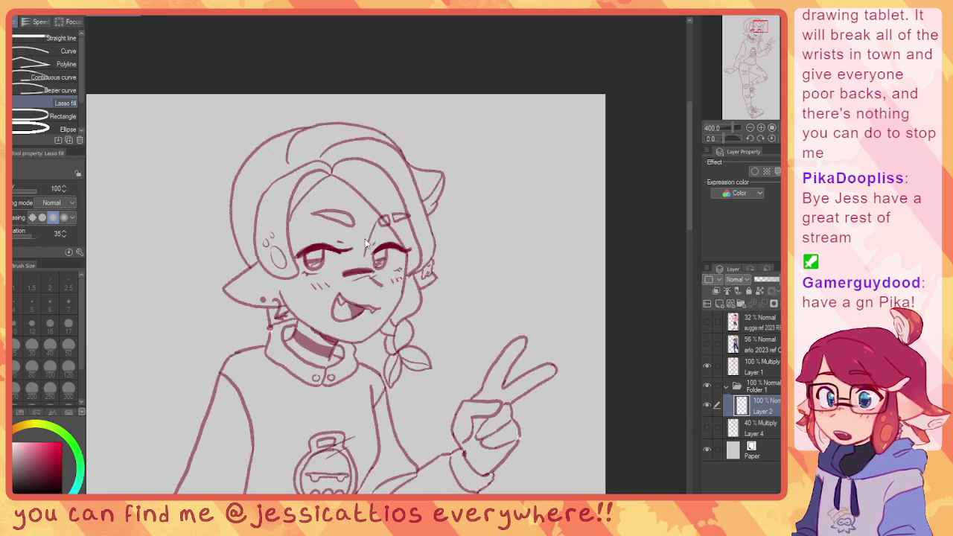
# Step: Select the background outside the figure, referring to all layers, and add the enclosed triangle between the legs
pyautogui.moveTo(290, 329); pyautogui.dragTo(317, 192)
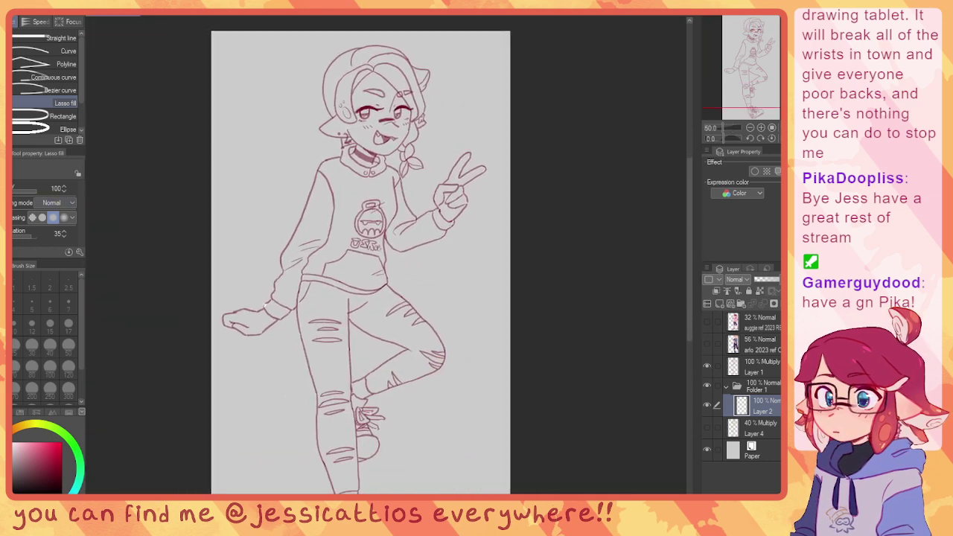
pyautogui.press('w')
pyautogui.click(463, 276)
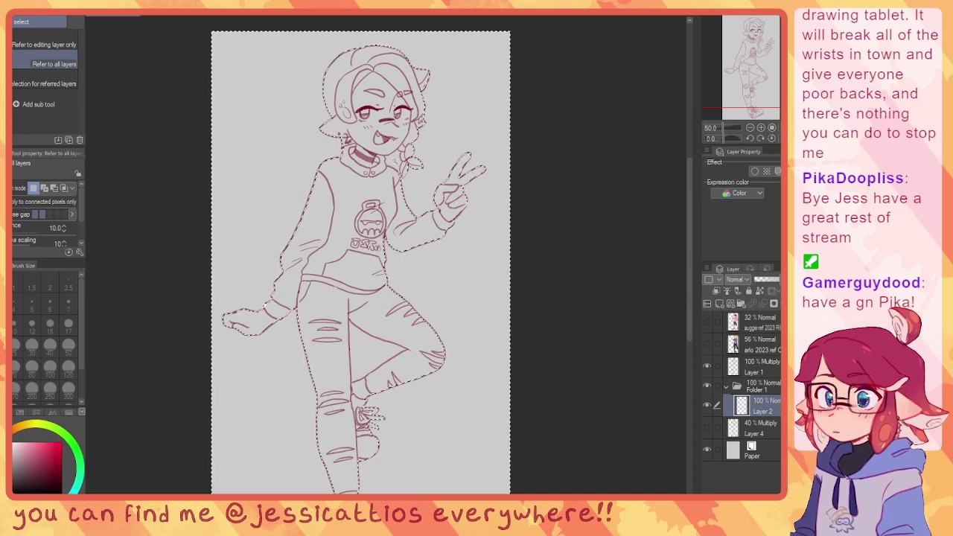
pyautogui.keyDown('shift'); pyautogui.click(372, 352); pyautogui.keyUp('shift')
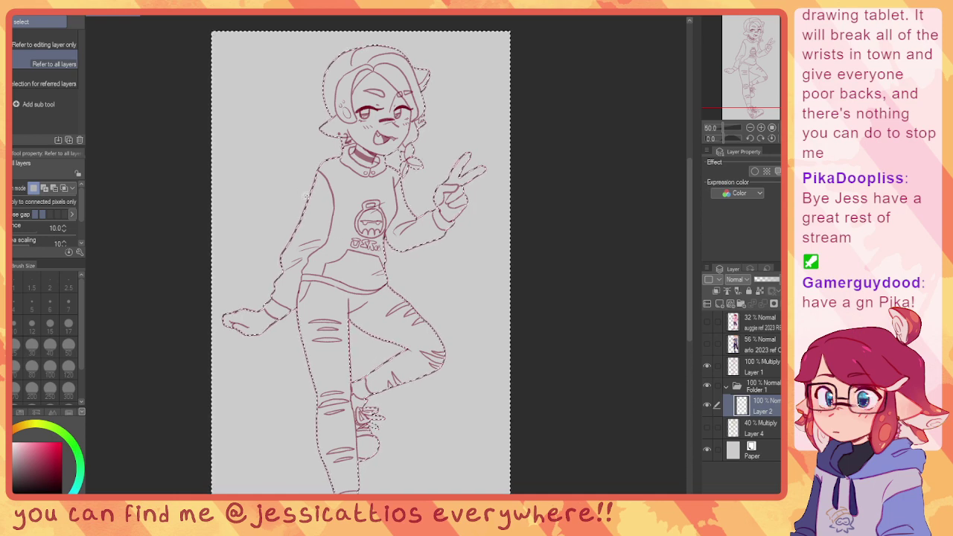
# Step: Check the selection edge around the neck and shoes, and add the opening inside the standing shoe's bow loop
pyautogui.scroll(2, 304, 161)
pyautogui.scroll(3, 393, 220)
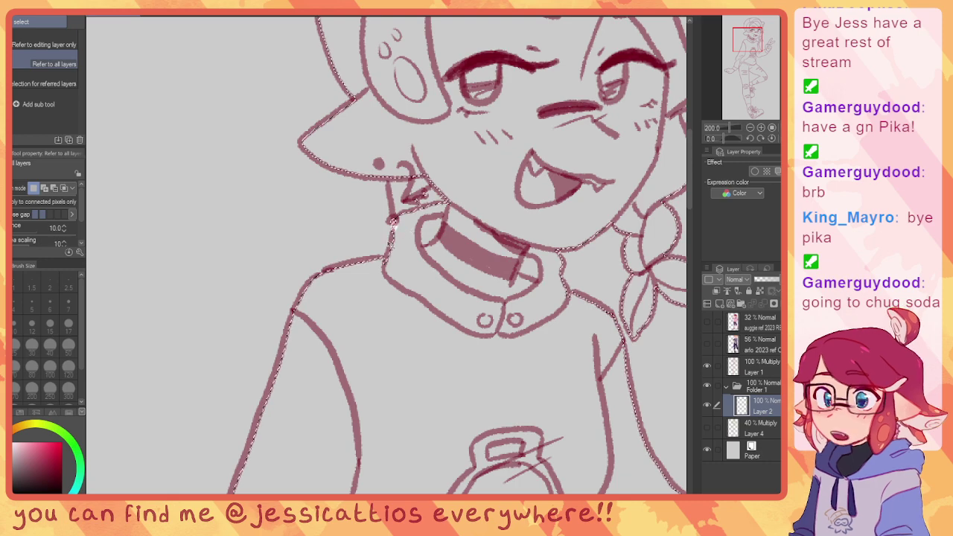
pyautogui.scroll(-3, 362, 237)
pyautogui.moveTo(350, 349); pyautogui.dragTo(344, 162)
pyautogui.scroll(1, 381, 329)
pyautogui.scroll(2, 400, 352)
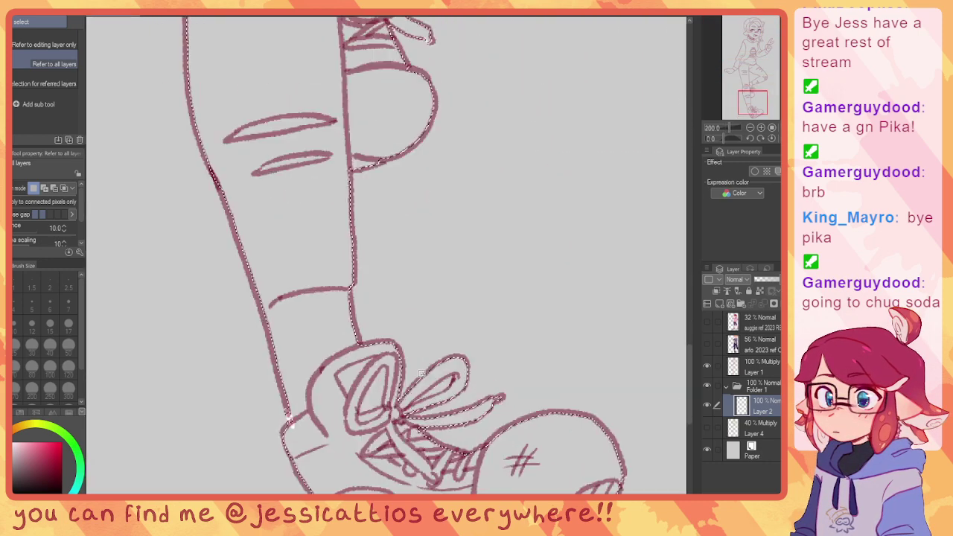
pyautogui.moveTo(401, 353); pyautogui.dragTo(392, 297)
pyautogui.click(427, 333)
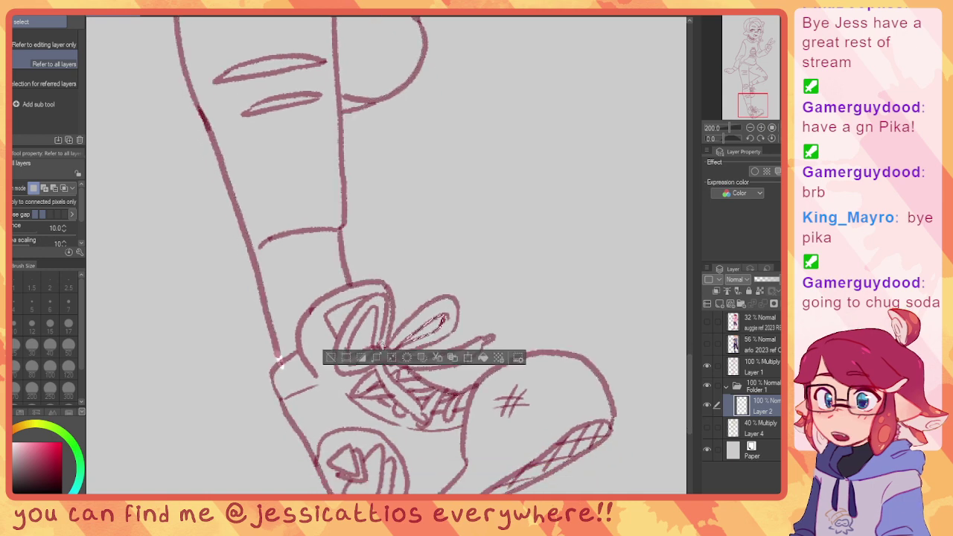
pyautogui.click(277, 362)
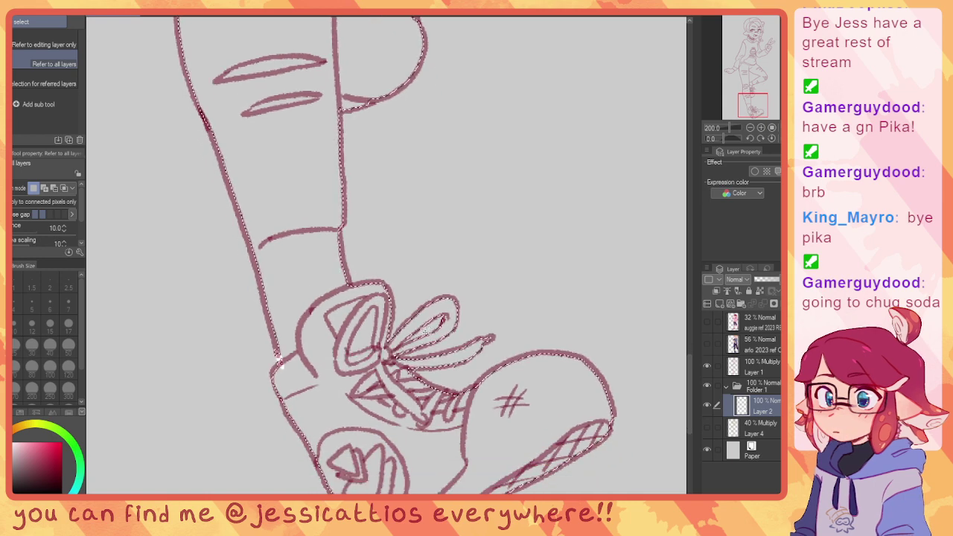
# Step: Fill the figure's whole silhouette with white on Layer 2 beneath the line art and clear the selection
pyautogui.scroll(5, 404, 247)
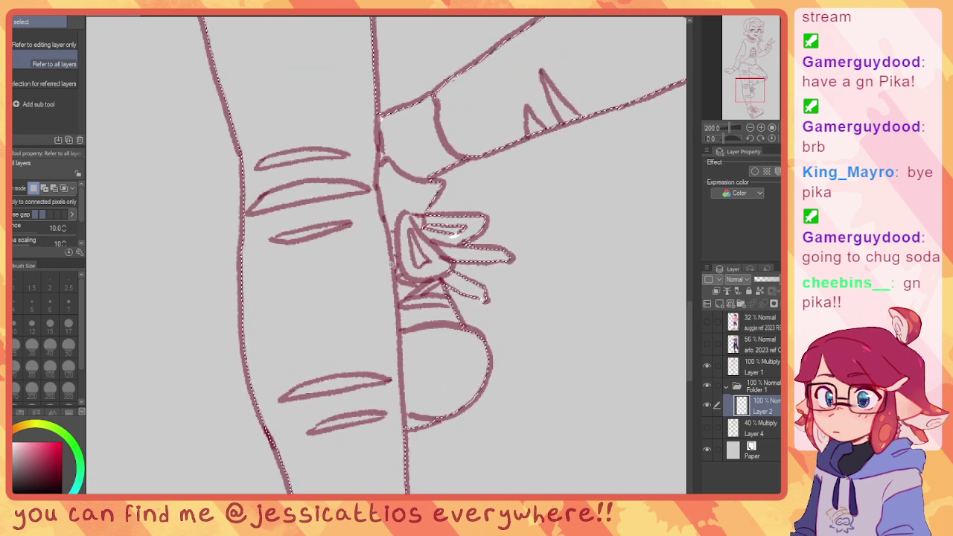
pyautogui.scroll(3, 382, 302)
pyautogui.scroll(3, 381, 301)
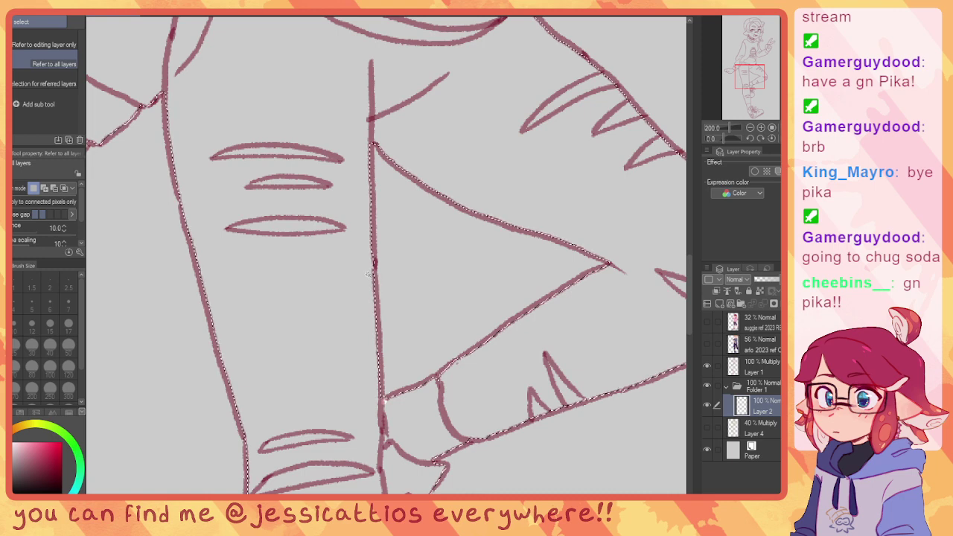
pyautogui.scroll(-4, 378, 283)
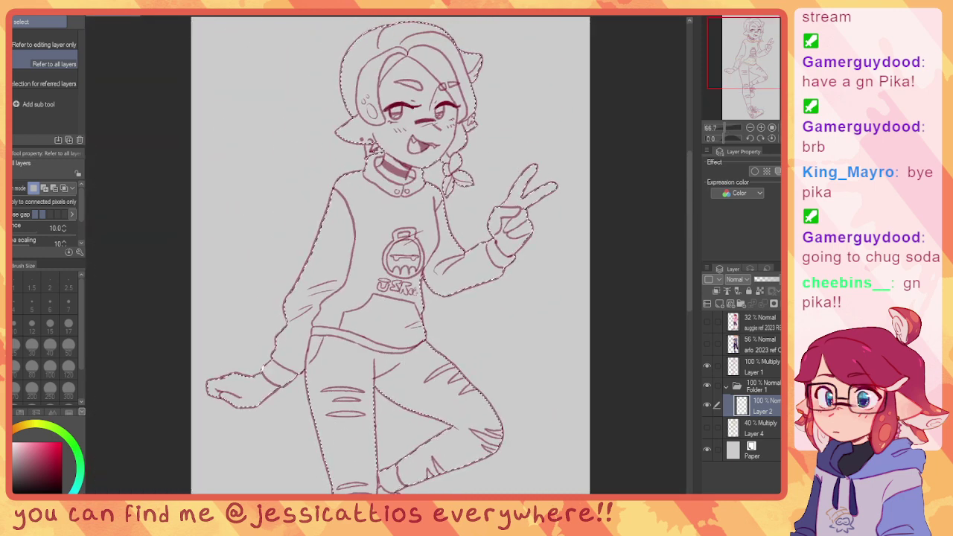
pyautogui.hotkey('alt', 'Delete')
pyautogui.hotkey('ctrl', 'd')
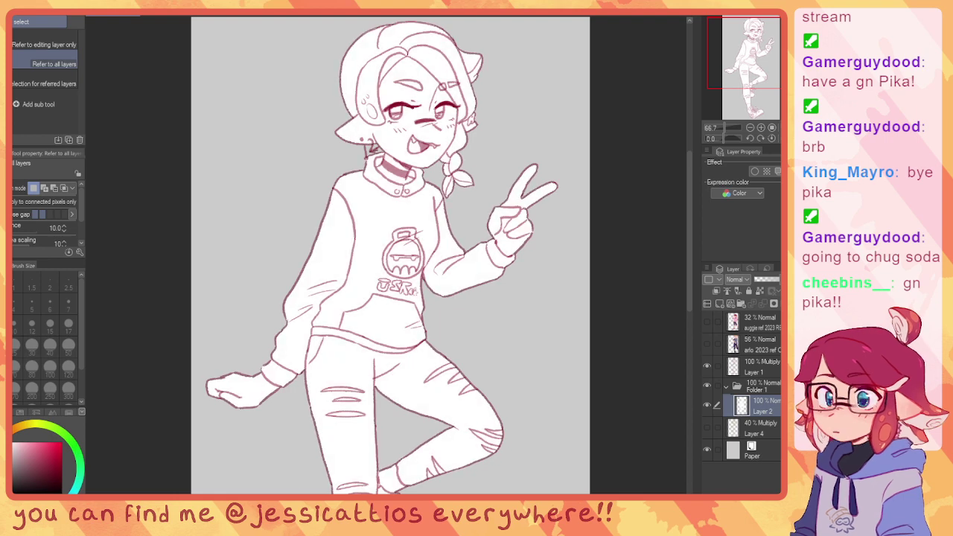
pyautogui.moveTo(350, 355); pyautogui.dragTo(403, 277)
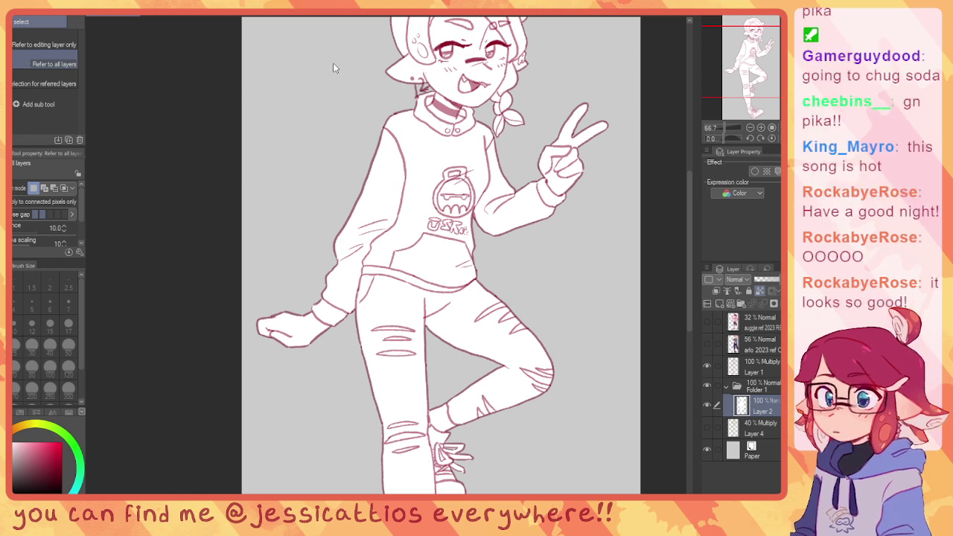
# Step: Open the pixel-art character sprite and paste it into the drawing as a new layer above the white base
pyautogui.doubleClick(330, 181)
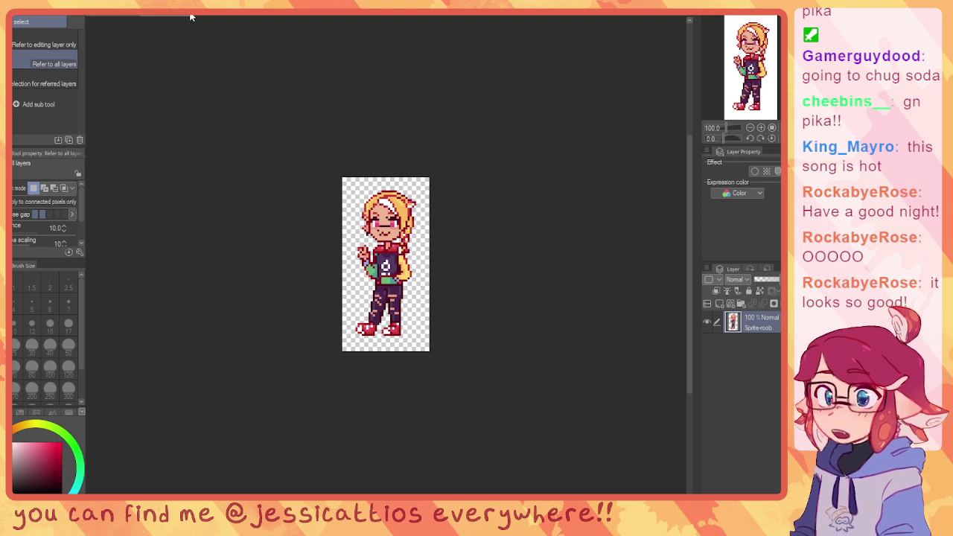
pyautogui.hotkey('ctrl', 'Tab')
pyautogui.hotkey('ctrl', 'v')
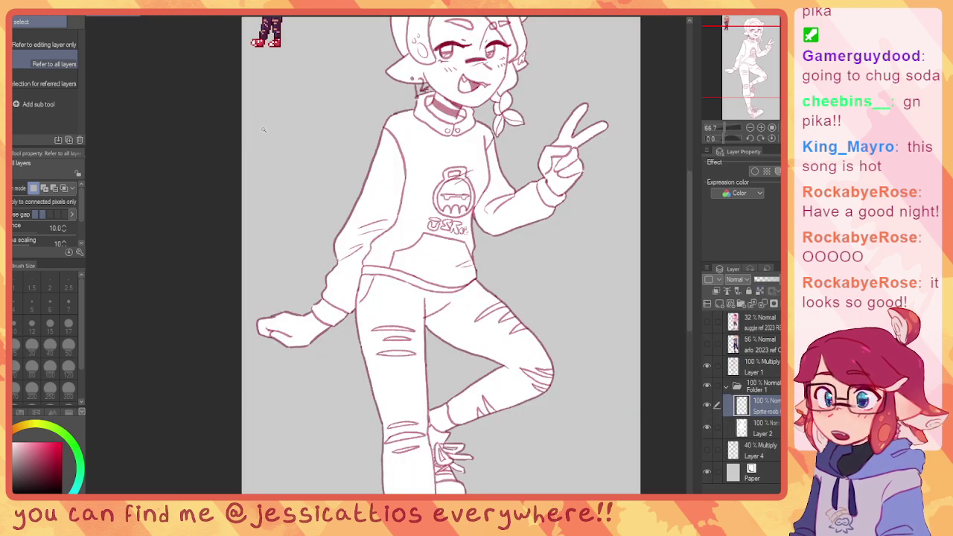
# Step: Move the pasted sprite next to the figure's shoulder and make Layer 2 the active layer
pyautogui.moveTo(273, 30); pyautogui.dragTo(350, 158)
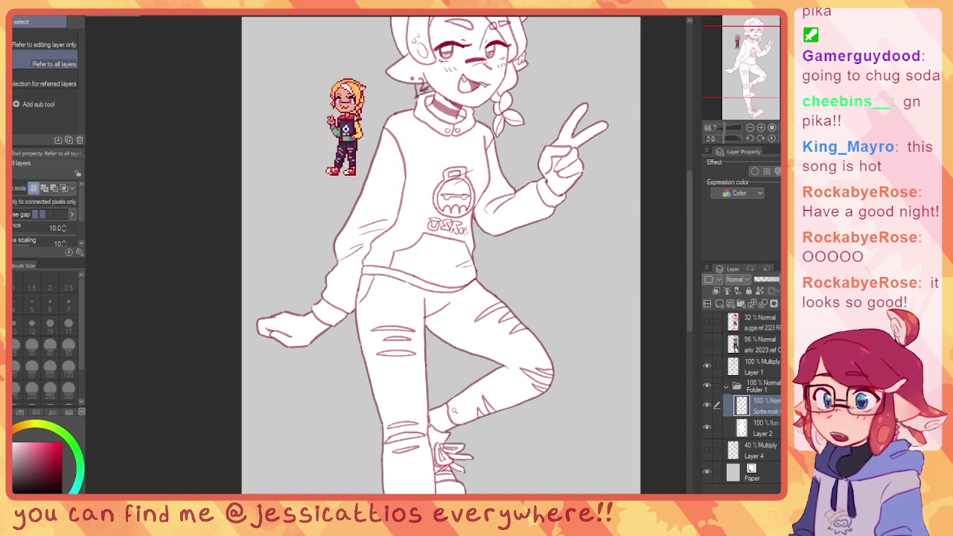
pyautogui.click(770, 433)
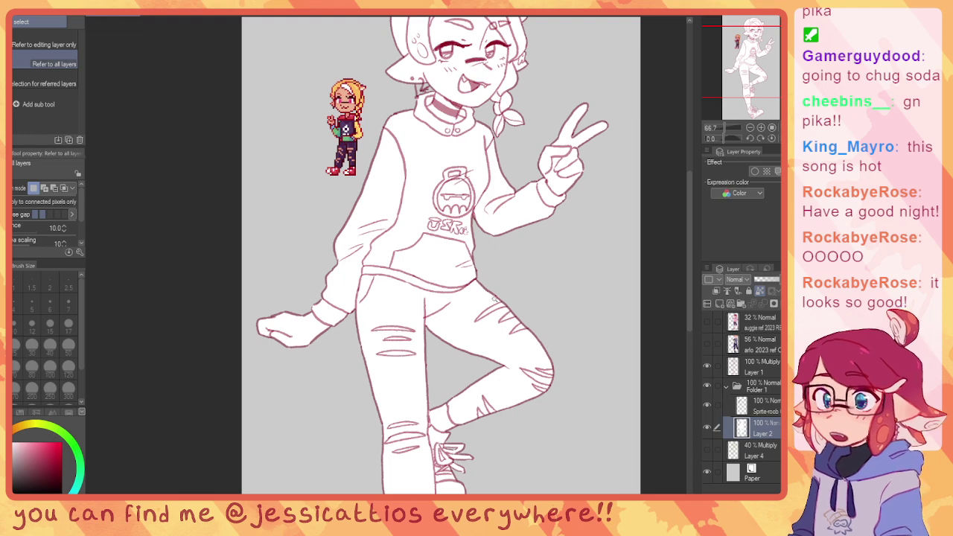
pyautogui.scroll(2, 495, 298)
pyautogui.moveTo(339, 123); pyautogui.dragTo(404, 263)
pyautogui.moveTo(366, 109); pyautogui.dragTo(375, 347)
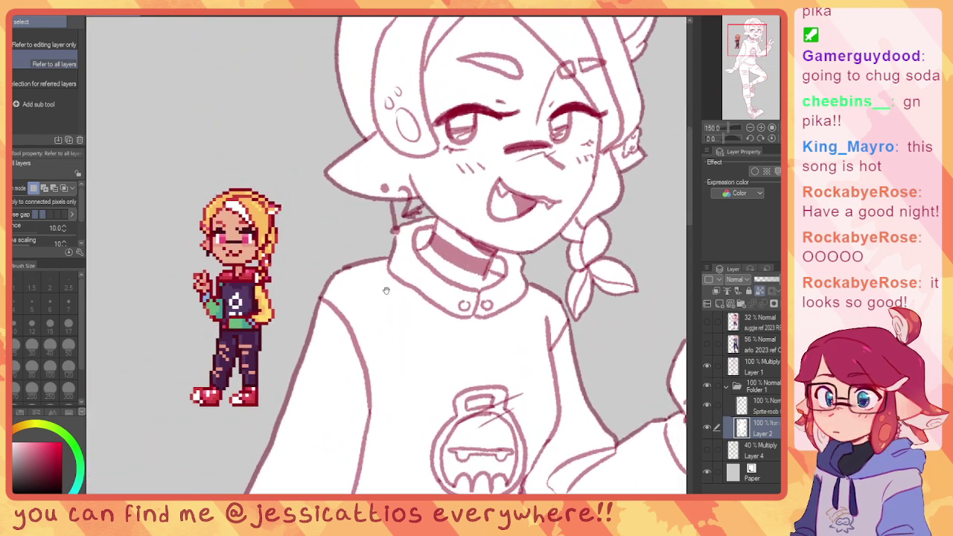
pyautogui.moveTo(386, 290); pyautogui.dragTo(369, 337)
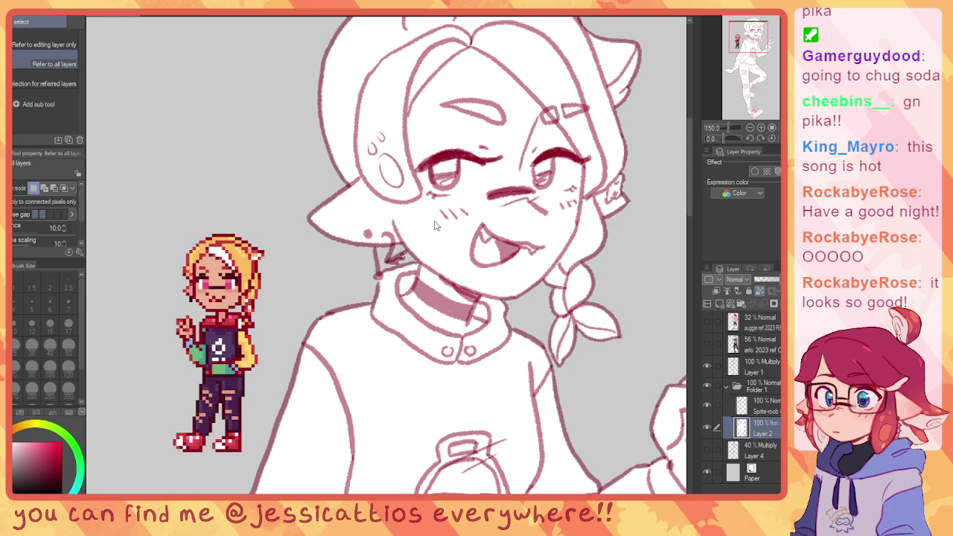
pyautogui.scroll(-3, 434, 221)
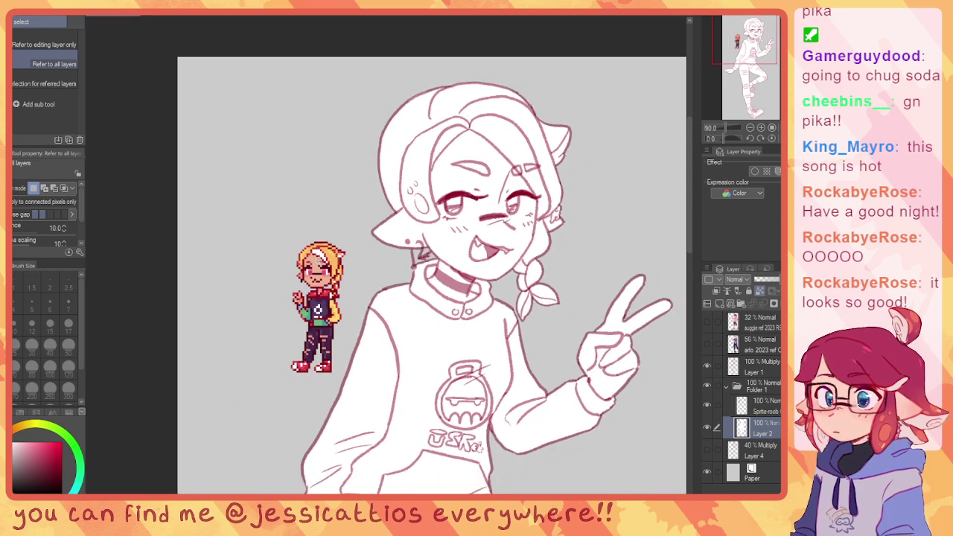
# Step: Sample the sprite's skin tone and cover the figure's whole silhouette on Layer 2 with it using Lasso fill
pyautogui.click(311, 254)
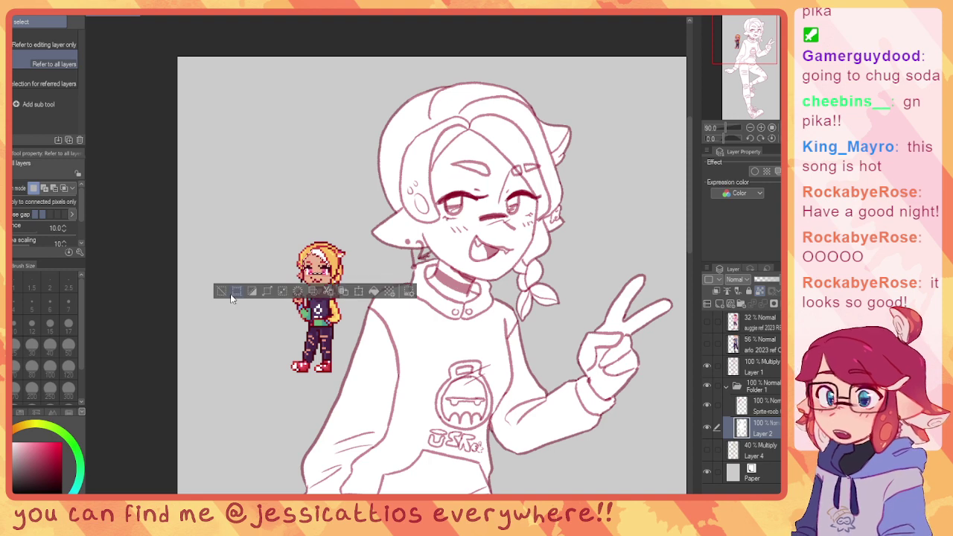
pyautogui.click(224, 289)
pyautogui.press('u')
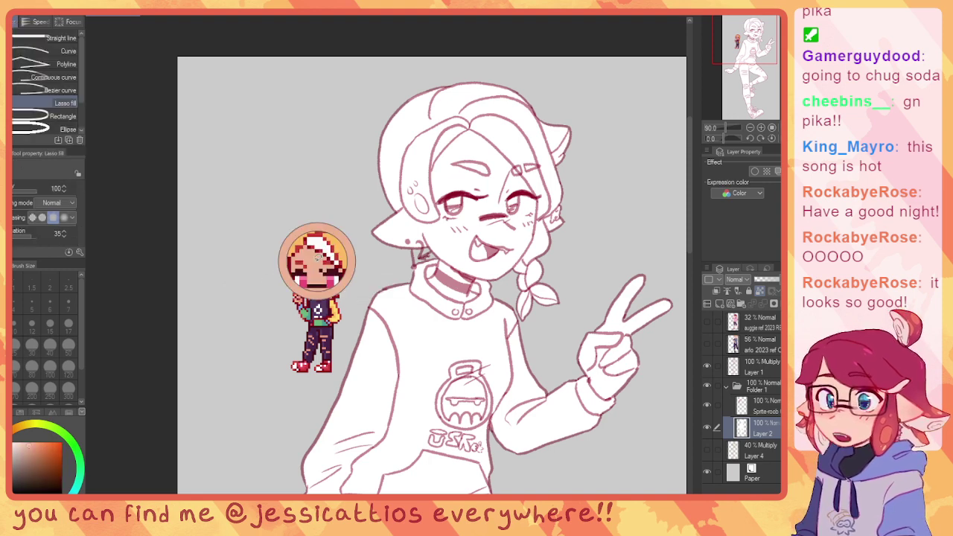
pyautogui.scroll(-2, 412, 288)
pyautogui.scroll(-2, 417, 271)
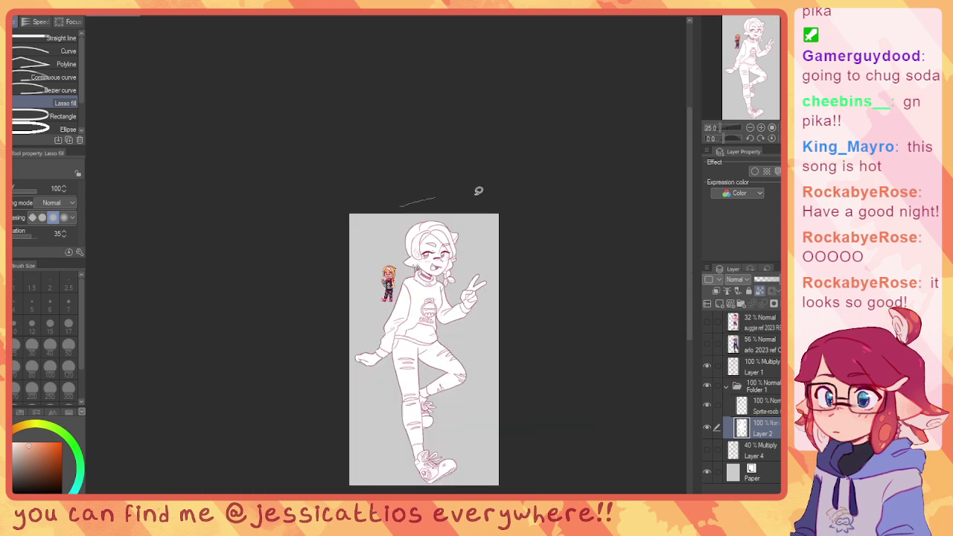
pyautogui.moveTo(522, 485)
pyautogui.mouseDown()
pyautogui.moveTo(308, 238)
pyautogui.moveTo(338, 238)
pyautogui.mouseUp()
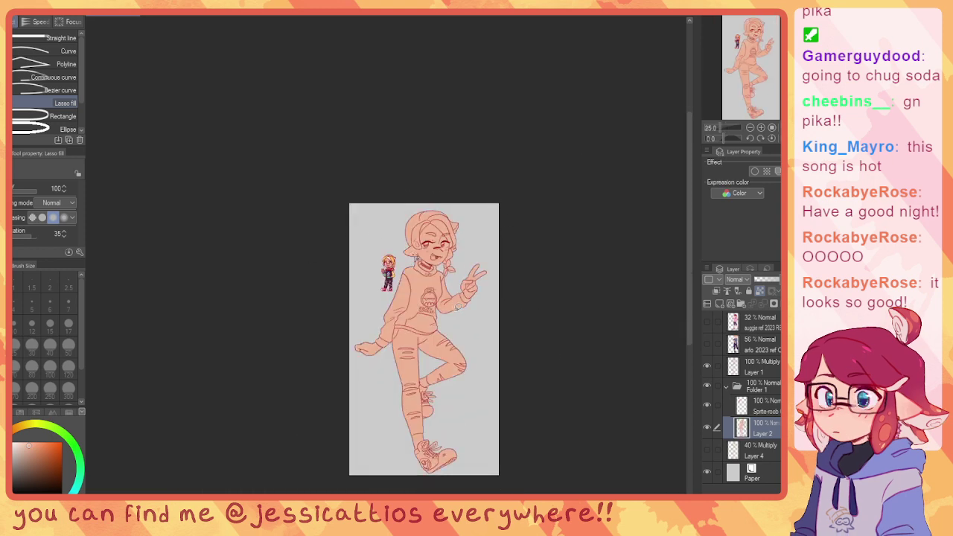
# Step: Add a new layer directly above Layer 2 and make Layer 2 active again
pyautogui.scroll(5, 436, 363)
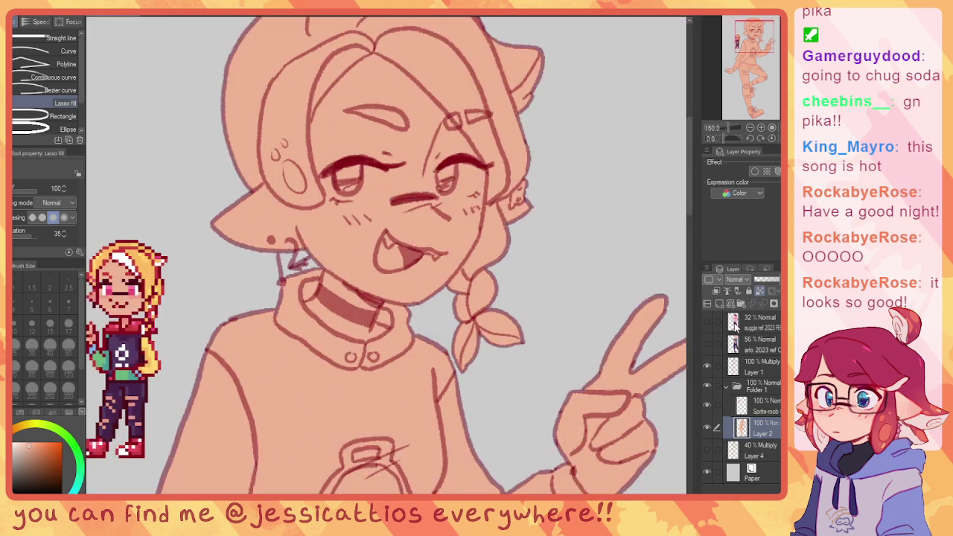
pyautogui.click(720, 304)
pyautogui.click(760, 452)
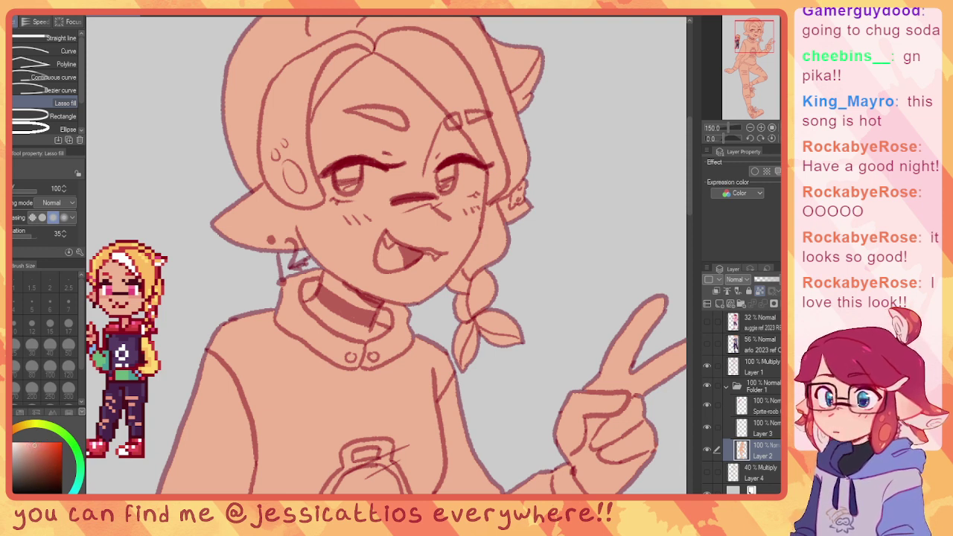
# Step: Paint a soft reddish blush over the cheeks, nose and ears with the funky kong brush at size 70
pyautogui.press('p')
pyautogui.click(47, 118)
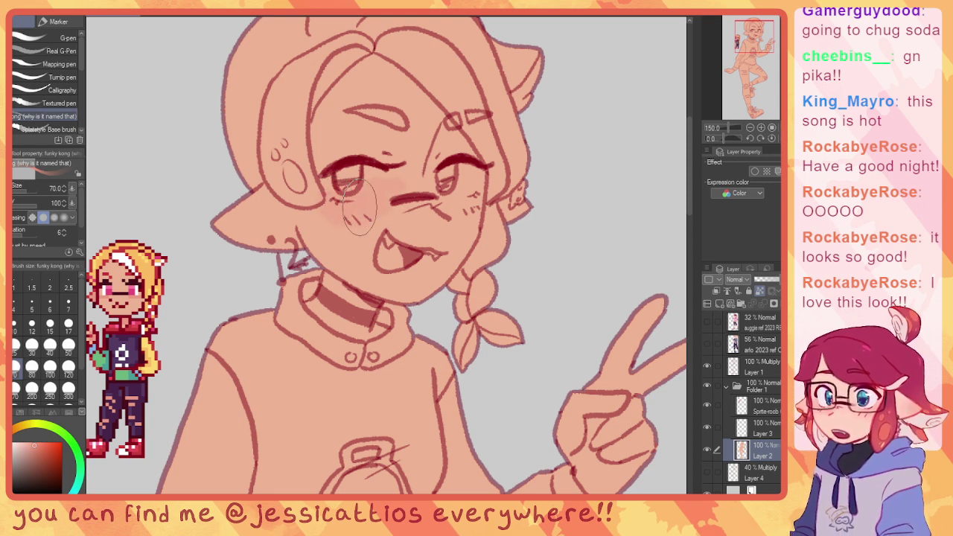
pyautogui.moveTo(359, 207)
pyautogui.mouseDown()
pyautogui.moveTo(333, 207)
pyautogui.moveTo(375, 195)
pyautogui.moveTo(312, 219)
pyautogui.mouseUp()
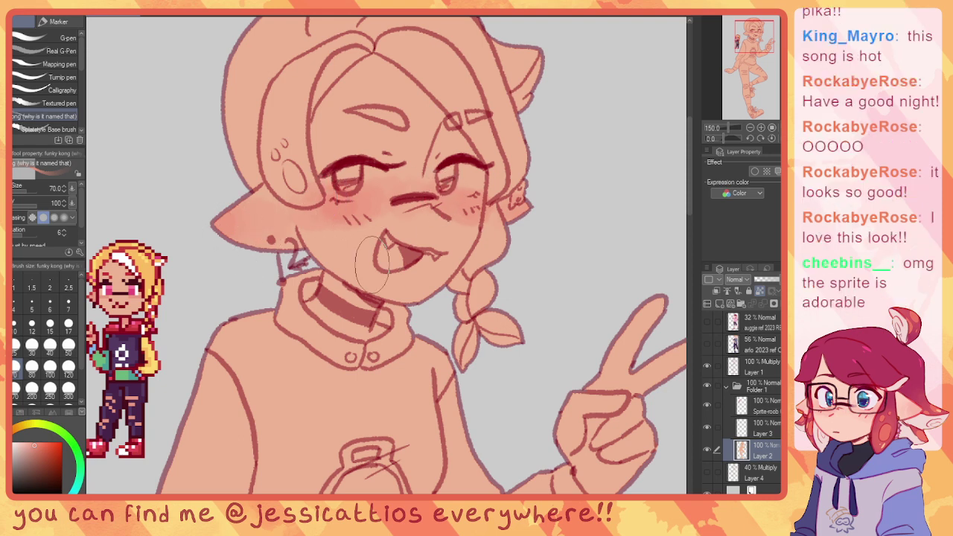
pyautogui.moveTo(305, 302); pyautogui.dragTo(383, 212)
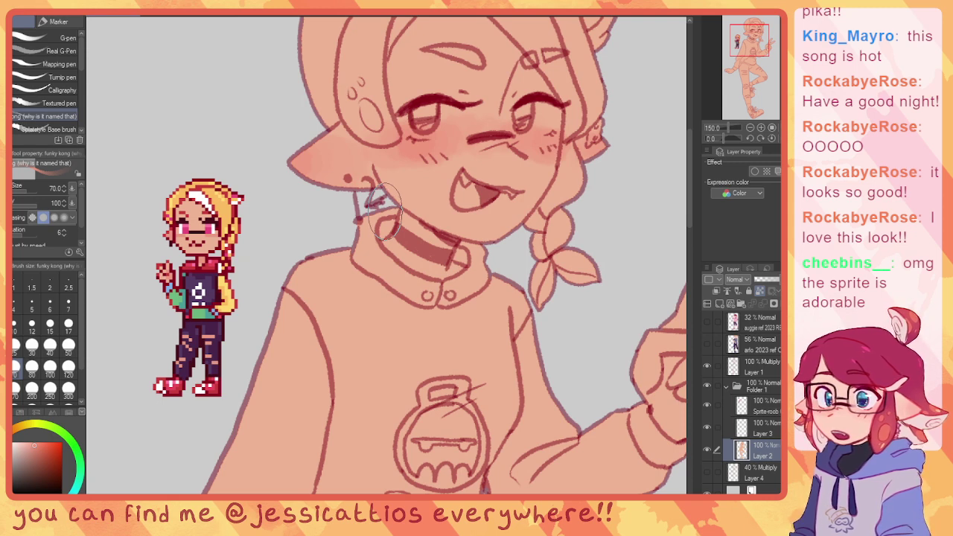
# Step: Shade the fingers and knuckles of the peace-sign hand and the lowered hand with the same reddish tone
pyautogui.moveTo(579, 348); pyautogui.dragTo(374, 276)
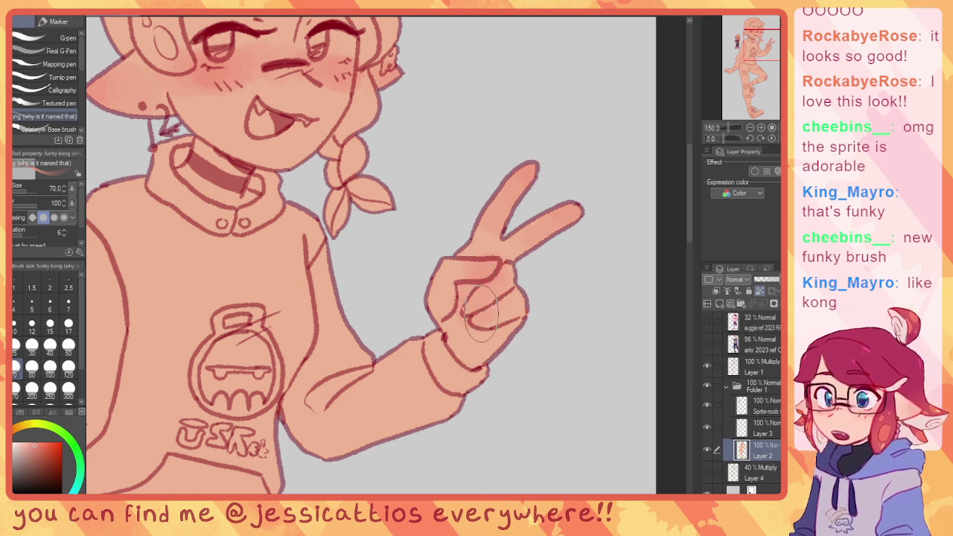
pyautogui.moveTo(328, 336)
pyautogui.mouseDown()
pyautogui.moveTo(499, 243)
pyautogui.moveTo(526, 238)
pyautogui.mouseUp()
pyautogui.moveTo(272, 406)
pyautogui.mouseDown()
pyautogui.moveTo(483, 266)
pyautogui.moveTo(629, 123)
pyautogui.mouseUp()
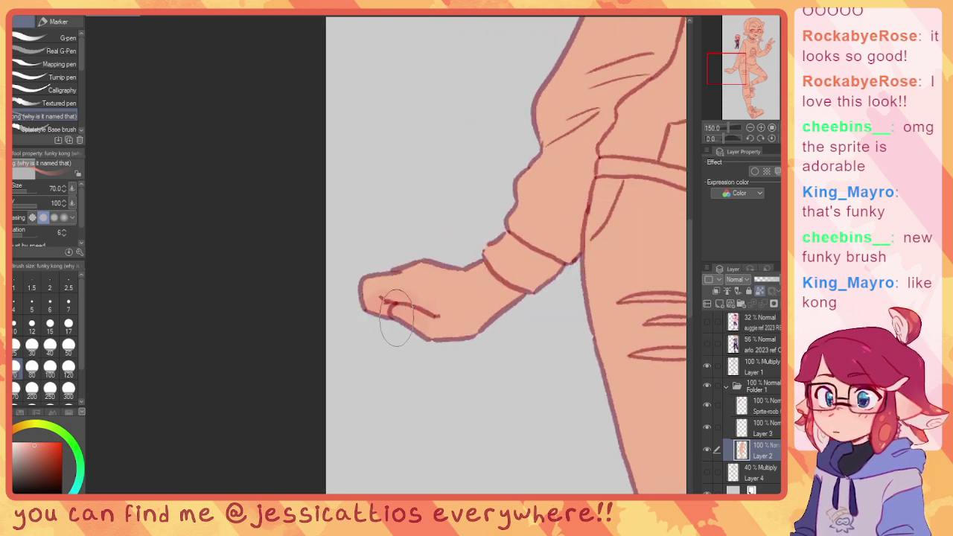
pyautogui.moveTo(440, 315); pyautogui.dragTo(197, 186)
pyautogui.moveTo(534, 368); pyautogui.dragTo(462, 272)
# Step: Add the reddish skin shading at the standing leg's ankle and around the trouser rips at the knees
pyautogui.scroll(-8, 467, 314)
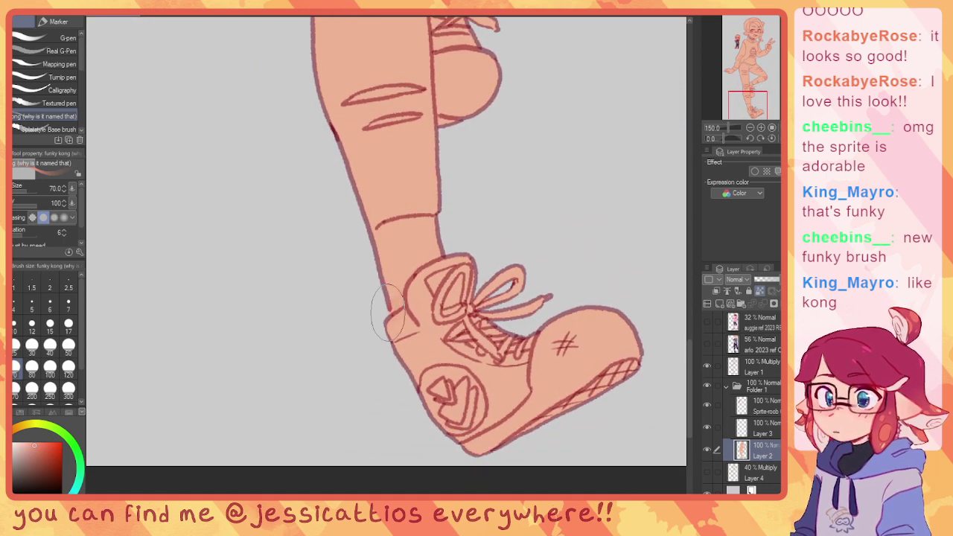
pyautogui.moveTo(394, 315); pyautogui.dragTo(379, 287)
pyautogui.moveTo(423, 202); pyautogui.dragTo(414, 243)
pyautogui.scroll(10, 413, 242)
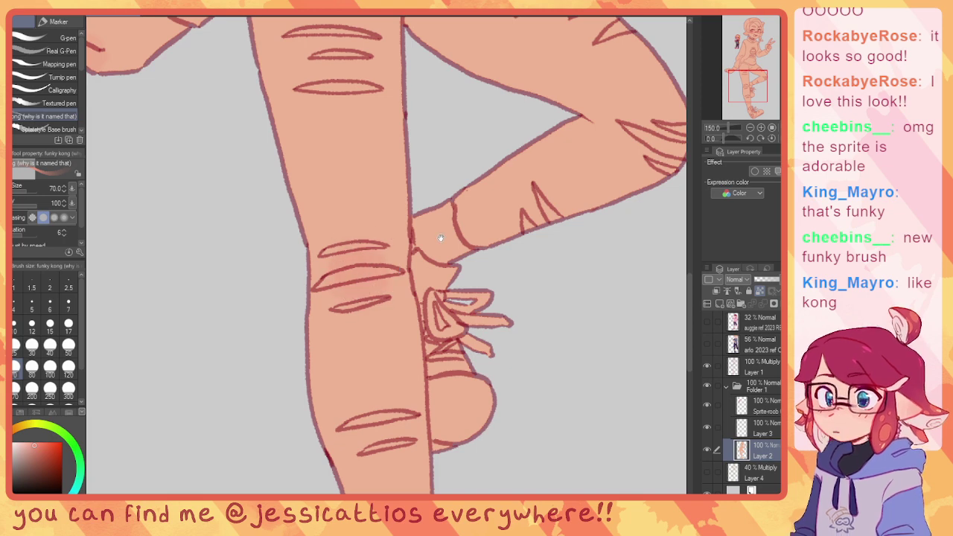
pyautogui.moveTo(598, 175); pyautogui.dragTo(392, 281)
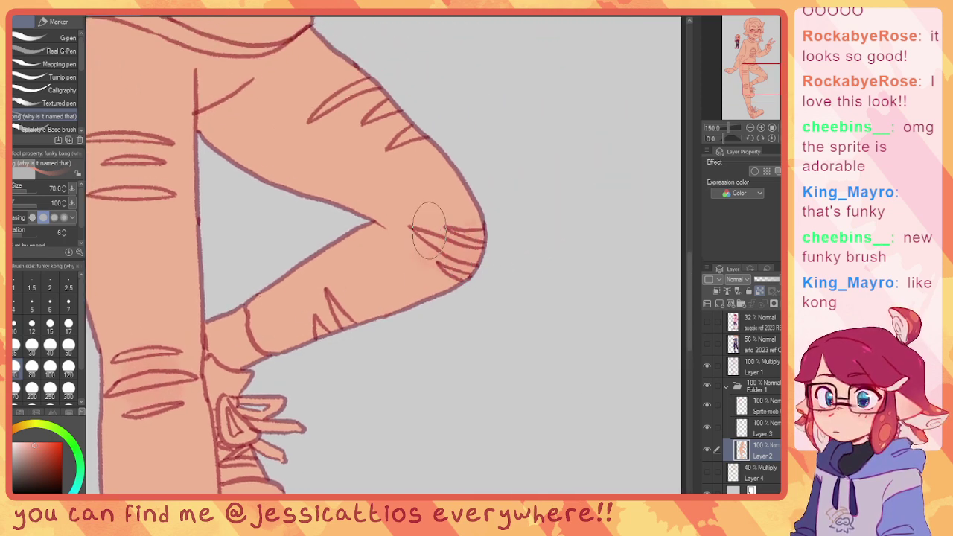
# Step: Create a new layer clipped to the skin base on Layer 2 for the face details
pyautogui.scroll(5, 439, 257)
pyautogui.hscroll(-3, 440, 257)
pyautogui.scroll(5, 417, 224)
pyautogui.scroll(12, 452, 196)
pyautogui.hscroll(6, 424, 253)
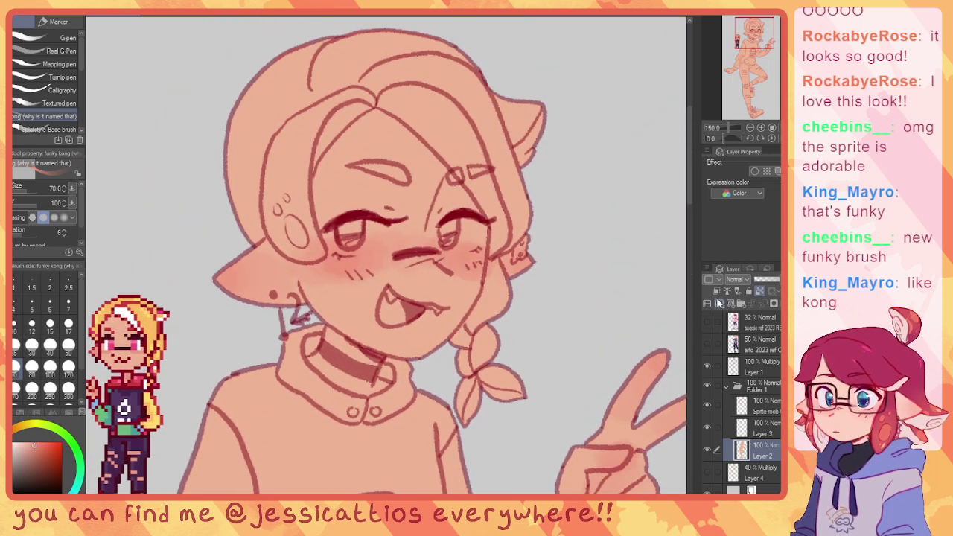
pyautogui.click(719, 303)
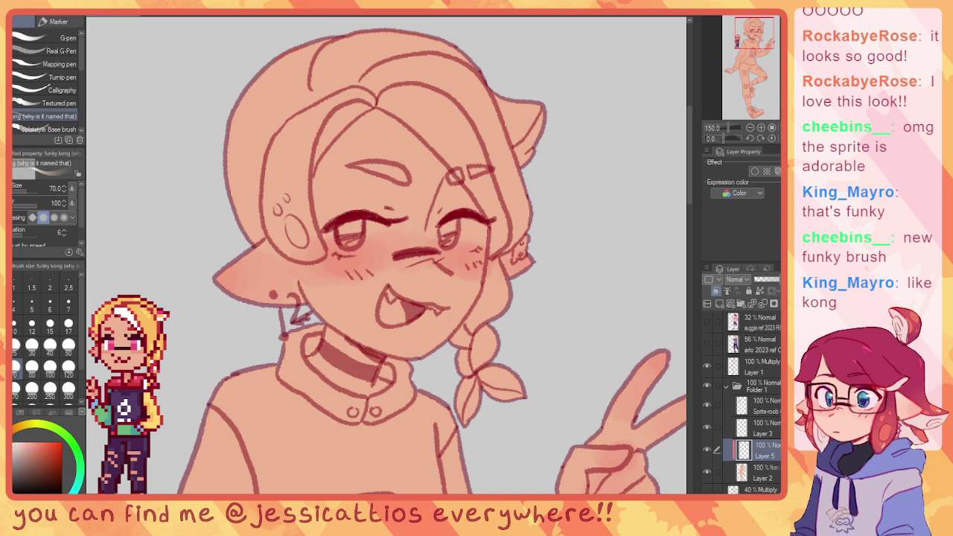
# Step: Fill the white of the viewer's left eye with off-white on the clipped layer using Lasso fill
pyautogui.press('u')
pyautogui.scroll(3, 361, 203)
pyautogui.moveTo(397, 207)
pyautogui.mouseDown()
pyautogui.moveTo(365, 236)
pyautogui.moveTo(378, 206)
pyautogui.moveTo(344, 256)
pyautogui.moveTo(372, 202)
pyautogui.mouseUp()
pyautogui.moveTo(350, 207)
pyautogui.mouseDown()
pyautogui.moveTo(432, 204)
pyautogui.moveTo(375, 194)
pyautogui.moveTo(397, 220)
pyautogui.mouseUp()
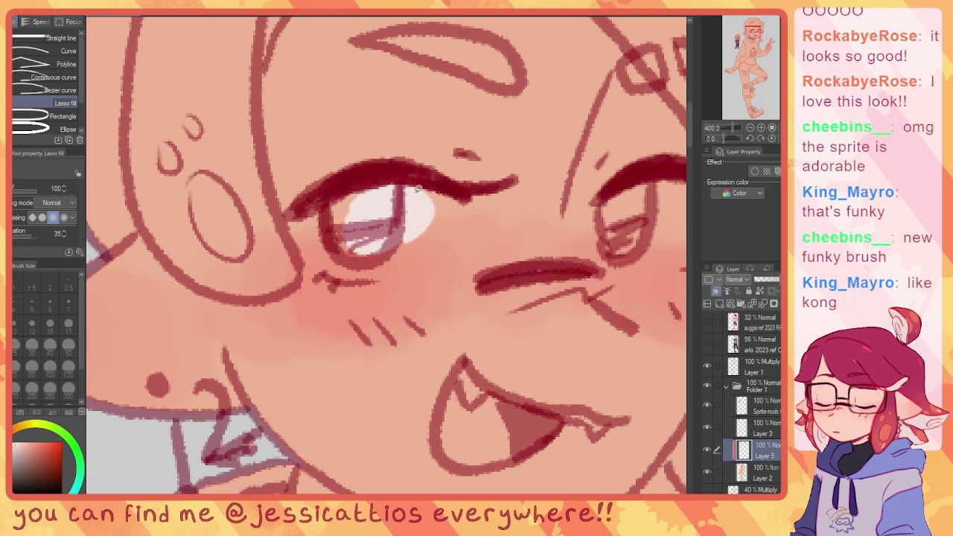
pyautogui.moveTo(450, 191); pyautogui.dragTo(362, 192)
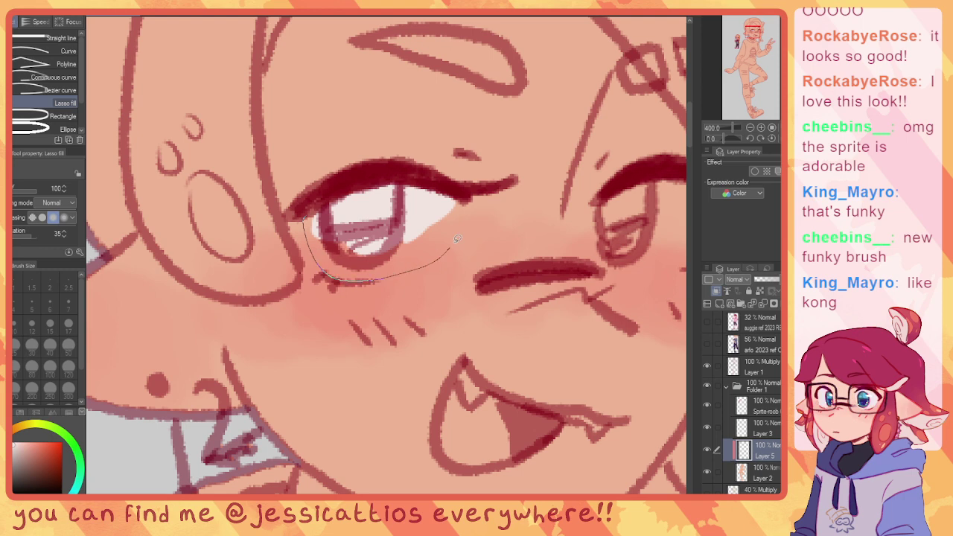
pyautogui.moveTo(459, 191); pyautogui.dragTo(462, 193)
# Step: Fill the white of the viewer's right eye with the same off-white, reaching the lashes and lower lid
pyautogui.moveTo(534, 241); pyautogui.dragTo(293, 240)
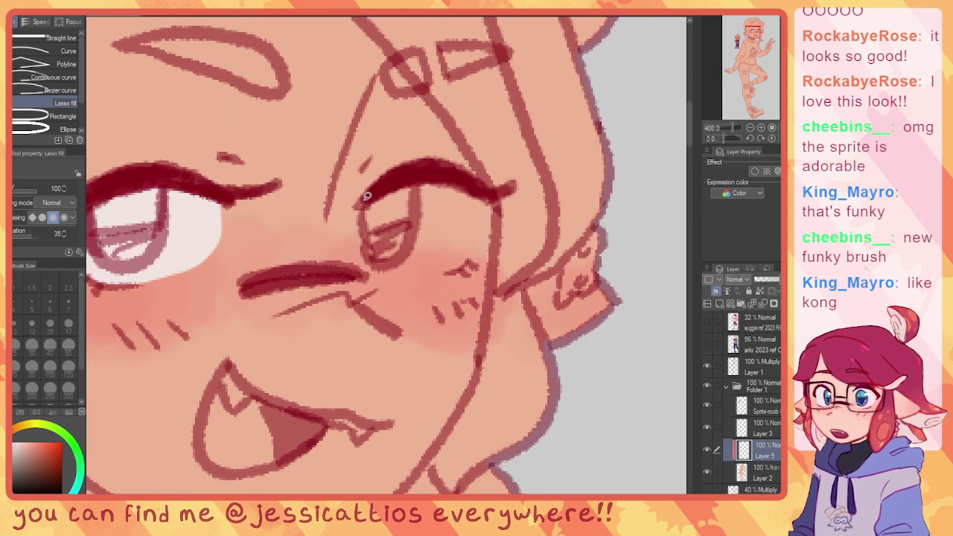
pyautogui.moveTo(367, 202)
pyautogui.mouseDown()
pyautogui.moveTo(427, 246)
pyautogui.moveTo(378, 217)
pyautogui.mouseUp()
pyautogui.moveTo(420, 184)
pyautogui.mouseDown()
pyautogui.moveTo(398, 242)
pyautogui.moveTo(442, 190)
pyautogui.moveTo(460, 188)
pyautogui.moveTo(419, 195)
pyautogui.moveTo(442, 183)
pyautogui.moveTo(426, 200)
pyautogui.mouseUp()
pyautogui.moveTo(452, 188)
pyautogui.mouseDown()
pyautogui.moveTo(470, 231)
pyautogui.moveTo(444, 222)
pyautogui.moveTo(426, 236)
pyautogui.moveTo(438, 216)
pyautogui.mouseUp()
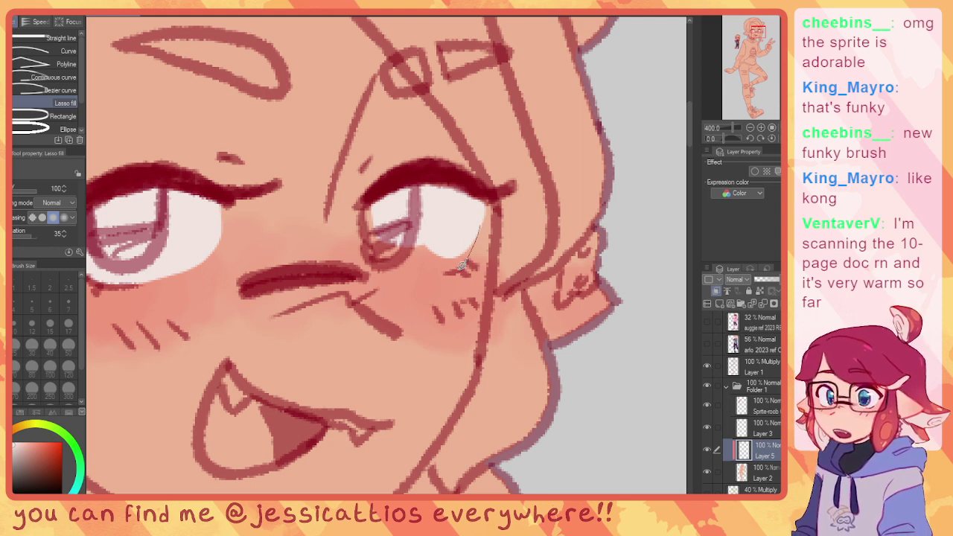
pyautogui.moveTo(424, 268)
pyautogui.mouseDown()
pyautogui.moveTo(379, 214)
pyautogui.moveTo(387, 259)
pyautogui.mouseUp()
pyautogui.moveTo(366, 203); pyautogui.dragTo(367, 240)
pyautogui.moveTo(419, 270); pyautogui.dragTo(426, 268)
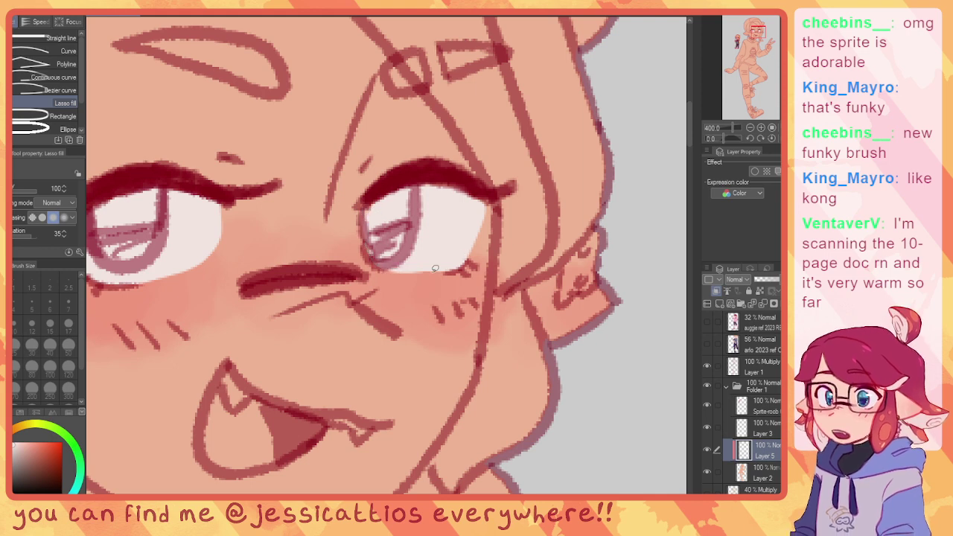
# Step: Fill the two fangs in the open mouth with off-white
pyautogui.moveTo(359, 273); pyautogui.dragTo(437, 201)
pyautogui.moveTo(312, 334)
pyautogui.mouseDown()
pyautogui.moveTo(336, 322)
pyautogui.moveTo(314, 289)
pyautogui.mouseUp()
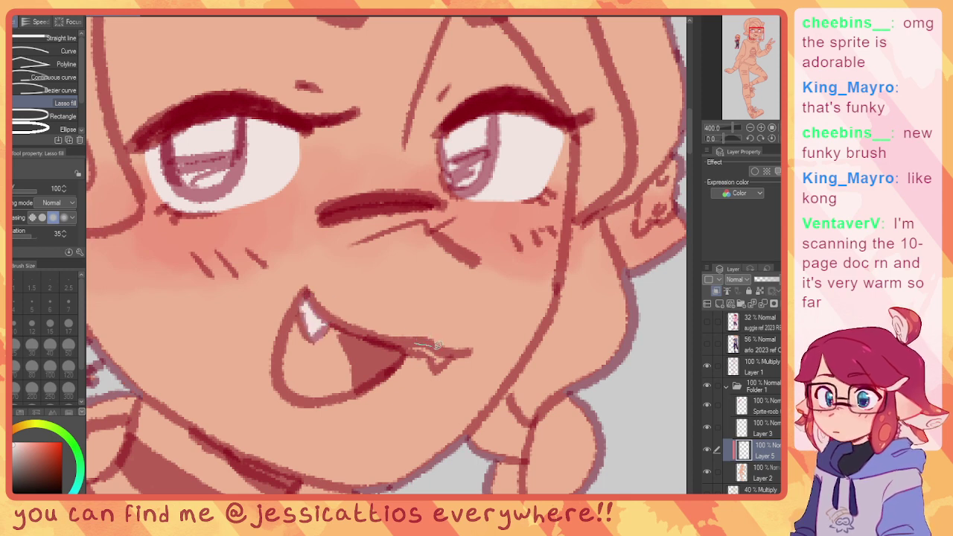
pyautogui.moveTo(444, 363); pyautogui.dragTo(420, 346)
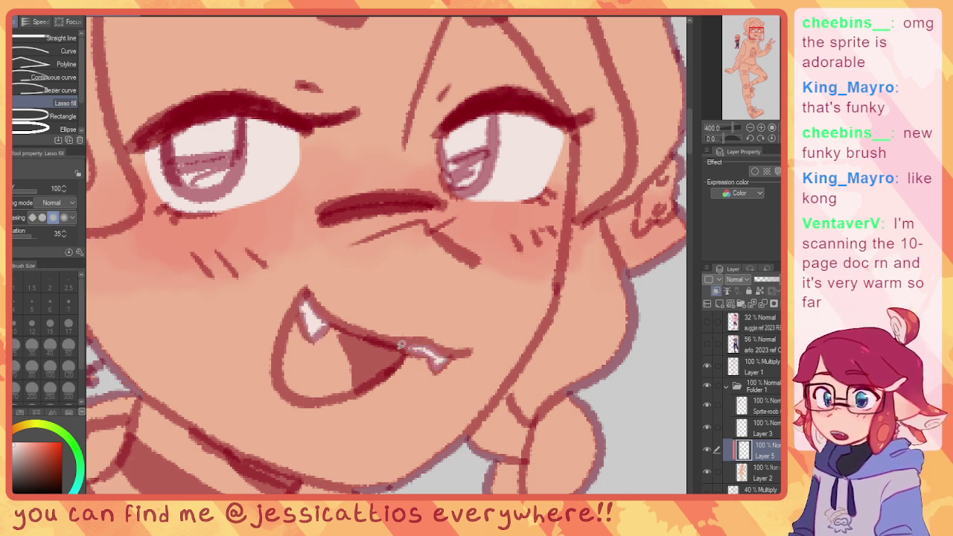
# Step: Sample the magenta of the sprite's eye and fill both of the figure's irises with it
pyautogui.scroll(8, 422, 329)
pyautogui.hscroll(-3, 422, 328)
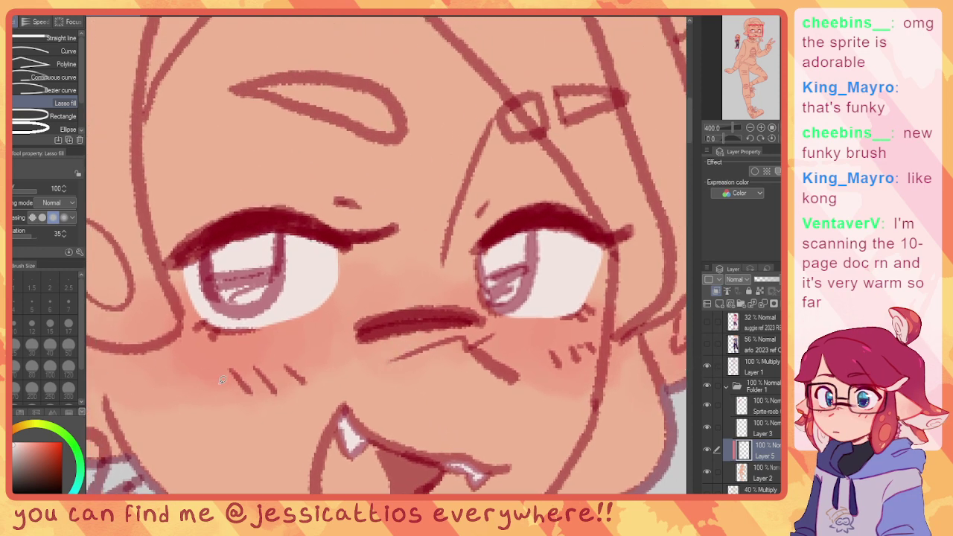
pyautogui.scroll(-2, 256, 322)
pyautogui.moveTo(93, 361); pyautogui.dragTo(368, 274)
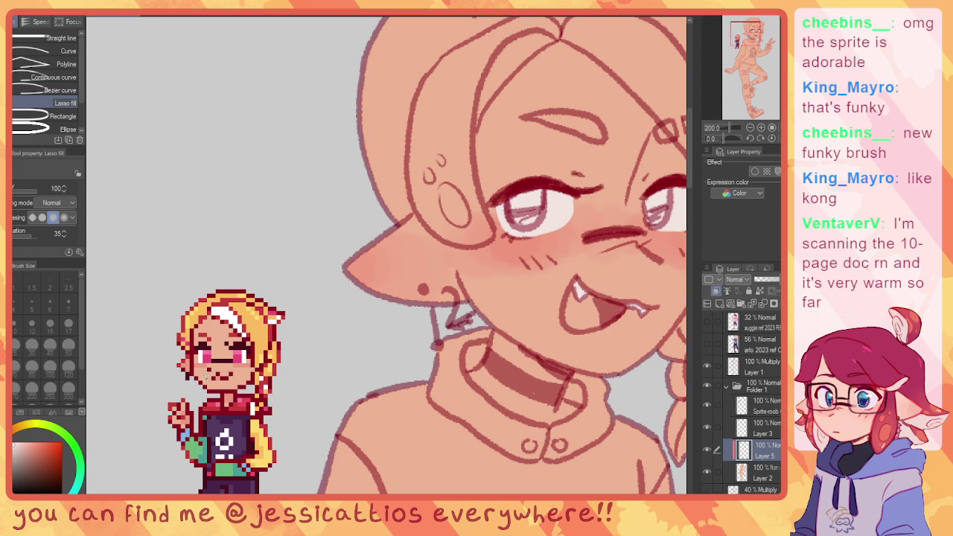
pyautogui.keyDown('alt'); pyautogui.click(238, 360); pyautogui.keyUp('alt')
pyautogui.moveTo(481, 244); pyautogui.dragTo(371, 215)
pyautogui.moveTo(431, 174)
pyautogui.mouseDown()
pyautogui.moveTo(403, 163)
pyautogui.moveTo(438, 160)
pyautogui.moveTo(423, 160)
pyautogui.moveTo(432, 155)
pyautogui.moveTo(417, 171)
pyautogui.moveTo(436, 159)
pyautogui.moveTo(415, 197)
pyautogui.moveTo(417, 158)
pyautogui.moveTo(401, 176)
pyautogui.moveTo(406, 191)
pyautogui.moveTo(438, 174)
pyautogui.mouseUp()
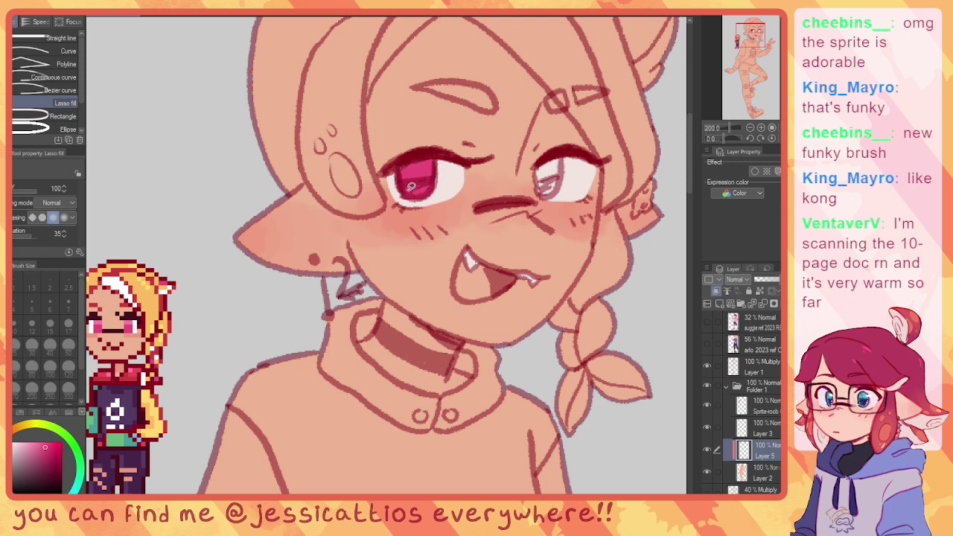
pyautogui.keyDown('alt'); pyautogui.click(451, 182); pyautogui.keyUp('alt')
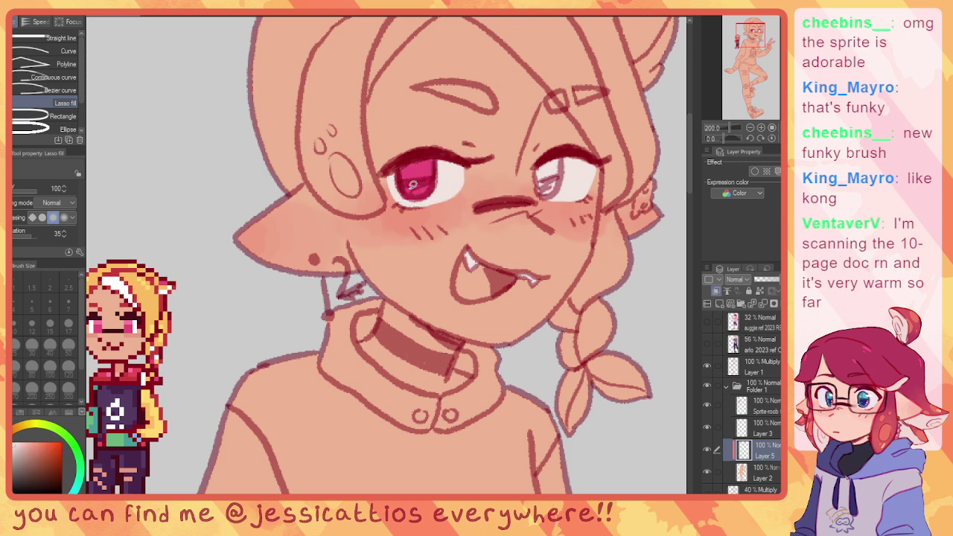
pyautogui.keyDown('alt'); pyautogui.click(421, 172); pyautogui.keyUp('alt')
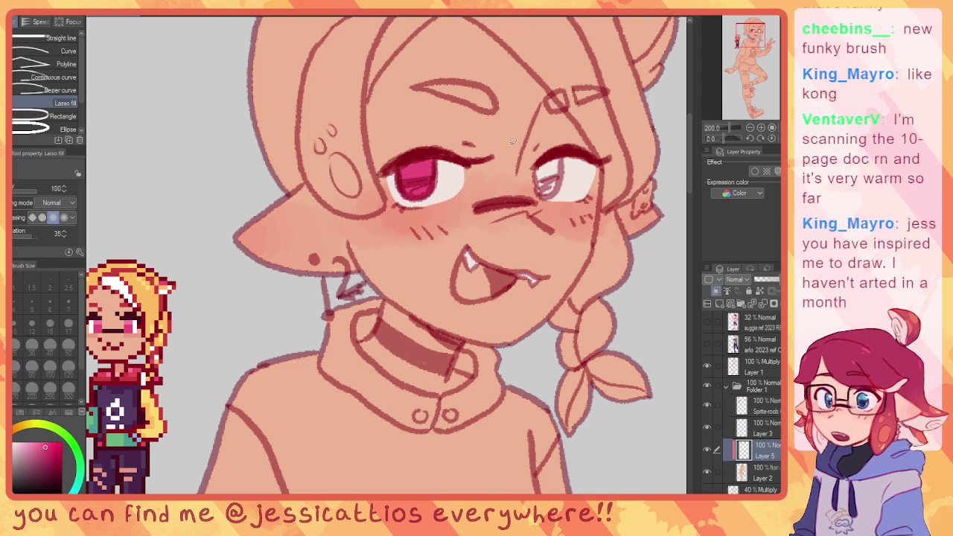
pyautogui.moveTo(548, 159); pyautogui.dragTo(546, 162)
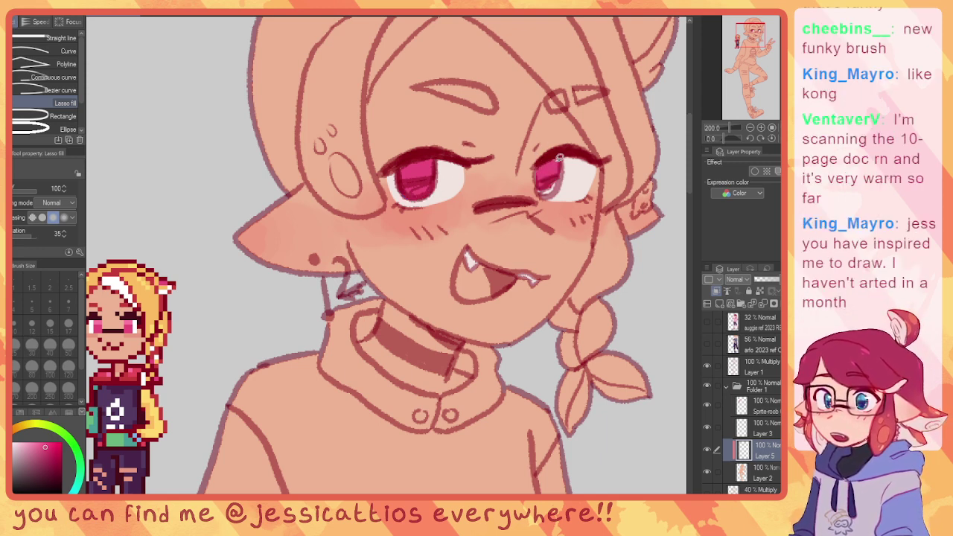
pyautogui.moveTo(561, 160); pyautogui.dragTo(551, 165)
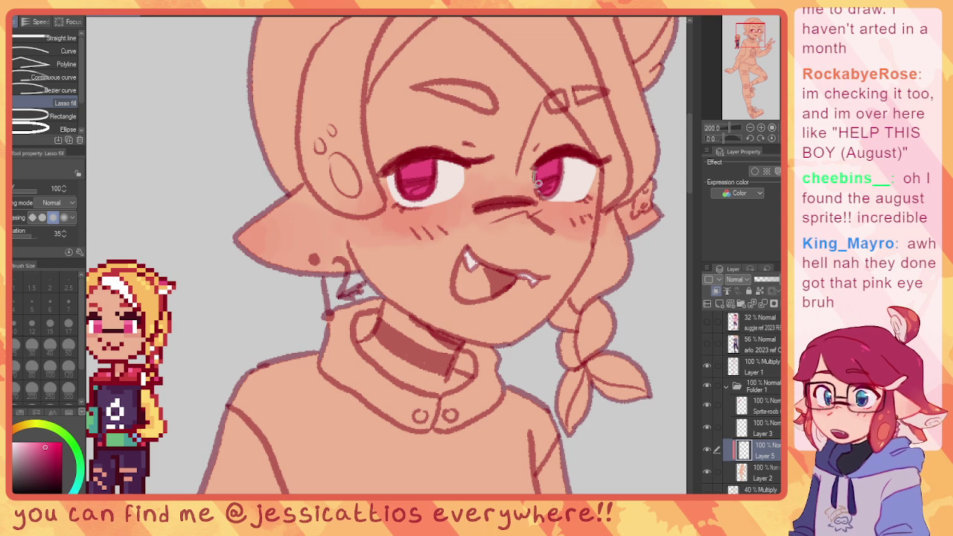
# Step: Finish the magenta fill of the irises and add lighter pink reflections in the upper part of both with Lasso fill
pyautogui.moveTo(563, 188); pyautogui.dragTo(565, 167)
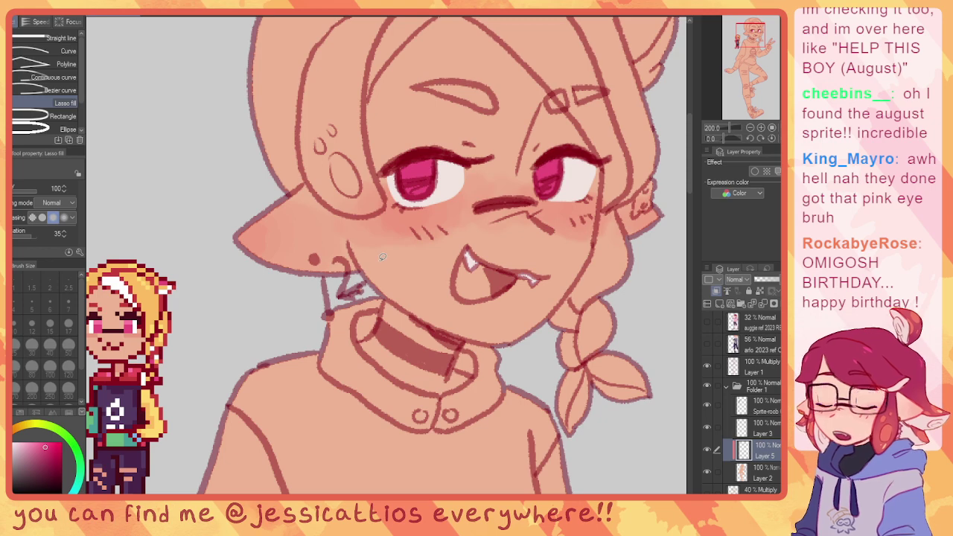
pyautogui.moveTo(359, 227); pyautogui.dragTo(313, 244)
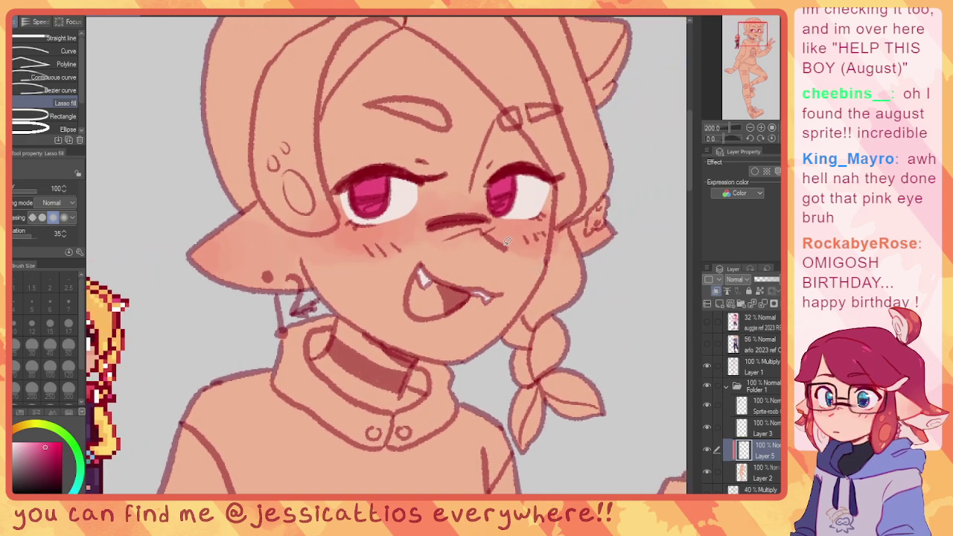
pyautogui.moveTo(417, 225)
pyautogui.mouseDown()
pyautogui.moveTo(466, 254)
pyautogui.moveTo(451, 195)
pyautogui.moveTo(498, 224)
pyautogui.mouseUp()
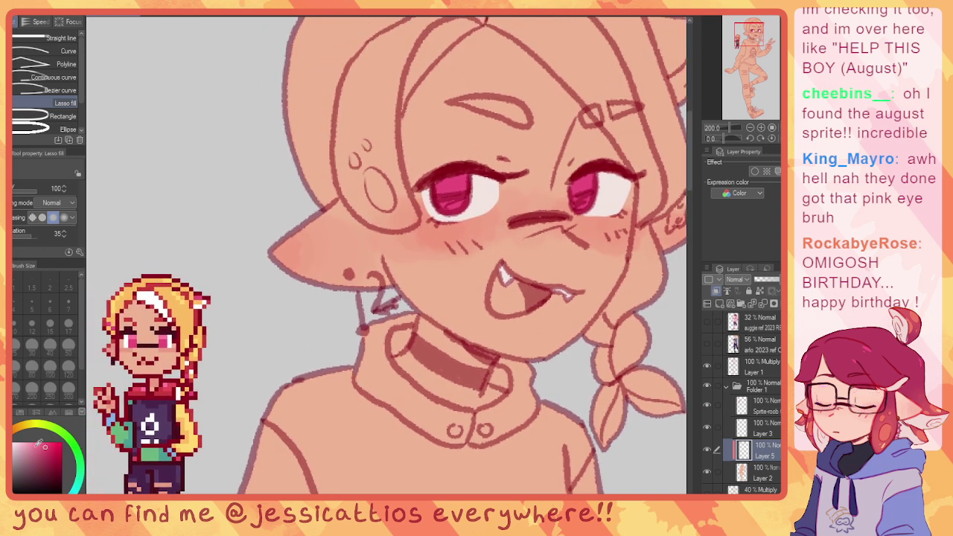
pyautogui.scroll(2, 533, 234)
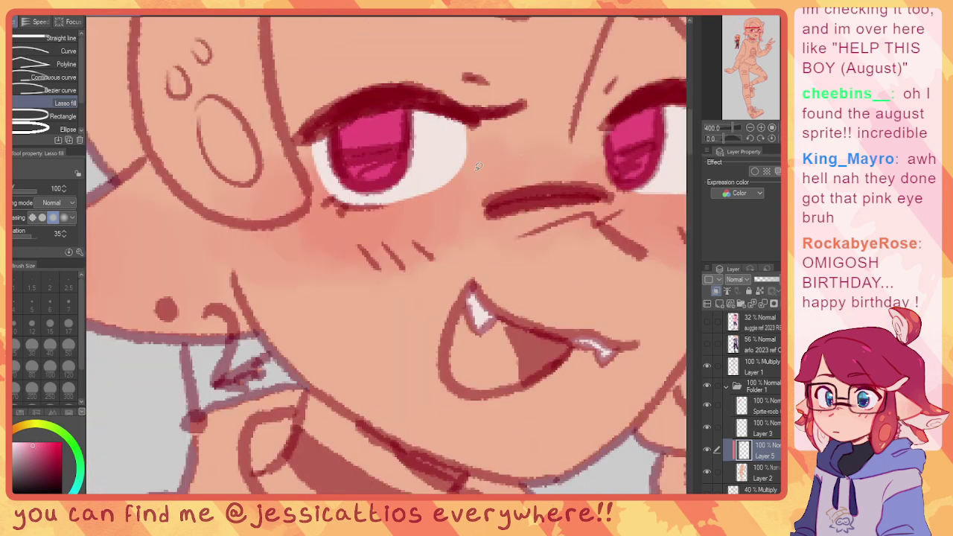
pyautogui.moveTo(409, 158); pyautogui.dragTo(454, 146)
pyautogui.moveTo(551, 145); pyautogui.dragTo(390, 174)
pyautogui.moveTo(524, 169)
pyautogui.mouseDown()
pyautogui.moveTo(511, 184)
pyautogui.moveTo(526, 170)
pyautogui.mouseUp()
pyautogui.moveTo(541, 173)
pyautogui.mouseDown()
pyautogui.moveTo(554, 176)
pyautogui.moveTo(541, 173)
pyautogui.moveTo(531, 145)
pyautogui.moveTo(493, 171)
pyautogui.moveTo(532, 215)
pyautogui.mouseUp()
# Step: Erase the scribbled pupil lines inside both irises on the Multiply line art layer with the Rough eraser, reducing its size to 12
pyautogui.click(760, 429)
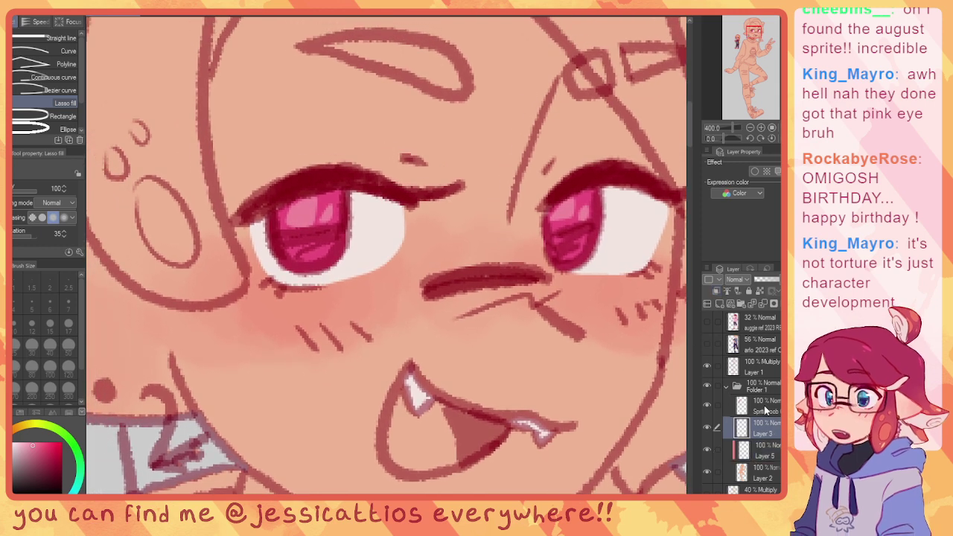
pyautogui.click(756, 368)
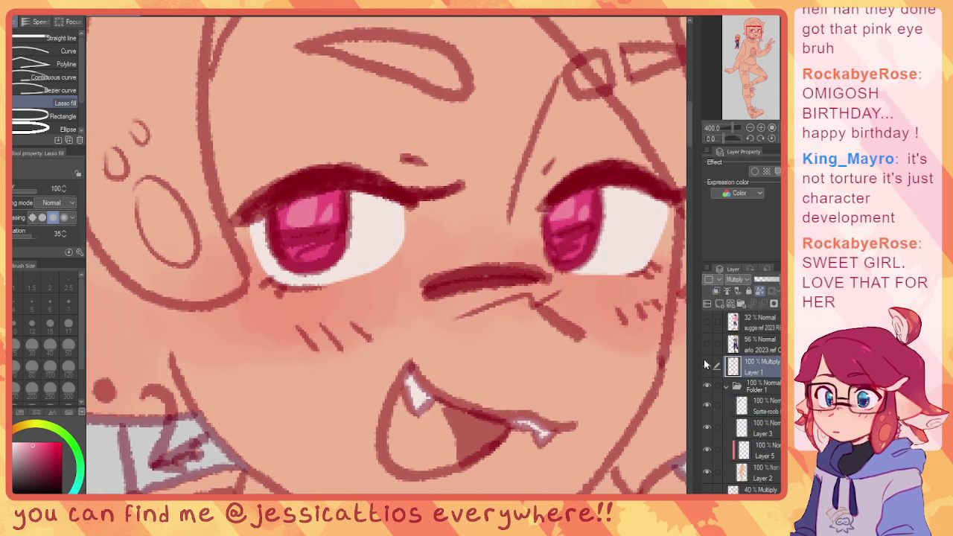
pyautogui.press('e')
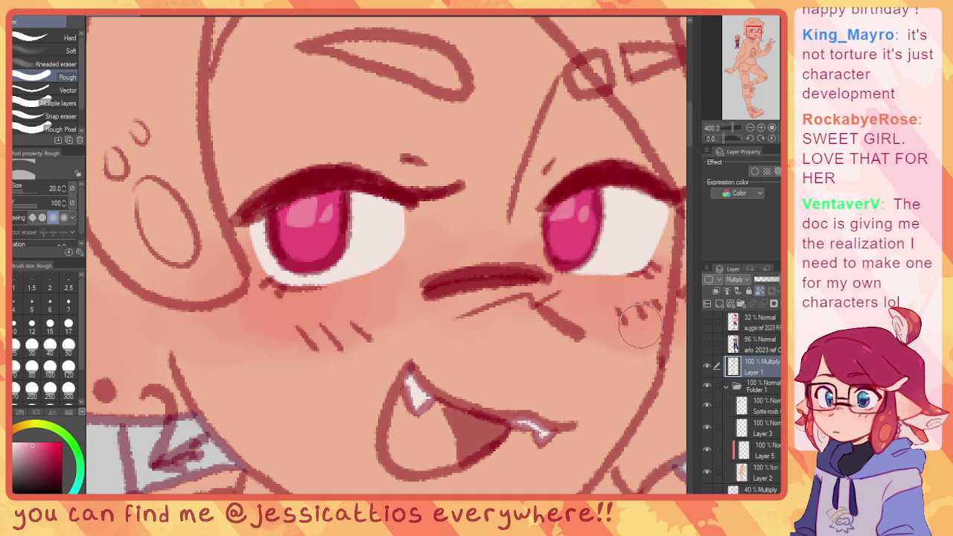
pyautogui.press('[')
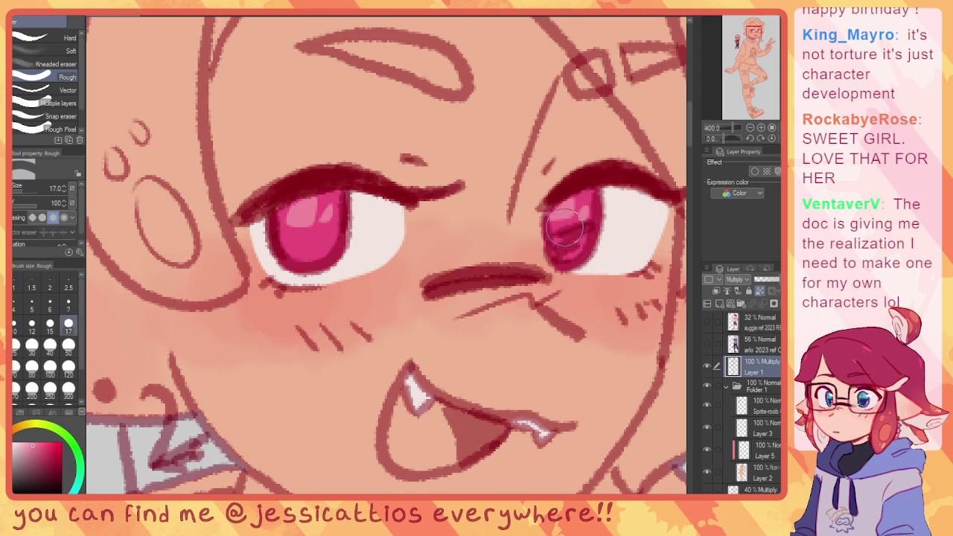
pyautogui.press('[')
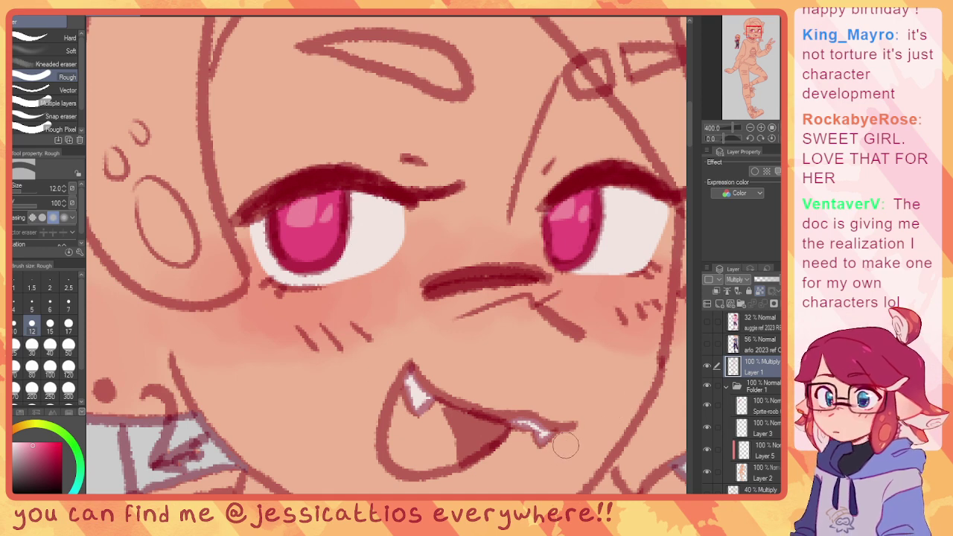
# Step: Fill a darker purple-magenta, heart-like pupil shape in the lower part of both irises on Layer 5 using Lasso fill
pyautogui.scroll(-2, 537, 442)
pyautogui.moveTo(528, 348)
pyautogui.mouseDown()
pyautogui.moveTo(492, 263)
pyautogui.moveTo(458, 226)
pyautogui.mouseUp()
pyautogui.moveTo(483, 276); pyautogui.dragTo(467, 243)
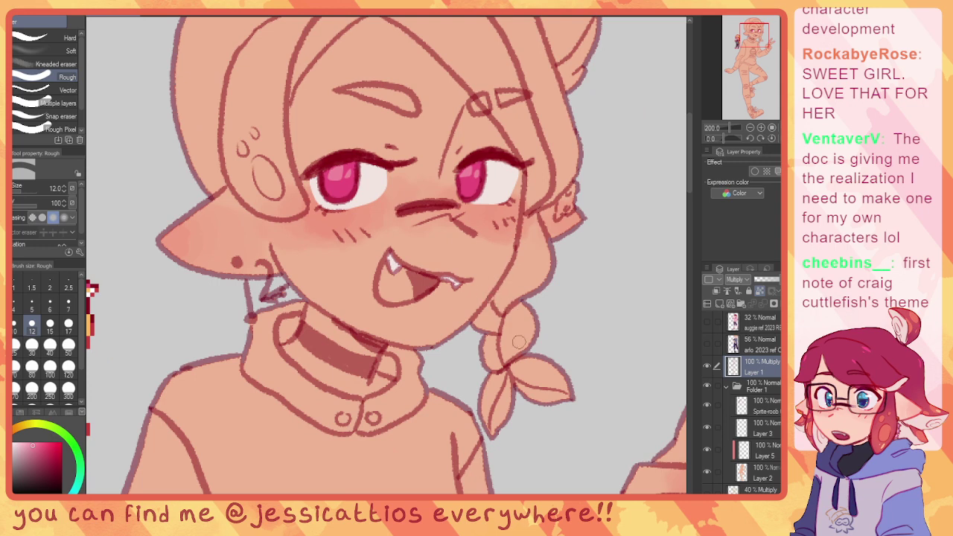
pyautogui.click(750, 429)
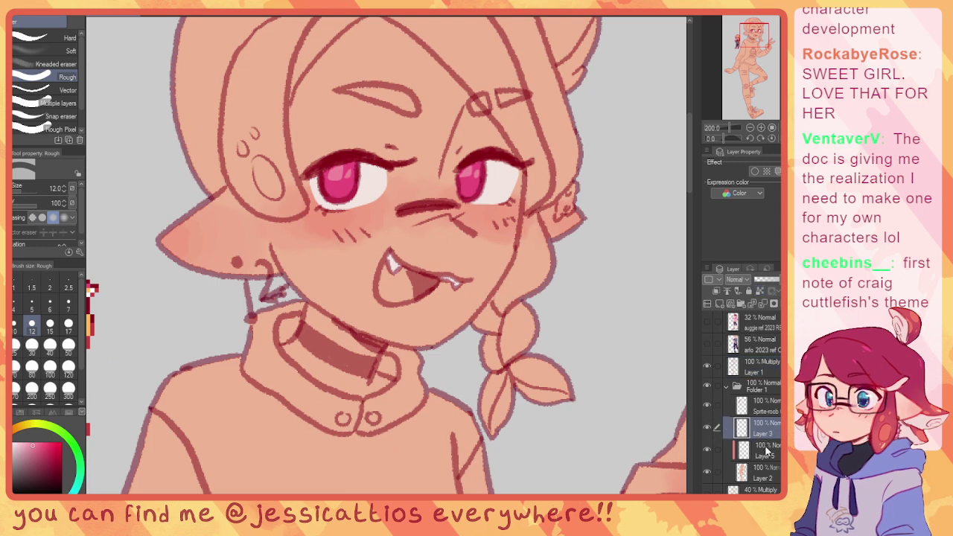
pyautogui.click(765, 457)
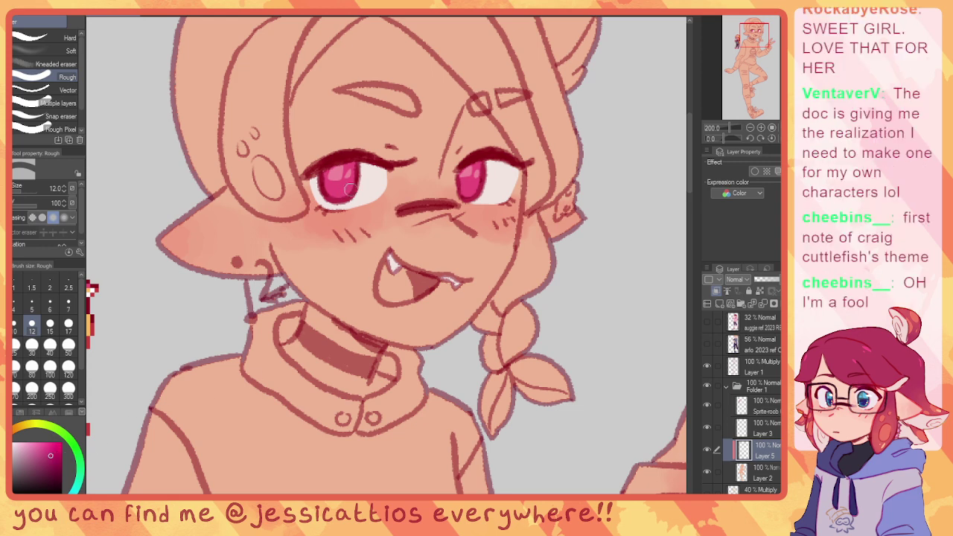
pyautogui.press('u')
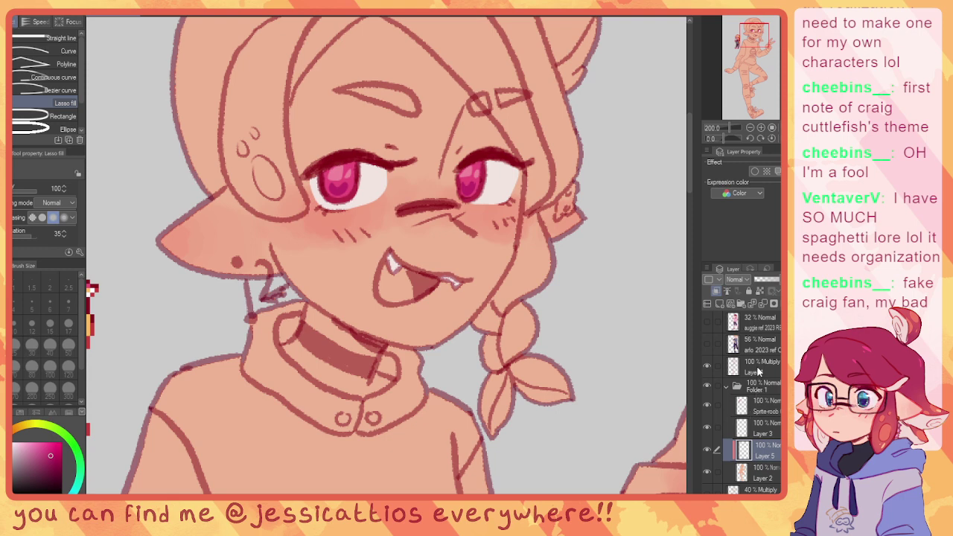
# Step: Add a layer named "eye shines" above the line art and fill two white highlights on the viewer's left iris
pyautogui.click(757, 370)
pyautogui.click(719, 304)
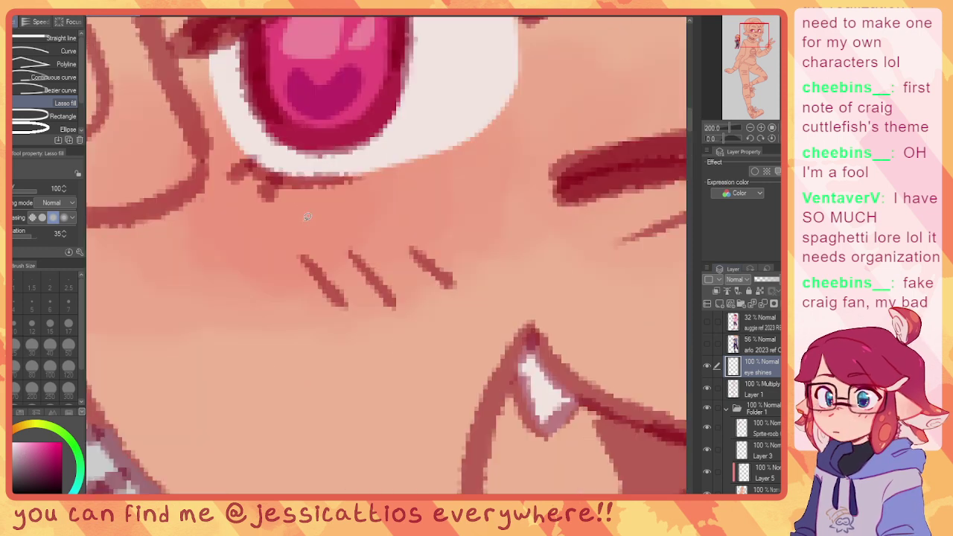
pyautogui.moveTo(336, 103); pyautogui.dragTo(353, 292)
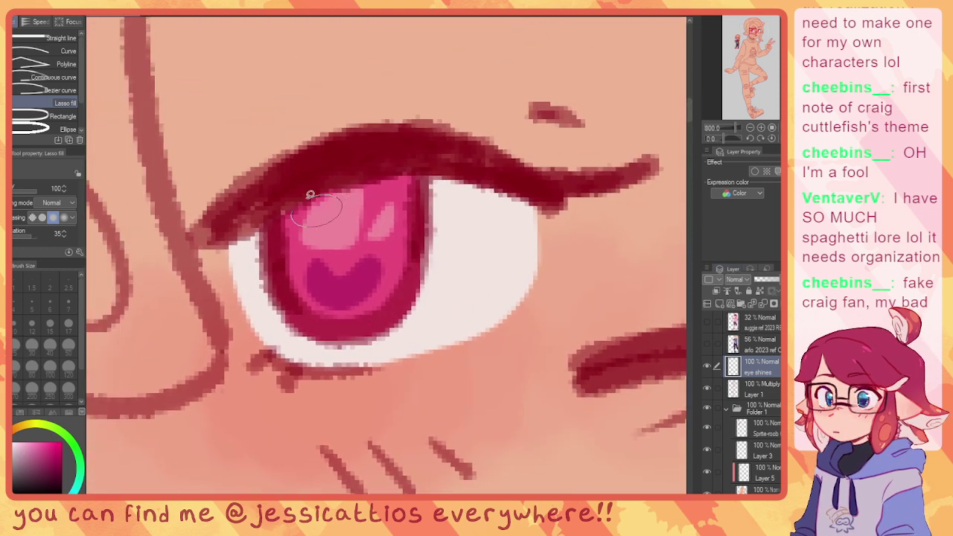
pyautogui.moveTo(311, 195); pyautogui.dragTo(312, 195)
pyautogui.moveTo(447, 273); pyautogui.dragTo(416, 270)
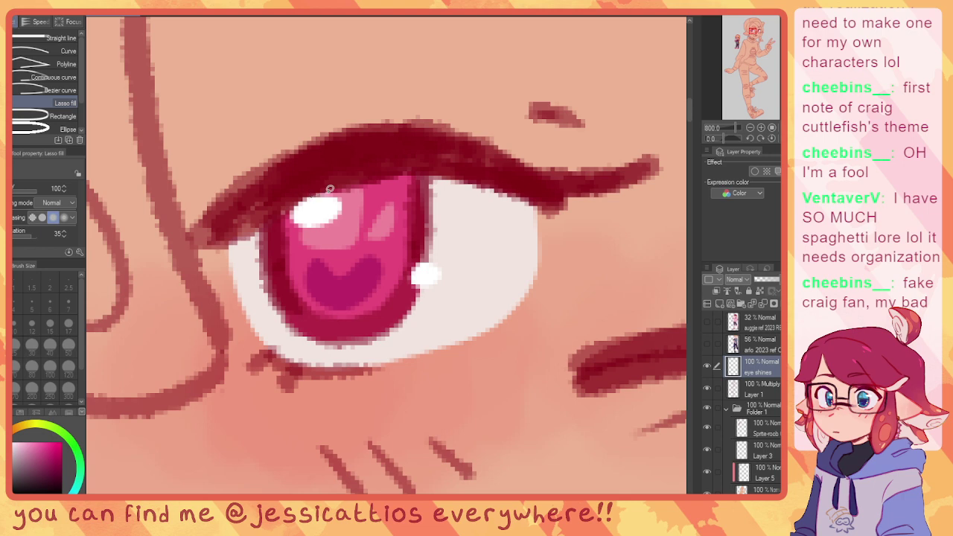
# Step: Fill two matching white highlights on the viewer's right iris, one under the lashes and one at the outer edge
pyautogui.scroll(-2, 388, 205)
pyautogui.scroll(2, 314, 256)
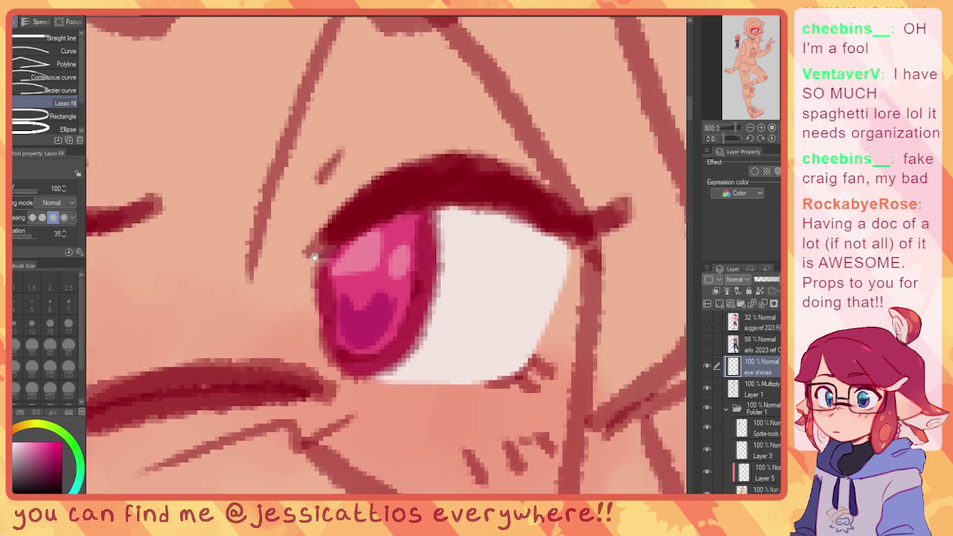
pyautogui.moveTo(375, 223)
pyautogui.mouseDown()
pyautogui.moveTo(356, 254)
pyautogui.moveTo(361, 237)
pyautogui.mouseUp()
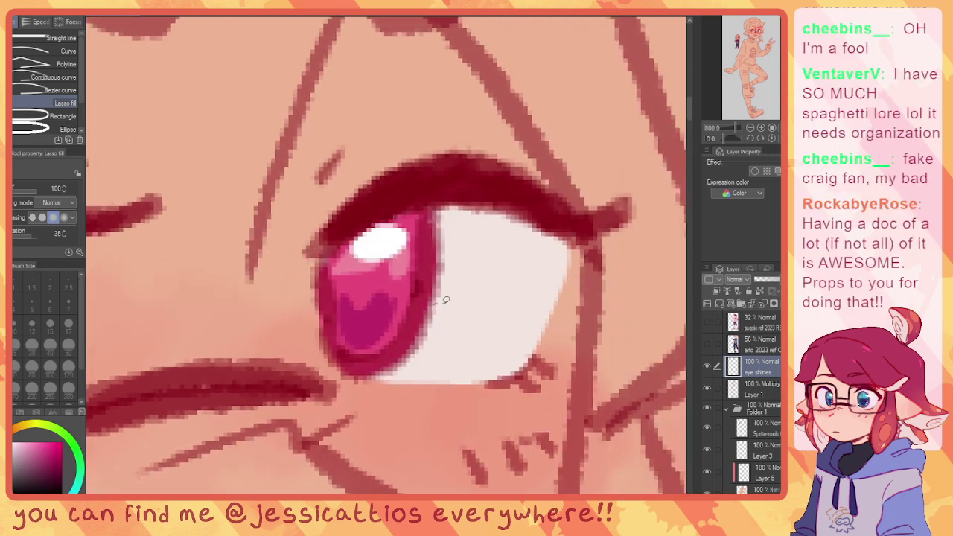
pyautogui.moveTo(446, 299); pyautogui.dragTo(453, 308)
pyautogui.scroll(-2, 298, 328)
# Step: Pick a light yellow and fill a small star near the outer highlight in the viewer's left iris
pyautogui.moveTo(264, 274); pyautogui.dragTo(415, 219)
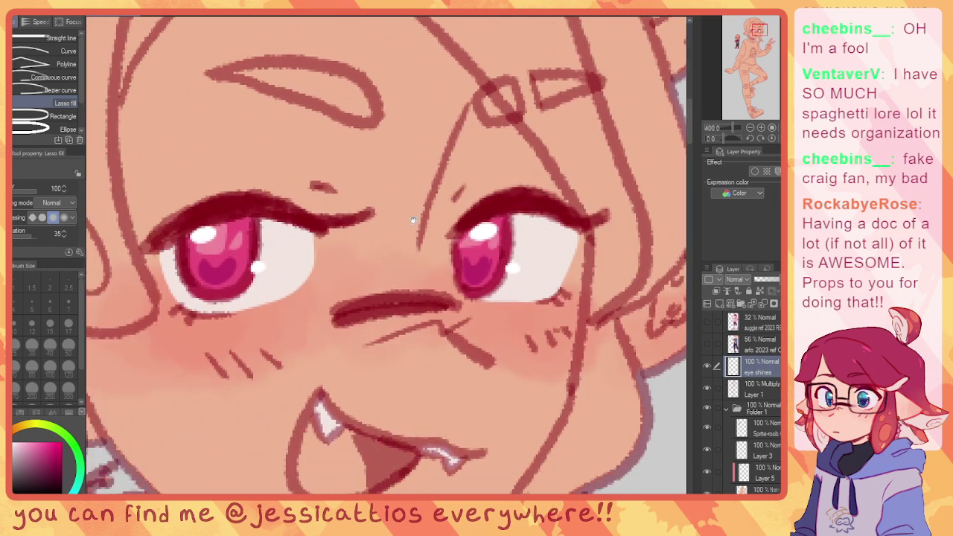
pyautogui.moveTo(320, 251)
pyautogui.mouseDown()
pyautogui.moveTo(396, 242)
pyautogui.moveTo(382, 234)
pyautogui.mouseUp()
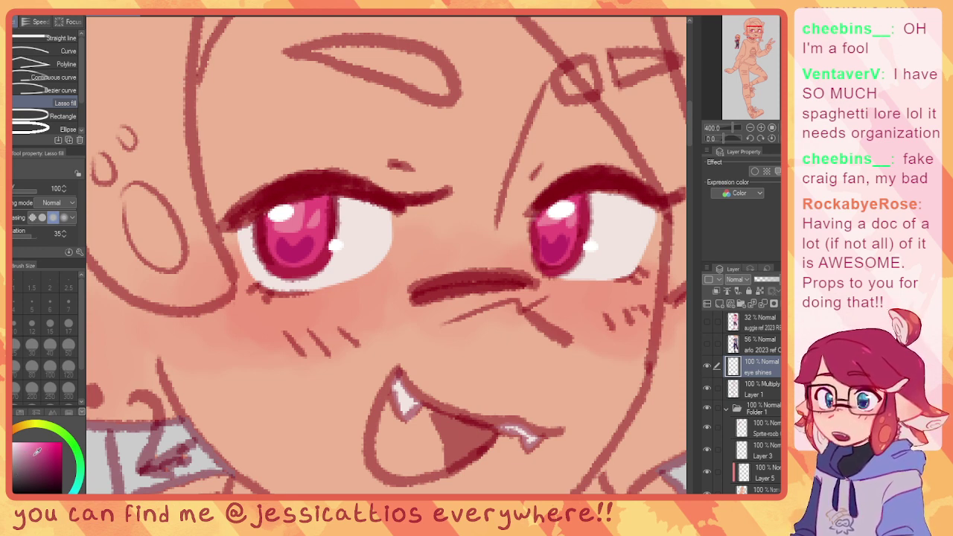
pyautogui.click(13, 433)
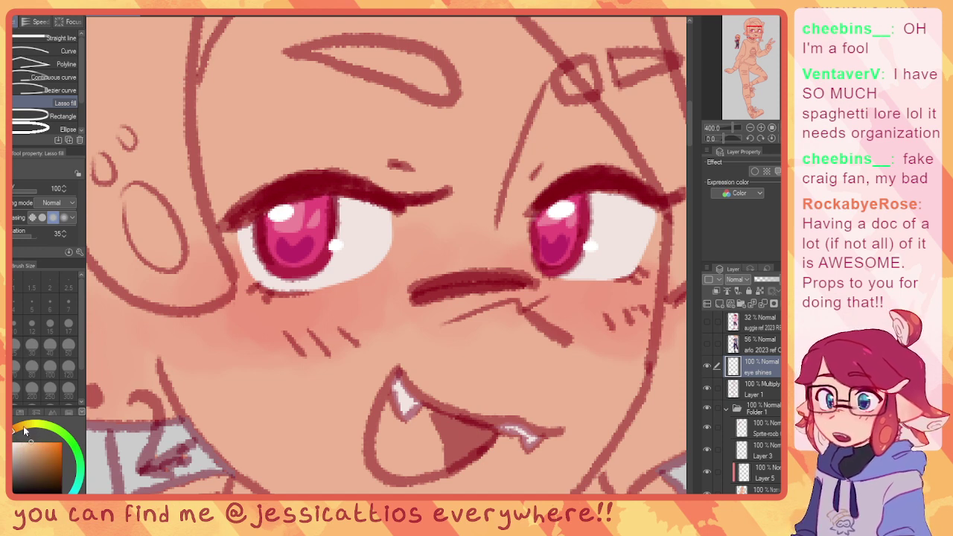
pyautogui.moveTo(25, 431); pyautogui.dragTo(23, 426)
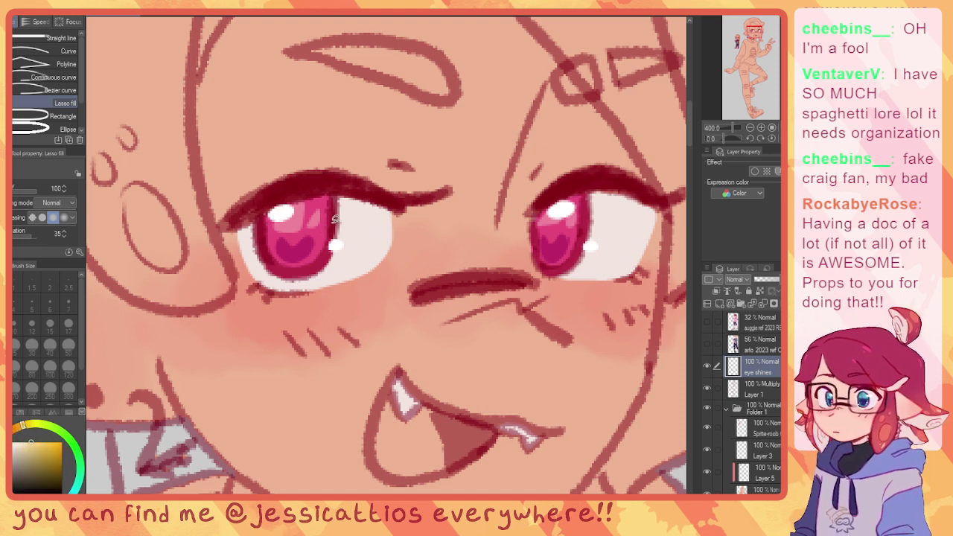
pyautogui.scroll(2, 326, 257)
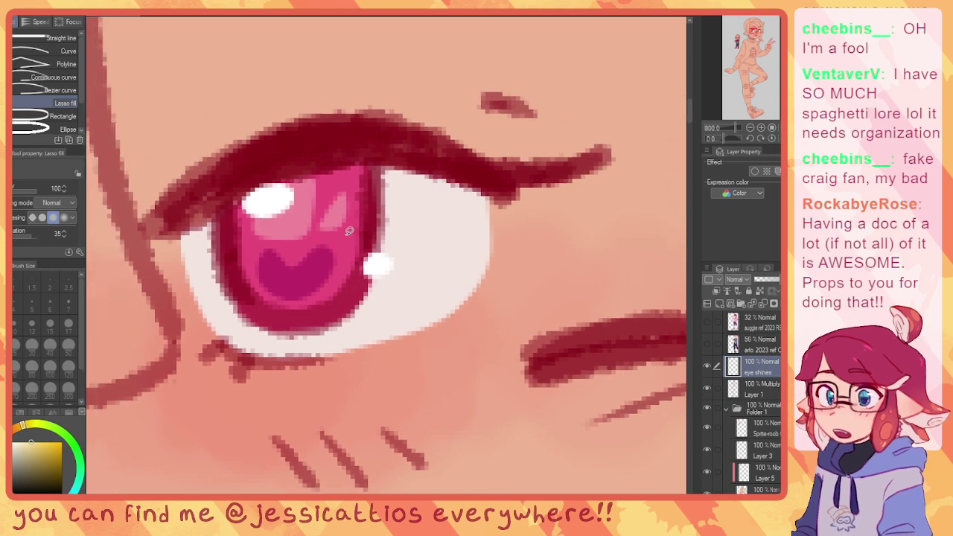
pyautogui.moveTo(350, 242); pyautogui.dragTo(345, 249)
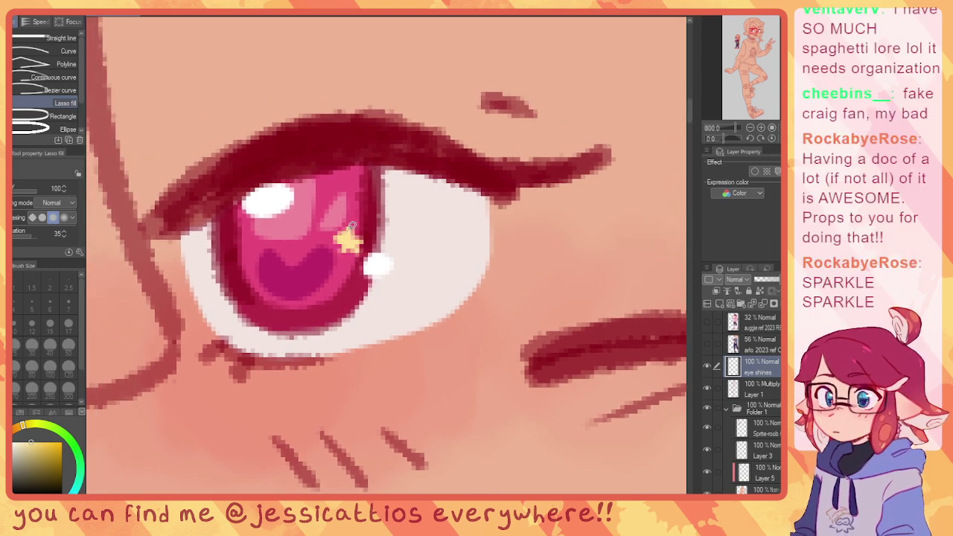
# Step: Fill a matching small yellow star in the viewer's right iris beside its outer white highlight
pyautogui.moveTo(586, 214); pyautogui.dragTo(330, 246)
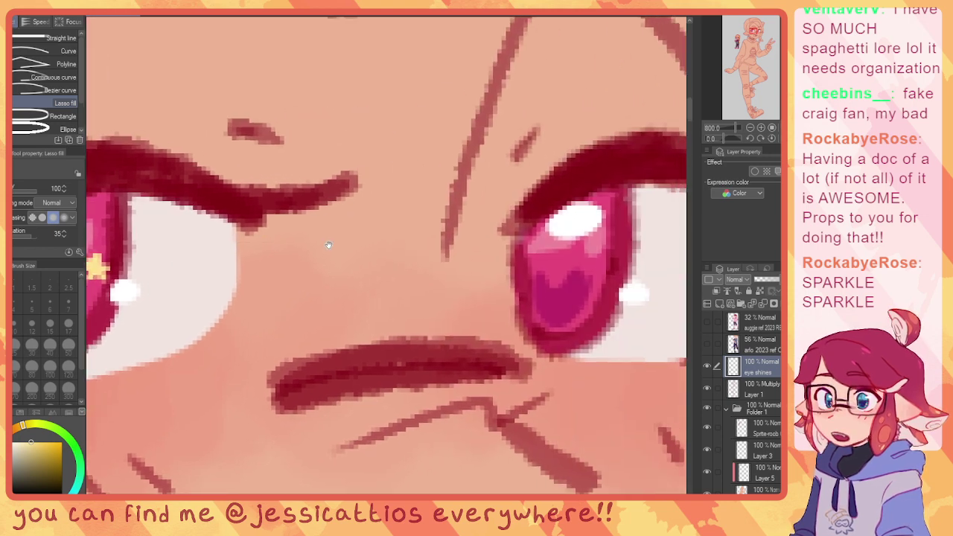
pyautogui.moveTo(569, 264); pyautogui.dragTo(434, 282)
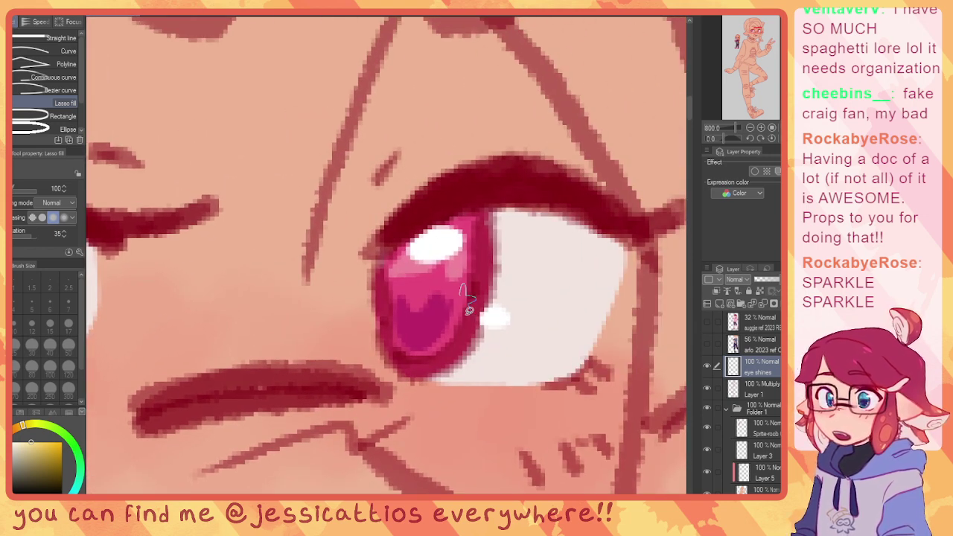
pyautogui.moveTo(462, 290); pyautogui.dragTo(463, 289)
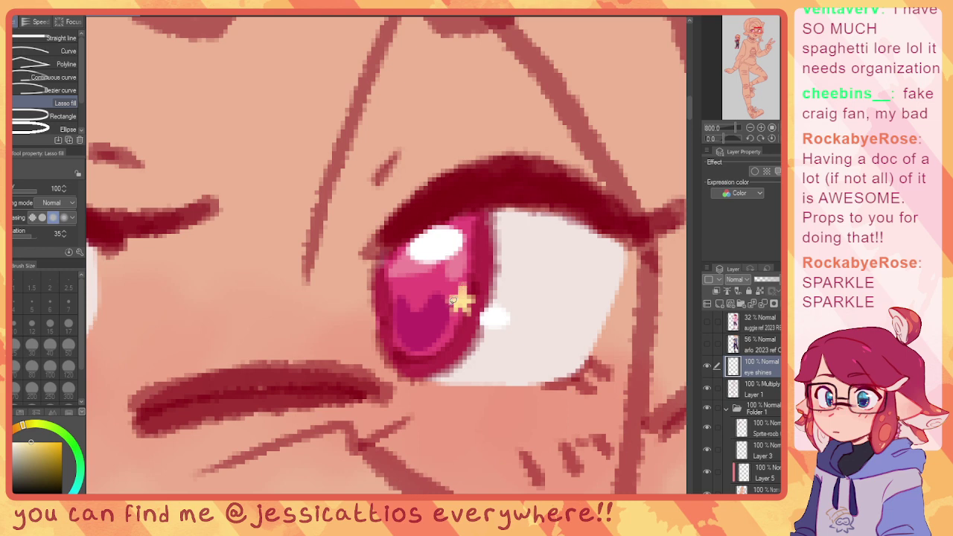
# Step: Pick a light blue-violet and fill a small heart at the lower edge of the pupil in both irises
pyautogui.moveTo(406, 305); pyautogui.dragTo(629, 216)
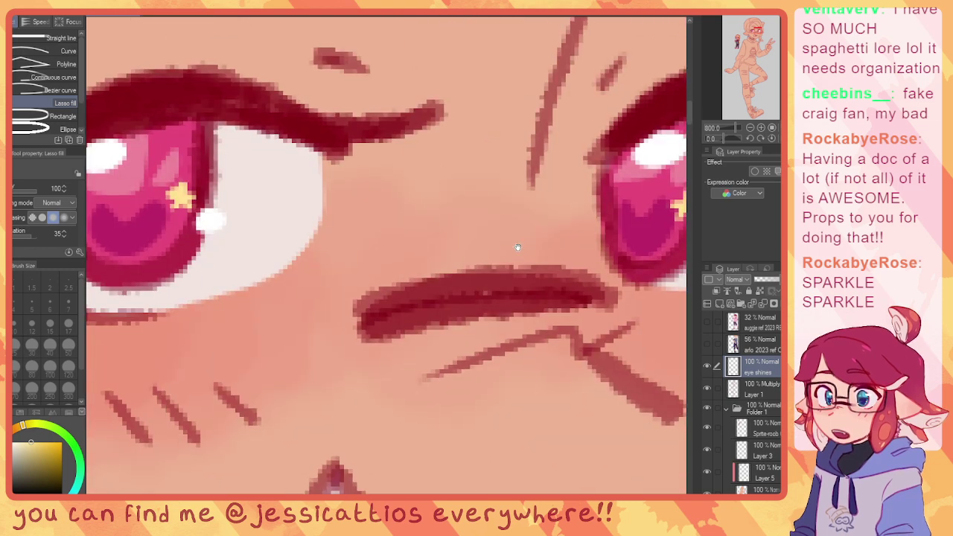
pyautogui.moveTo(368, 276); pyautogui.dragTo(518, 292)
pyautogui.click(50, 510)
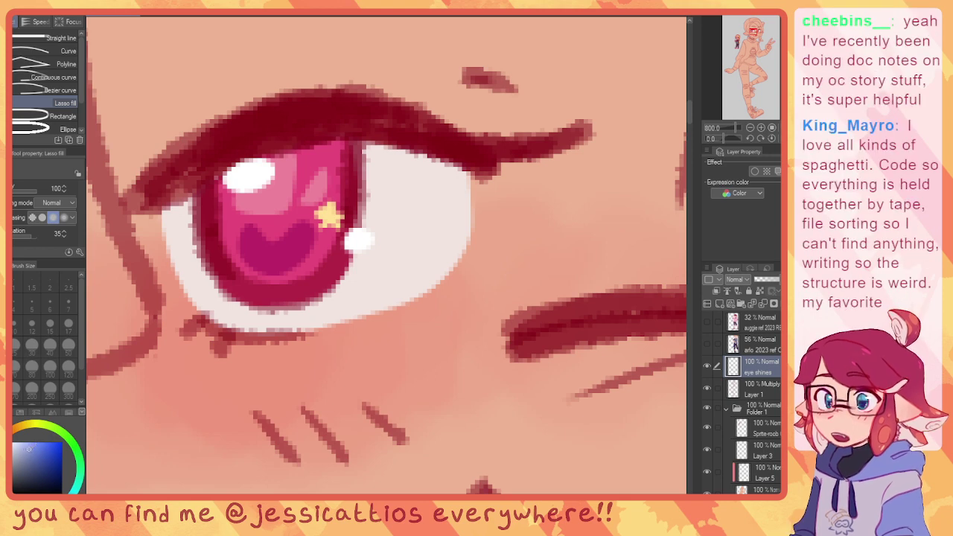
pyautogui.moveTo(256, 258); pyautogui.dragTo(249, 261)
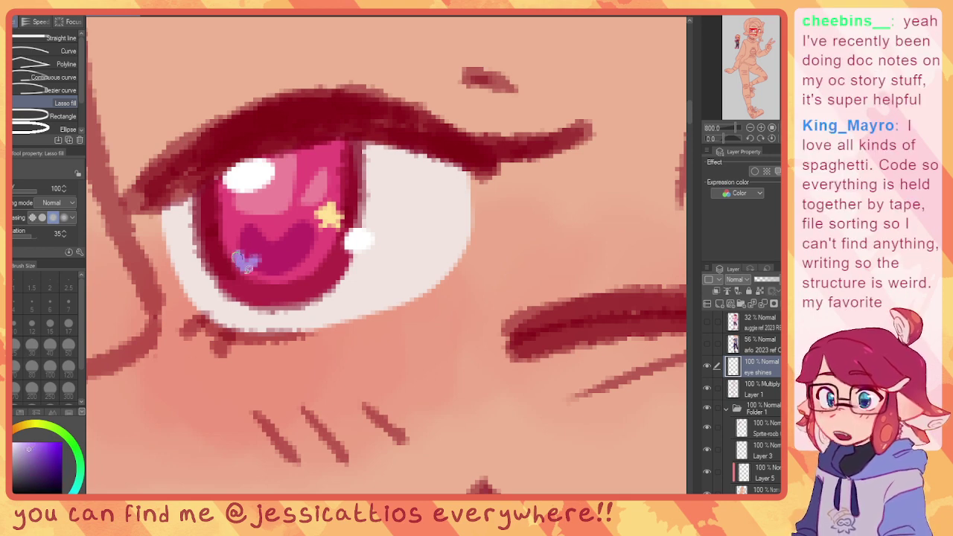
pyautogui.moveTo(471, 230); pyautogui.dragTo(202, 285)
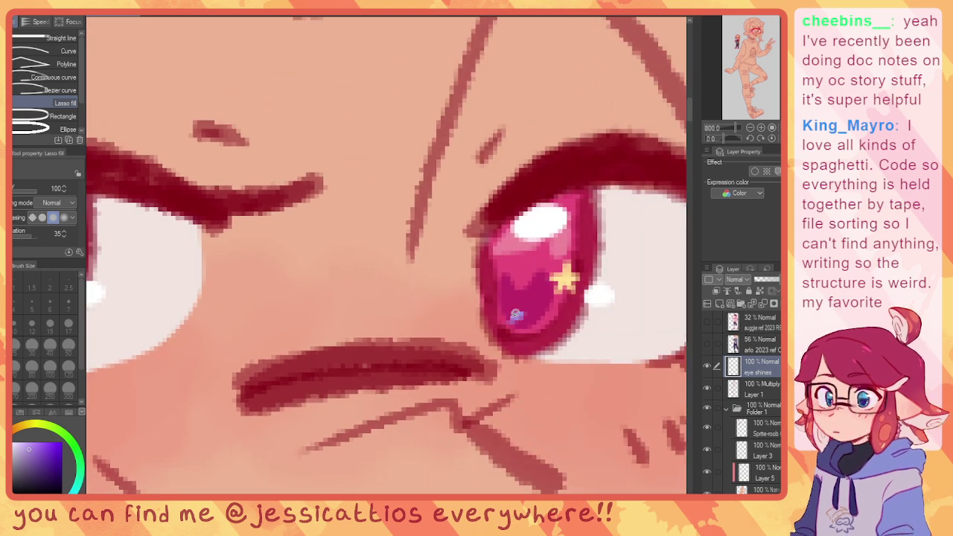
pyautogui.moveTo(516, 314); pyautogui.dragTo(516, 315)
# Step: Lock the transparency of the eye-whites layer, Layer 5, and recolour the viewer's right eye white with a brighter white
pyautogui.scroll(-6, 356, 311)
pyautogui.scroll(-1, 351, 269)
pyautogui.moveTo(410, 287); pyautogui.dragTo(463, 209)
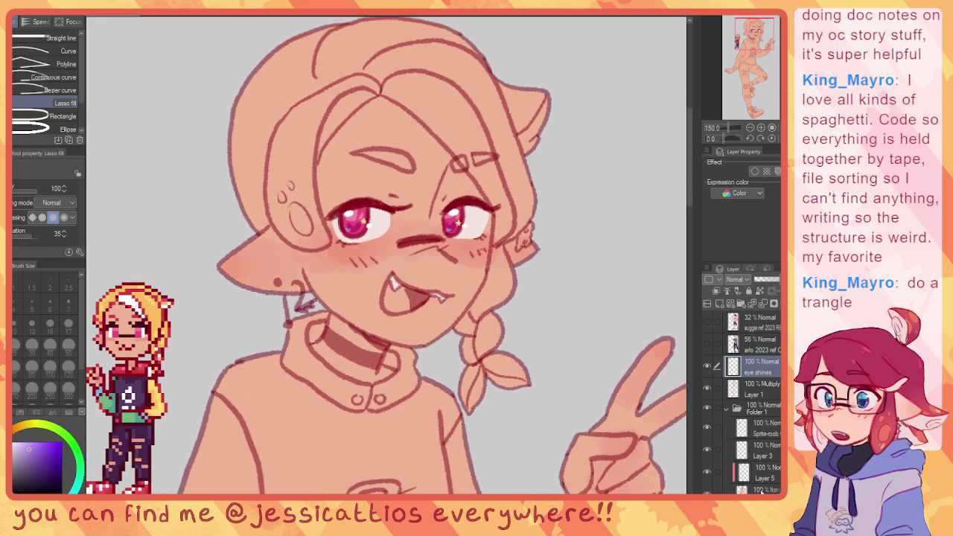
pyautogui.click(764, 476)
pyautogui.scroll(3, 476, 326)
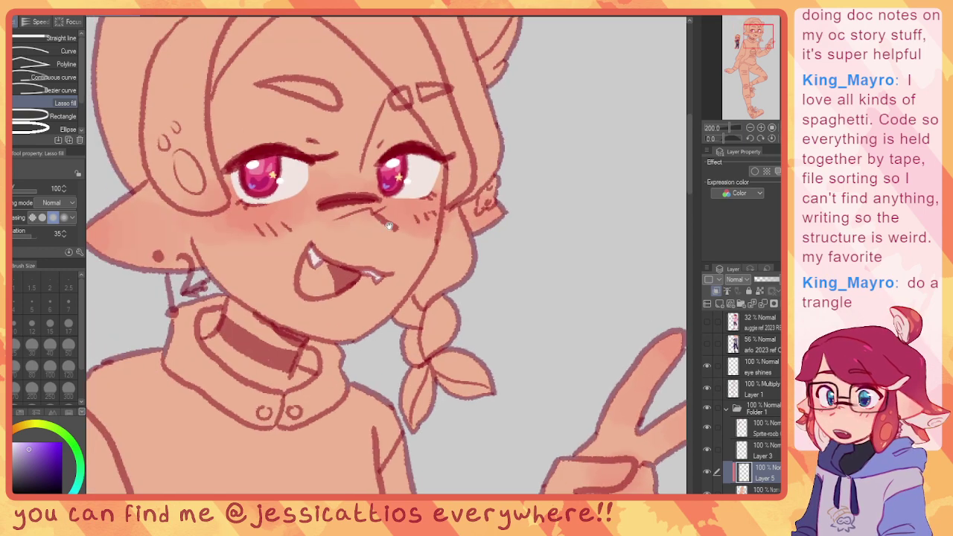
pyautogui.moveTo(487, 230); pyautogui.dragTo(453, 255)
pyautogui.keyDown('alt'); pyautogui.click(476, 228); pyautogui.keyUp('alt')
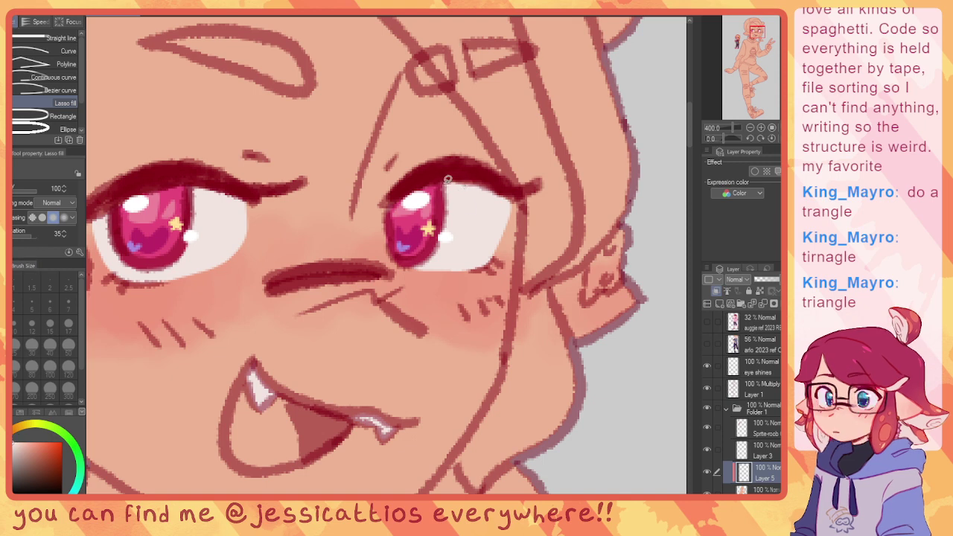
pyautogui.click(761, 291)
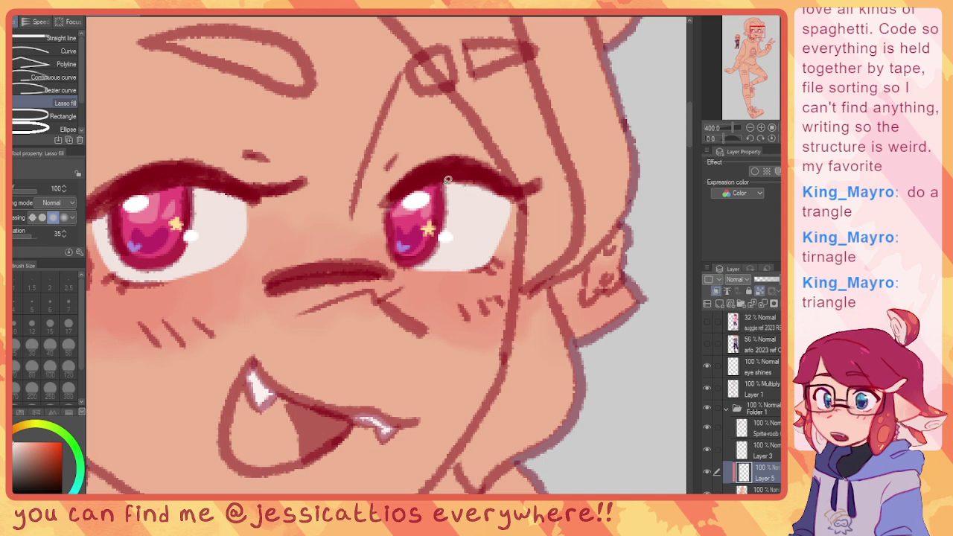
pyautogui.moveTo(424, 262)
pyautogui.mouseDown()
pyautogui.moveTo(525, 137)
pyautogui.moveTo(417, 216)
pyautogui.mouseUp()
# Step: Recolour the viewer's left eye white around the iris with the same brighter white
pyautogui.moveTo(289, 216)
pyautogui.mouseDown()
pyautogui.moveTo(421, 191)
pyautogui.moveTo(491, 235)
pyautogui.mouseUp()
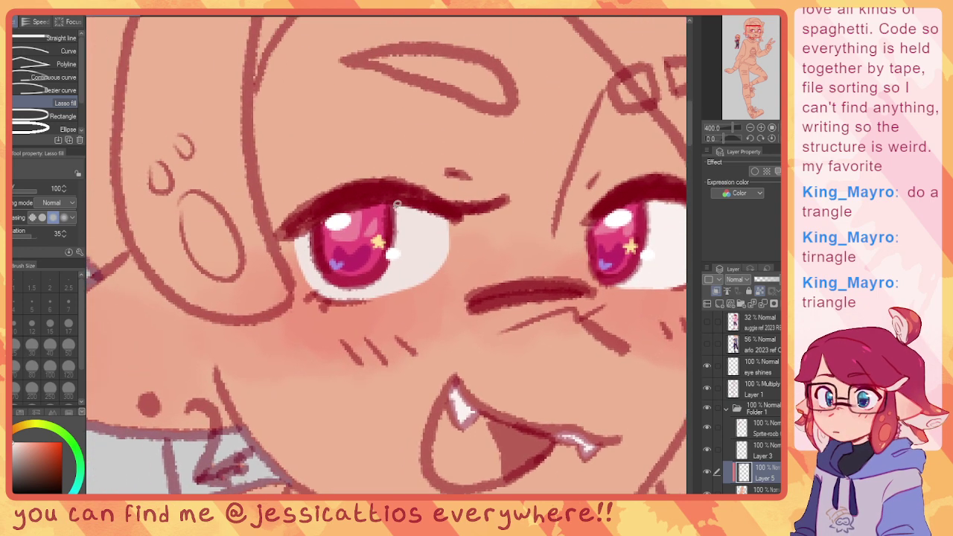
pyautogui.moveTo(398, 234)
pyautogui.mouseDown()
pyautogui.moveTo(462, 172)
pyautogui.moveTo(393, 203)
pyautogui.mouseUp()
pyautogui.moveTo(438, 297)
pyautogui.mouseDown()
pyautogui.moveTo(394, 267)
pyautogui.moveTo(377, 279)
pyautogui.moveTo(417, 291)
pyautogui.moveTo(351, 286)
pyautogui.mouseUp()
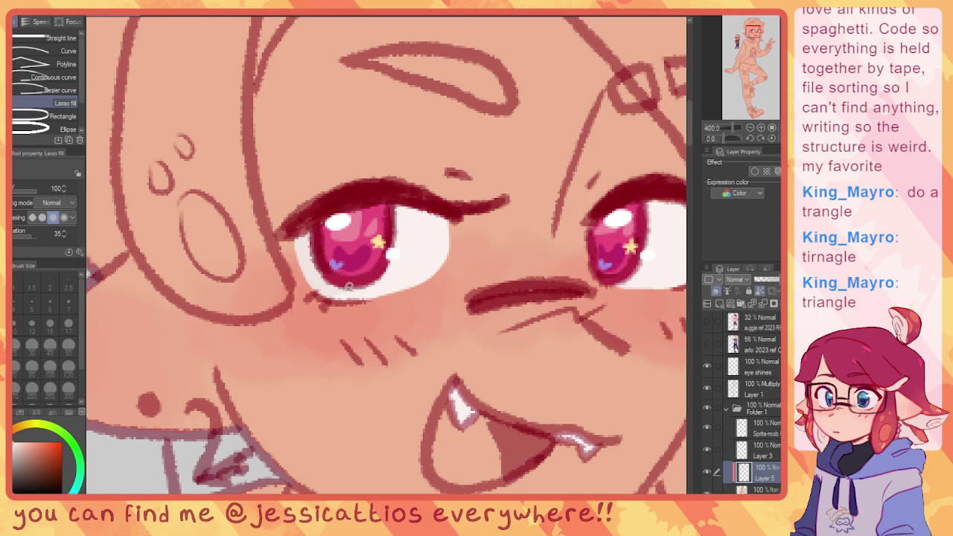
pyautogui.moveTo(311, 238); pyautogui.dragTo(347, 294)
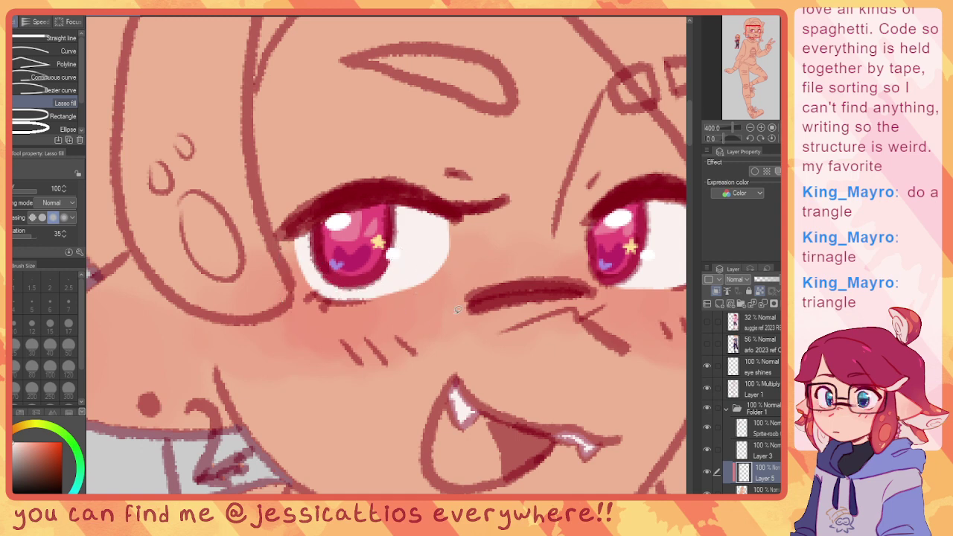
# Step: Add a new clipped layer directly beneath Layer 5 and sample the orange-yellow from the pixel sprite's hair
pyautogui.scroll(-2, 419, 324)
pyautogui.moveTo(358, 335); pyautogui.dragTo(316, 178)
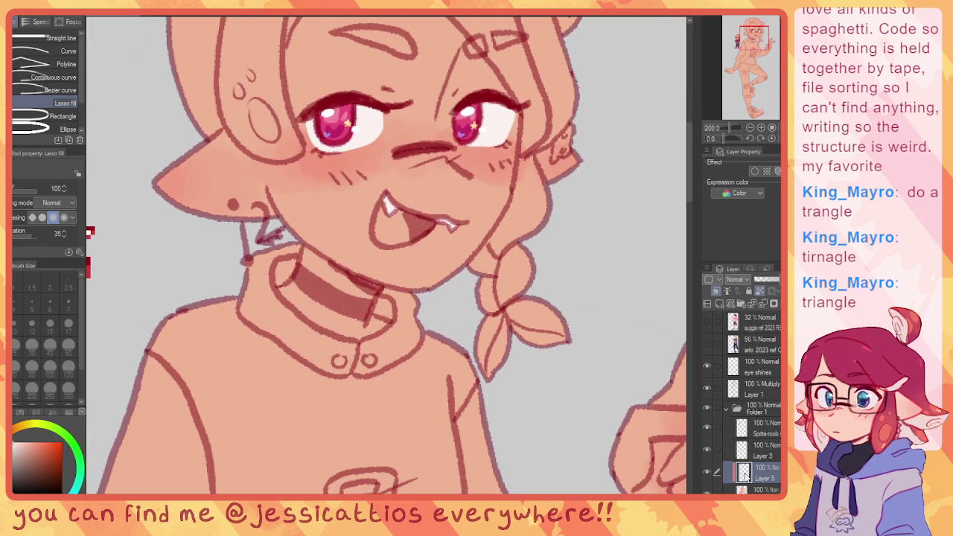
pyautogui.click(720, 304)
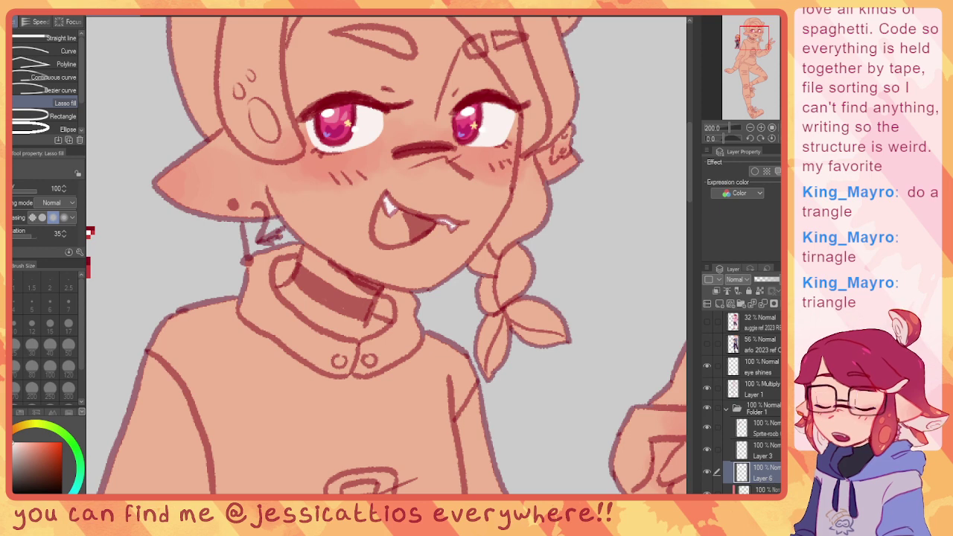
pyautogui.moveTo(769, 477); pyautogui.dragTo(768, 501)
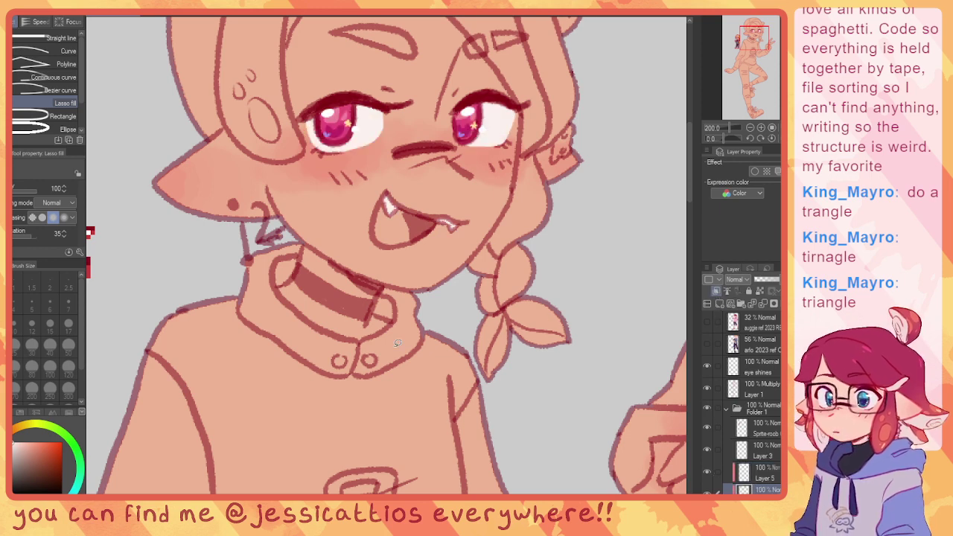
pyautogui.moveTo(218, 318); pyautogui.dragTo(390, 295)
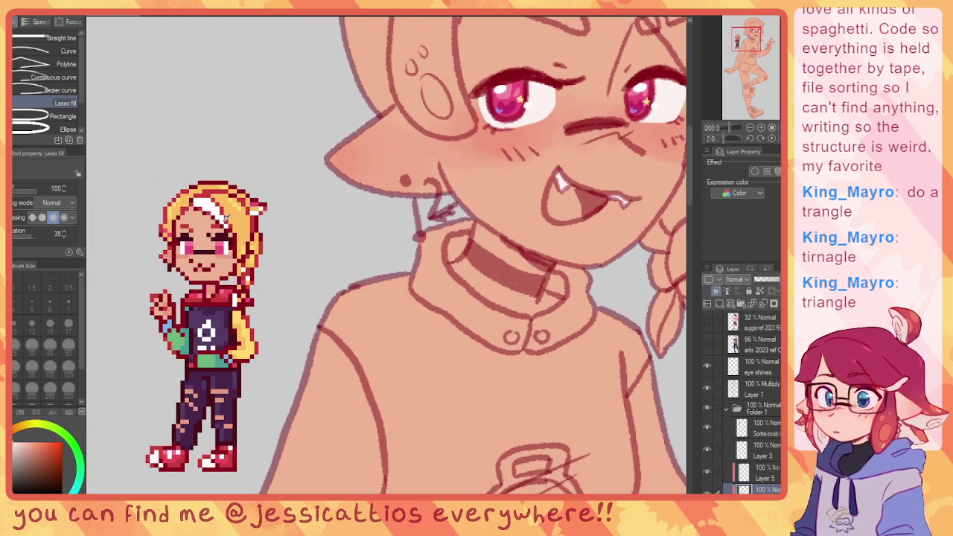
pyautogui.moveTo(518, 154)
pyautogui.mouseDown()
pyautogui.moveTo(339, 299)
pyautogui.moveTo(221, 153)
pyautogui.mouseUp()
pyautogui.hotkey('ctrl', 'z')
pyautogui.moveTo(190, 113)
pyautogui.mouseDown()
pyautogui.moveTo(257, 84)
pyautogui.moveTo(171, 170)
pyautogui.mouseUp()
pyautogui.hotkey('ctrl', 'z')
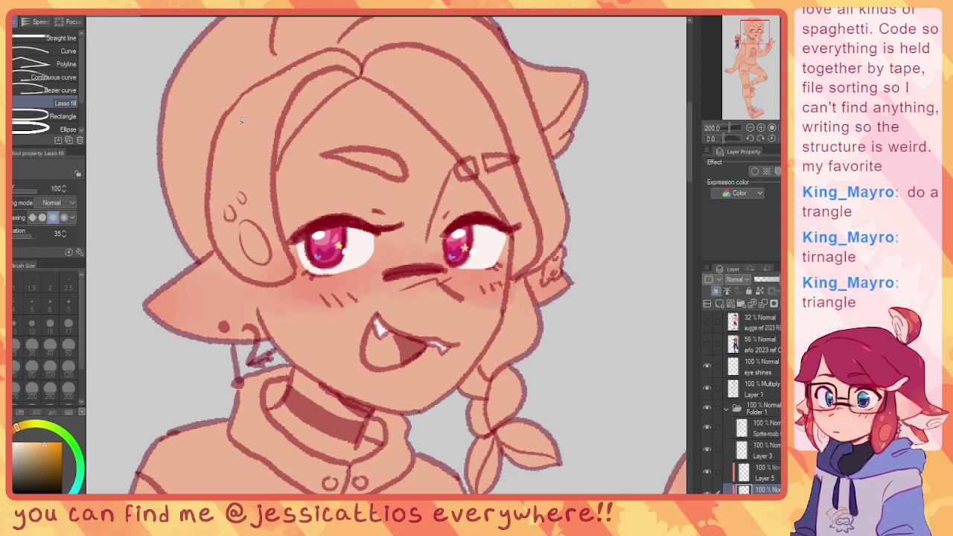
pyautogui.moveTo(242, 119)
pyautogui.mouseDown()
pyautogui.moveTo(190, 290)
pyautogui.moveTo(238, 126)
pyautogui.mouseUp()
pyautogui.hotkey('ctrl', 'z')
pyautogui.moveTo(186, 179)
pyautogui.mouseDown()
pyautogui.moveTo(319, 104)
pyautogui.moveTo(194, 294)
pyautogui.mouseUp()
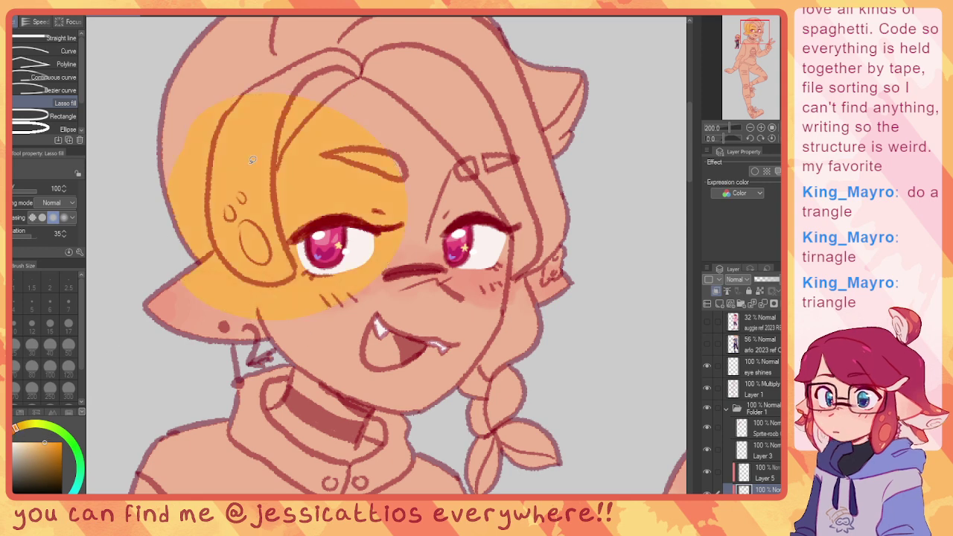
pyautogui.hotkey('ctrl', 'z')
# Step: Fill the inside of the open mouth with the sampled orange-yellow, leaving the fangs white
pyautogui.scroll(3, 419, 359)
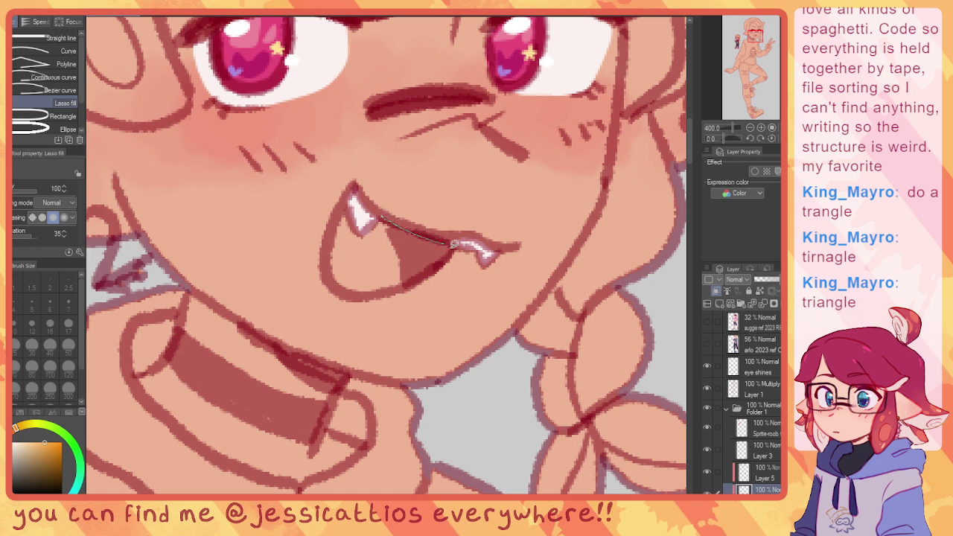
pyautogui.moveTo(453, 244); pyautogui.dragTo(361, 210)
pyautogui.moveTo(330, 243)
pyautogui.mouseDown()
pyautogui.moveTo(378, 230)
pyautogui.moveTo(333, 239)
pyautogui.moveTo(330, 269)
pyautogui.moveTo(346, 290)
pyautogui.moveTo(379, 292)
pyautogui.moveTo(431, 265)
pyautogui.mouseUp()
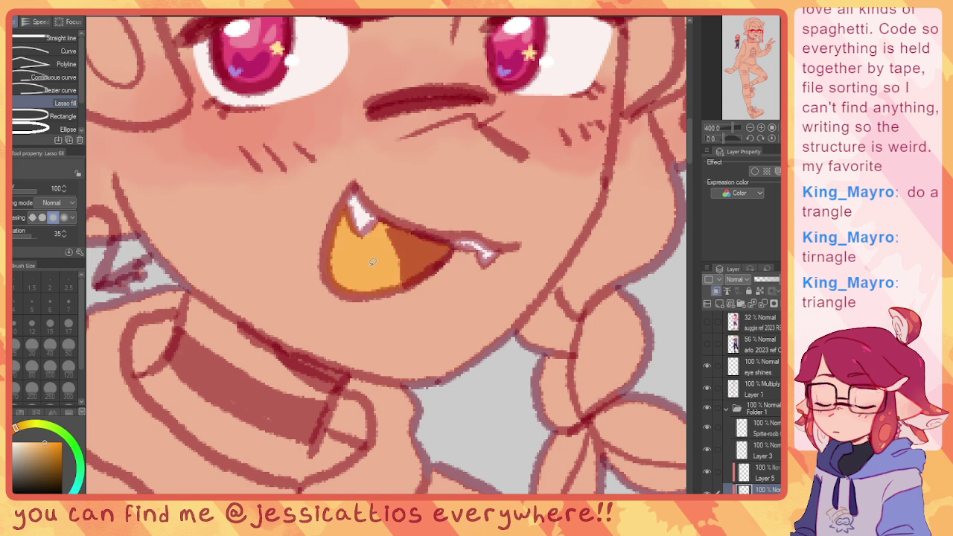
# Step: Add a clipped layer named "hair" above the face colour layers and remove Layer 3
pyautogui.moveTo(416, 187); pyautogui.dragTo(429, 313)
pyautogui.scroll(-3, 411, 281)
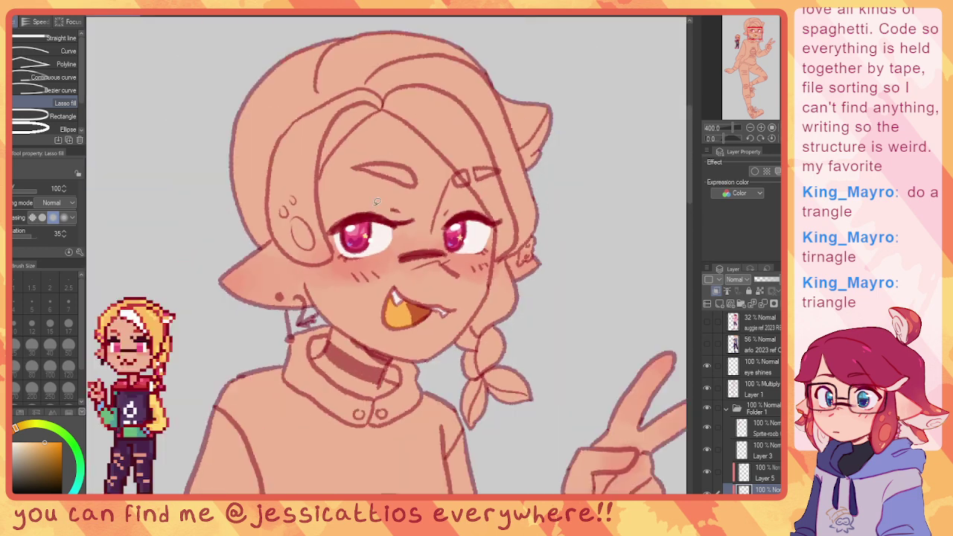
pyautogui.click(769, 477)
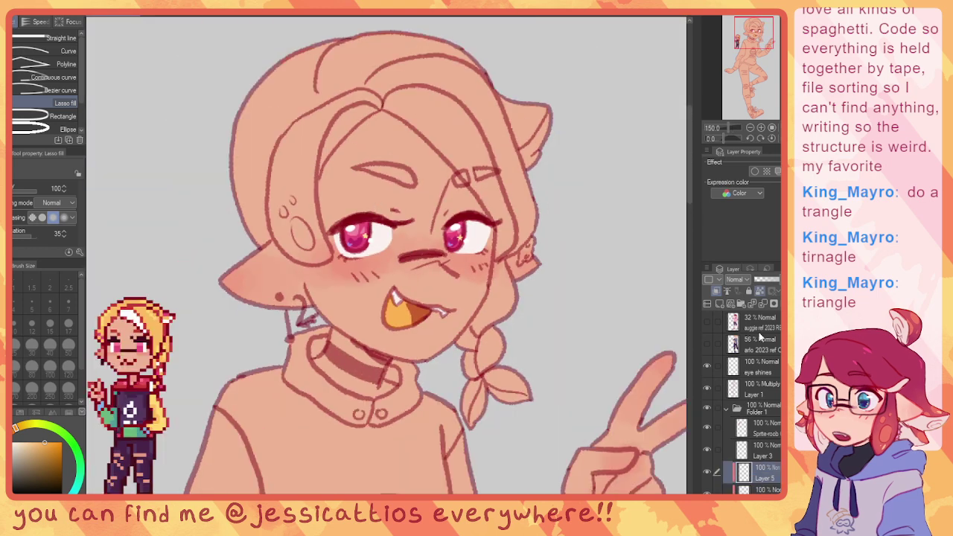
pyautogui.click(722, 304)
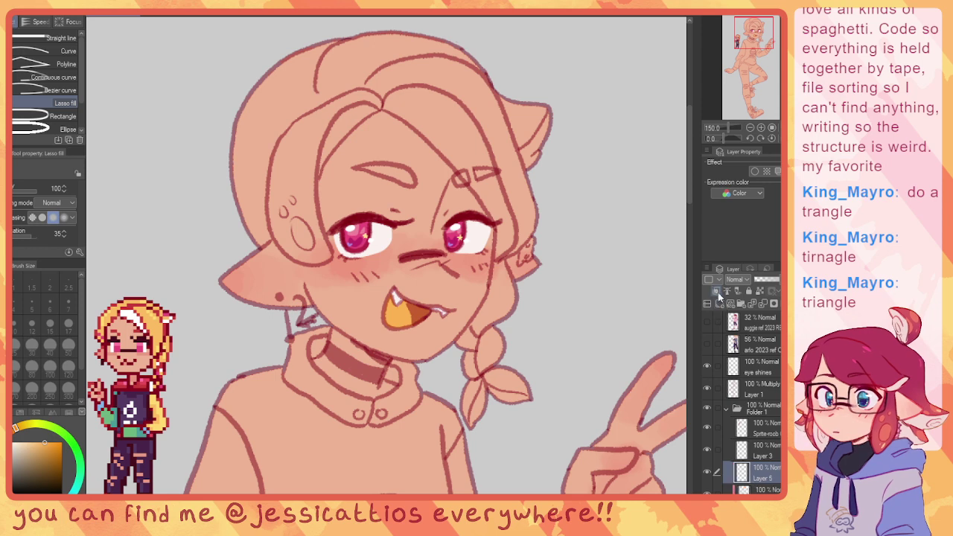
pyautogui.click(717, 293)
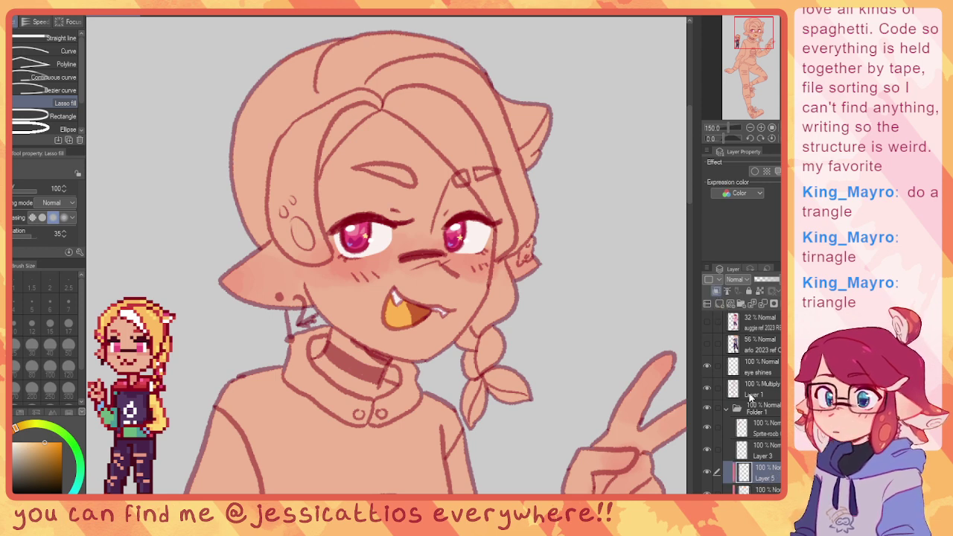
pyautogui.click(761, 453)
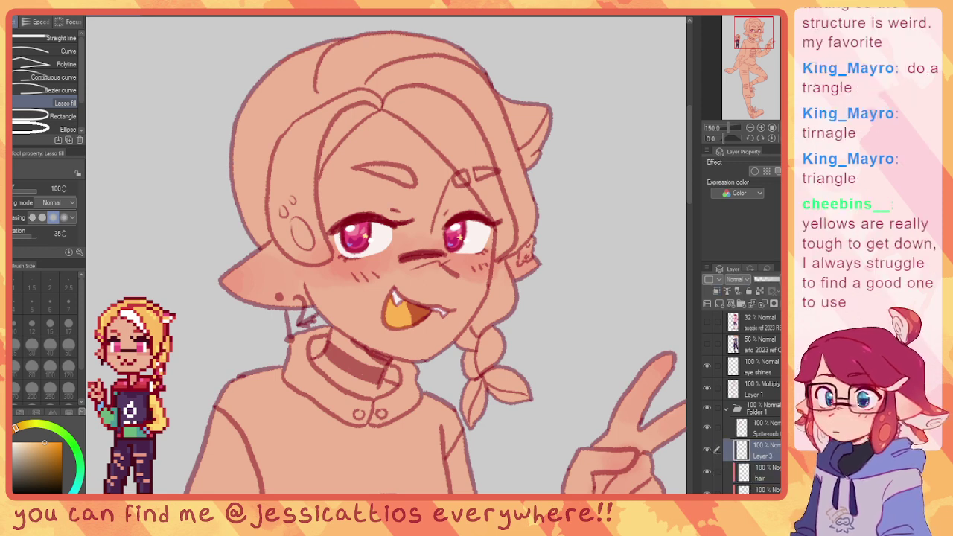
pyautogui.click(796, 304)
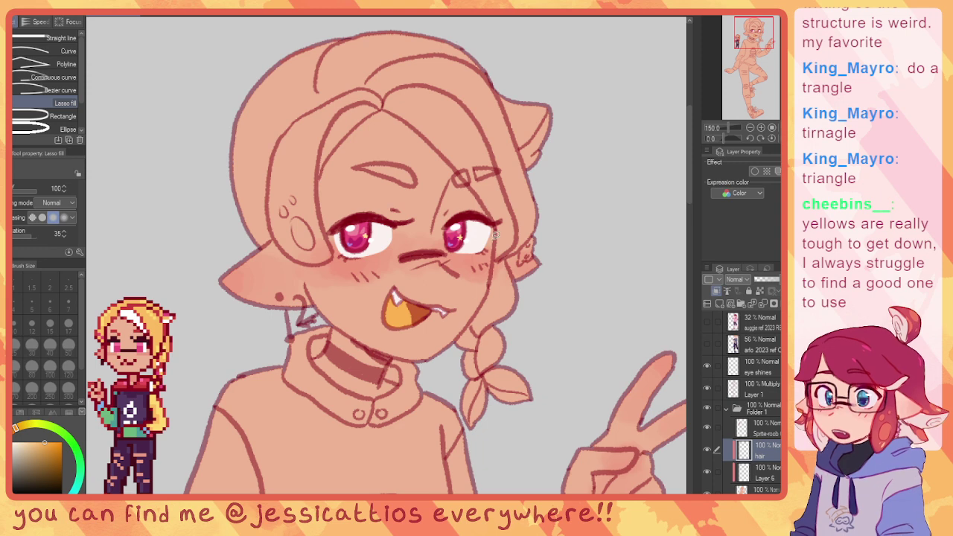
# Step: Fill the crown of the hair on the hair layer with the orange-yellow
pyautogui.moveTo(314, 89); pyautogui.dragTo(411, 147)
pyautogui.moveTo(427, 82)
pyautogui.mouseDown()
pyautogui.moveTo(382, 95)
pyautogui.moveTo(461, 91)
pyautogui.mouseUp()
pyautogui.moveTo(393, 150); pyautogui.dragTo(287, 177)
pyautogui.moveTo(339, 112)
pyautogui.mouseDown()
pyautogui.moveTo(572, 177)
pyautogui.moveTo(290, 156)
pyautogui.moveTo(389, 85)
pyautogui.moveTo(398, 60)
pyautogui.mouseUp()
# Step: Fill the hair on the viewer's left with orange-yellow down to the ear, including the front strands up to the parting
pyautogui.hotkey('ctrl', '+')
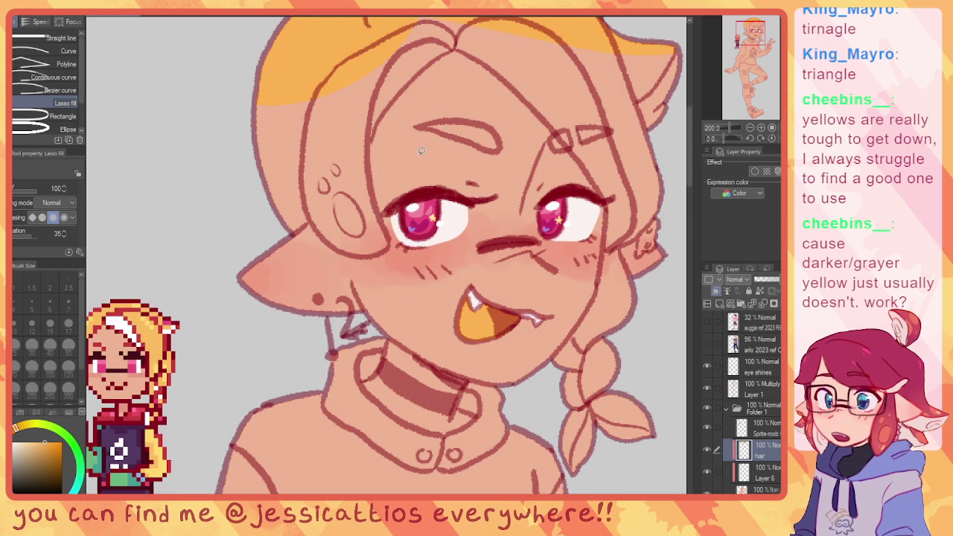
pyautogui.moveTo(328, 138); pyautogui.dragTo(406, 201)
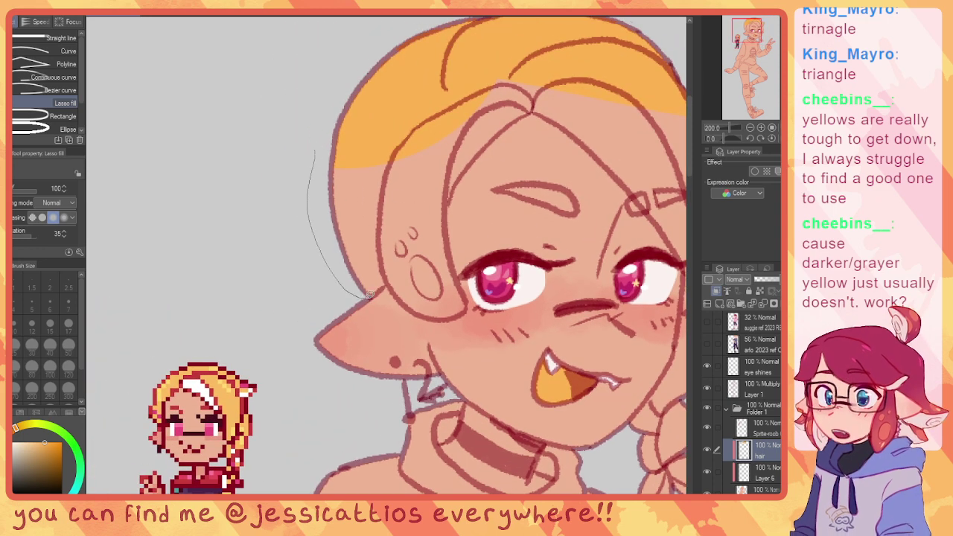
pyautogui.moveTo(446, 248); pyautogui.dragTo(441, 149)
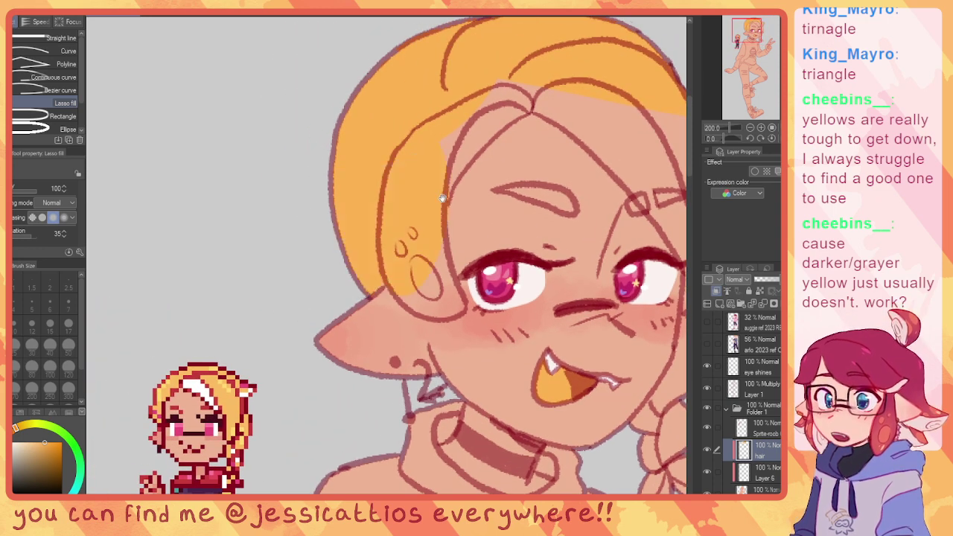
pyautogui.moveTo(443, 198)
pyautogui.mouseDown()
pyautogui.moveTo(403, 177)
pyautogui.moveTo(374, 245)
pyautogui.mouseUp()
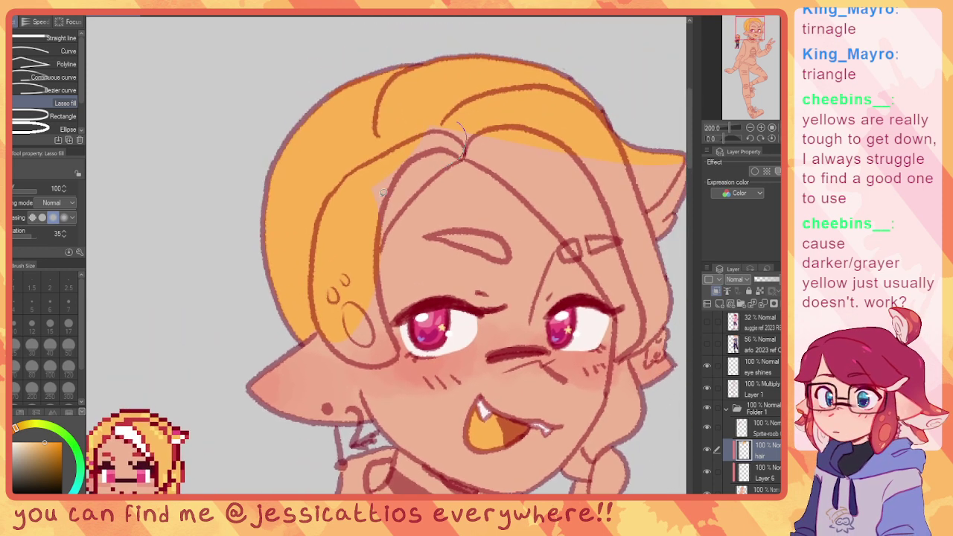
pyautogui.moveTo(384, 193); pyautogui.dragTo(378, 191)
# Step: Fill the fringe, pointed tuft and side hair on the viewer's right with orange-yellow down to eye level
pyautogui.moveTo(421, 123); pyautogui.dragTo(365, 111)
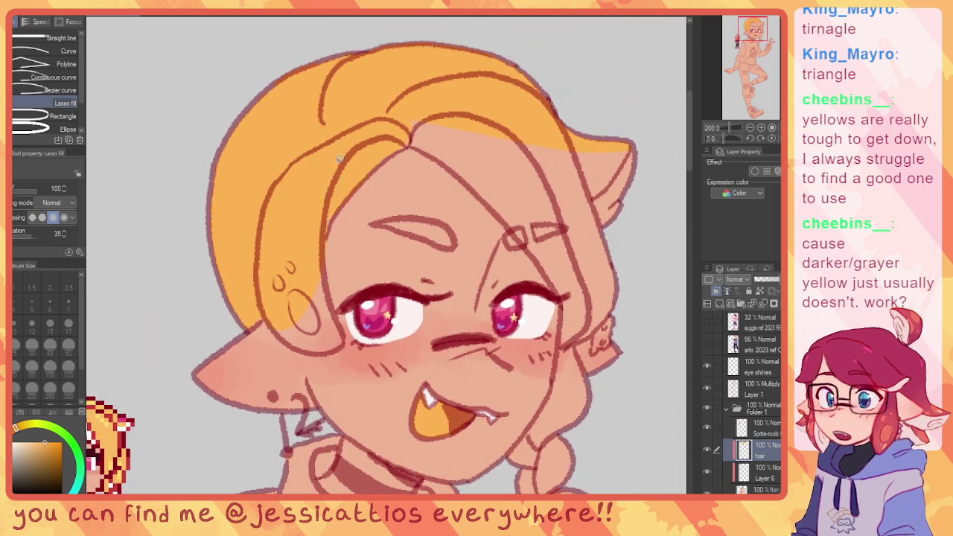
pyautogui.hscroll(3, 344, 170)
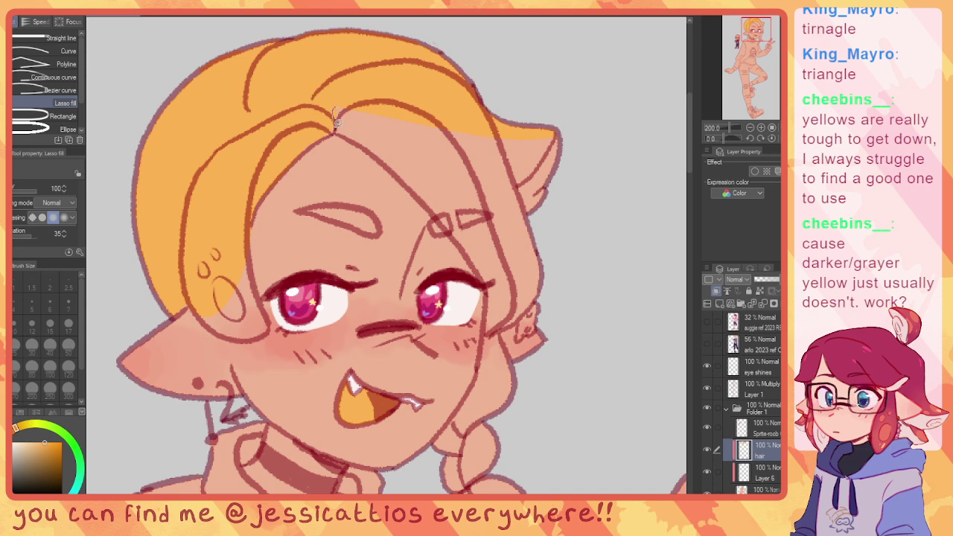
pyautogui.moveTo(356, 141); pyautogui.dragTo(280, 88)
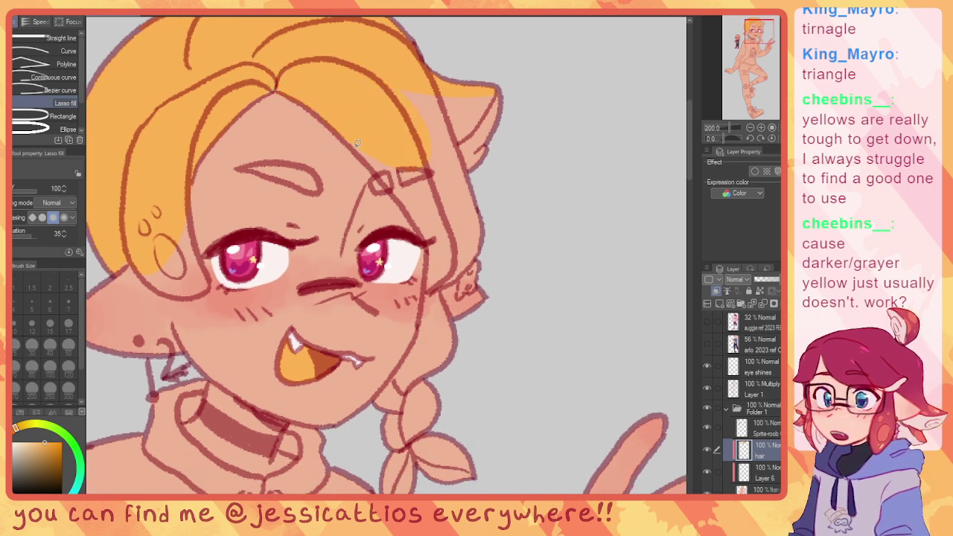
pyautogui.moveTo(477, 198); pyautogui.dragTo(456, 113)
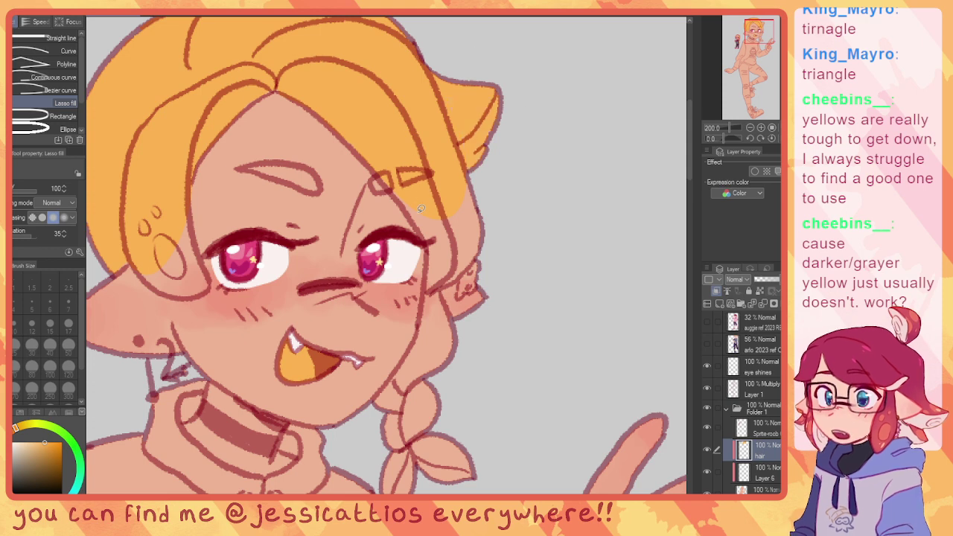
pyautogui.moveTo(475, 159); pyautogui.dragTo(459, 153)
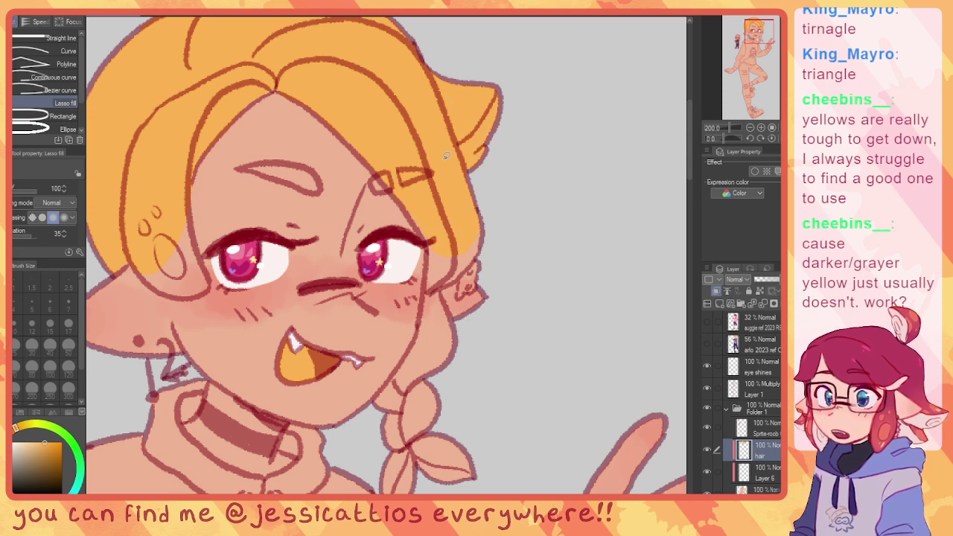
# Step: Fill the viewer's left eyebrow with the same orange-yellow as the hair
pyautogui.moveTo(351, 173); pyautogui.dragTo(448, 176)
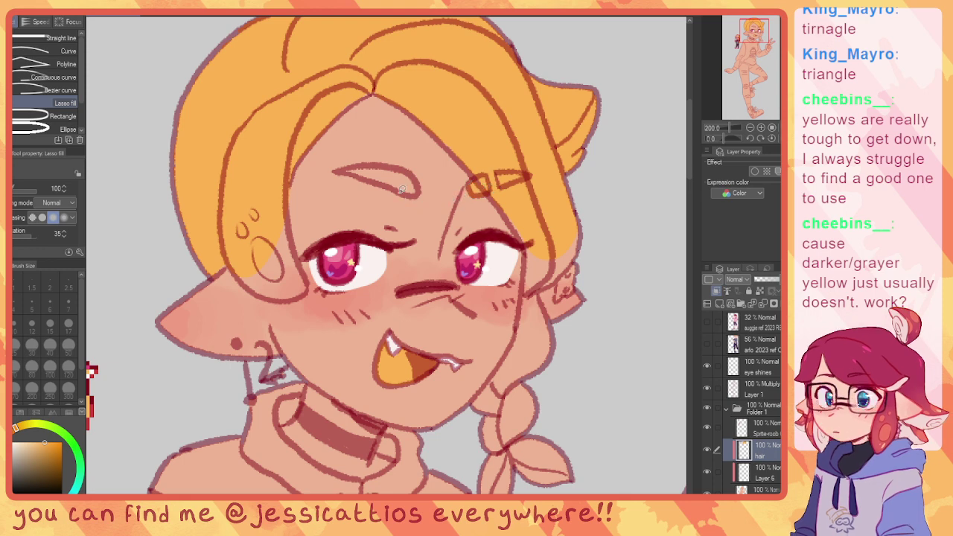
pyautogui.moveTo(342, 172)
pyautogui.mouseDown()
pyautogui.moveTo(372, 166)
pyautogui.moveTo(421, 186)
pyautogui.moveTo(337, 174)
pyautogui.mouseUp()
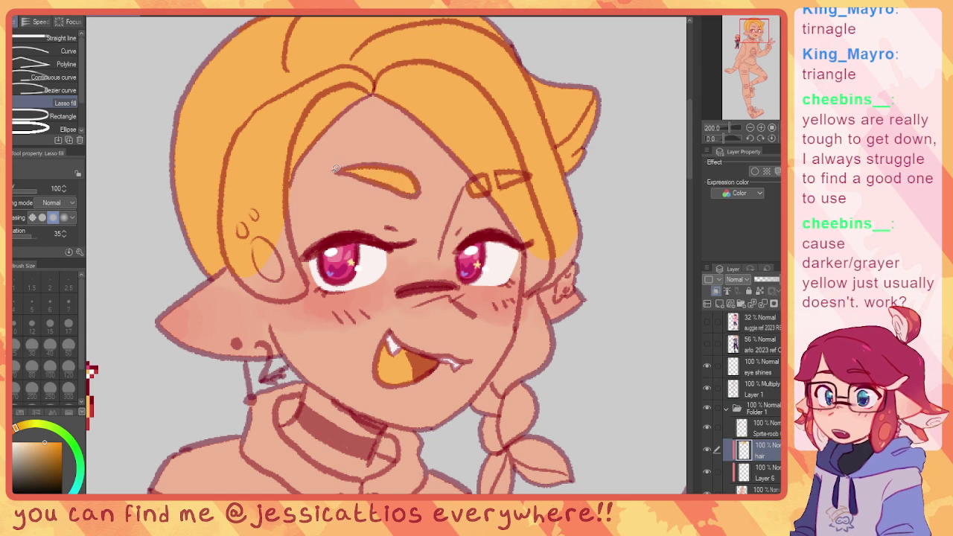
# Step: Fill the rest of the front side lock and the whole braid with the flat yellow-orange hair colour using Lasso fill
pyautogui.moveTo(397, 229); pyautogui.dragTo(530, 206)
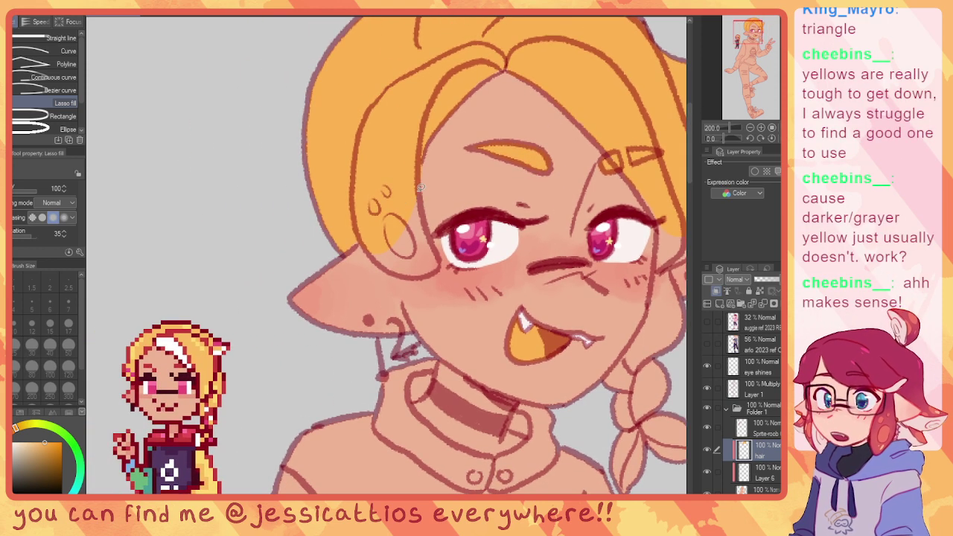
pyautogui.moveTo(419, 185)
pyautogui.mouseDown()
pyautogui.moveTo(441, 253)
pyautogui.moveTo(376, 216)
pyautogui.mouseUp()
pyautogui.moveTo(653, 234)
pyautogui.mouseDown()
pyautogui.moveTo(501, 163)
pyautogui.moveTo(425, 193)
pyautogui.moveTo(467, 161)
pyautogui.mouseUp()
pyautogui.moveTo(440, 223); pyautogui.dragTo(456, 287)
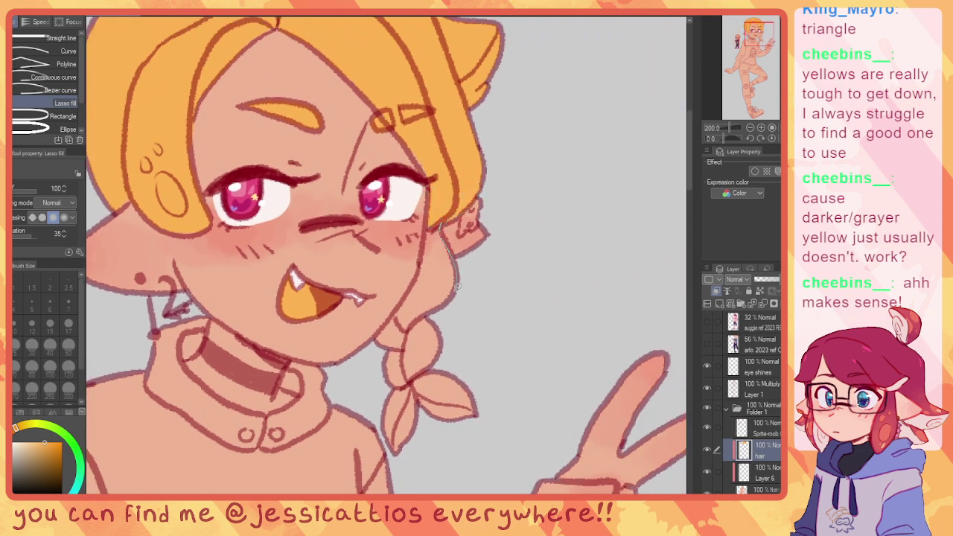
pyautogui.moveTo(430, 230); pyautogui.dragTo(441, 222)
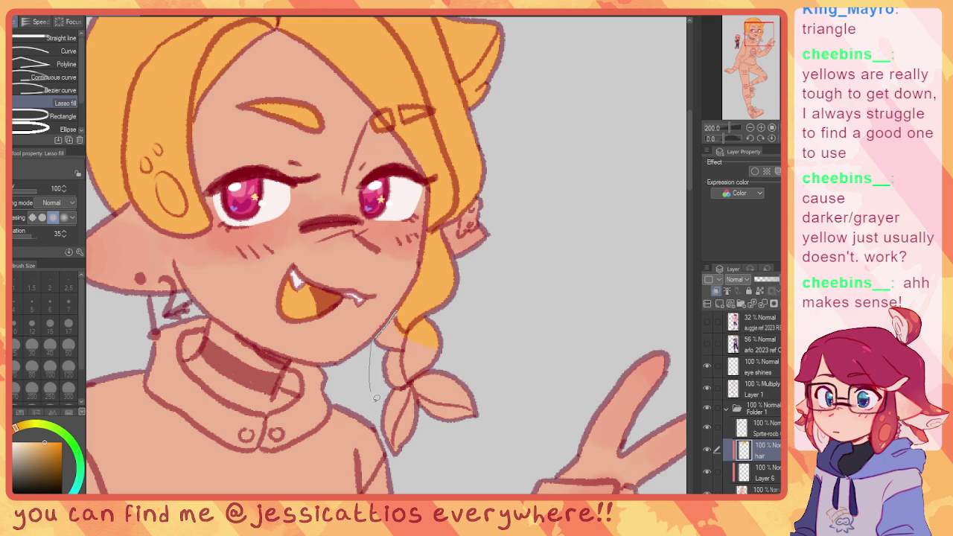
pyautogui.moveTo(377, 422); pyautogui.dragTo(385, 441)
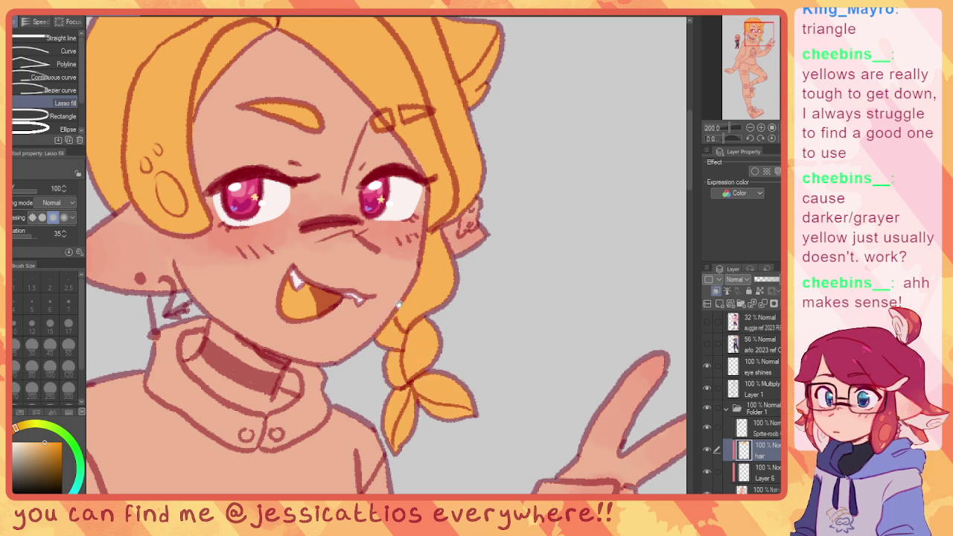
pyautogui.moveTo(399, 303); pyautogui.dragTo(492, 313)
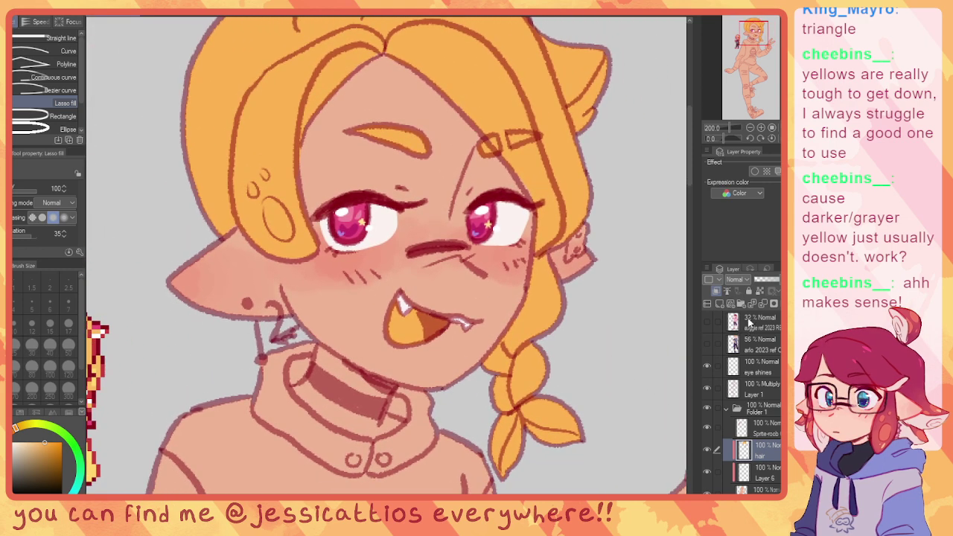
# Step: Shade the braid's ends, the front side lock and the back tuft in deeper orange with the Noise airbrush at size 80
pyautogui.scroll(-1, 382, 293)
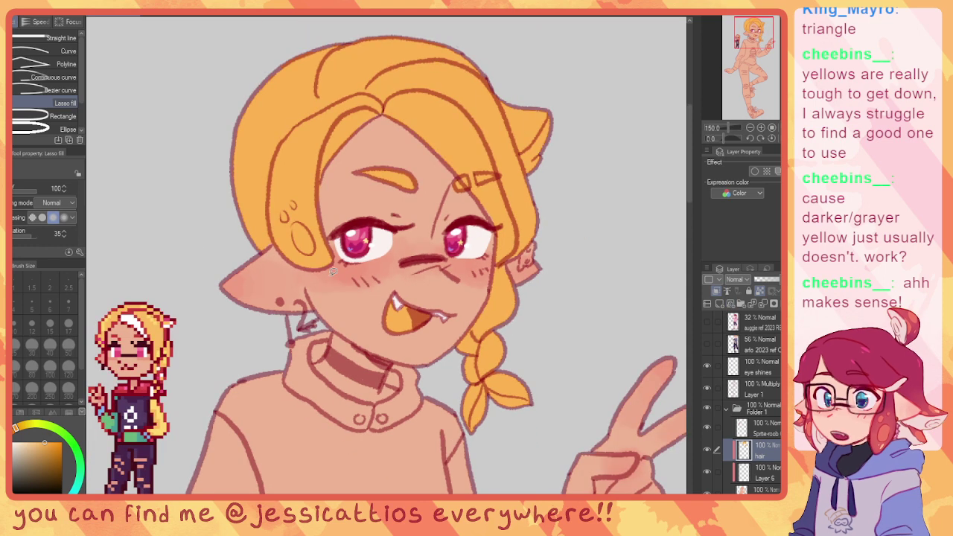
pyautogui.moveTo(279, 298); pyautogui.dragTo(339, 266)
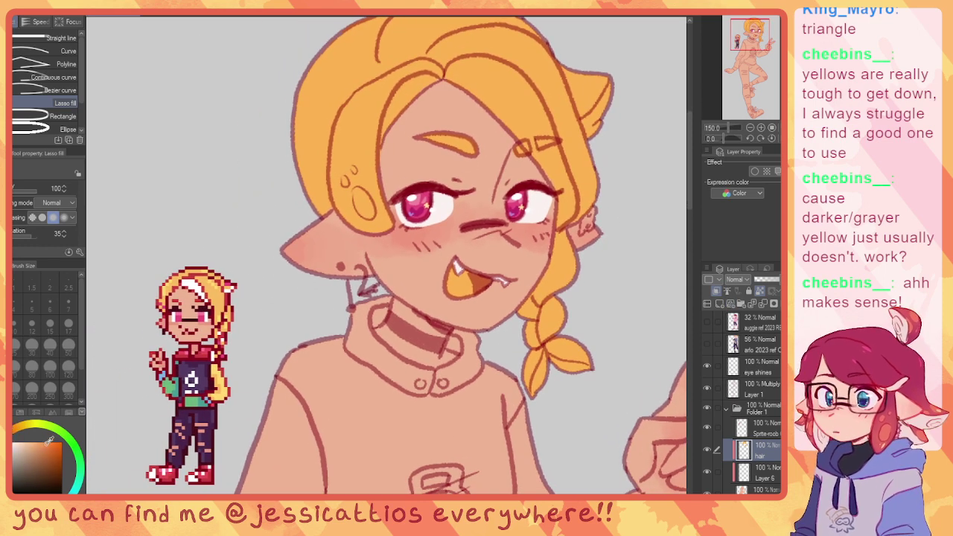
pyautogui.press('b')
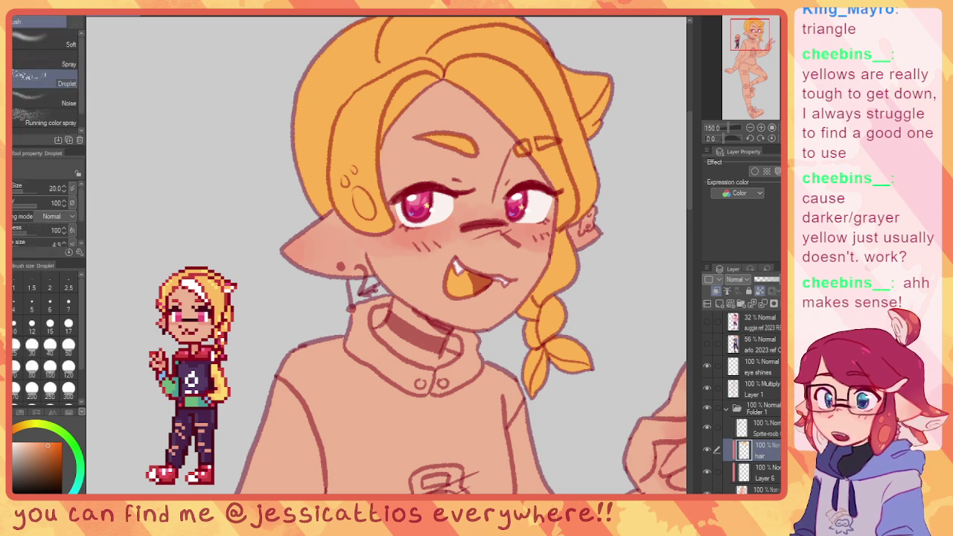
pyautogui.click(26, 44)
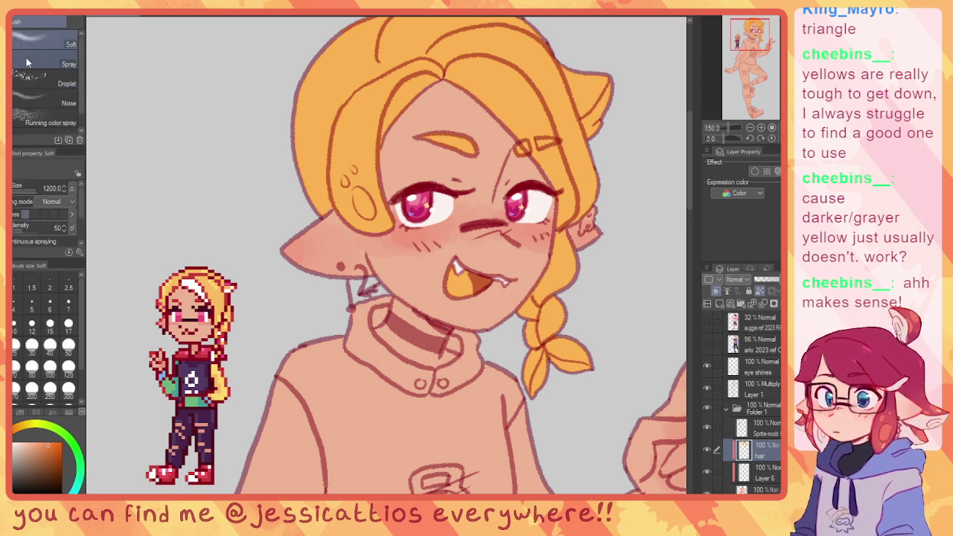
pyautogui.click(36, 98)
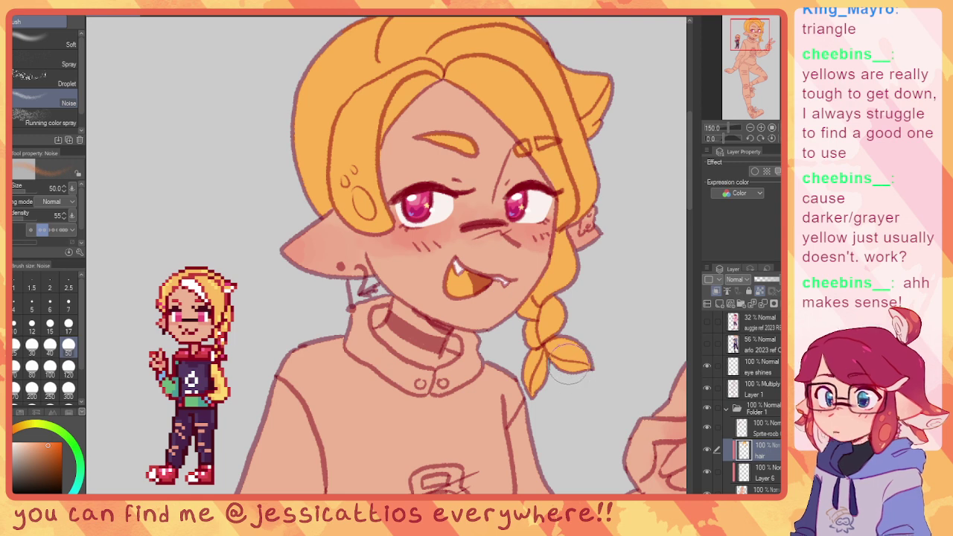
pyautogui.press(']')
pyautogui.press(']')
pyautogui.press(']')
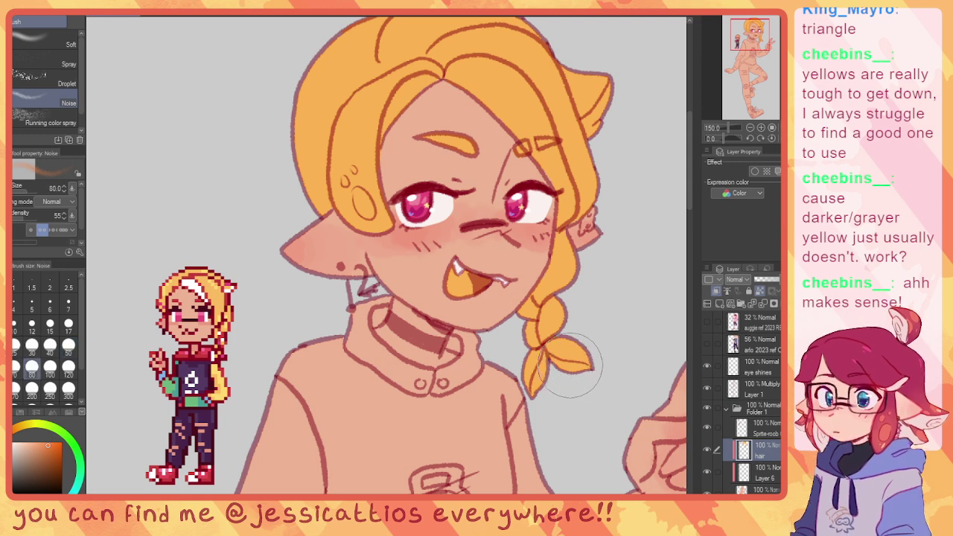
pyautogui.click(47, 443)
pyautogui.moveTo(525, 350)
pyautogui.mouseDown()
pyautogui.moveTo(555, 379)
pyautogui.moveTo(578, 316)
pyautogui.moveTo(583, 235)
pyautogui.mouseUp()
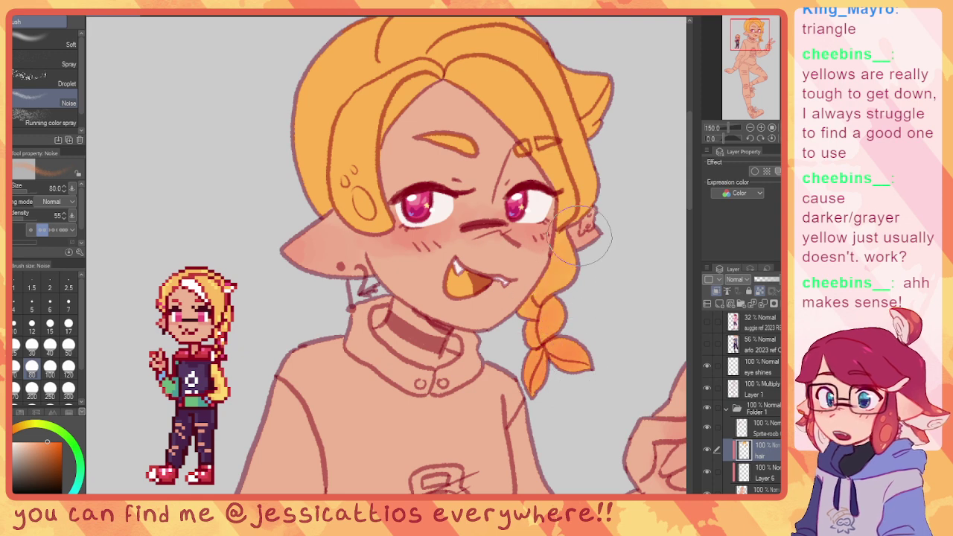
pyautogui.moveTo(382, 200)
pyautogui.mouseDown()
pyautogui.moveTo(382, 216)
pyautogui.moveTo(365, 224)
pyautogui.moveTo(366, 149)
pyautogui.mouseUp()
pyautogui.moveTo(588, 89)
pyautogui.mouseDown()
pyautogui.moveTo(618, 85)
pyautogui.moveTo(600, 91)
pyautogui.moveTo(565, 67)
pyautogui.mouseUp()
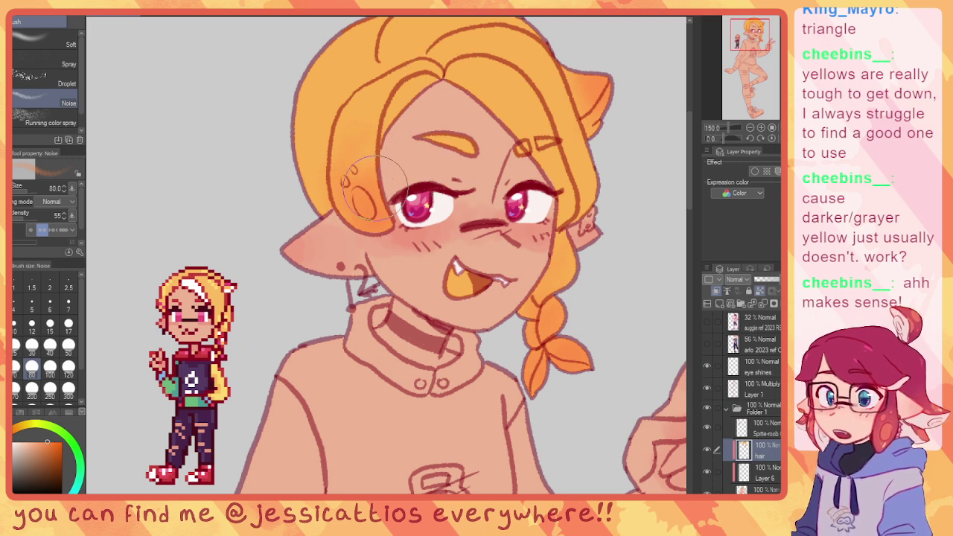
# Step: Mix a pale pinkish white and lasso-fill the start of a light streak in the fringe beside the parting
pyautogui.moveTo(461, 112)
pyautogui.mouseDown()
pyautogui.moveTo(378, 121)
pyautogui.moveTo(385, 112)
pyautogui.moveTo(370, 100)
pyautogui.mouseUp()
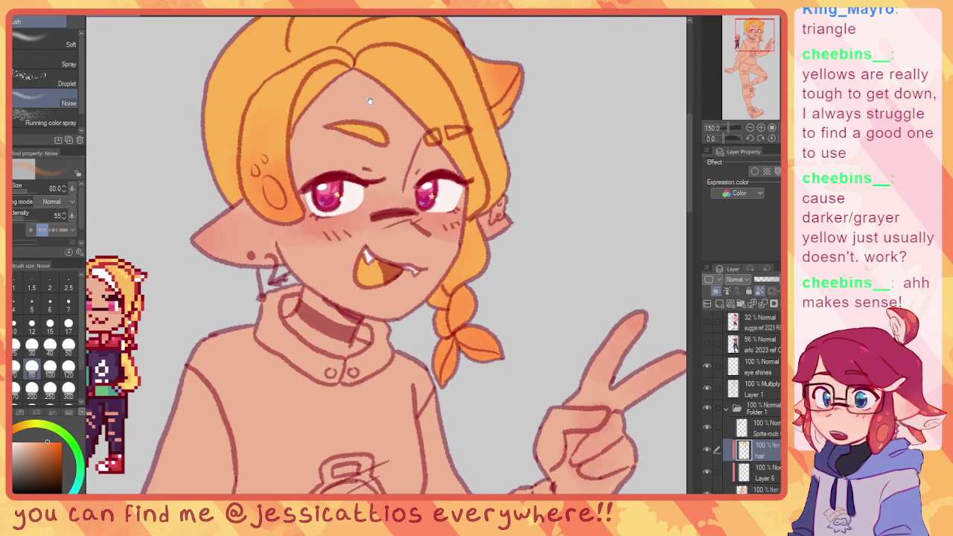
pyautogui.keyDown('alt'); pyautogui.click(417, 84); pyautogui.keyUp('alt')
pyautogui.moveTo(26, 442); pyautogui.dragTo(15, 440)
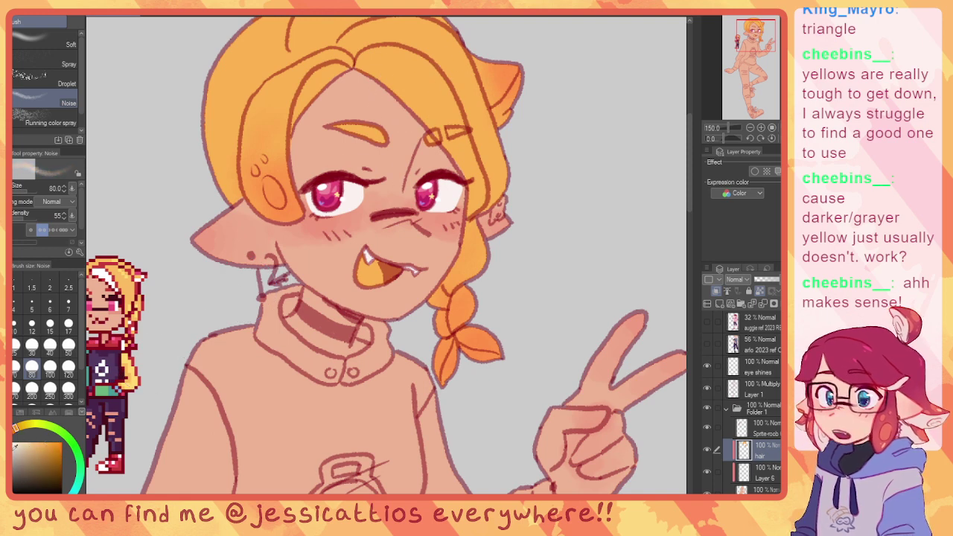
pyautogui.click(7, 452)
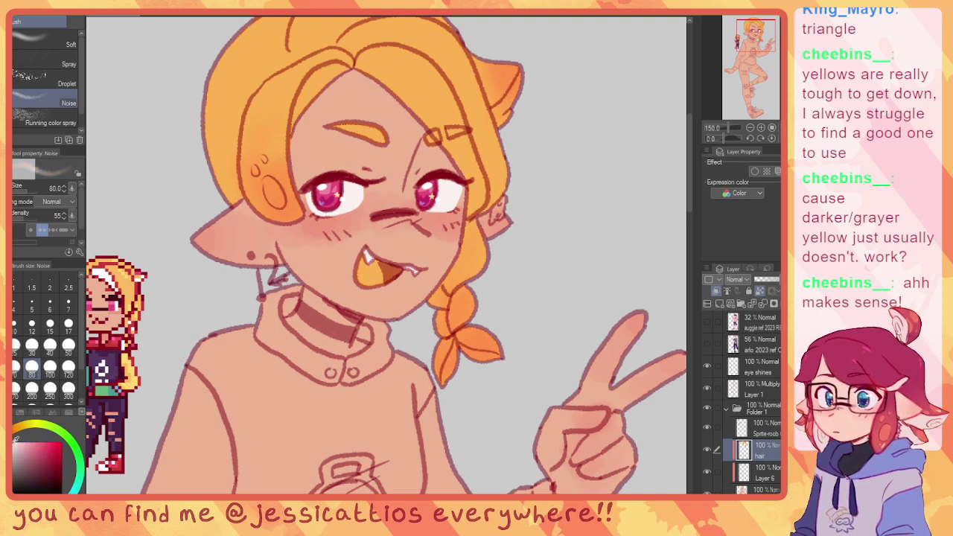
pyautogui.press('u')
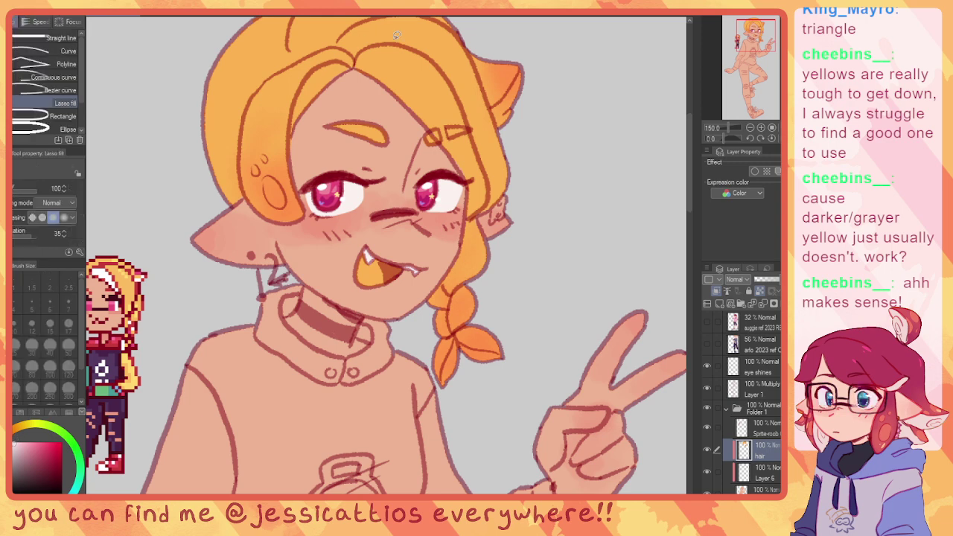
pyautogui.moveTo(428, 69); pyautogui.dragTo(365, 74)
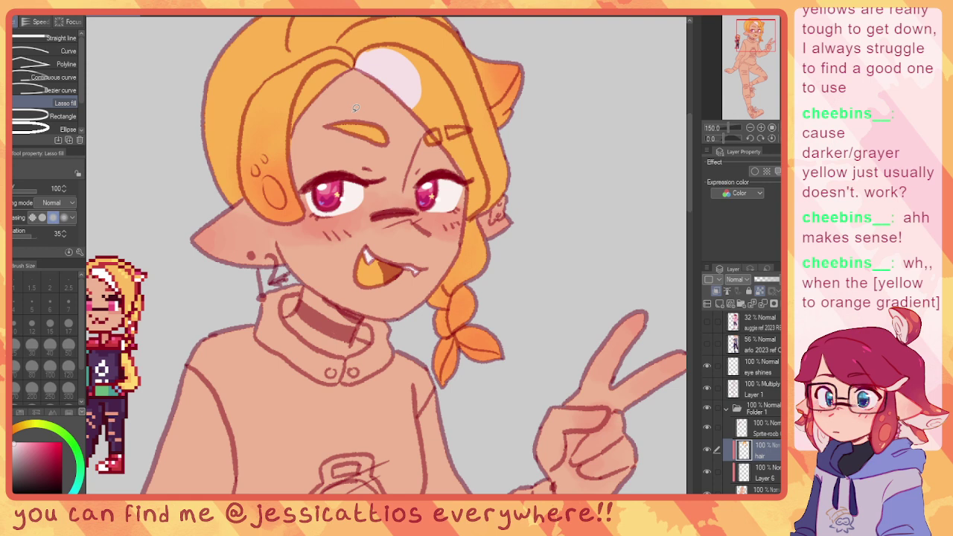
pyautogui.scroll(2, 357, 106)
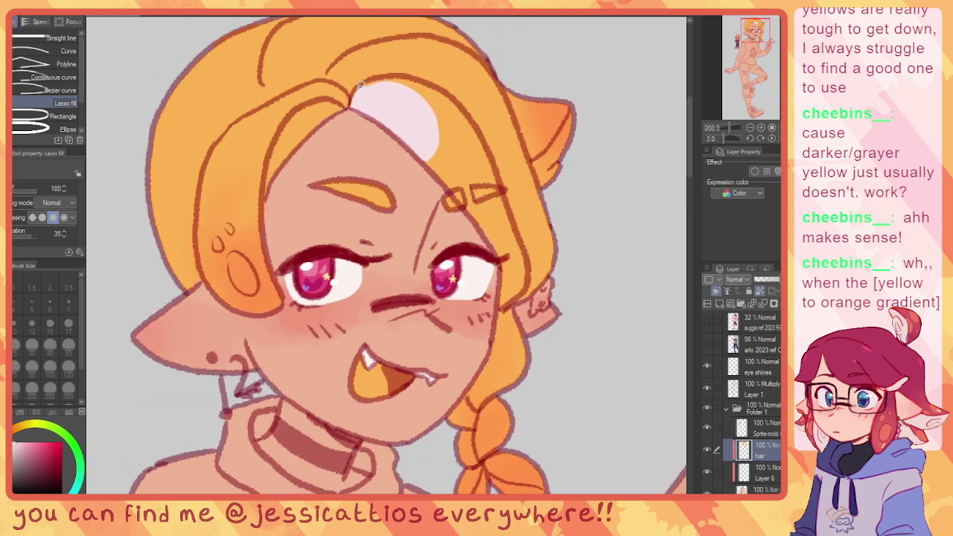
pyautogui.moveTo(402, 81)
pyautogui.mouseDown()
pyautogui.moveTo(458, 98)
pyautogui.moveTo(417, 112)
pyautogui.moveTo(428, 83)
pyautogui.moveTo(463, 114)
pyautogui.mouseUp()
pyautogui.hotkey('ctrl', 'z')
pyautogui.hotkey('ctrl', 'z')
# Step: Fill the pale streak from the parting down the inner fringe, past the hair clips to the tip of the strand
pyautogui.moveTo(387, 78)
pyautogui.mouseDown()
pyautogui.moveTo(458, 95)
pyautogui.moveTo(486, 139)
pyautogui.moveTo(377, 135)
pyautogui.moveTo(451, 187)
pyautogui.mouseUp()
pyautogui.moveTo(487, 223); pyautogui.dragTo(469, 138)
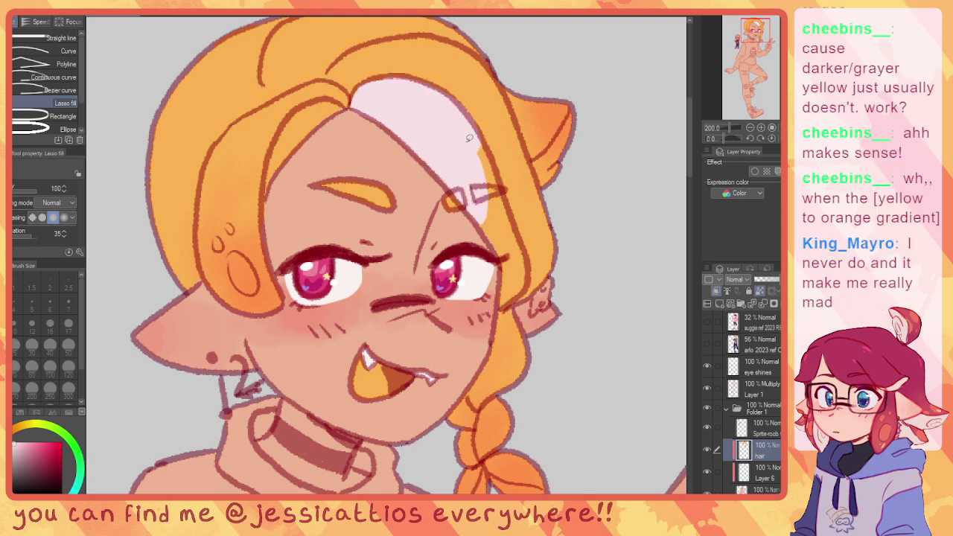
pyautogui.moveTo(500, 193); pyautogui.dragTo(488, 210)
pyautogui.moveTo(480, 141)
pyautogui.mouseDown()
pyautogui.moveTo(512, 231)
pyautogui.moveTo(485, 214)
pyautogui.moveTo(523, 251)
pyautogui.moveTo(526, 283)
pyautogui.moveTo(481, 218)
pyautogui.moveTo(497, 304)
pyautogui.moveTo(531, 268)
pyautogui.moveTo(515, 225)
pyautogui.mouseUp()
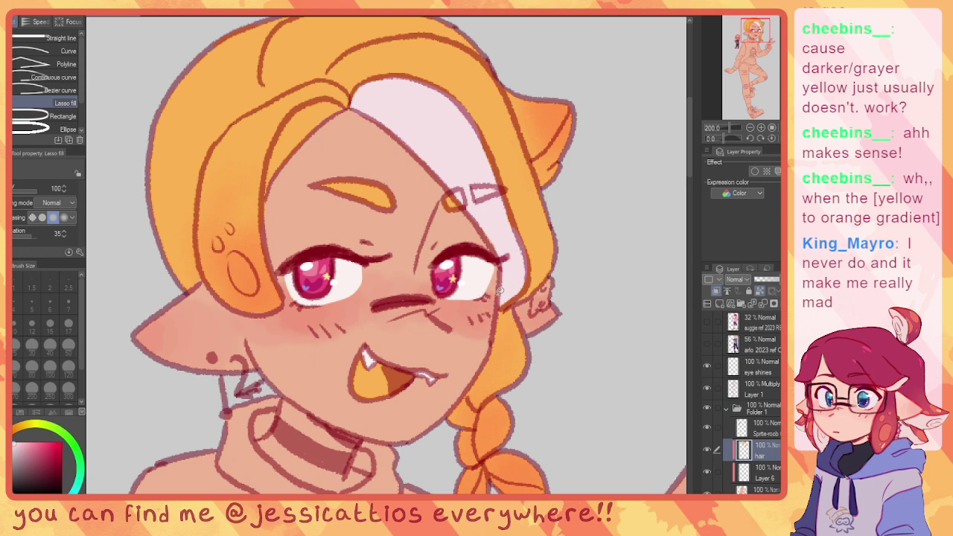
# Step: Lasso-fill pale white strands inside the braid's segments and its loose ends
pyautogui.moveTo(484, 295); pyautogui.dragTo(460, 167)
pyautogui.moveTo(457, 239); pyautogui.dragTo(445, 209)
pyautogui.moveTo(450, 246)
pyautogui.mouseDown()
pyautogui.moveTo(427, 235)
pyautogui.moveTo(443, 263)
pyautogui.moveTo(437, 233)
pyautogui.moveTo(454, 244)
pyautogui.moveTo(447, 257)
pyautogui.moveTo(459, 236)
pyautogui.moveTo(442, 274)
pyautogui.moveTo(457, 238)
pyautogui.mouseUp()
pyautogui.moveTo(431, 274)
pyautogui.mouseDown()
pyautogui.moveTo(437, 267)
pyautogui.moveTo(430, 278)
pyautogui.moveTo(511, 331)
pyautogui.moveTo(444, 376)
pyautogui.mouseUp()
pyautogui.moveTo(440, 332); pyautogui.dragTo(455, 297)
# Step: Fill the underside of the back tuft and the thin inner strand on the parting's other side with the pale white
pyautogui.scroll(5, 486, 234)
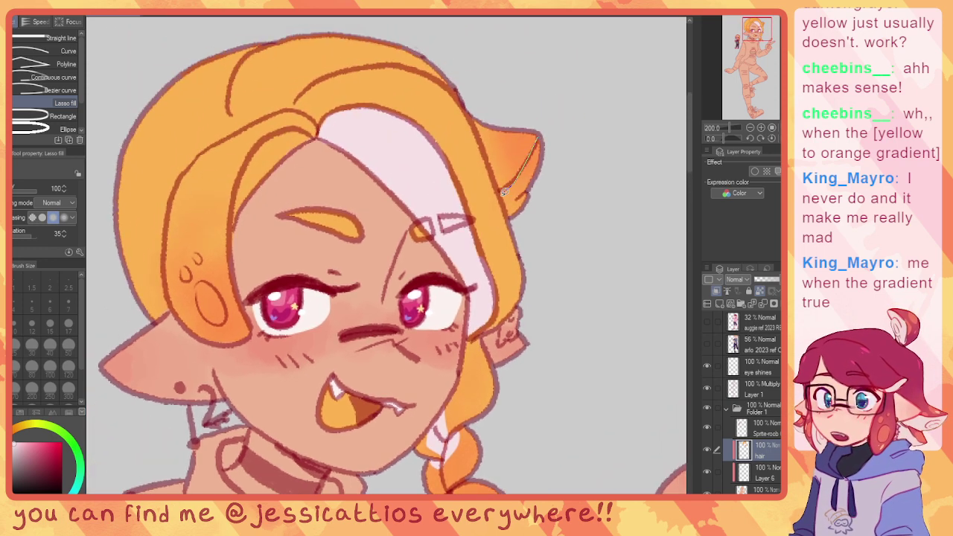
pyautogui.moveTo(539, 136)
pyautogui.mouseDown()
pyautogui.moveTo(505, 188)
pyautogui.moveTo(514, 219)
pyautogui.moveTo(501, 194)
pyautogui.mouseUp()
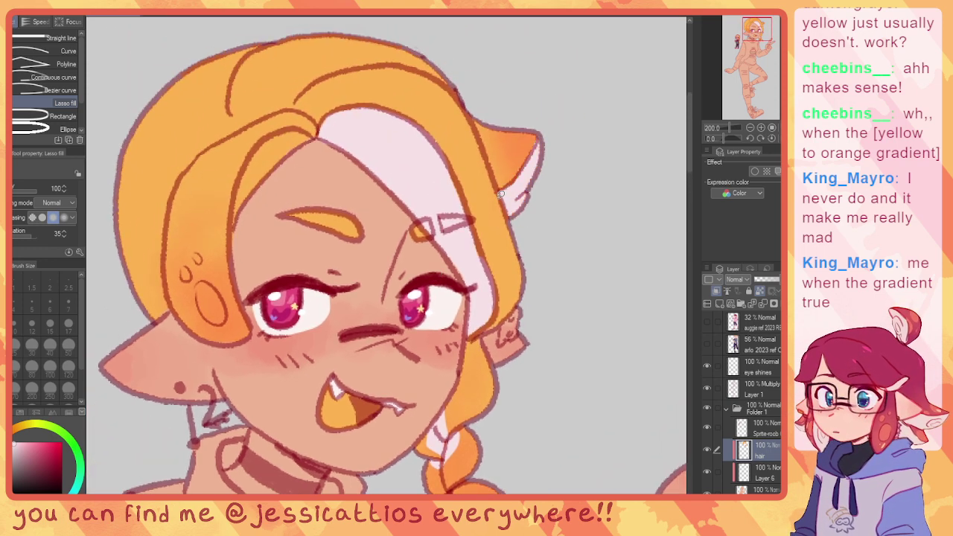
pyautogui.moveTo(259, 263)
pyautogui.mouseDown()
pyautogui.moveTo(472, 208)
pyautogui.moveTo(404, 277)
pyautogui.mouseUp()
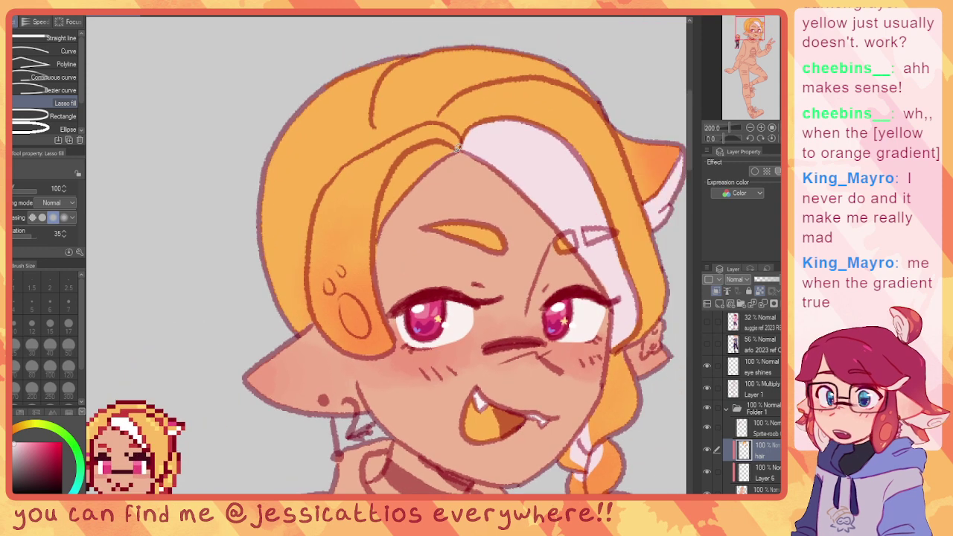
pyautogui.moveTo(457, 151)
pyautogui.mouseDown()
pyautogui.moveTo(435, 144)
pyautogui.moveTo(396, 186)
pyautogui.moveTo(412, 180)
pyautogui.moveTo(380, 203)
pyautogui.moveTo(377, 227)
pyautogui.mouseUp()
pyautogui.moveTo(441, 172)
pyautogui.mouseDown()
pyautogui.moveTo(368, 91)
pyautogui.moveTo(378, 147)
pyautogui.moveTo(395, 129)
pyautogui.mouseUp()
# Step: Choose a bright red and lasso-fill the large oval and two small round spots on the front side lock
pyautogui.scroll(-1, 499, 129)
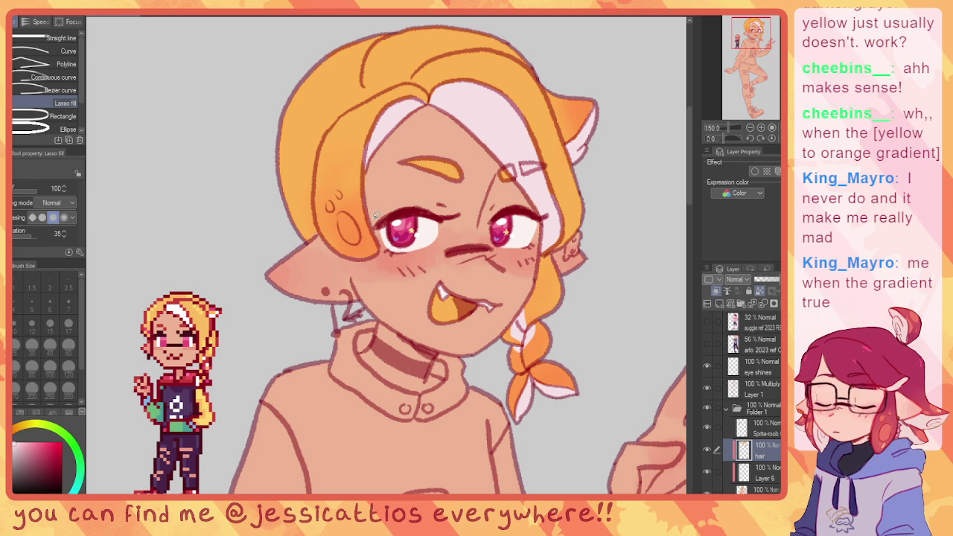
pyautogui.moveTo(387, 184); pyautogui.dragTo(341, 177)
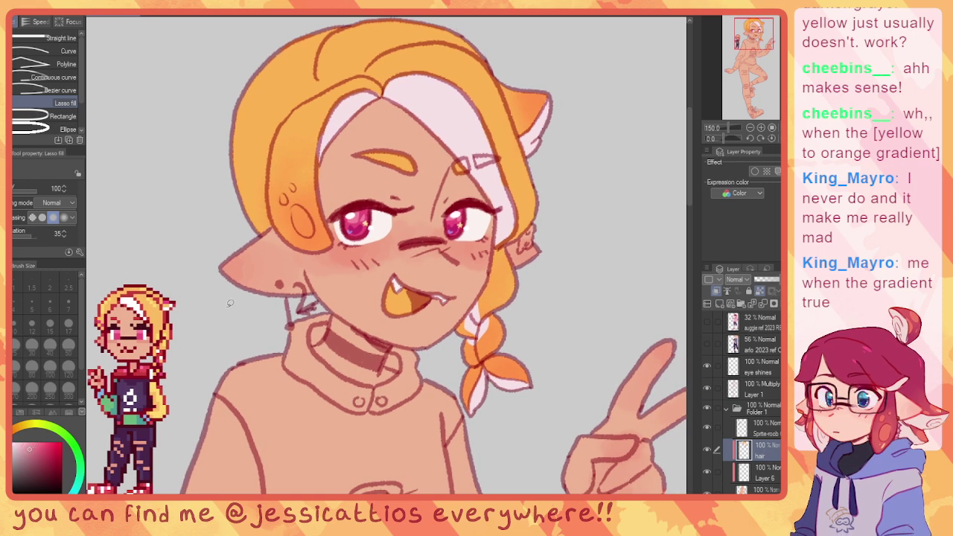
pyautogui.keyDown('alt'); pyautogui.click(324, 237); pyautogui.keyUp('alt')
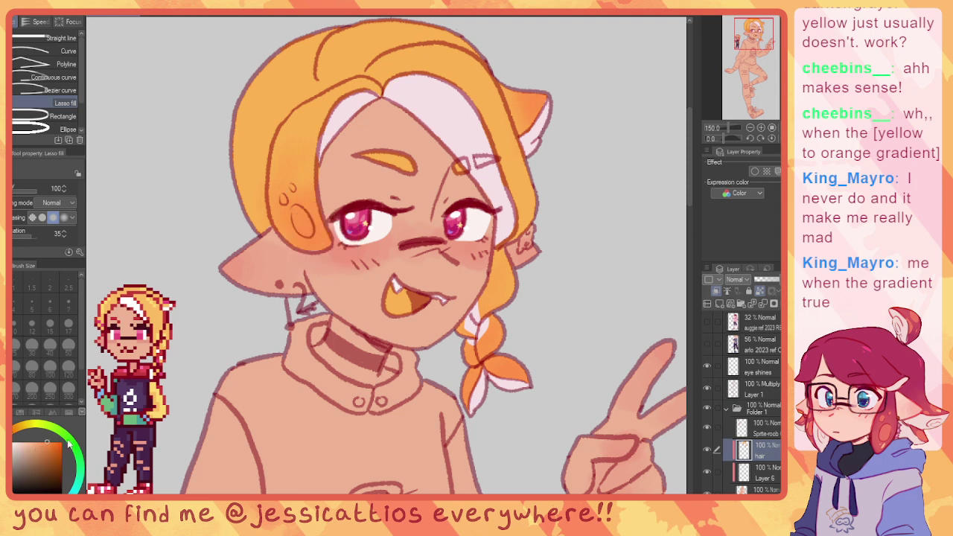
pyautogui.click(8, 447)
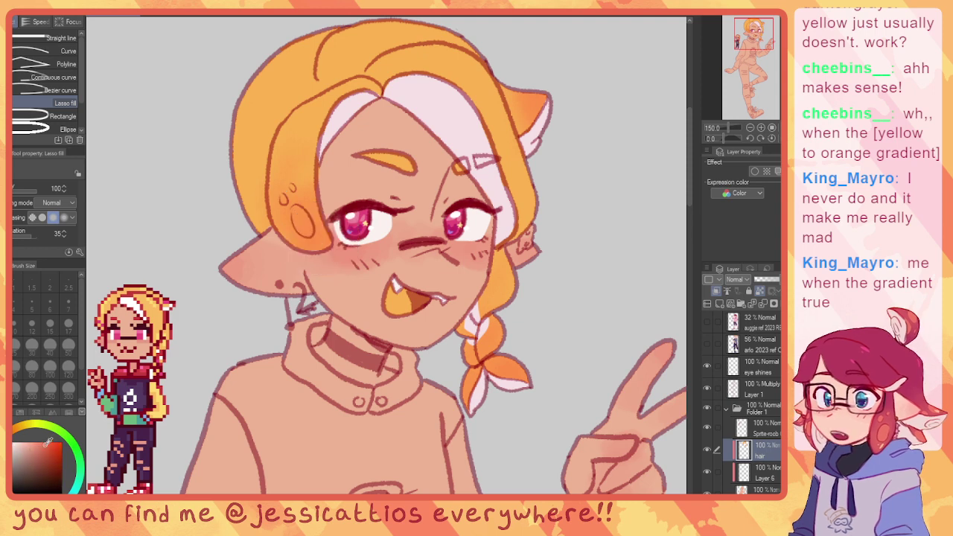
pyautogui.moveTo(6, 447); pyautogui.dragTo(3, 454)
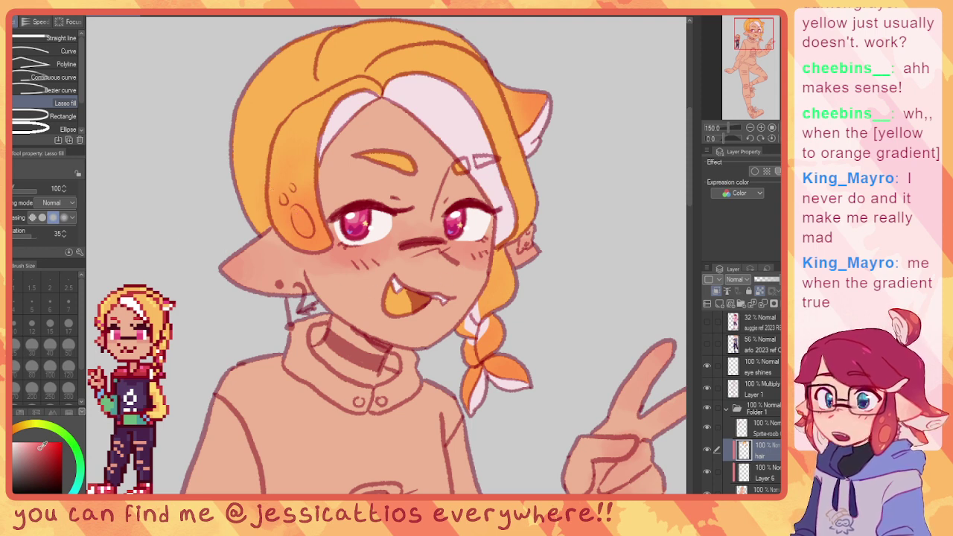
pyautogui.moveTo(41, 449); pyautogui.dragTo(37, 445)
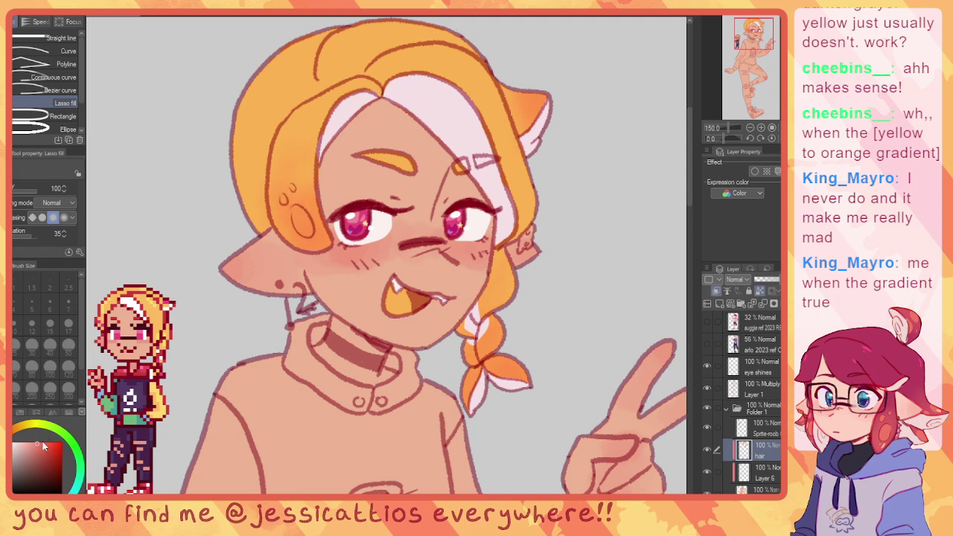
pyautogui.moveTo(297, 176); pyautogui.dragTo(289, 184)
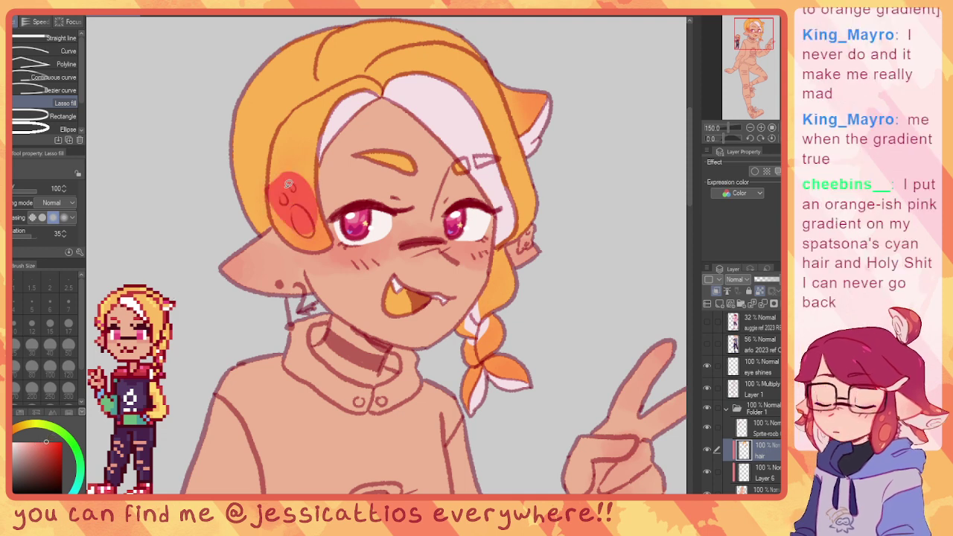
pyautogui.hotkey('ctrl', 'z')
pyautogui.scroll(1, 288, 226)
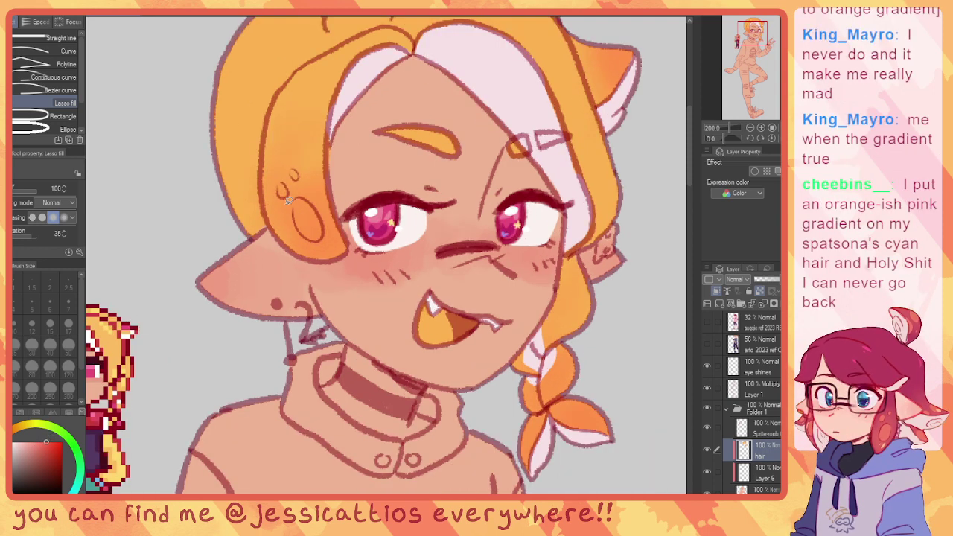
pyautogui.moveTo(282, 191); pyautogui.dragTo(294, 178)
pyautogui.moveTo(301, 195); pyautogui.dragTo(301, 195)
# Step: Add red spots to the loose ends of the braid and to the orange part of the back tuft
pyautogui.moveTo(576, 396)
pyautogui.mouseDown()
pyautogui.moveTo(492, 302)
pyautogui.moveTo(497, 324)
pyautogui.mouseUp()
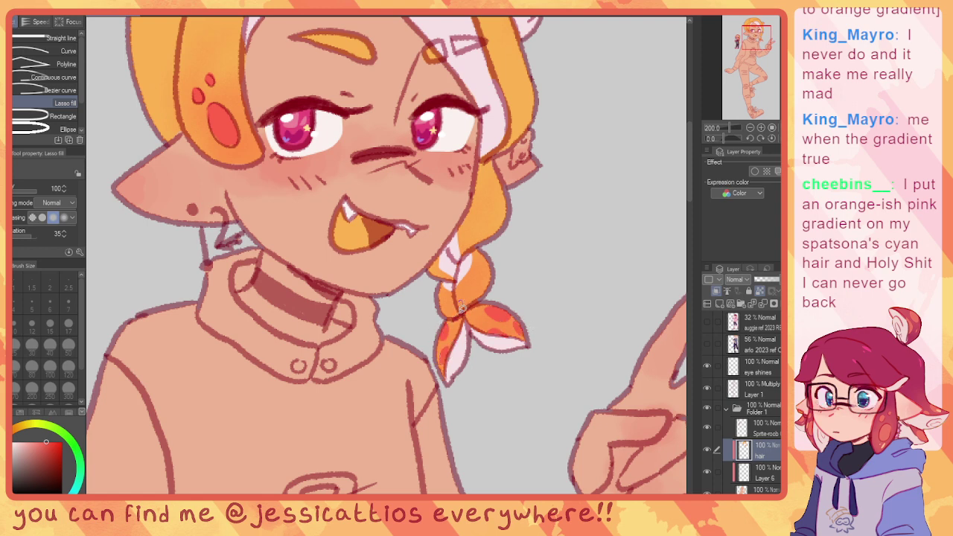
pyautogui.moveTo(484, 214); pyautogui.dragTo(407, 454)
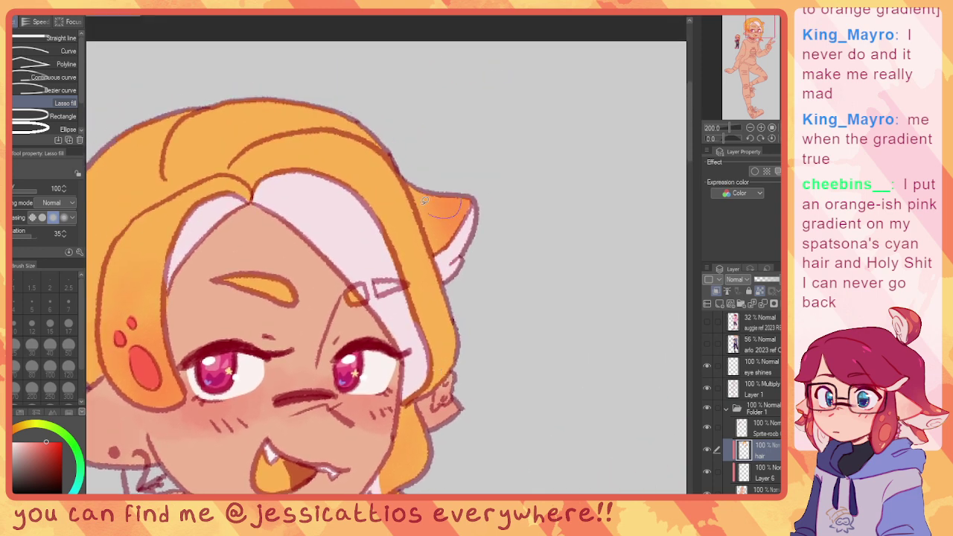
pyautogui.moveTo(424, 200)
pyautogui.mouseDown()
pyautogui.moveTo(435, 222)
pyautogui.moveTo(426, 226)
pyautogui.moveTo(503, 190)
pyautogui.mouseUp()
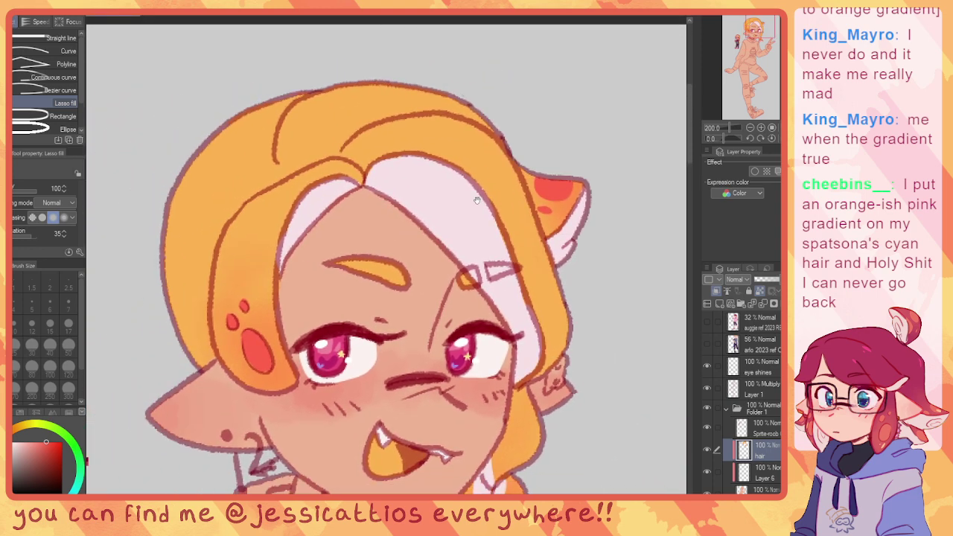
# Step: Choose a pale yellow and lasso-fill shine highlights on the front side lock and on the far hair section beside the back tuft
pyautogui.keyDown('alt'); pyautogui.click(240, 154); pyautogui.keyUp('alt')
pyautogui.click(29, 426)
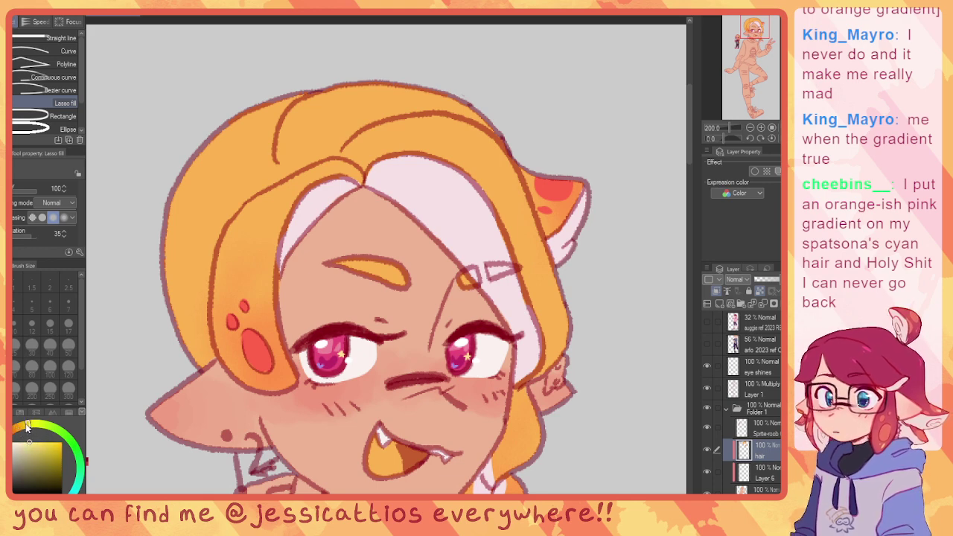
pyautogui.moveTo(234, 239); pyautogui.dragTo(254, 210)
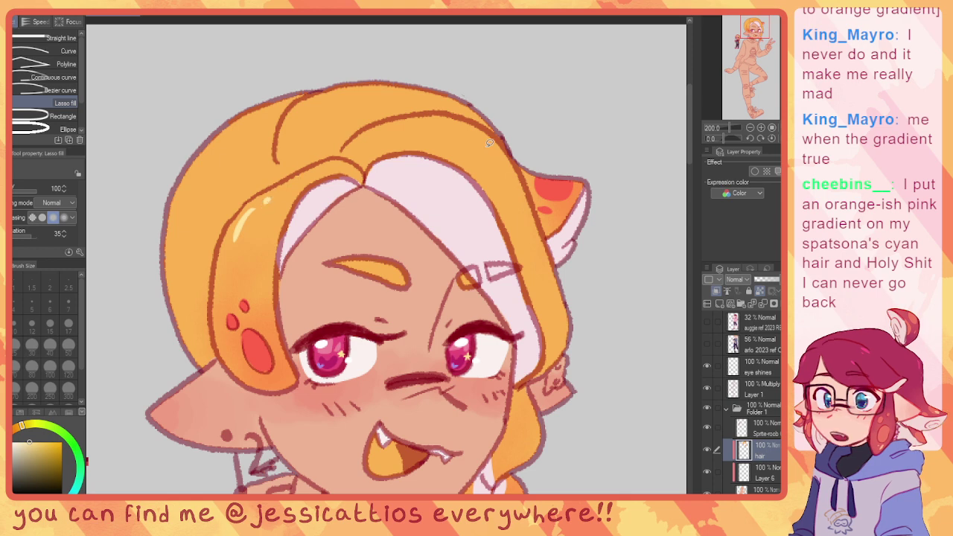
pyautogui.moveTo(488, 143)
pyautogui.mouseDown()
pyautogui.moveTo(531, 215)
pyautogui.moveTo(483, 144)
pyautogui.mouseUp()
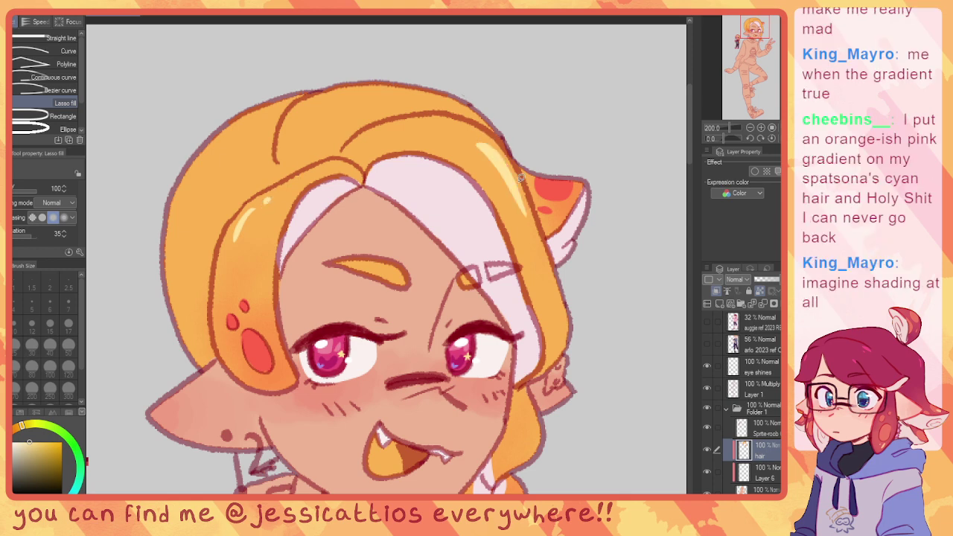
pyautogui.moveTo(533, 175)
pyautogui.mouseDown()
pyautogui.moveTo(549, 180)
pyautogui.moveTo(530, 171)
pyautogui.mouseUp()
# Step: Lasso-fill pale yellow highlights along the crown above the parting and on the back of the head
pyautogui.moveTo(337, 95)
pyautogui.mouseDown()
pyautogui.moveTo(290, 123)
pyautogui.moveTo(337, 95)
pyautogui.mouseUp()
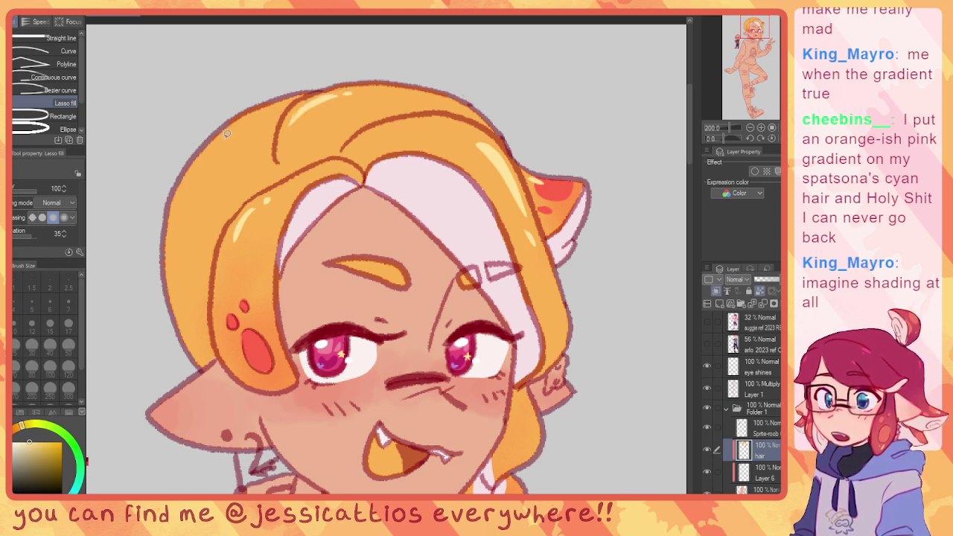
pyautogui.moveTo(222, 139); pyautogui.dragTo(209, 165)
pyautogui.moveTo(237, 129); pyautogui.dragTo(238, 128)
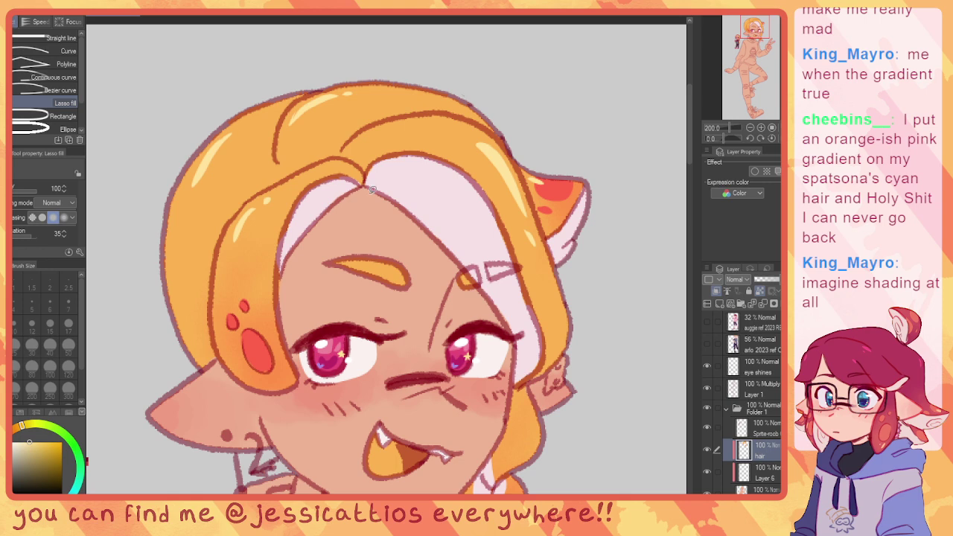
# Step: Add pale yellow highlights to the braid and its loose ends and to the lower edge of the front side lock
pyautogui.moveTo(519, 432)
pyautogui.mouseDown()
pyautogui.moveTo(402, 287)
pyautogui.moveTo(415, 276)
pyautogui.moveTo(400, 306)
pyautogui.moveTo(408, 284)
pyautogui.mouseUp()
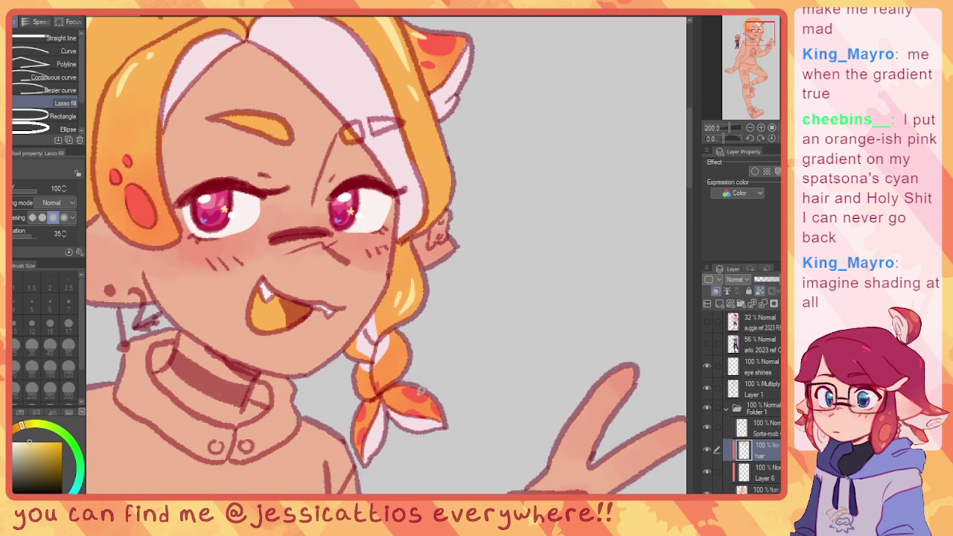
pyautogui.moveTo(413, 390)
pyautogui.mouseDown()
pyautogui.moveTo(425, 393)
pyautogui.moveTo(416, 391)
pyautogui.mouseUp()
pyautogui.moveTo(365, 271); pyautogui.dragTo(505, 308)
pyautogui.moveTo(283, 272); pyautogui.dragTo(278, 265)
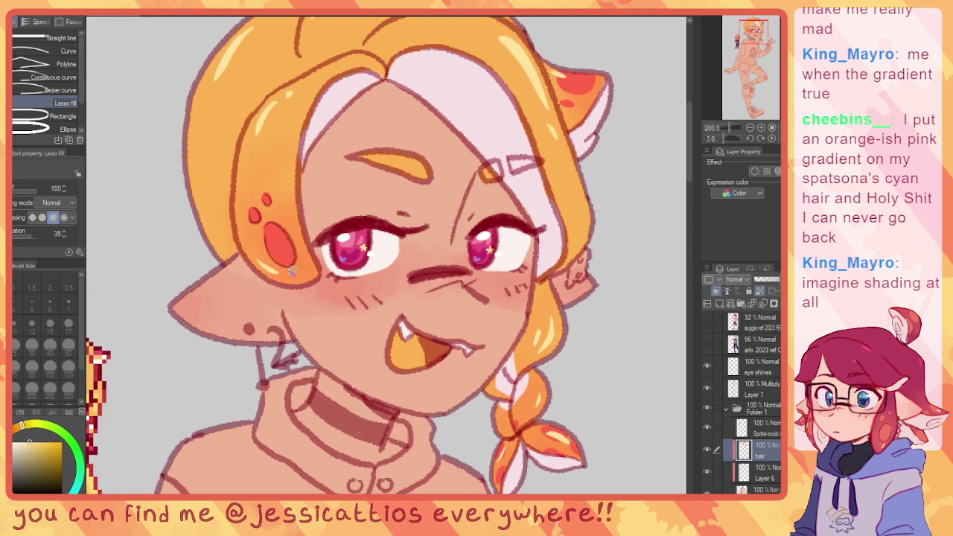
pyautogui.scroll(-1, 309, 328)
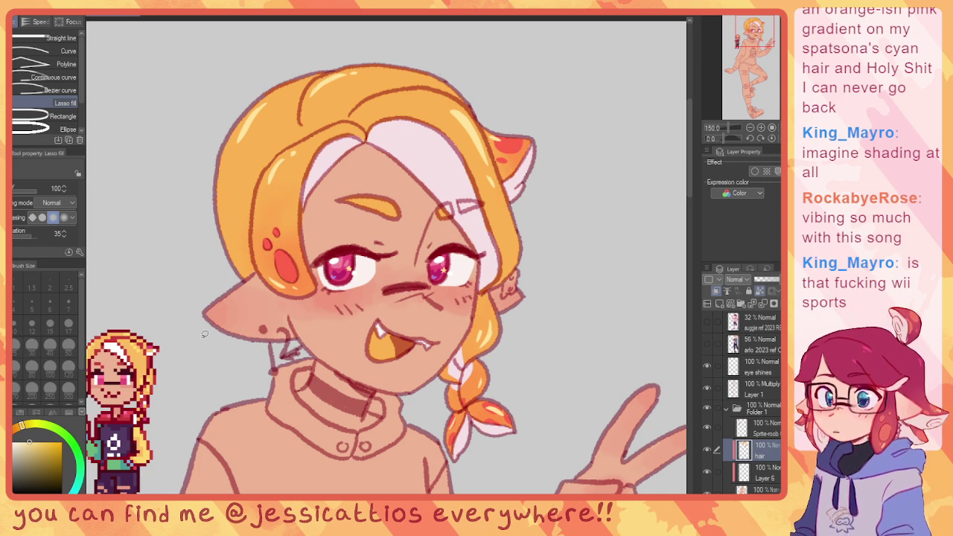
# Step: Add a new layer directly above the skin layer and sample the dark purple from the pixel sprite's clothing
pyautogui.click(764, 482)
pyautogui.click(762, 490)
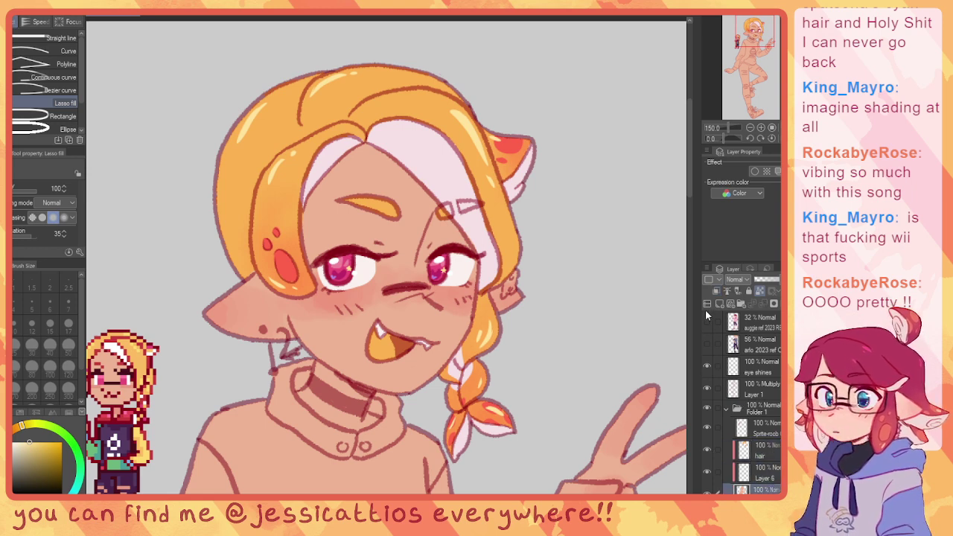
pyautogui.click(719, 304)
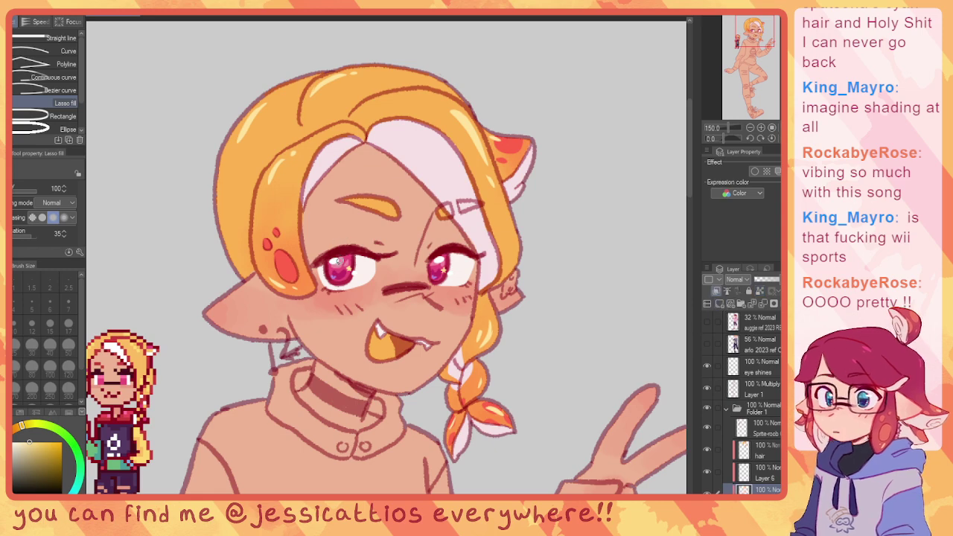
pyautogui.keyDown('ctrl'); pyautogui.click(340, 262); pyautogui.keyUp('ctrl')
pyautogui.moveTo(218, 345); pyautogui.dragTo(364, 195)
pyautogui.keyDown('alt'); pyautogui.click(269, 299); pyautogui.keyUp('alt')
pyautogui.moveTo(470, 282)
pyautogui.mouseDown()
pyautogui.moveTo(300, 255)
pyautogui.moveTo(276, 298)
pyautogui.moveTo(305, 276)
pyautogui.moveTo(425, 294)
pyautogui.moveTo(297, 337)
pyautogui.moveTo(365, 339)
pyautogui.moveTo(340, 330)
pyautogui.moveTo(298, 406)
pyautogui.moveTo(377, 341)
pyautogui.mouseUp()
pyautogui.hotkey('ctrl', 'z')
pyautogui.hotkey('ctrl', 'z')
pyautogui.hotkey('ctrl', 'z')
pyautogui.hotkey('ctrl', 'z')
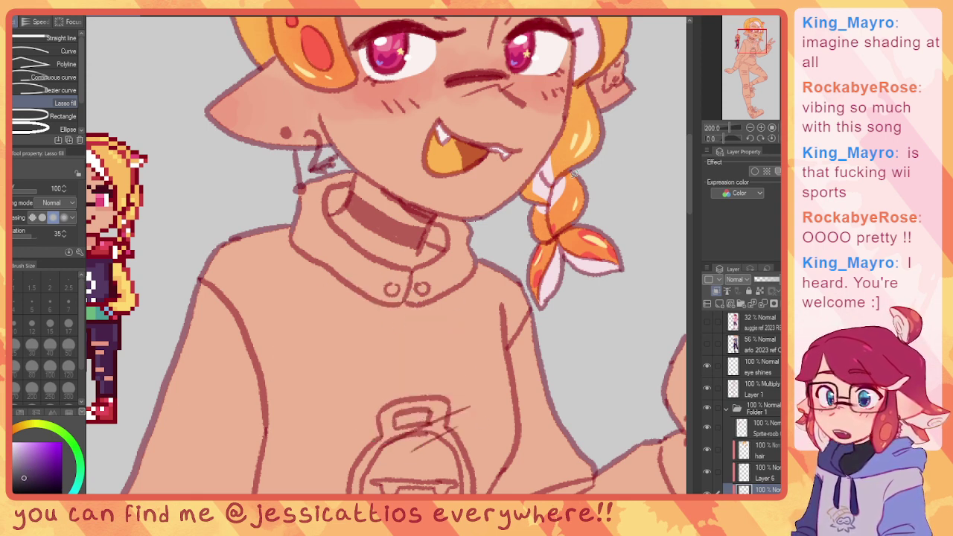
# Step: Lasso-fill the near ear's round stud, hooked arrow earring and hanging bar earring with the dark purple
pyautogui.moveTo(304, 134); pyautogui.dragTo(377, 241)
pyautogui.scroll(2, 375, 240)
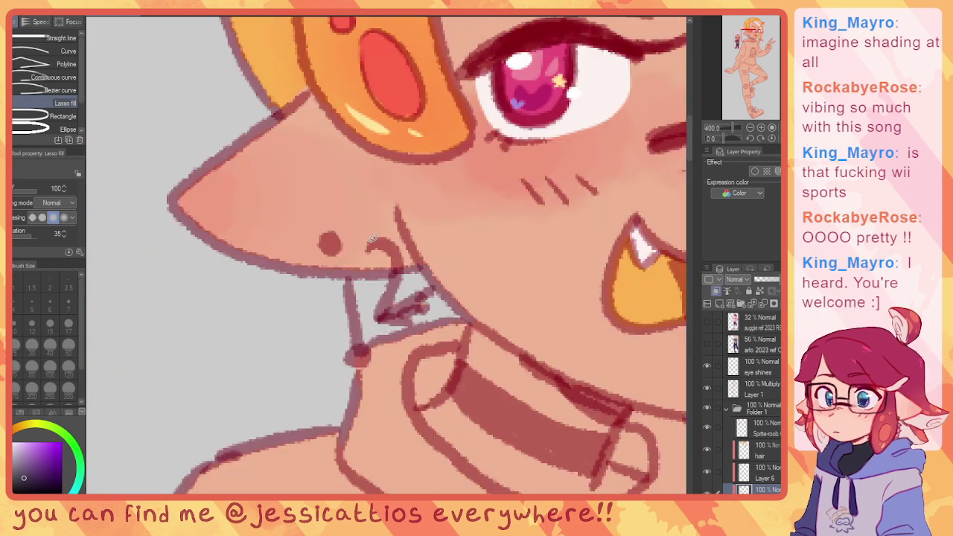
pyautogui.scroll(2, 374, 238)
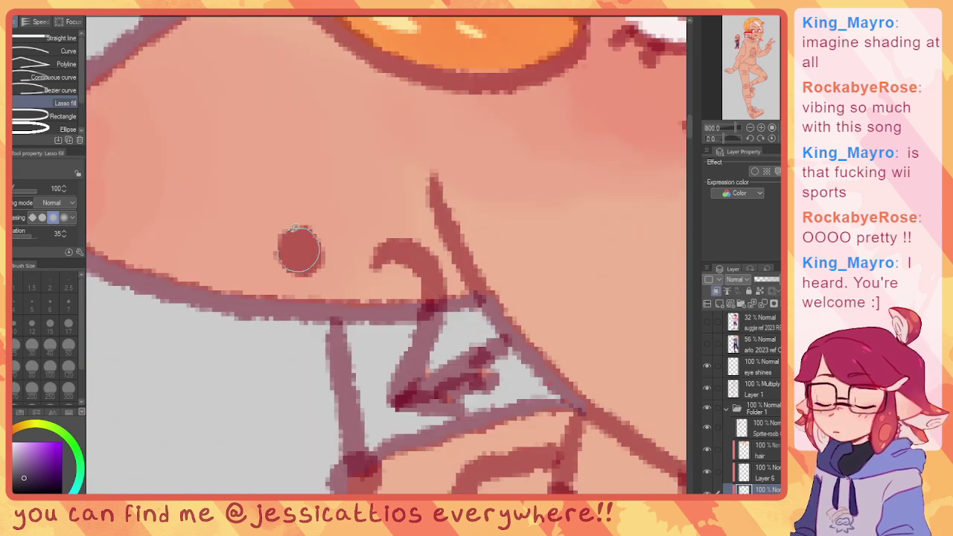
pyautogui.moveTo(296, 228); pyautogui.dragTo(298, 229)
pyautogui.moveTo(300, 230)
pyautogui.mouseDown()
pyautogui.moveTo(326, 247)
pyautogui.moveTo(291, 269)
pyautogui.moveTo(302, 229)
pyautogui.mouseUp()
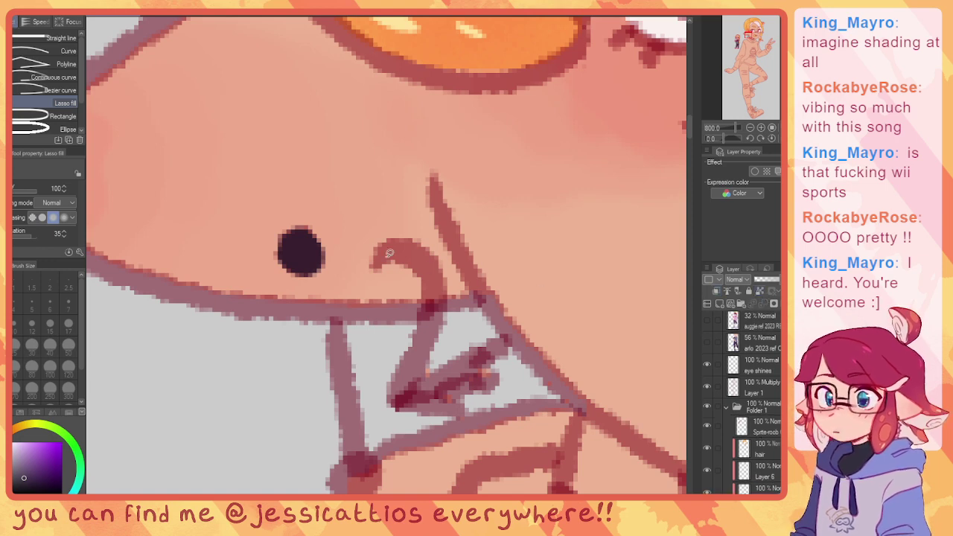
pyautogui.moveTo(377, 265)
pyautogui.mouseDown()
pyautogui.moveTo(443, 265)
pyautogui.moveTo(429, 378)
pyautogui.moveTo(498, 340)
pyautogui.moveTo(443, 410)
pyautogui.moveTo(397, 395)
pyautogui.moveTo(419, 305)
pyautogui.moveTo(391, 261)
pyautogui.mouseUp()
pyautogui.moveTo(333, 321)
pyautogui.mouseDown()
pyautogui.moveTo(382, 479)
pyautogui.moveTo(338, 472)
pyautogui.moveTo(345, 433)
pyautogui.moveTo(333, 321)
pyautogui.mouseUp()
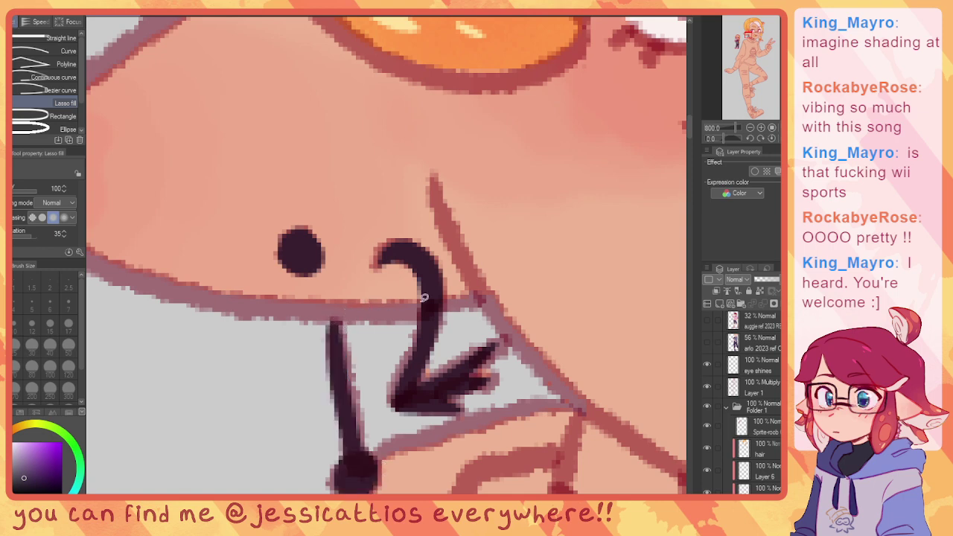
# Step: Lasso-fill the ornament on the far ear with dark purple on the accessory layer
pyautogui.scroll(-3, 423, 297)
pyautogui.moveTo(319, 220); pyautogui.dragTo(178, 259)
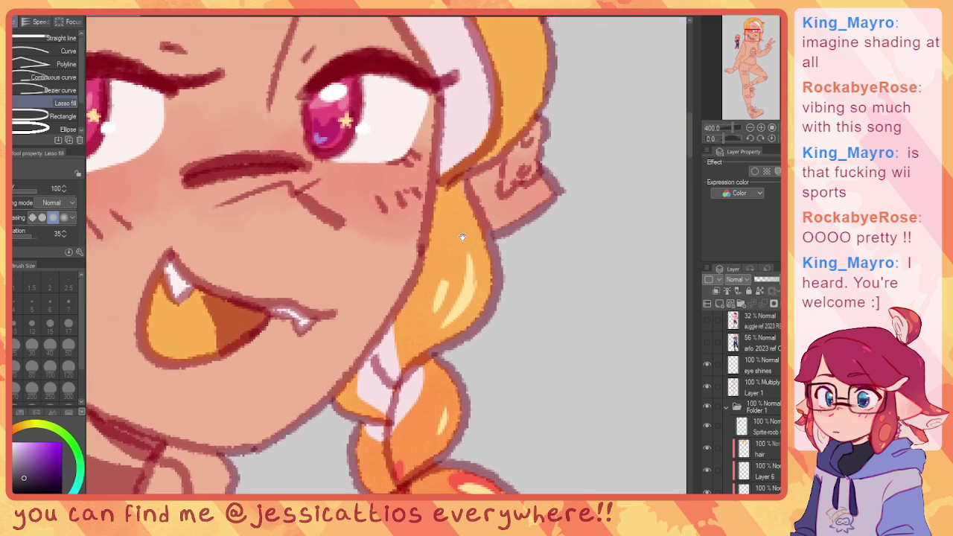
pyautogui.moveTo(460, 233)
pyautogui.mouseDown()
pyautogui.moveTo(375, 294)
pyautogui.moveTo(374, 309)
pyautogui.mouseUp()
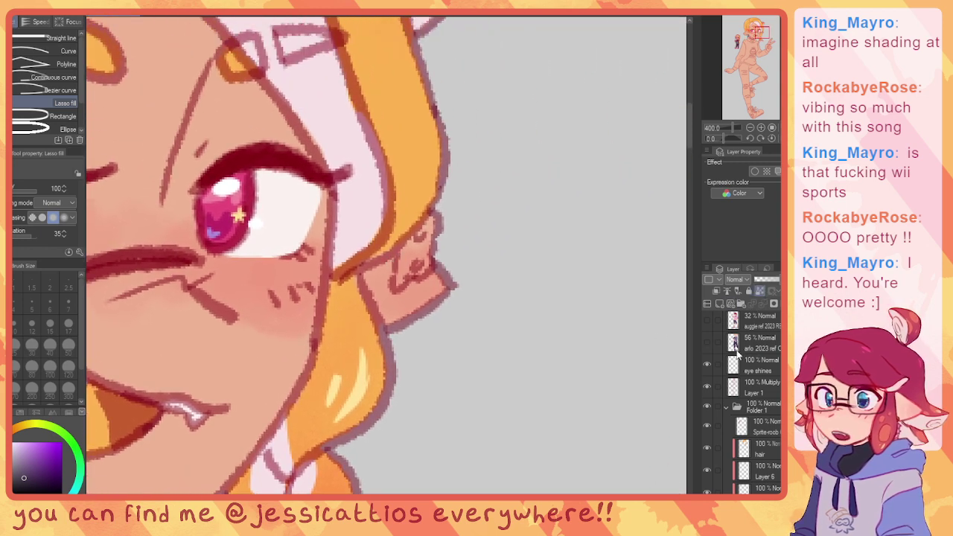
pyautogui.click(768, 488)
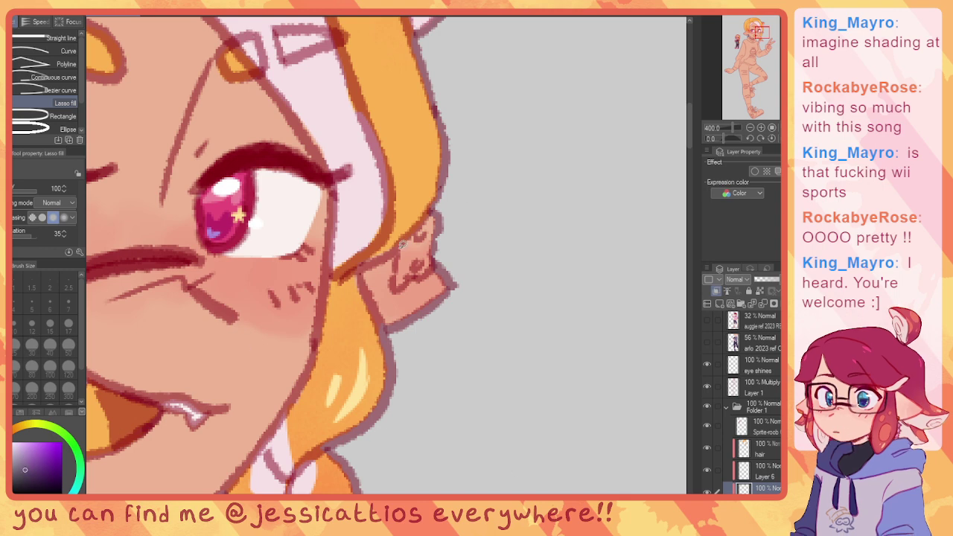
pyautogui.moveTo(397, 286)
pyautogui.mouseDown()
pyautogui.moveTo(420, 275)
pyautogui.moveTo(435, 246)
pyautogui.mouseUp()
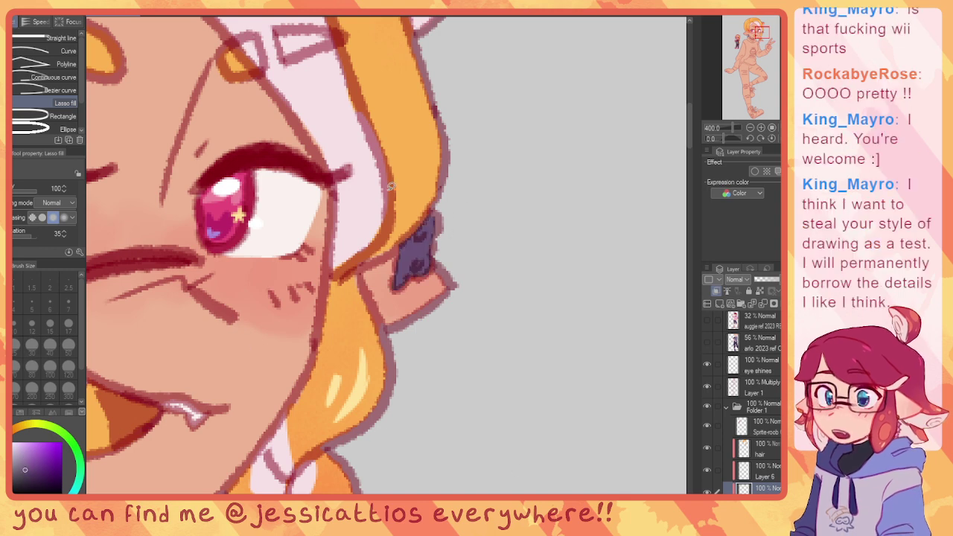
# Step: Lasso-fill small details on the far ear's ornament in greyer and lighter shades of purple
pyautogui.click(34, 475)
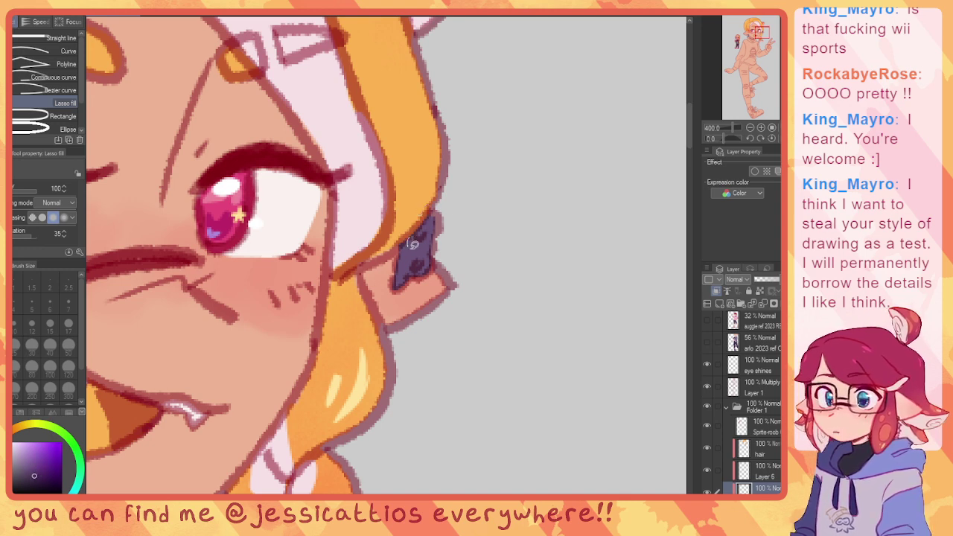
pyautogui.moveTo(409, 261)
pyautogui.mouseDown()
pyautogui.moveTo(414, 251)
pyautogui.moveTo(412, 273)
pyautogui.moveTo(426, 261)
pyautogui.moveTo(401, 279)
pyautogui.moveTo(403, 271)
pyautogui.mouseUp()
pyautogui.moveTo(431, 236)
pyautogui.mouseDown()
pyautogui.moveTo(437, 221)
pyautogui.moveTo(432, 233)
pyautogui.mouseUp()
pyautogui.moveTo(430, 222); pyautogui.dragTo(429, 223)
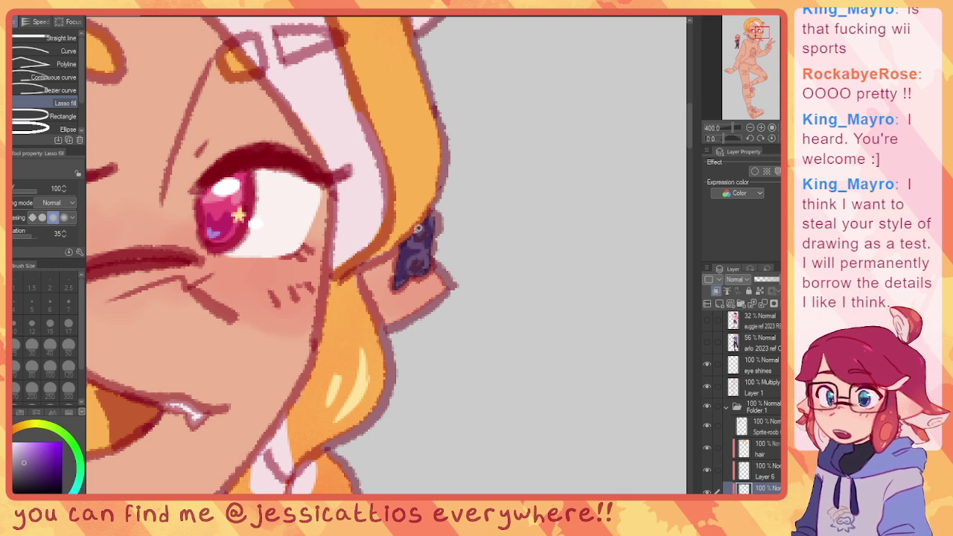
pyautogui.moveTo(418, 228); pyautogui.dragTo(389, 243)
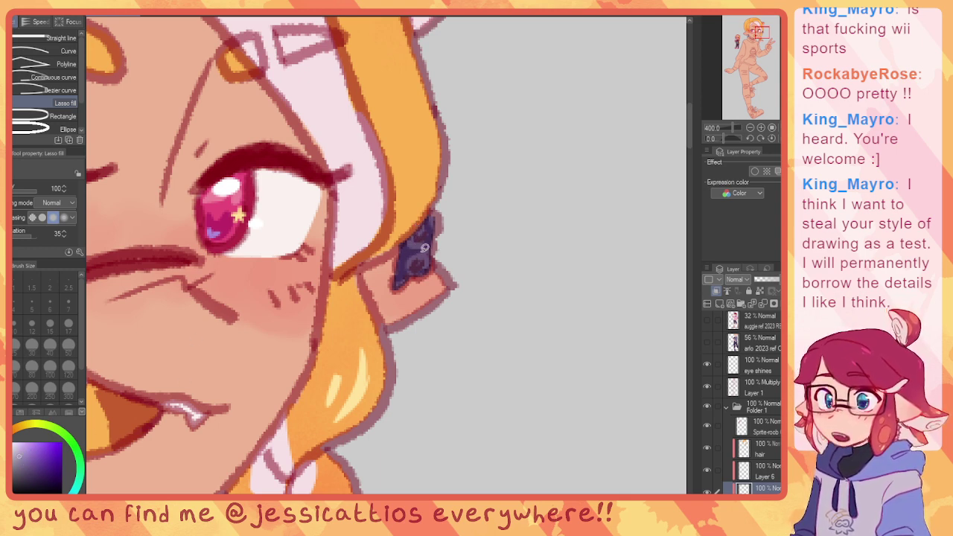
pyautogui.moveTo(424, 248); pyautogui.dragTo(405, 268)
pyautogui.moveTo(415, 228); pyautogui.dragTo(416, 244)
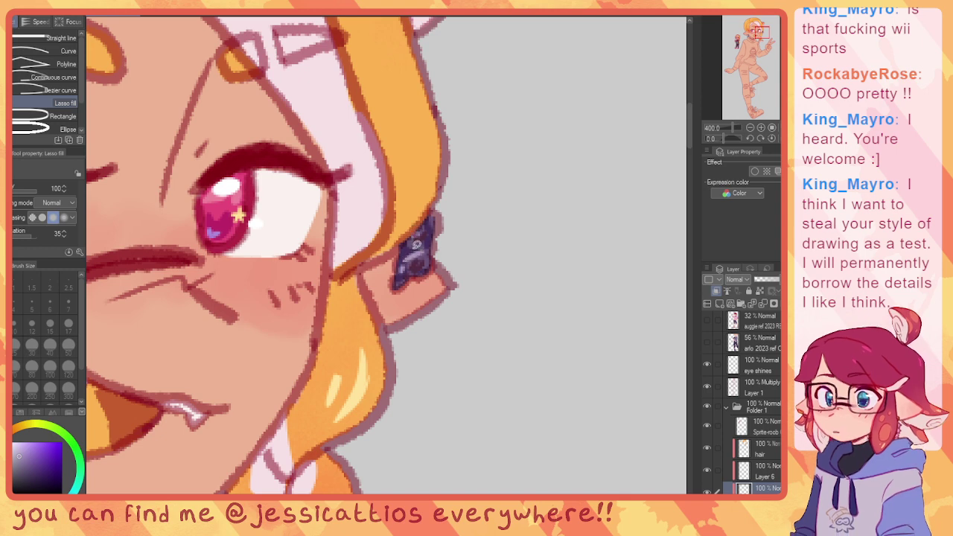
pyautogui.scroll(-5, 220, 320)
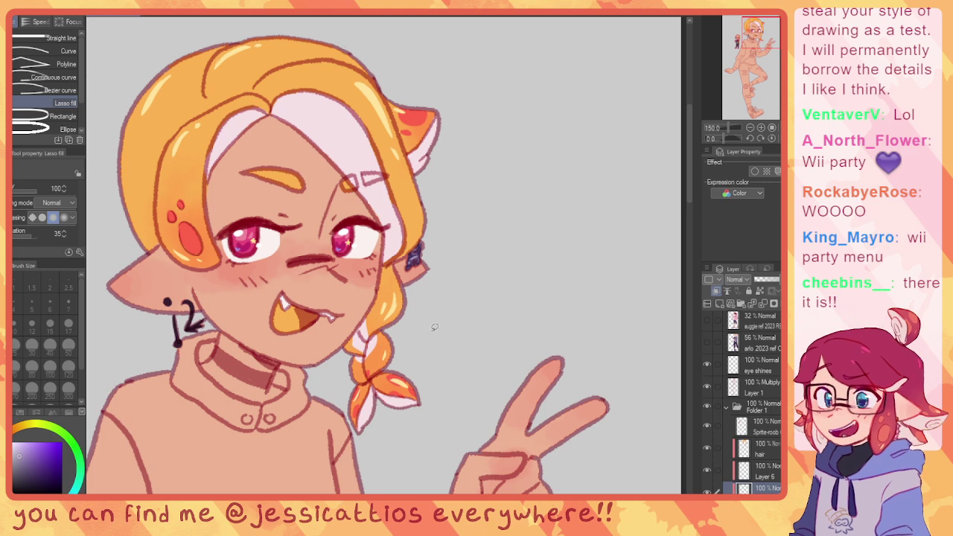
# Step: Hide the Multiply line-art layer, sample the dark purple from the ear stud, and show the line art again
pyautogui.moveTo(225, 408); pyautogui.dragTo(387, 277)
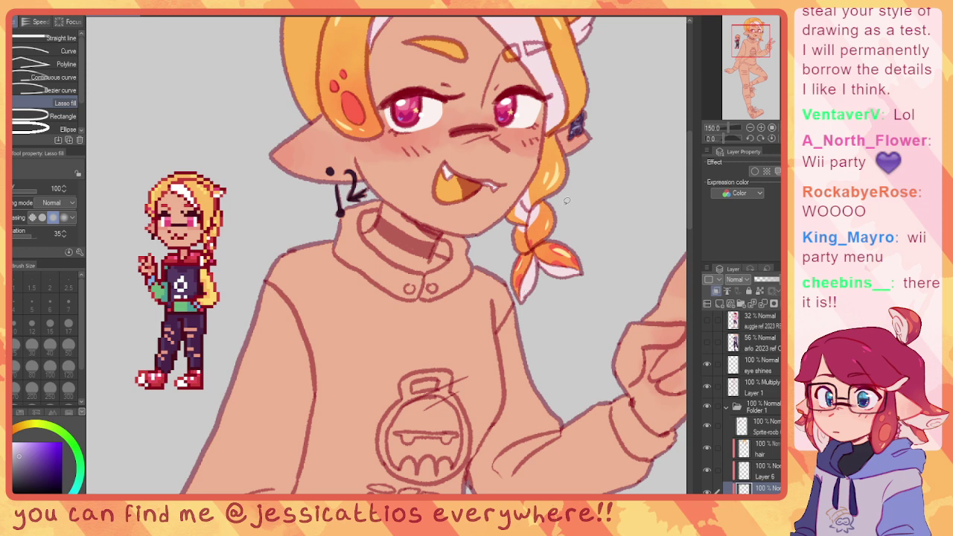
pyautogui.moveTo(490, 335)
pyautogui.mouseDown()
pyautogui.moveTo(459, 196)
pyautogui.moveTo(470, 276)
pyautogui.moveTo(528, 282)
pyautogui.moveTo(490, 284)
pyautogui.mouseUp()
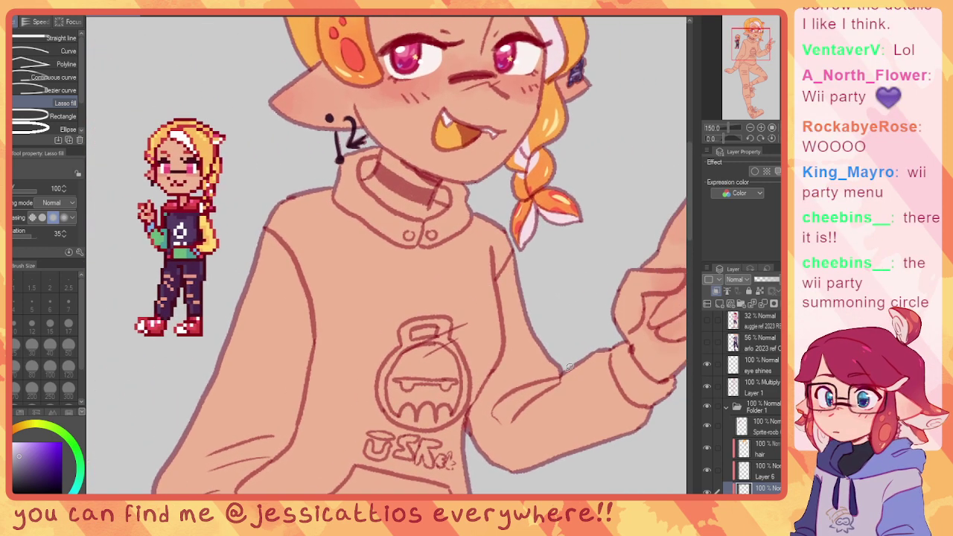
pyautogui.moveTo(231, 226); pyautogui.dragTo(193, 289)
pyautogui.hotkey('ctrl', '+')
pyautogui.moveTo(182, 239); pyautogui.dragTo(316, 223)
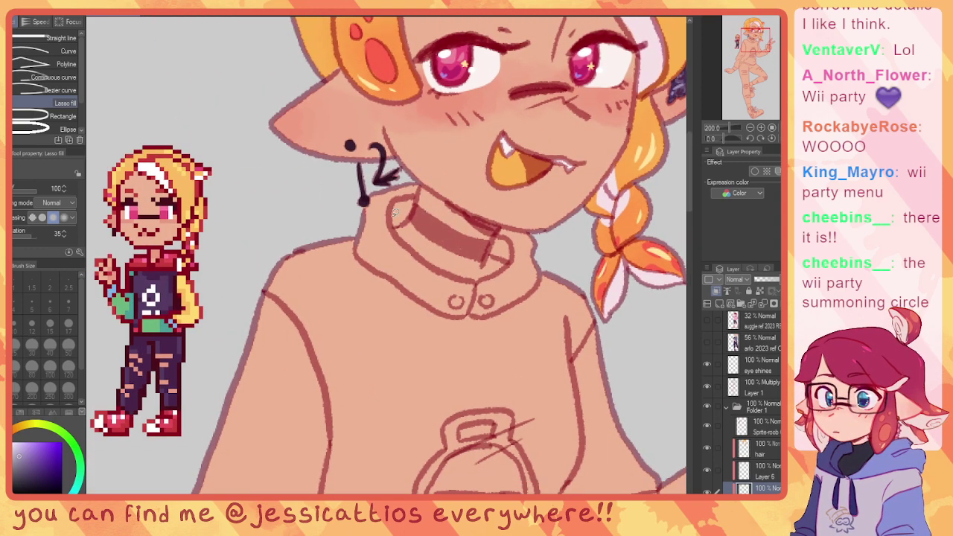
pyautogui.scroll(3, 315, 221)
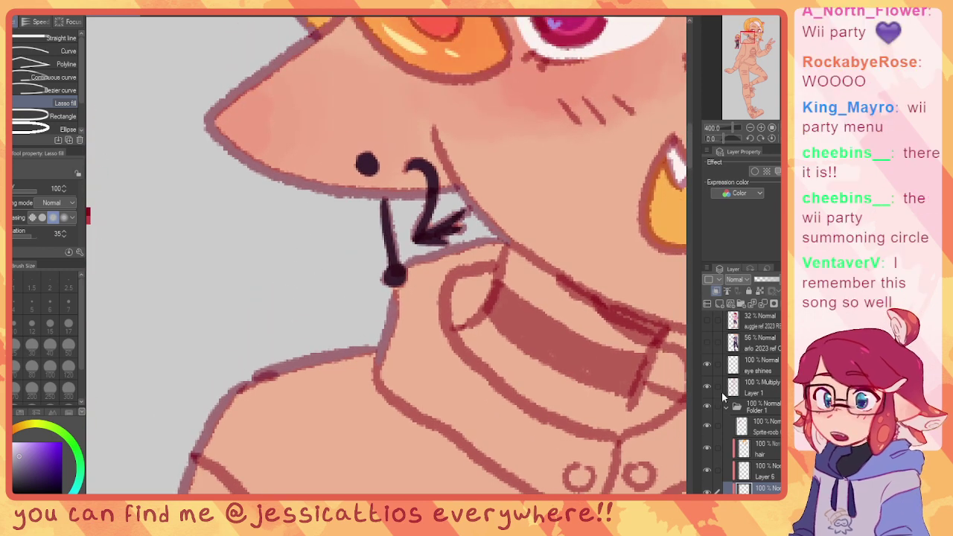
pyautogui.moveTo(441, 272); pyautogui.dragTo(561, 305)
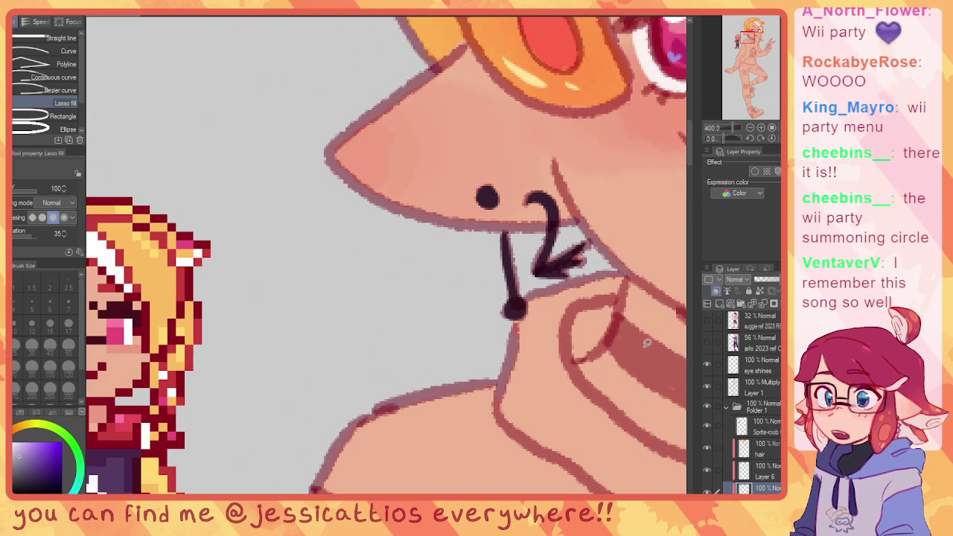
pyautogui.click(707, 387)
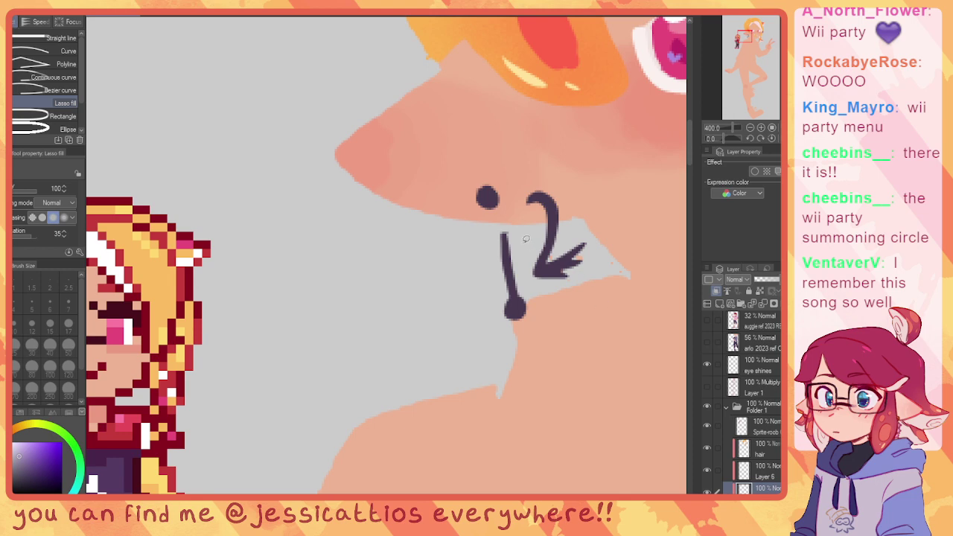
pyautogui.keyDown('alt'); pyautogui.click(486, 198); pyautogui.keyUp('alt')
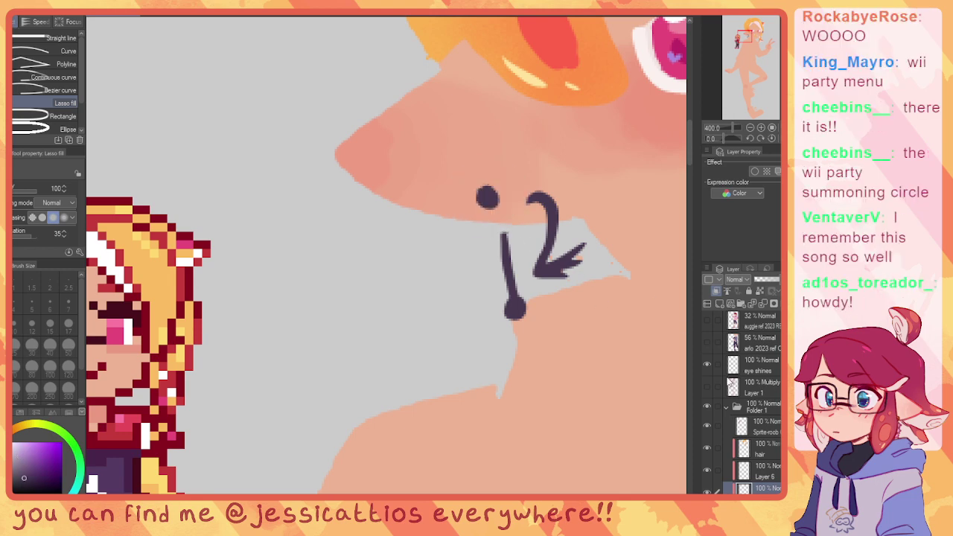
pyautogui.click(707, 388)
# Step: Lasso-fill the choker around the neck with the sampled dark purple, redoing the fill out to both ends of the band
pyautogui.moveTo(652, 362); pyautogui.dragTo(402, 244)
pyautogui.moveTo(364, 212)
pyautogui.mouseDown()
pyautogui.moveTo(410, 262)
pyautogui.moveTo(402, 216)
pyautogui.moveTo(370, 198)
pyautogui.moveTo(446, 247)
pyautogui.moveTo(519, 275)
pyautogui.moveTo(501, 312)
pyautogui.moveTo(366, 243)
pyautogui.mouseUp()
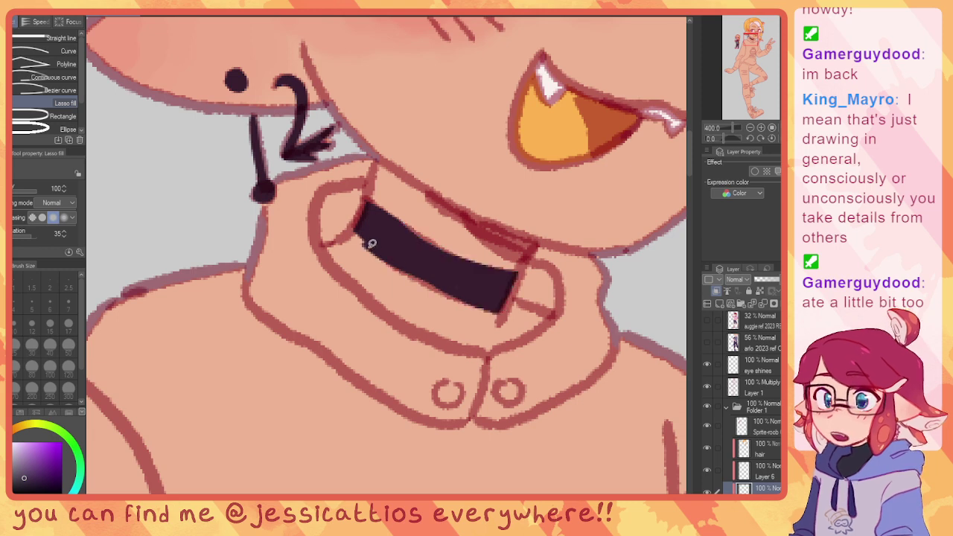
pyautogui.hotkey('ctrl', 'z')
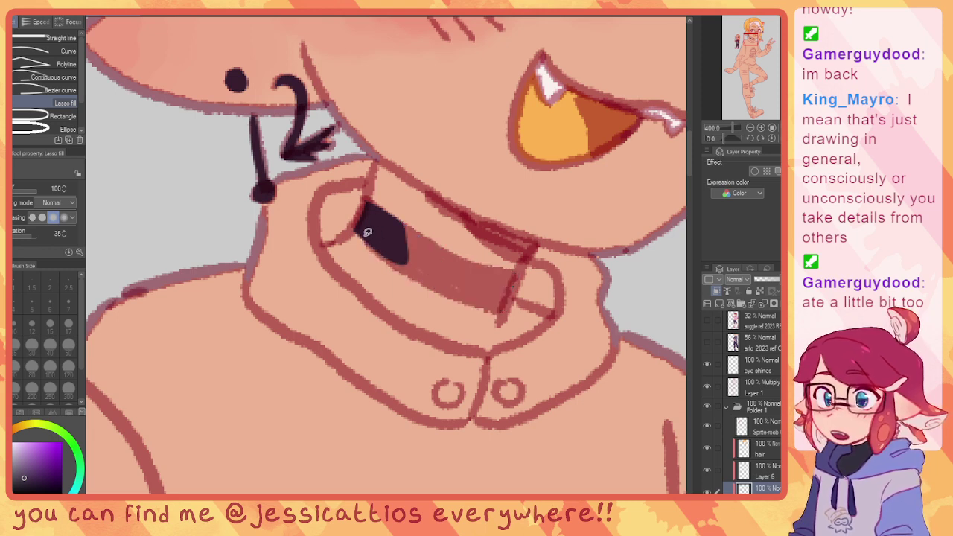
pyautogui.moveTo(388, 260)
pyautogui.mouseDown()
pyautogui.moveTo(496, 308)
pyautogui.moveTo(521, 274)
pyautogui.mouseUp()
pyautogui.moveTo(449, 252)
pyautogui.mouseDown()
pyautogui.moveTo(397, 221)
pyautogui.moveTo(458, 254)
pyautogui.moveTo(417, 236)
pyautogui.mouseUp()
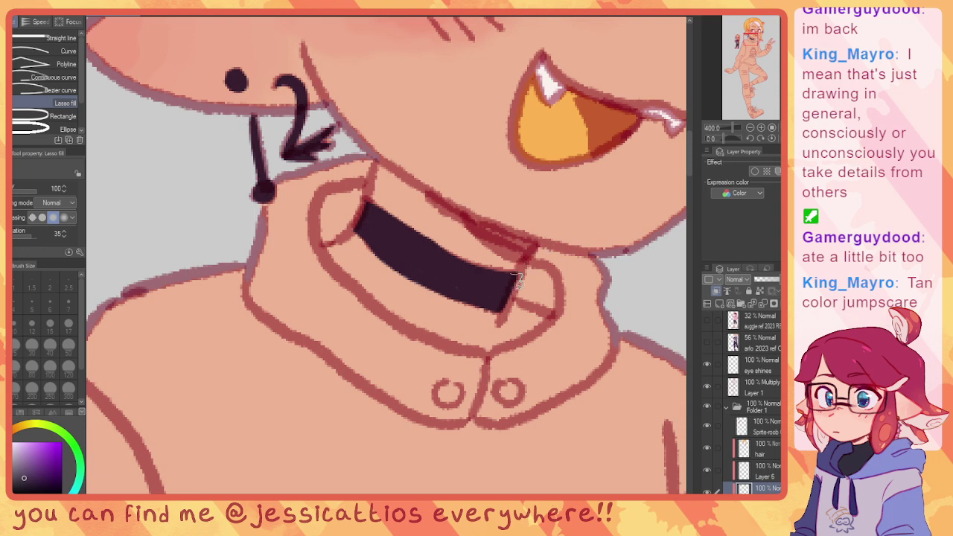
pyautogui.moveTo(520, 282); pyautogui.dragTo(503, 304)
pyautogui.scroll(-4, 555, 283)
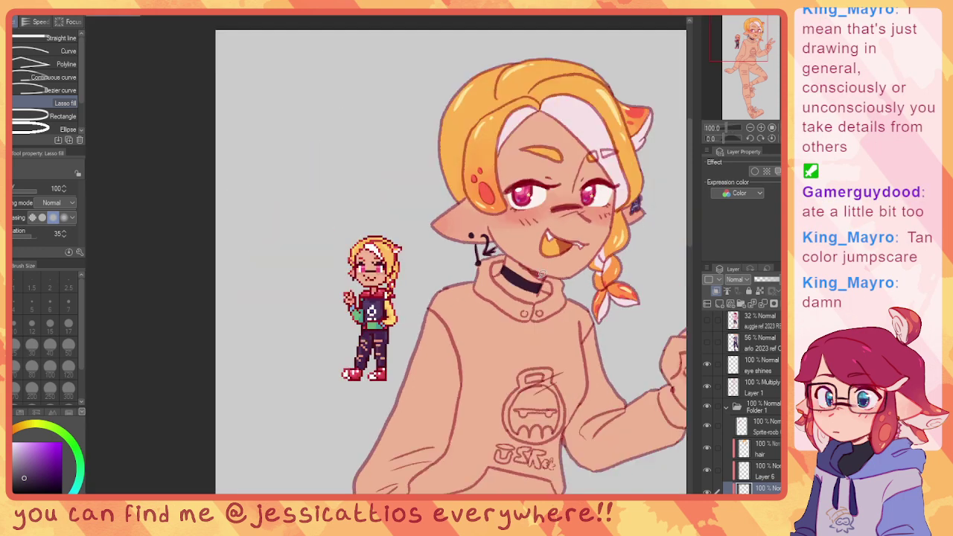
# Step: Move Layer 5 below Layer 3 in the layer stack
pyautogui.moveTo(542, 275); pyautogui.dragTo(480, 201)
pyautogui.scroll(2, 551, 257)
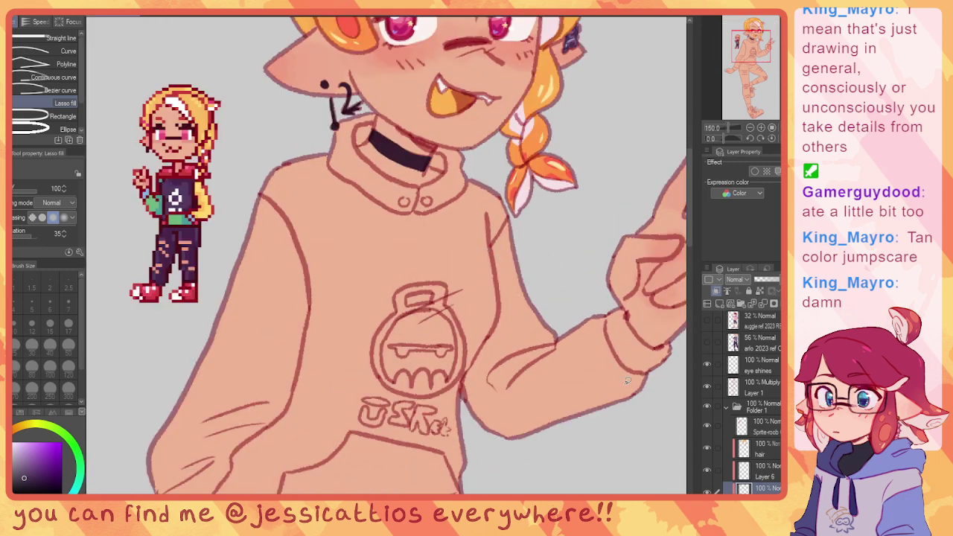
pyautogui.moveTo(467, 286)
pyautogui.mouseDown()
pyautogui.moveTo(521, 336)
pyautogui.moveTo(480, 244)
pyautogui.moveTo(485, 268)
pyautogui.mouseUp()
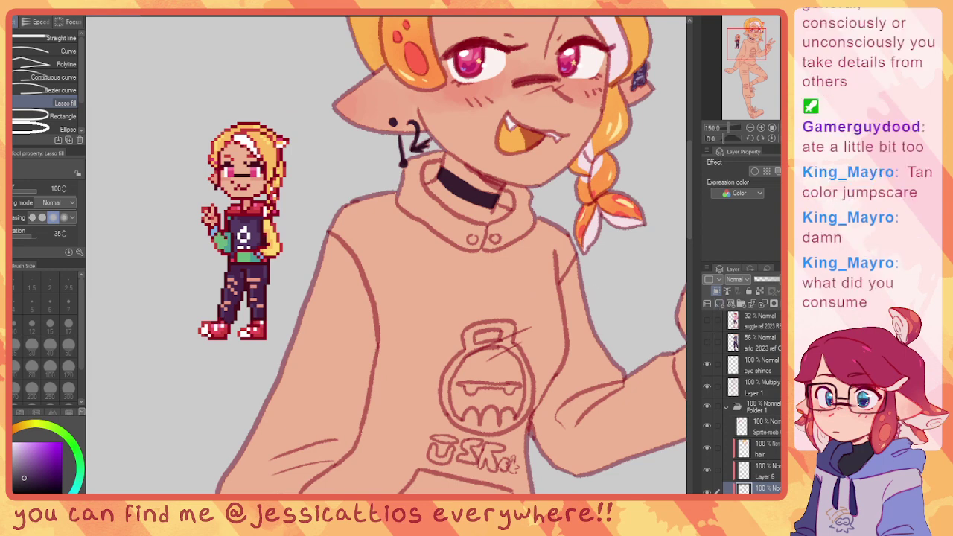
pyautogui.scroll(-2, 752, 446)
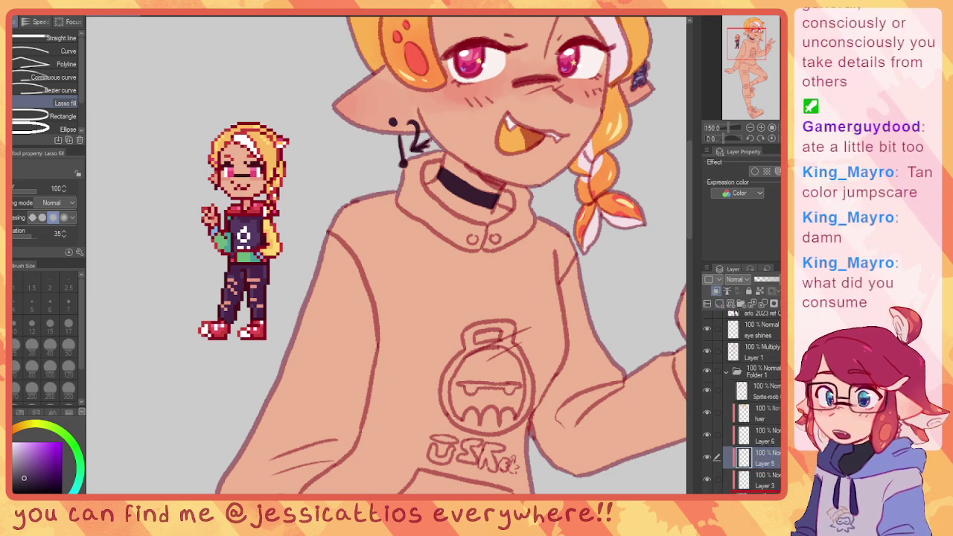
pyautogui.moveTo(761, 459); pyautogui.dragTo(761, 489)
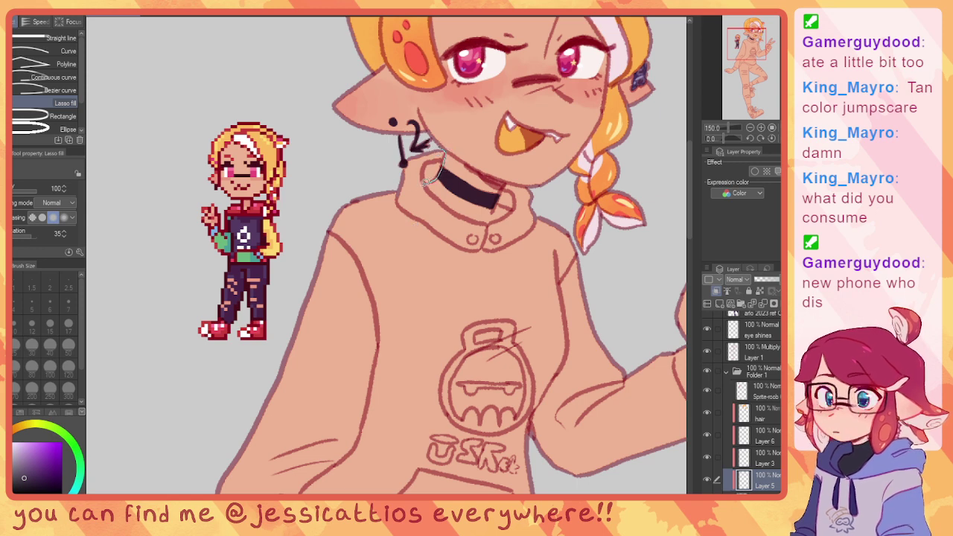
# Step: Lasso-fill the hoodie's collar, shoulders, chest and the raised arm's sleeve with the dark purple
pyautogui.moveTo(424, 182); pyautogui.dragTo(400, 164)
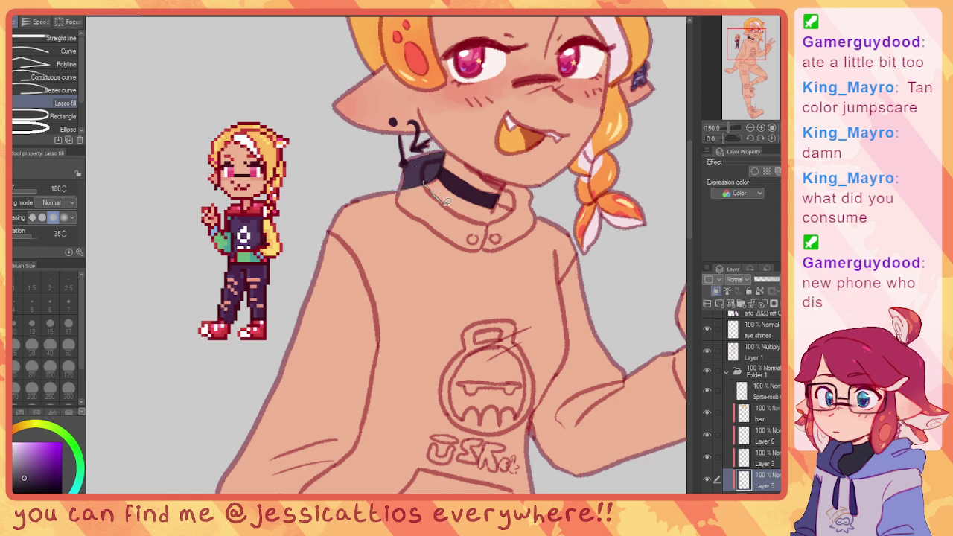
pyautogui.moveTo(445, 200); pyautogui.dragTo(472, 215)
pyautogui.moveTo(612, 300)
pyautogui.mouseDown()
pyautogui.moveTo(273, 316)
pyautogui.moveTo(309, 218)
pyautogui.mouseUp()
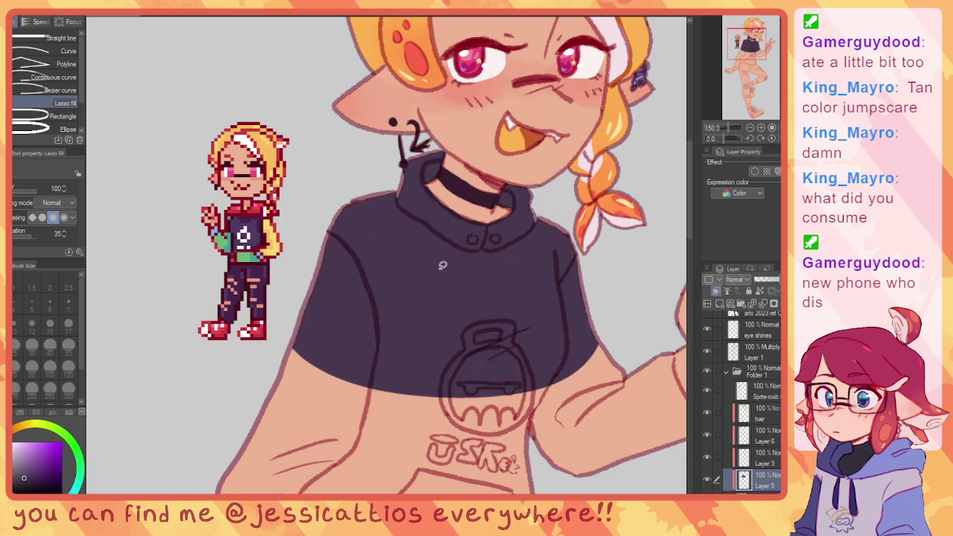
pyautogui.moveTo(463, 289)
pyautogui.mouseDown()
pyautogui.moveTo(358, 194)
pyautogui.moveTo(256, 150)
pyautogui.mouseUp()
pyautogui.moveTo(441, 181)
pyautogui.mouseDown()
pyautogui.moveTo(350, 309)
pyautogui.moveTo(458, 216)
pyautogui.moveTo(491, 216)
pyautogui.moveTo(522, 245)
pyautogui.moveTo(534, 237)
pyautogui.moveTo(432, 360)
pyautogui.moveTo(312, 253)
pyautogui.mouseUp()
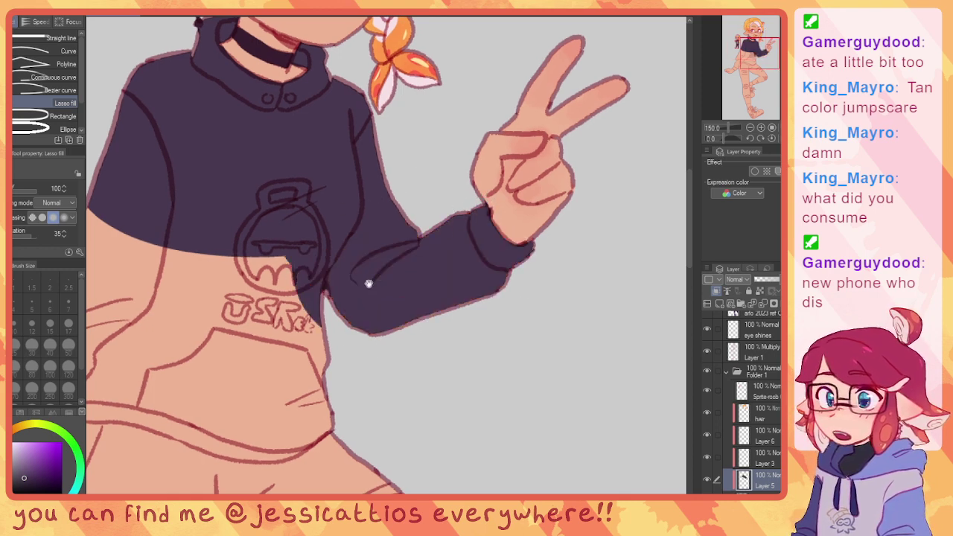
# Step: Extend the dark purple lasso fill over the hoodie's torso and the lowered arm's sleeve down to its cuff
pyautogui.moveTo(368, 281); pyautogui.dragTo(519, 220)
pyautogui.moveTo(462, 142)
pyautogui.mouseDown()
pyautogui.moveTo(368, 122)
pyautogui.moveTo(506, 76)
pyautogui.mouseUp()
pyautogui.moveTo(328, 86)
pyautogui.mouseDown()
pyautogui.moveTo(556, 191)
pyautogui.moveTo(671, 99)
pyautogui.mouseUp()
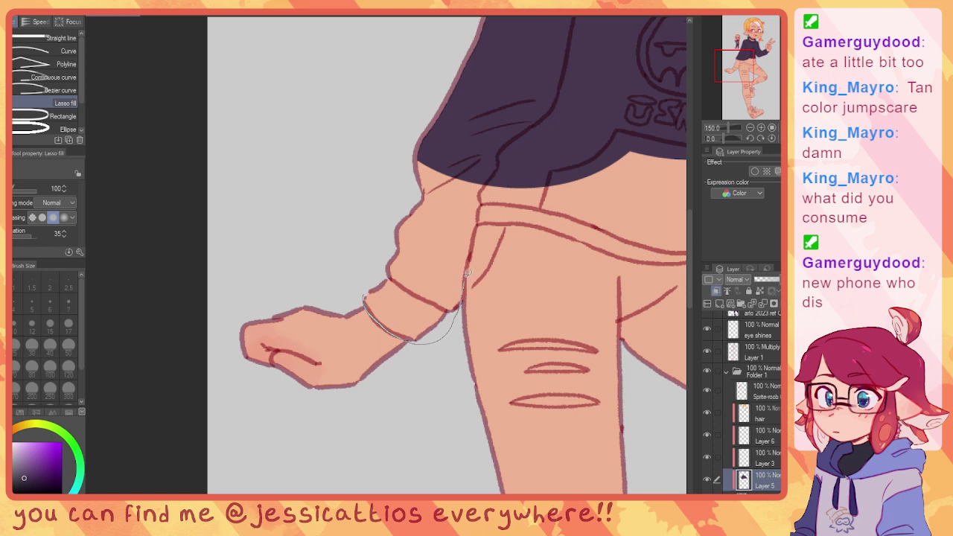
pyautogui.moveTo(477, 244)
pyautogui.mouseDown()
pyautogui.moveTo(485, 219)
pyautogui.moveTo(529, 218)
pyautogui.moveTo(420, 97)
pyautogui.moveTo(319, 153)
pyautogui.mouseUp()
pyautogui.moveTo(493, 177); pyautogui.dragTo(388, 161)
pyautogui.moveTo(392, 205)
pyautogui.mouseDown()
pyautogui.moveTo(327, 195)
pyautogui.moveTo(425, 100)
pyautogui.moveTo(336, 167)
pyautogui.mouseUp()
pyautogui.moveTo(396, 209); pyautogui.dragTo(347, 195)
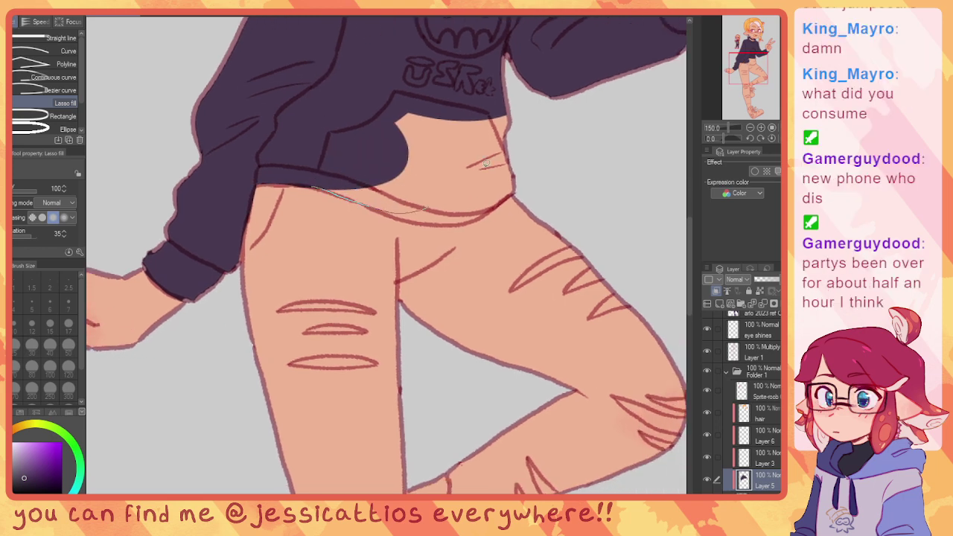
# Step: Lasso-fill the rest of the hoodie's front pocket and bottom hem with dark purple
pyautogui.moveTo(486, 162); pyautogui.dragTo(437, 100)
pyautogui.hscroll(3, 436, 100)
pyautogui.scroll(2, 437, 100)
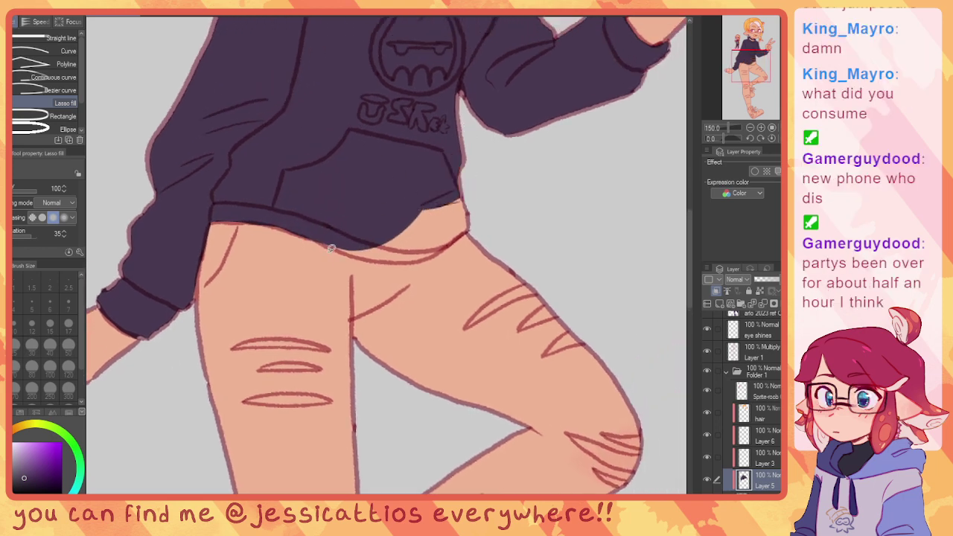
pyautogui.moveTo(328, 243)
pyautogui.mouseDown()
pyautogui.moveTo(363, 256)
pyautogui.moveTo(425, 256)
pyautogui.mouseUp()
pyautogui.moveTo(478, 219); pyautogui.dragTo(477, 172)
pyautogui.scroll(10, 395, 162)
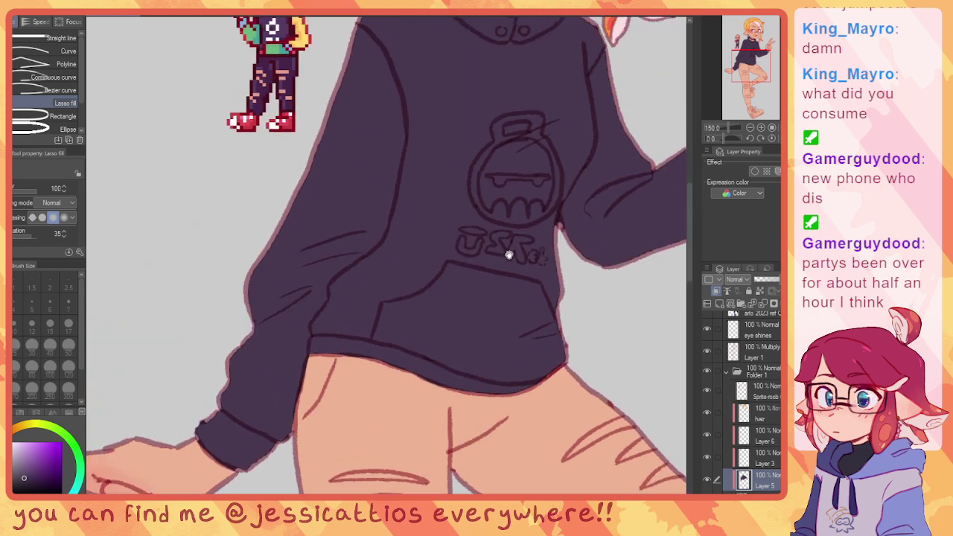
# Step: Lock the hoodie layer's transparent pixels and sample the red from the pixel sprite's collar
pyautogui.moveTo(428, 340); pyautogui.dragTo(360, 232)
pyautogui.scroll(-1, 359, 232)
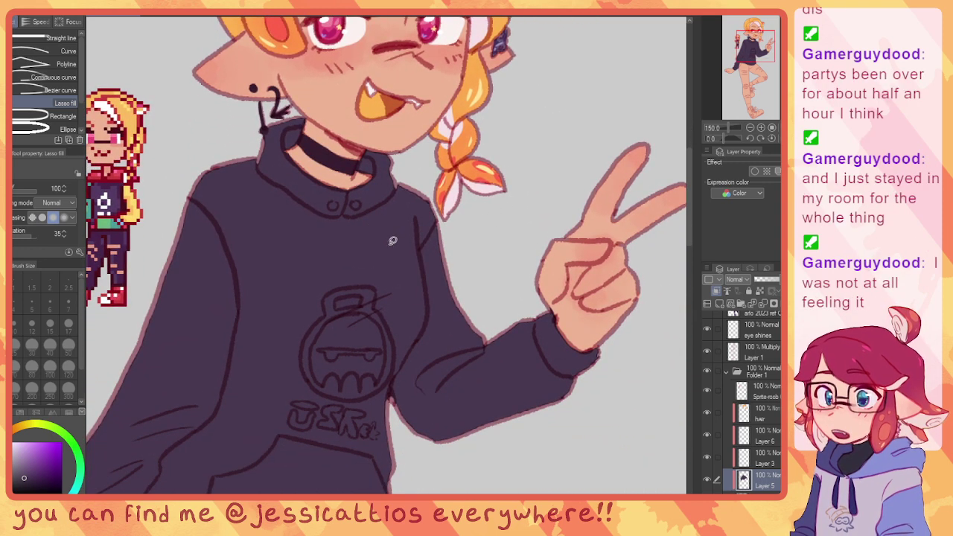
pyautogui.hscroll(-4, 503, 219)
pyautogui.scroll(-1, 503, 220)
pyautogui.moveTo(504, 219); pyautogui.dragTo(468, 217)
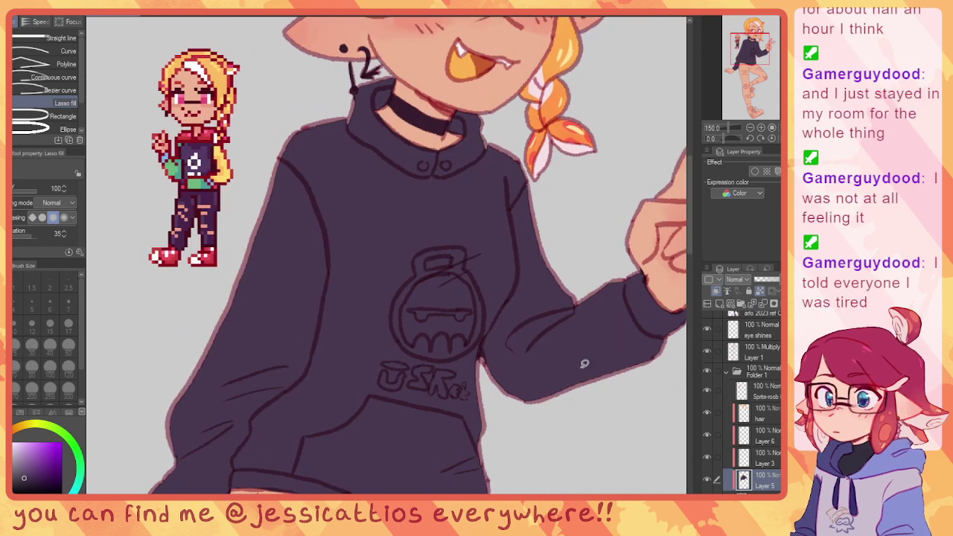
pyautogui.moveTo(380, 279)
pyautogui.mouseDown()
pyautogui.moveTo(426, 278)
pyautogui.moveTo(361, 331)
pyautogui.mouseUp()
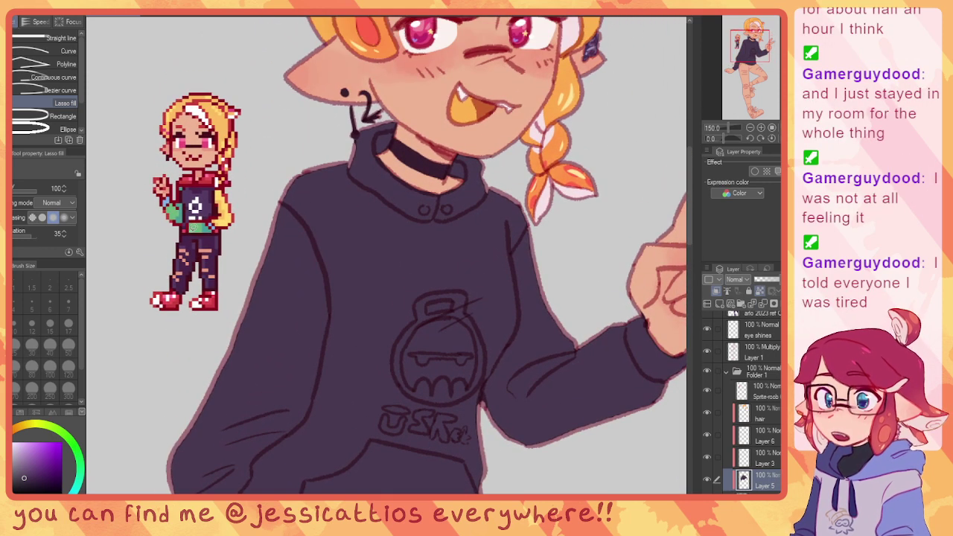
pyautogui.moveTo(166, 191); pyautogui.dragTo(212, 172)
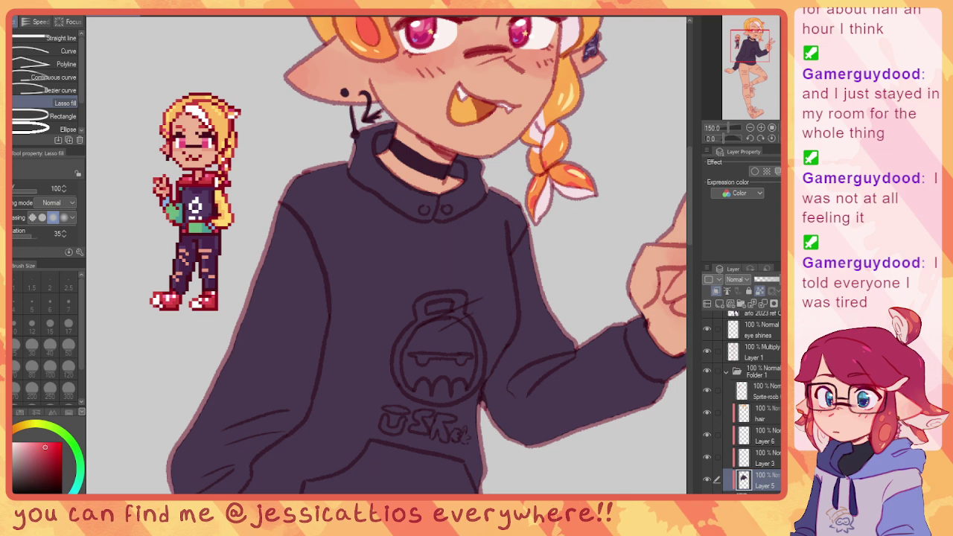
# Step: Try filling the hoodie collar's near side with a slightly less saturated red, and undo the fills and colour change
pyautogui.moveTo(45, 446); pyautogui.dragTo(38, 448)
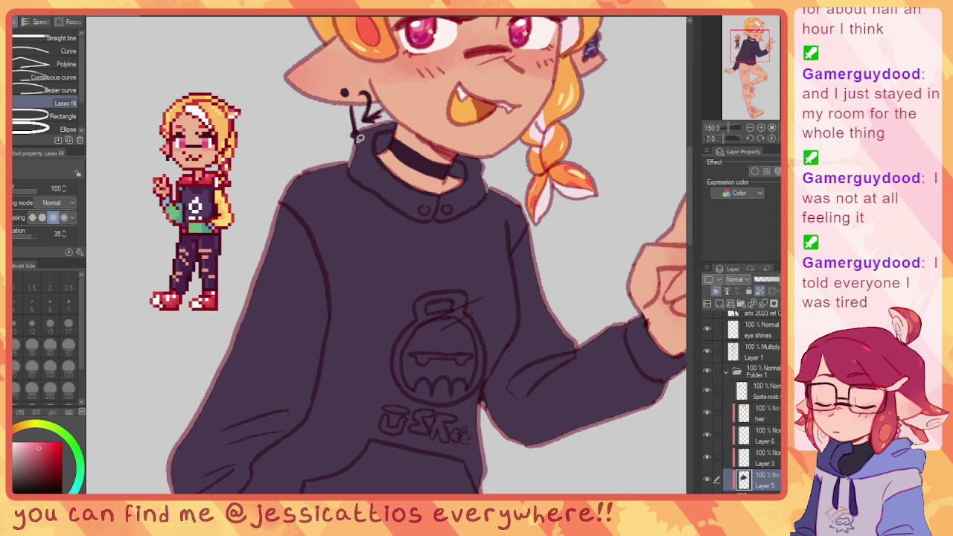
pyautogui.moveTo(359, 153); pyautogui.dragTo(354, 120)
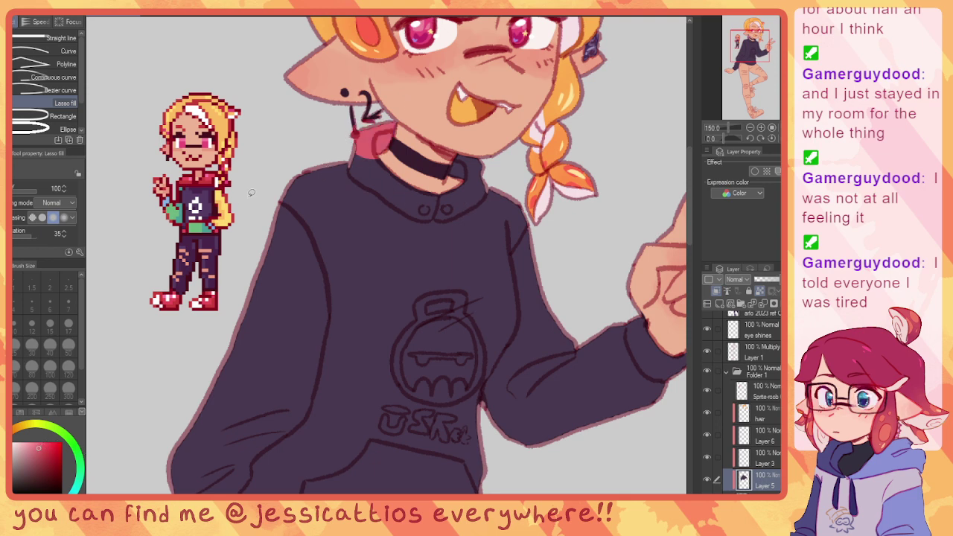
pyautogui.hotkey('ctrl', 'z')
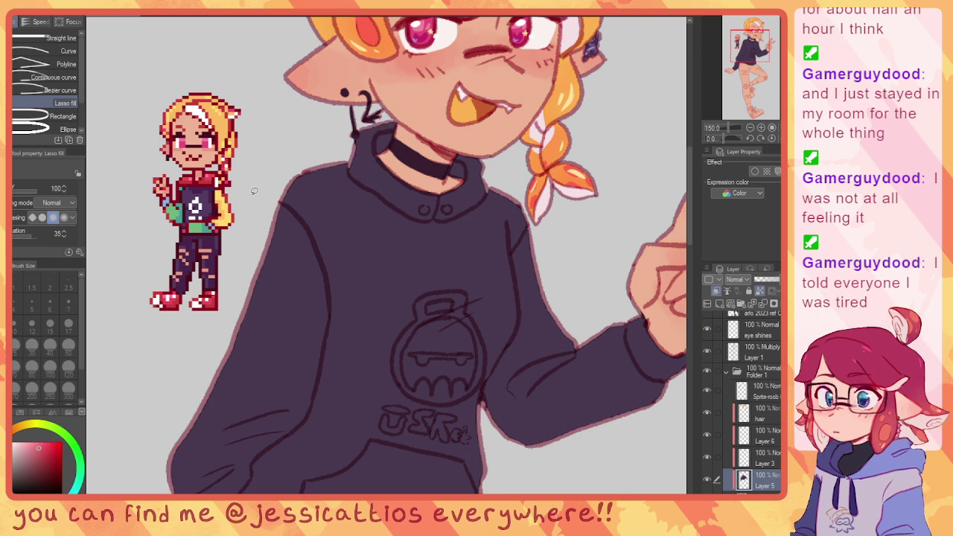
pyautogui.click(707, 480)
pyautogui.click(708, 480)
pyautogui.moveTo(371, 140)
pyautogui.mouseDown()
pyautogui.moveTo(356, 165)
pyautogui.moveTo(362, 123)
pyautogui.moveTo(350, 169)
pyautogui.moveTo(362, 118)
pyautogui.mouseUp()
pyautogui.hotkey('ctrl', 'z')
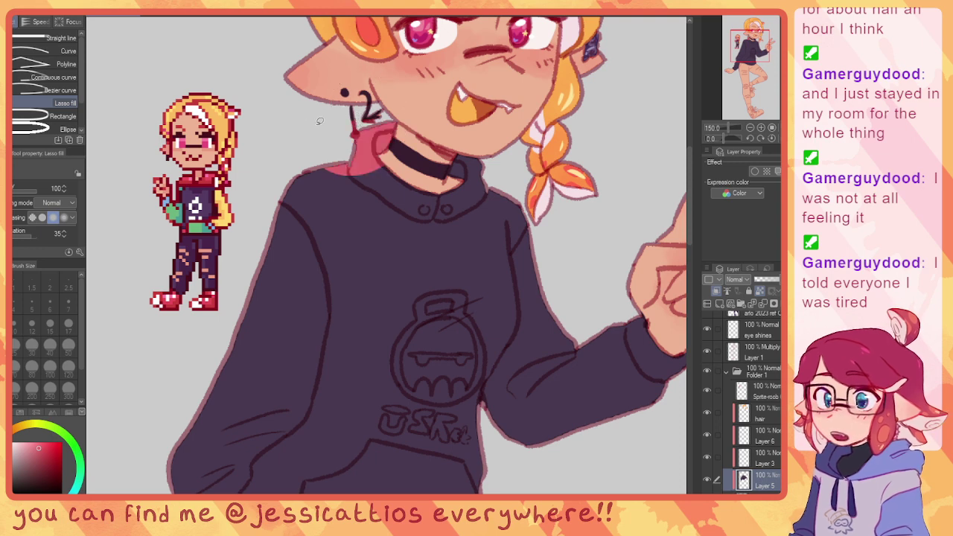
pyautogui.hotkey('ctrl', 'z')
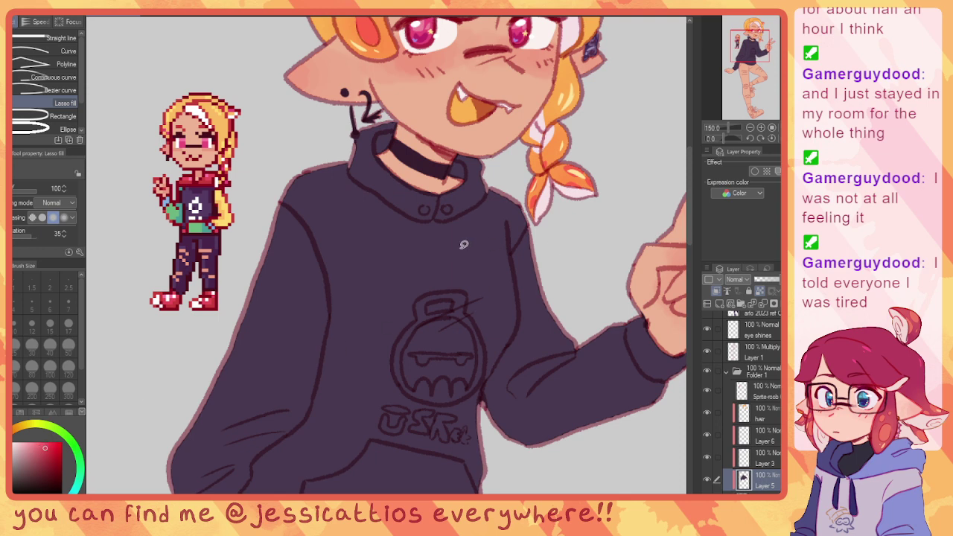
# Step: Lasso-fill the whole hoodie collar with the red sampled from the sprite, from the far side around to the near side
pyautogui.scroll(2, 377, 205)
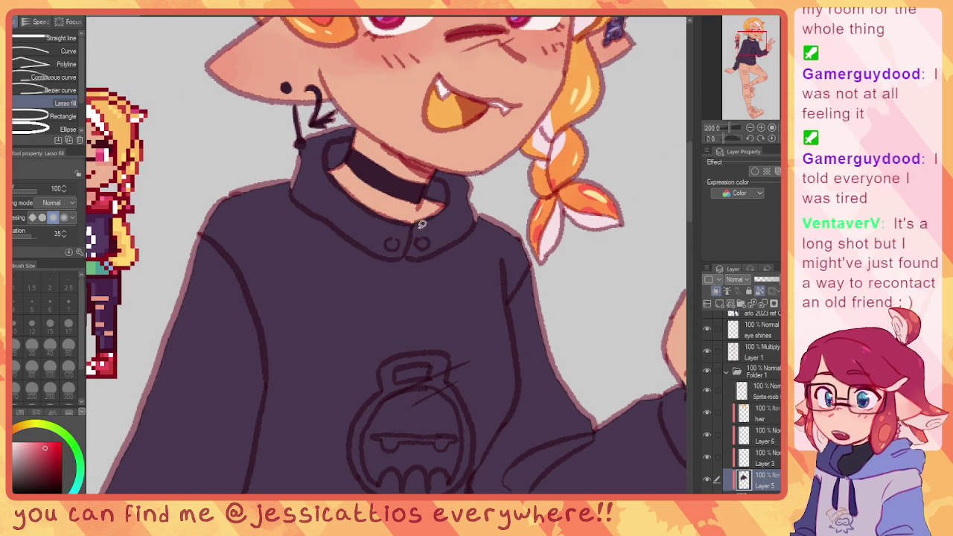
pyautogui.moveTo(438, 163)
pyautogui.mouseDown()
pyautogui.moveTo(472, 208)
pyautogui.moveTo(415, 152)
pyautogui.mouseUp()
pyautogui.moveTo(476, 210)
pyautogui.mouseDown()
pyautogui.moveTo(449, 248)
pyautogui.moveTo(401, 257)
pyautogui.moveTo(391, 196)
pyautogui.moveTo(425, 232)
pyautogui.mouseUp()
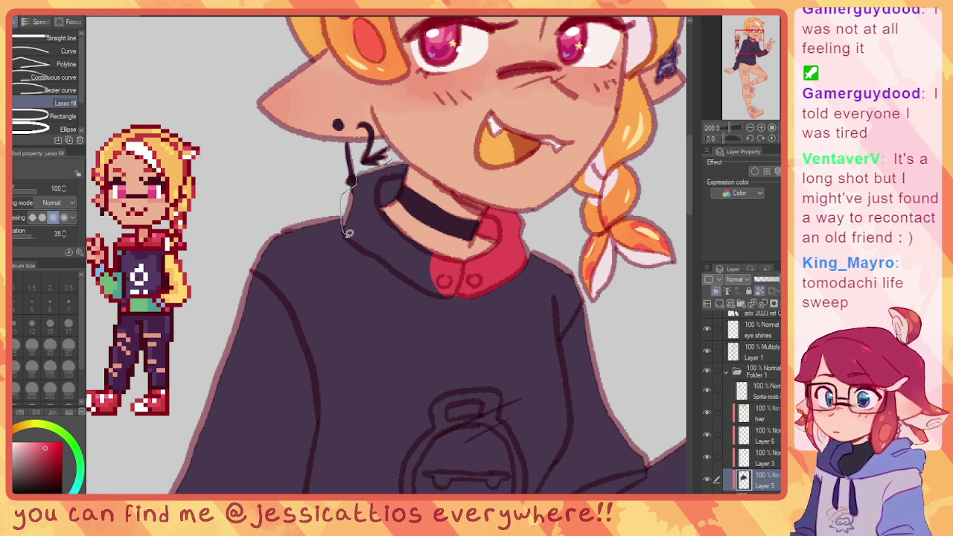
pyautogui.moveTo(384, 257)
pyautogui.mouseDown()
pyautogui.moveTo(452, 291)
pyautogui.moveTo(477, 238)
pyautogui.mouseUp()
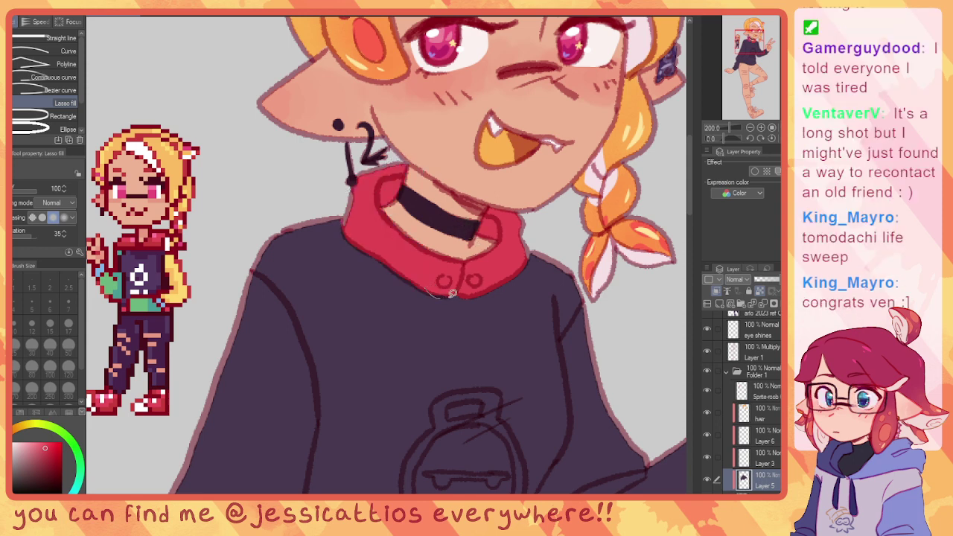
pyautogui.moveTo(459, 294); pyautogui.dragTo(448, 196)
# Step: Lasso-fill the two snap buttons on the red collar in near-white, and fill their centres with dark purple
pyautogui.keyDown('alt'); pyautogui.click(430, 250); pyautogui.keyUp('alt')
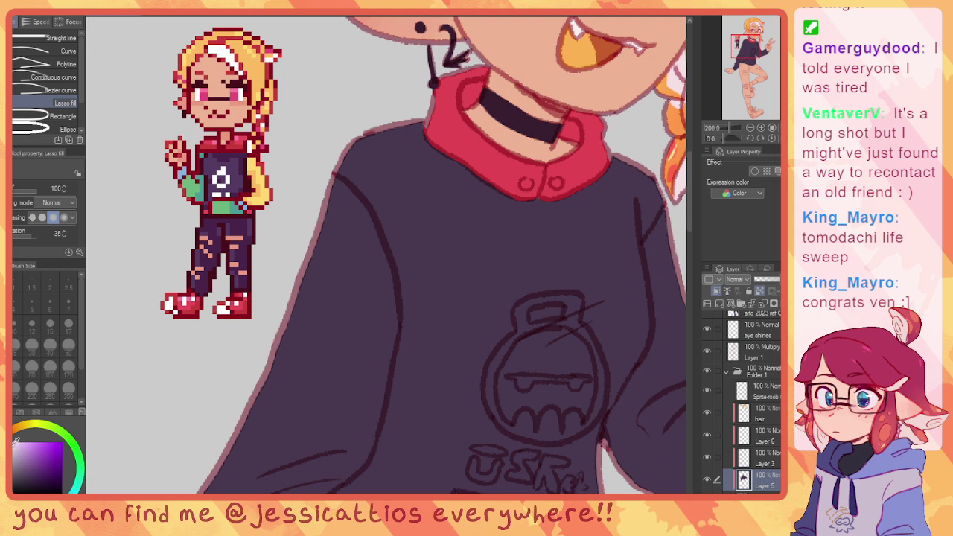
pyautogui.moveTo(317, 324); pyautogui.dragTo(188, 346)
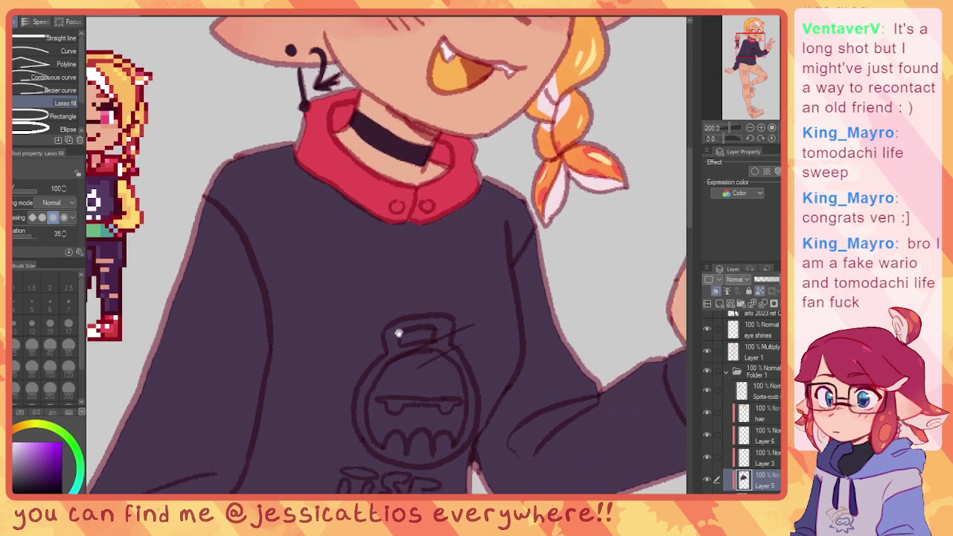
pyautogui.click(395, 208)
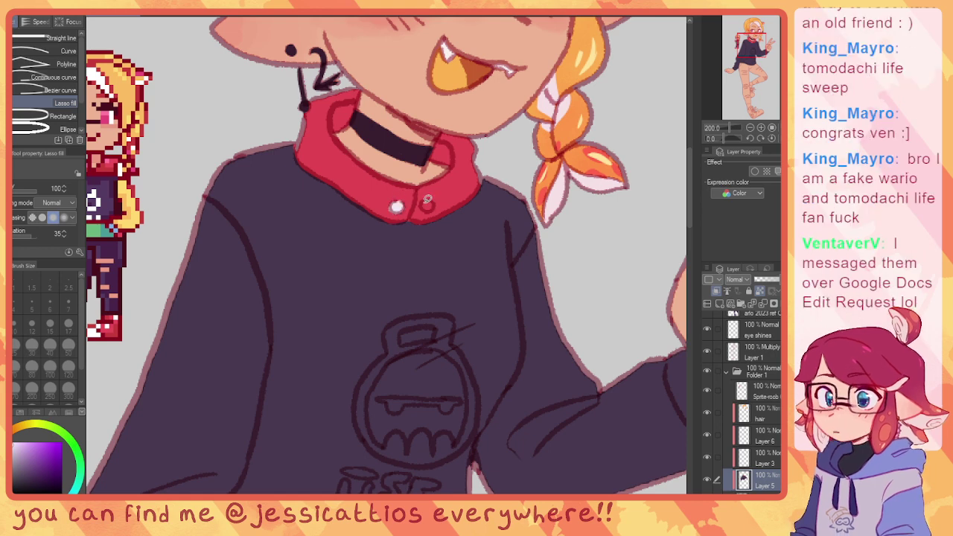
pyautogui.click(426, 206)
pyautogui.keyDown('alt'); pyautogui.click(428, 270); pyautogui.keyUp('alt')
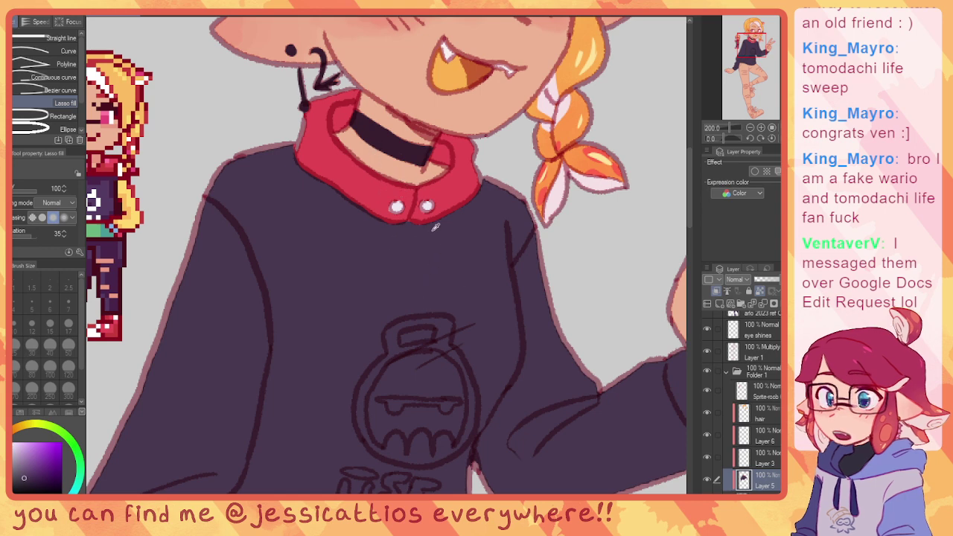
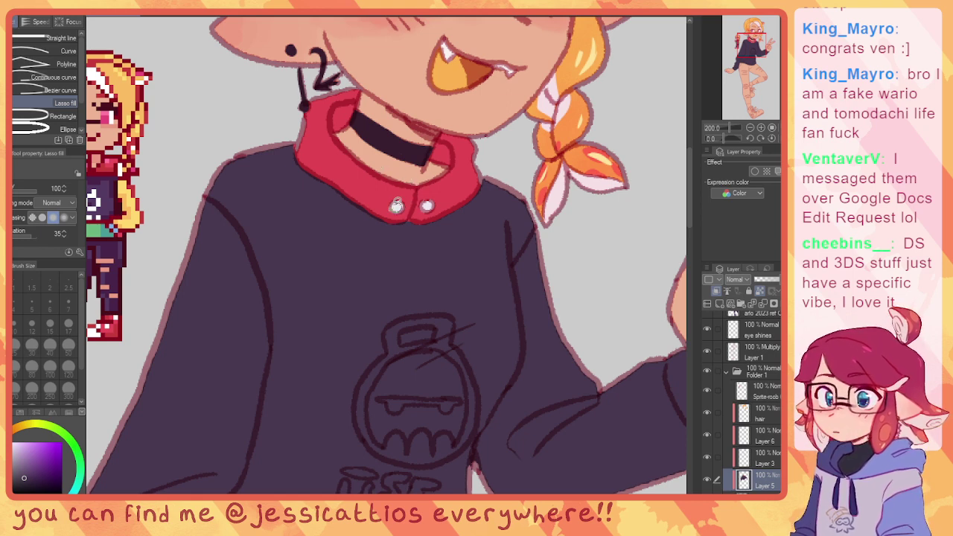
pyautogui.click(397, 206)
pyautogui.click(427, 206)
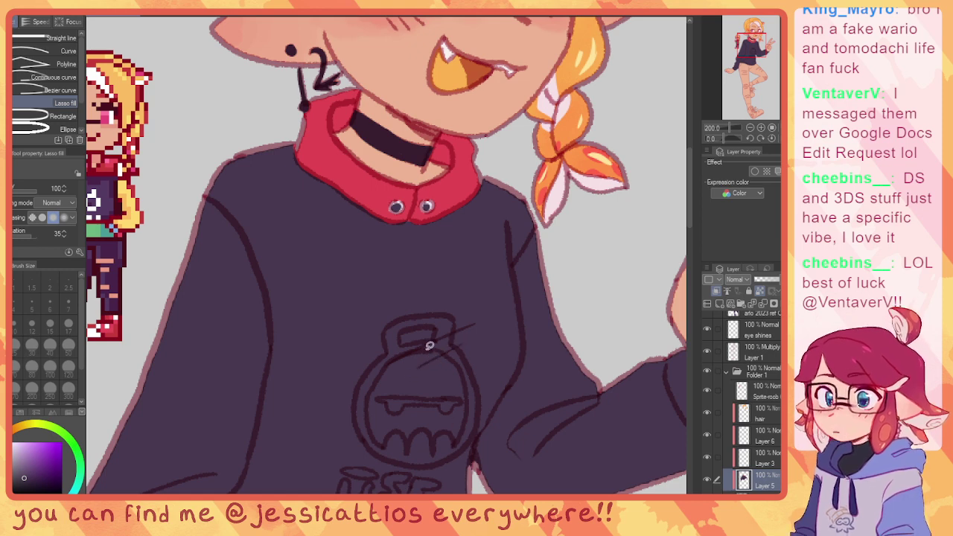
# Step: Lasso-fill the chest emblem's handle, the far side of its ring and the outlines of its three teeth in near-white
pyautogui.scroll(-5, 386, 304)
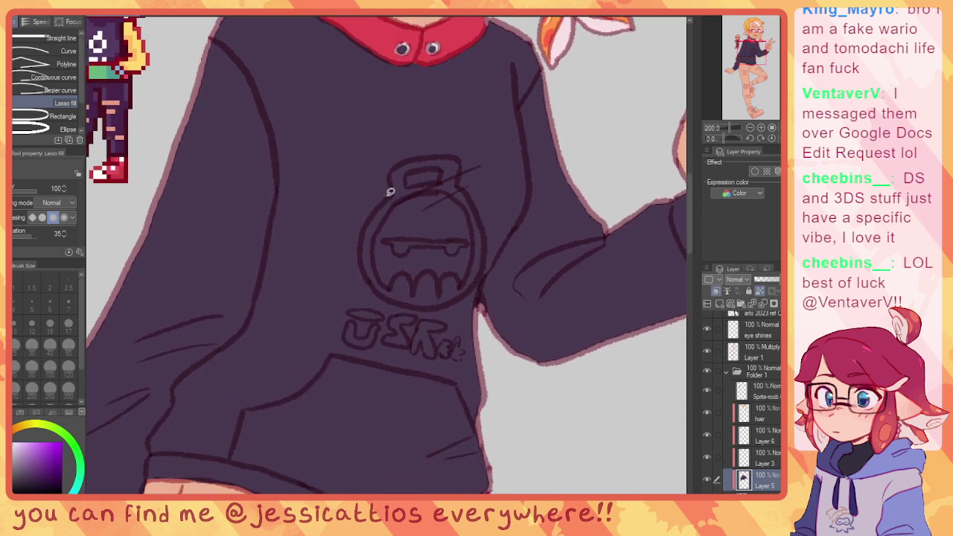
pyautogui.moveTo(399, 163)
pyautogui.mouseDown()
pyautogui.moveTo(406, 184)
pyautogui.moveTo(428, 190)
pyautogui.moveTo(395, 203)
pyautogui.moveTo(405, 186)
pyautogui.moveTo(380, 178)
pyautogui.moveTo(402, 161)
pyautogui.moveTo(429, 160)
pyautogui.moveTo(423, 173)
pyautogui.moveTo(378, 172)
pyautogui.mouseUp()
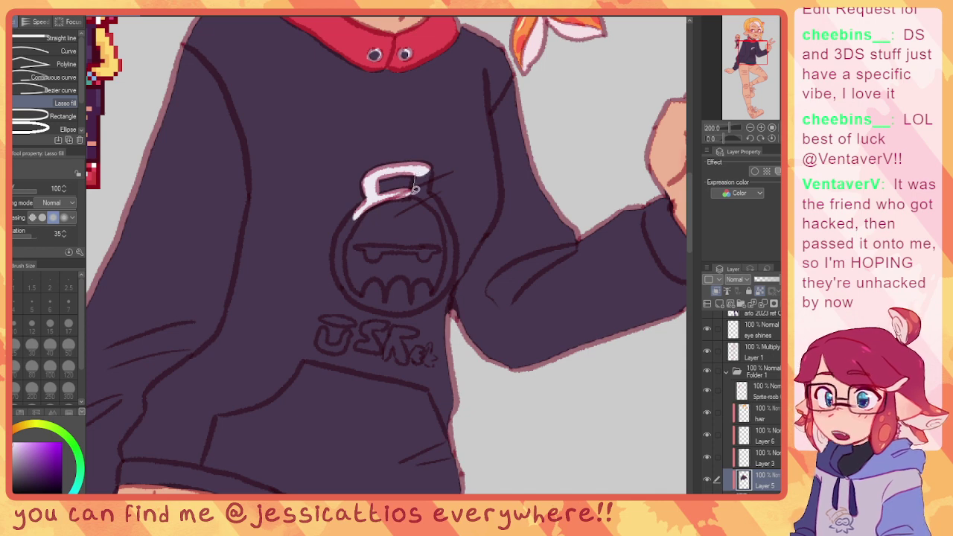
pyautogui.moveTo(417, 186)
pyautogui.mouseDown()
pyautogui.moveTo(438, 169)
pyautogui.moveTo(407, 191)
pyautogui.moveTo(429, 187)
pyautogui.moveTo(453, 218)
pyautogui.moveTo(457, 248)
pyautogui.moveTo(439, 292)
pyautogui.mouseUp()
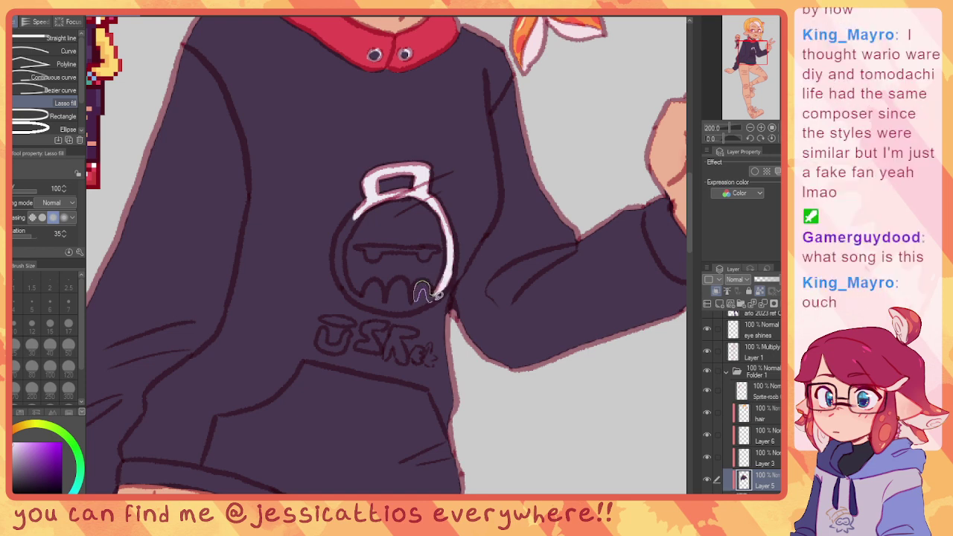
pyautogui.moveTo(439, 295)
pyautogui.mouseDown()
pyautogui.moveTo(411, 308)
pyautogui.moveTo(435, 297)
pyautogui.mouseUp()
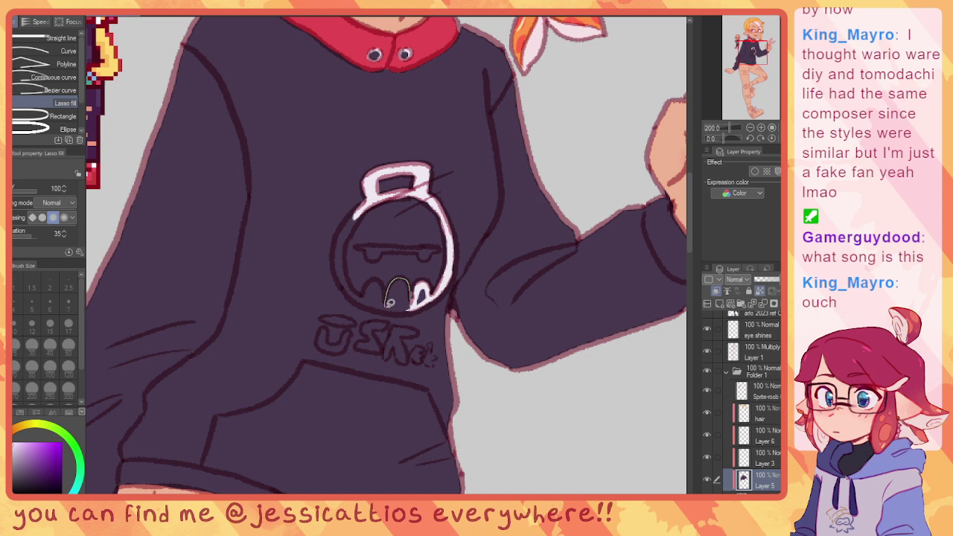
pyautogui.moveTo(399, 286)
pyautogui.mouseDown()
pyautogui.moveTo(408, 301)
pyautogui.moveTo(387, 302)
pyautogui.moveTo(411, 308)
pyautogui.moveTo(354, 289)
pyautogui.moveTo(389, 308)
pyautogui.mouseUp()
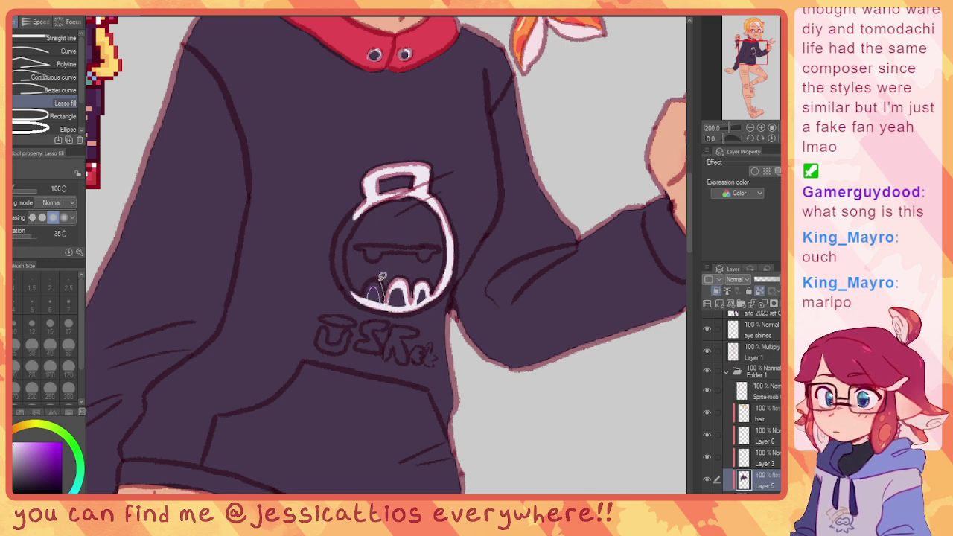
pyautogui.moveTo(368, 282)
pyautogui.mouseDown()
pyautogui.moveTo(410, 250)
pyautogui.moveTo(400, 284)
pyautogui.mouseUp()
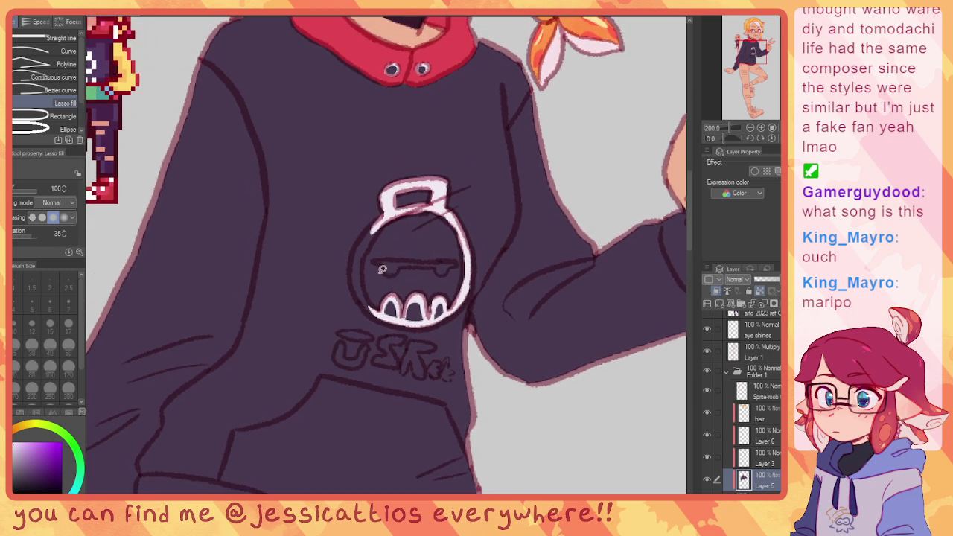
# Step: Lasso-fill the remaining near side of the emblem's ring and the flat brow with two eyes inside it in near-white
pyautogui.moveTo(376, 230)
pyautogui.mouseDown()
pyautogui.moveTo(360, 246)
pyautogui.moveTo(382, 221)
pyautogui.moveTo(356, 268)
pyautogui.moveTo(376, 310)
pyautogui.moveTo(362, 300)
pyautogui.moveTo(359, 260)
pyautogui.mouseUp()
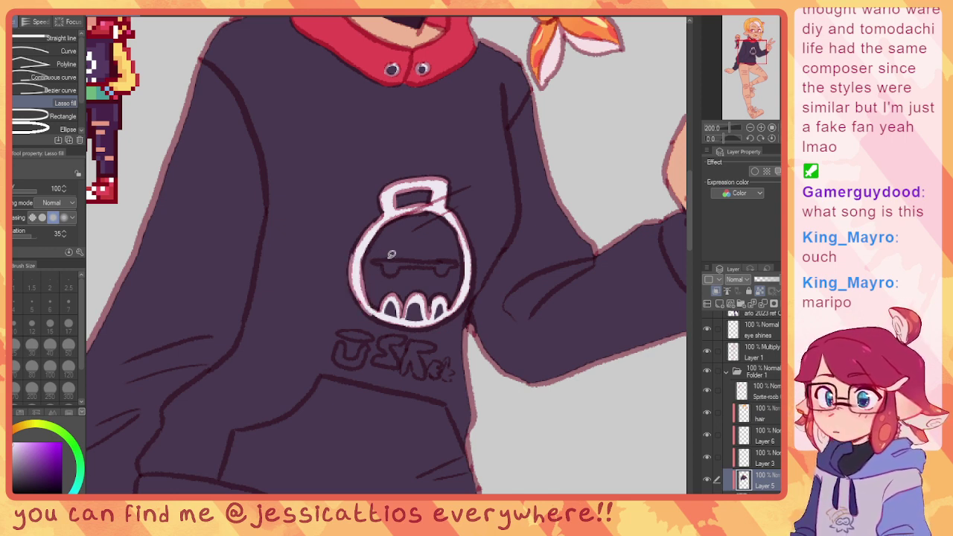
pyautogui.hotkey('ctrl', 'z')
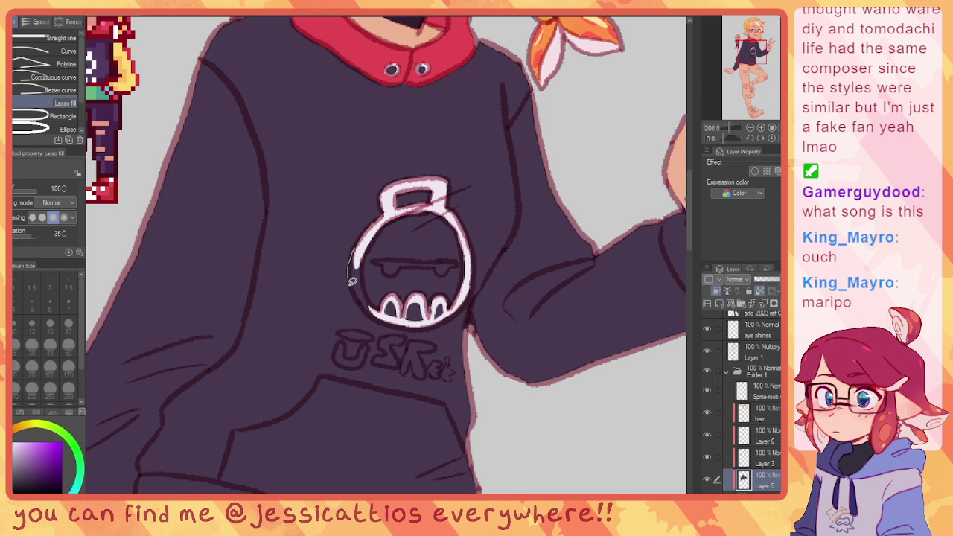
pyautogui.moveTo(350, 283)
pyautogui.mouseDown()
pyautogui.moveTo(360, 304)
pyautogui.moveTo(371, 302)
pyautogui.moveTo(361, 275)
pyautogui.mouseUp()
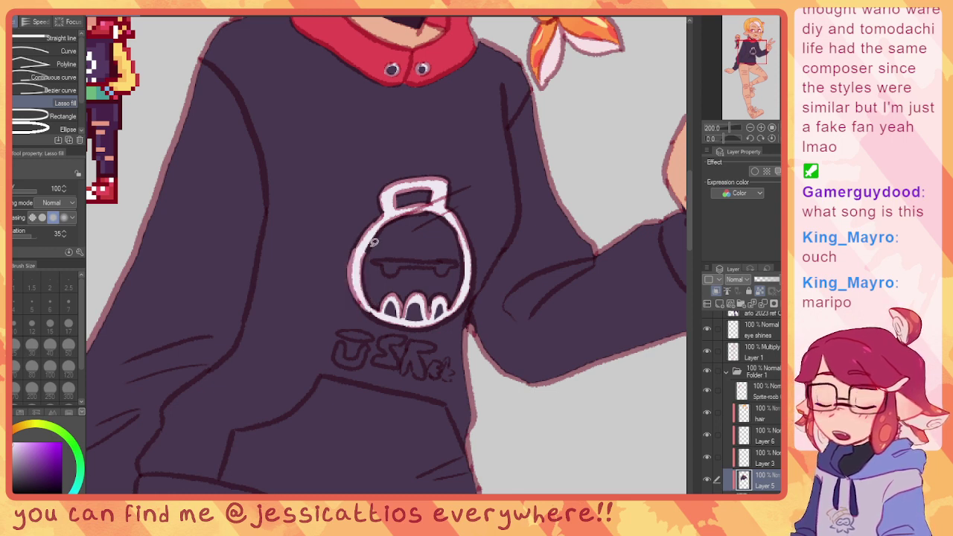
pyautogui.hotkey('ctrl', 'z')
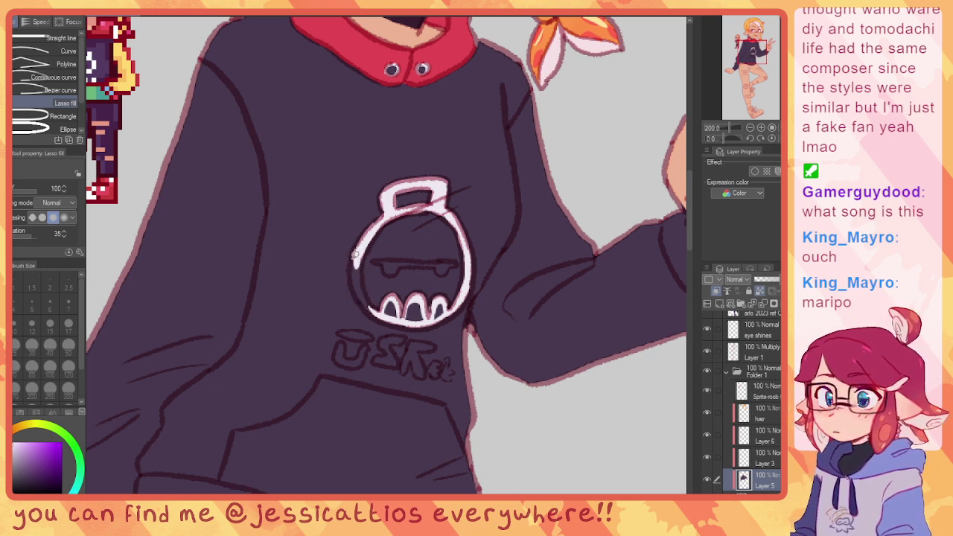
pyautogui.moveTo(352, 276)
pyautogui.mouseDown()
pyautogui.moveTo(373, 316)
pyautogui.moveTo(363, 253)
pyautogui.mouseUp()
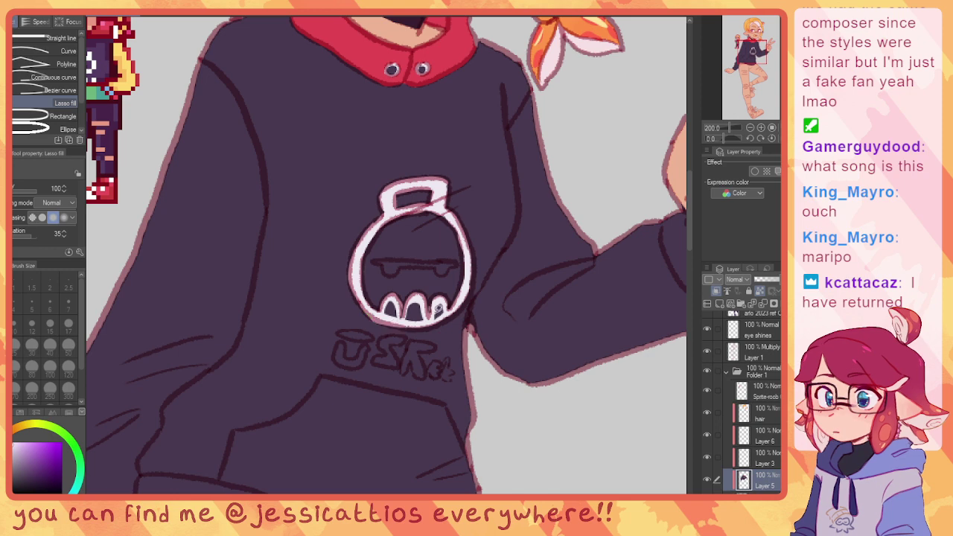
pyautogui.moveTo(391, 281); pyautogui.dragTo(382, 291)
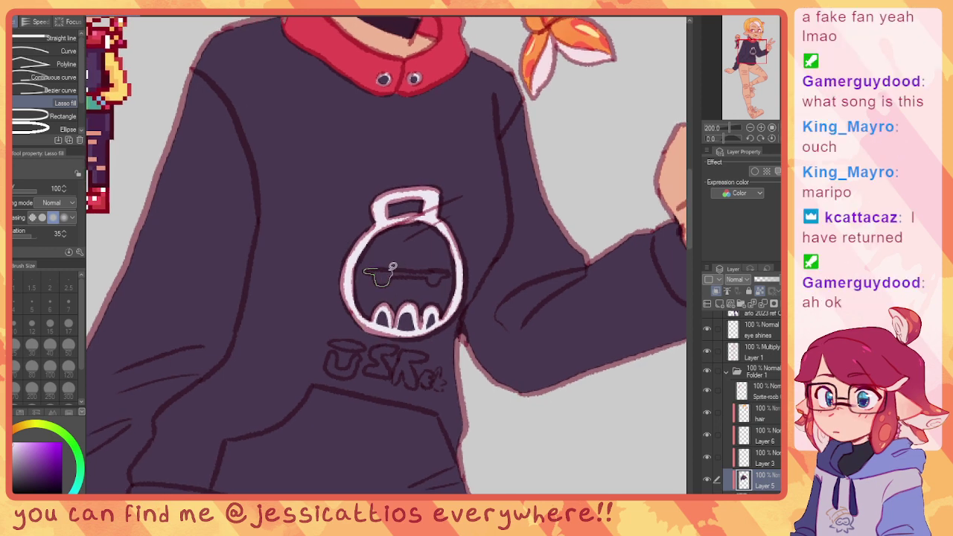
pyautogui.moveTo(392, 267)
pyautogui.mouseDown()
pyautogui.moveTo(363, 268)
pyautogui.moveTo(436, 271)
pyautogui.moveTo(418, 282)
pyautogui.moveTo(387, 280)
pyautogui.moveTo(376, 264)
pyautogui.mouseUp()
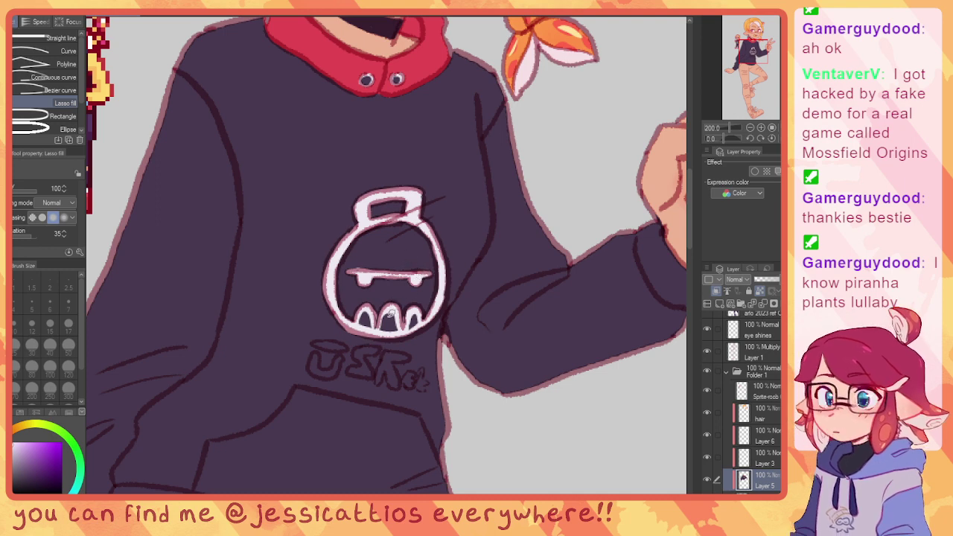
# Step: Lasso-fill the sketched lettering below the emblem in near-white, including the small trailing letters
pyautogui.moveTo(328, 357)
pyautogui.mouseDown()
pyautogui.moveTo(368, 287)
pyautogui.moveTo(388, 277)
pyautogui.moveTo(362, 274)
pyautogui.moveTo(363, 298)
pyautogui.moveTo(385, 285)
pyautogui.moveTo(382, 302)
pyautogui.moveTo(362, 304)
pyautogui.moveTo(349, 298)
pyautogui.moveTo(351, 279)
pyautogui.moveTo(389, 278)
pyautogui.mouseUp()
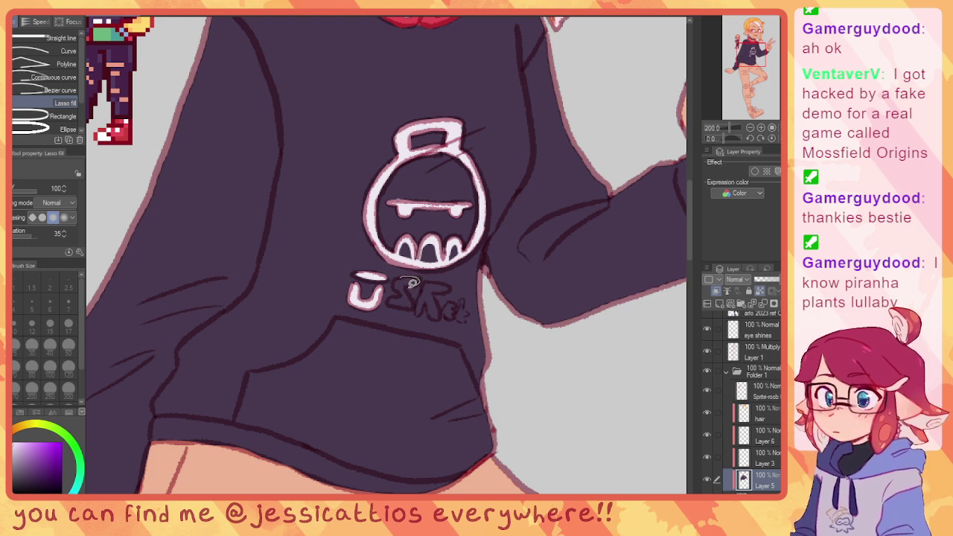
pyautogui.moveTo(409, 304)
pyautogui.mouseDown()
pyautogui.moveTo(388, 297)
pyautogui.moveTo(400, 269)
pyautogui.moveTo(414, 277)
pyautogui.moveTo(400, 289)
pyautogui.moveTo(406, 303)
pyautogui.moveTo(393, 271)
pyautogui.mouseUp()
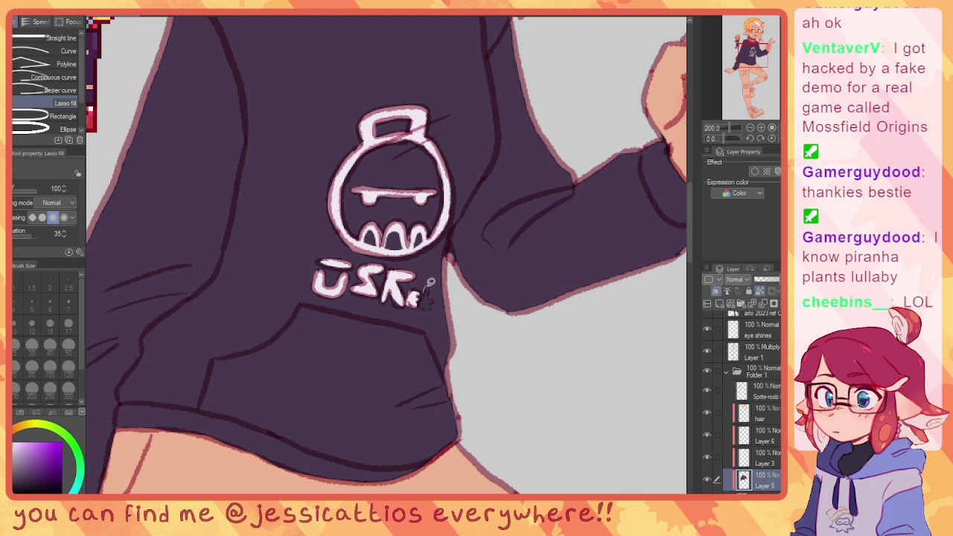
pyautogui.moveTo(426, 288); pyautogui.dragTo(423, 293)
pyautogui.moveTo(432, 269); pyautogui.dragTo(497, 236)
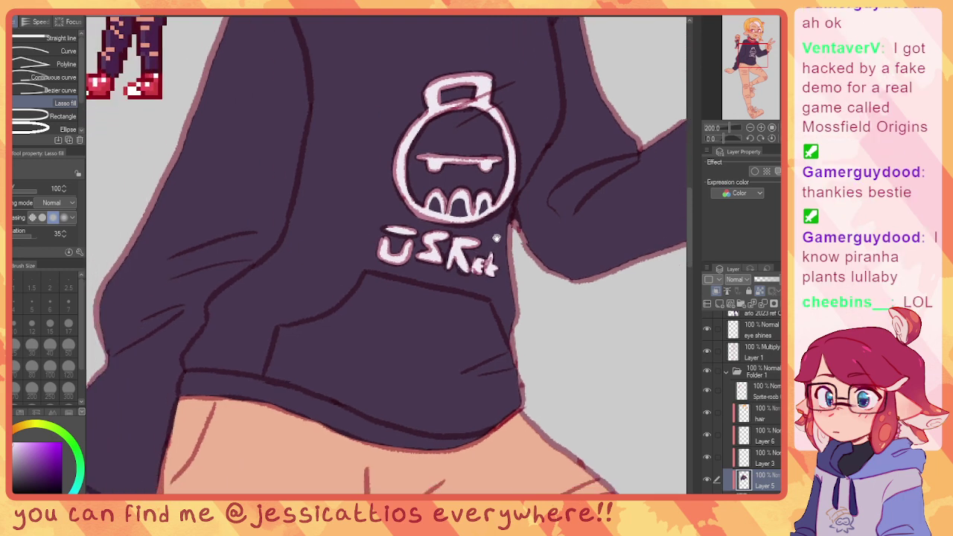
# Step: Sample the green from the pixel sprite's sleeve and lasso-fill the upper part of the lowered arm's sleeve with it
pyautogui.moveTo(511, 144)
pyautogui.mouseDown()
pyautogui.moveTo(477, 238)
pyautogui.moveTo(505, 336)
pyautogui.moveTo(564, 310)
pyautogui.moveTo(494, 257)
pyautogui.moveTo(388, 275)
pyautogui.moveTo(379, 284)
pyautogui.moveTo(395, 310)
pyautogui.mouseUp()
pyautogui.moveTo(439, 275)
pyautogui.mouseDown()
pyautogui.moveTo(437, 238)
pyautogui.moveTo(491, 240)
pyautogui.mouseUp()
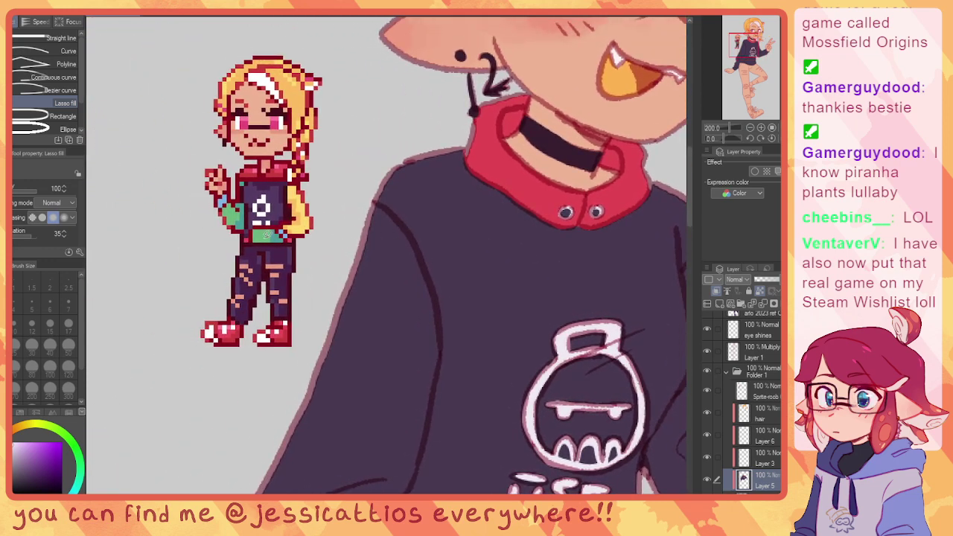
pyautogui.keyDown('alt'); pyautogui.click(236, 211); pyautogui.keyUp('alt')
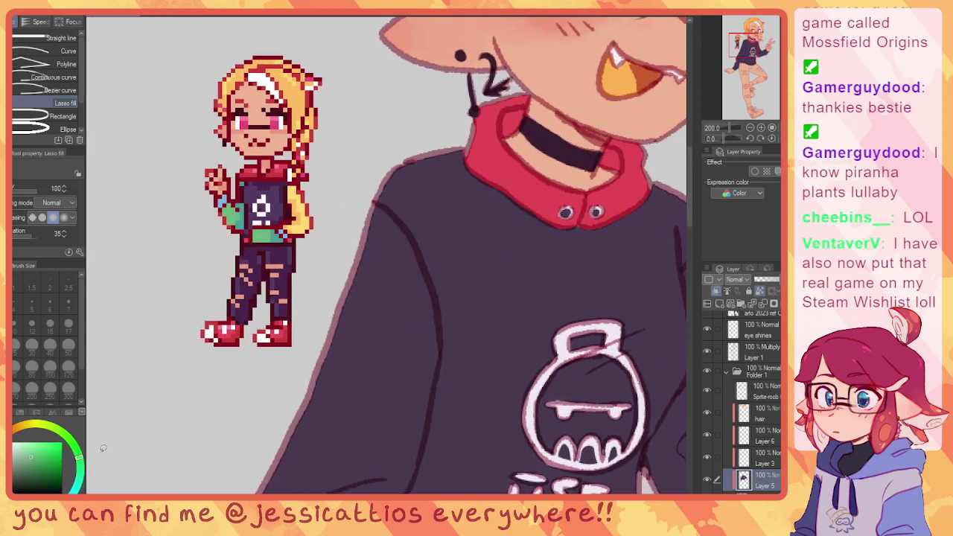
pyautogui.moveTo(388, 217)
pyautogui.mouseDown()
pyautogui.moveTo(392, 340)
pyautogui.moveTo(363, 215)
pyautogui.moveTo(369, 312)
pyautogui.mouseUp()
pyautogui.hotkey('ctrl', '-')
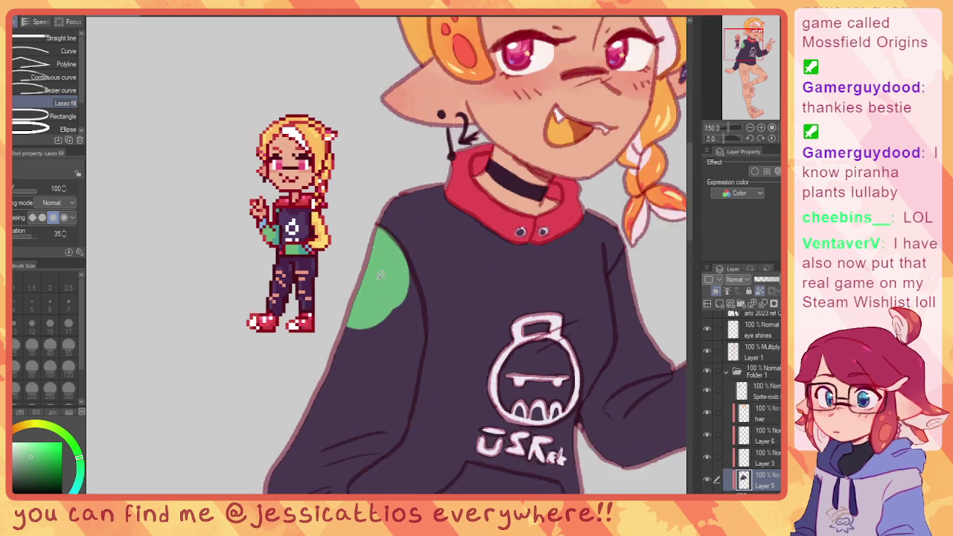
pyautogui.moveTo(359, 259); pyautogui.dragTo(342, 147)
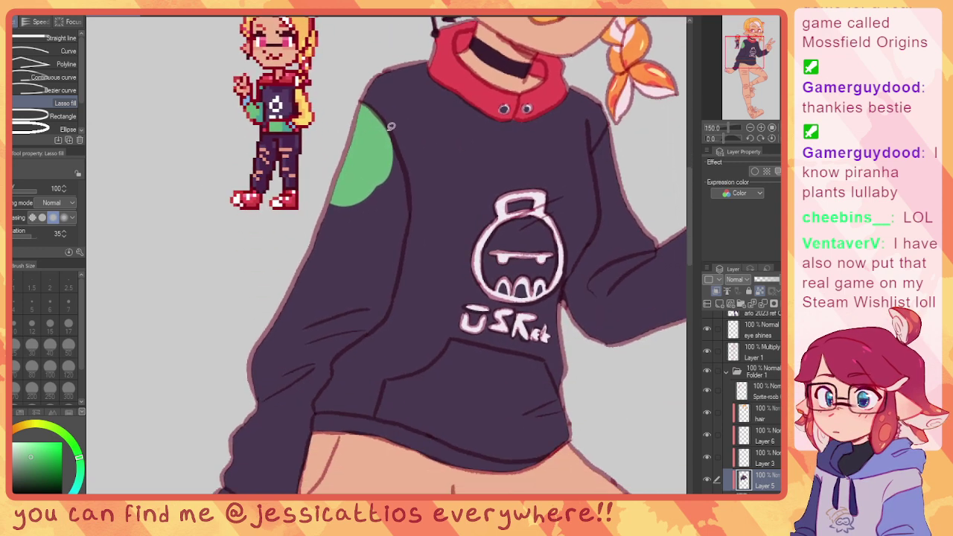
pyautogui.moveTo(400, 140)
pyautogui.mouseDown()
pyautogui.moveTo(415, 189)
pyautogui.moveTo(337, 181)
pyautogui.moveTo(383, 127)
pyautogui.mouseUp()
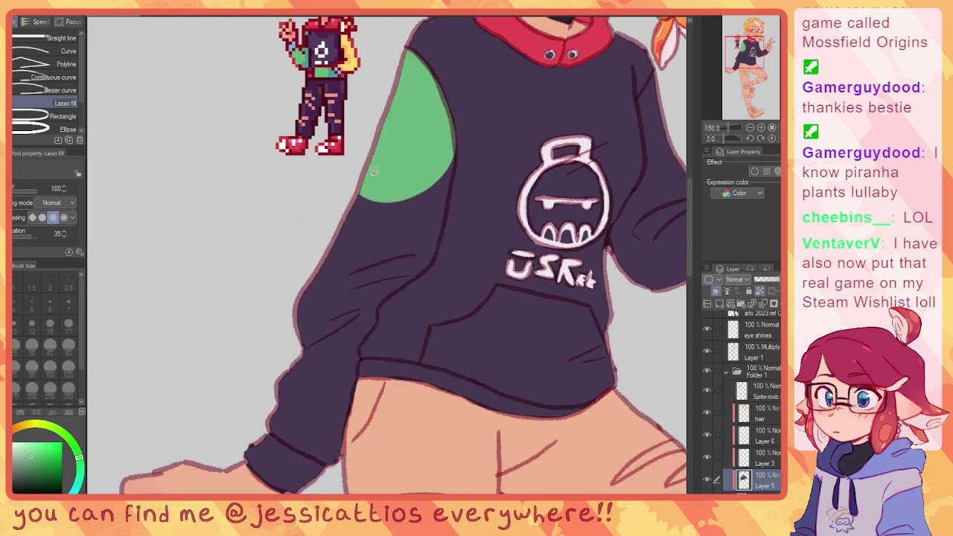
# Step: Extend the green fill over the rest of the lowered arm's sleeve, out to its inner seam and down to the dark cuff
pyautogui.moveTo(363, 158)
pyautogui.mouseDown()
pyautogui.moveTo(351, 299)
pyautogui.moveTo(410, 188)
pyautogui.mouseUp()
pyautogui.moveTo(349, 202)
pyautogui.mouseDown()
pyautogui.moveTo(381, 184)
pyautogui.moveTo(422, 131)
pyautogui.mouseUp()
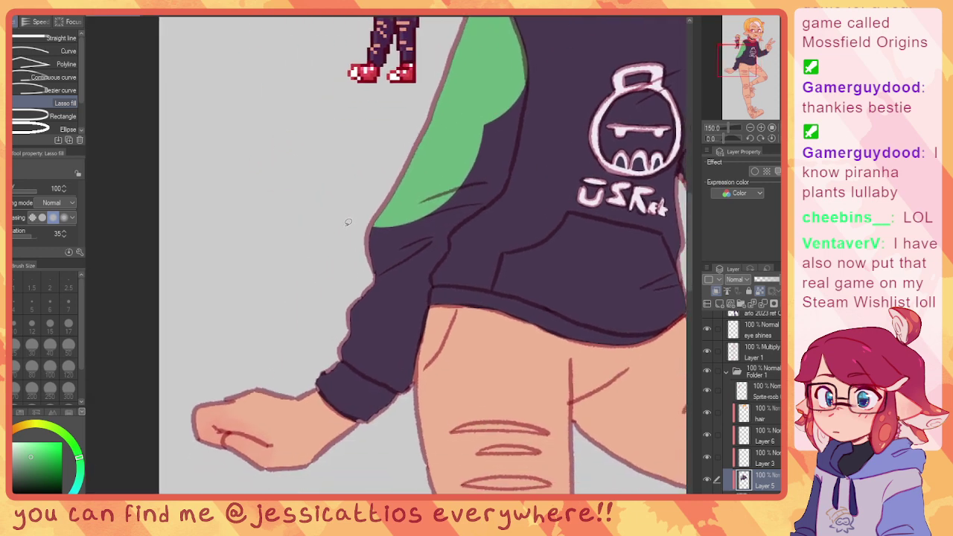
pyautogui.moveTo(336, 350)
pyautogui.mouseDown()
pyautogui.moveTo(378, 389)
pyautogui.moveTo(406, 392)
pyautogui.moveTo(431, 300)
pyautogui.moveTo(408, 211)
pyautogui.mouseUp()
pyautogui.moveTo(490, 145); pyautogui.dragTo(429, 192)
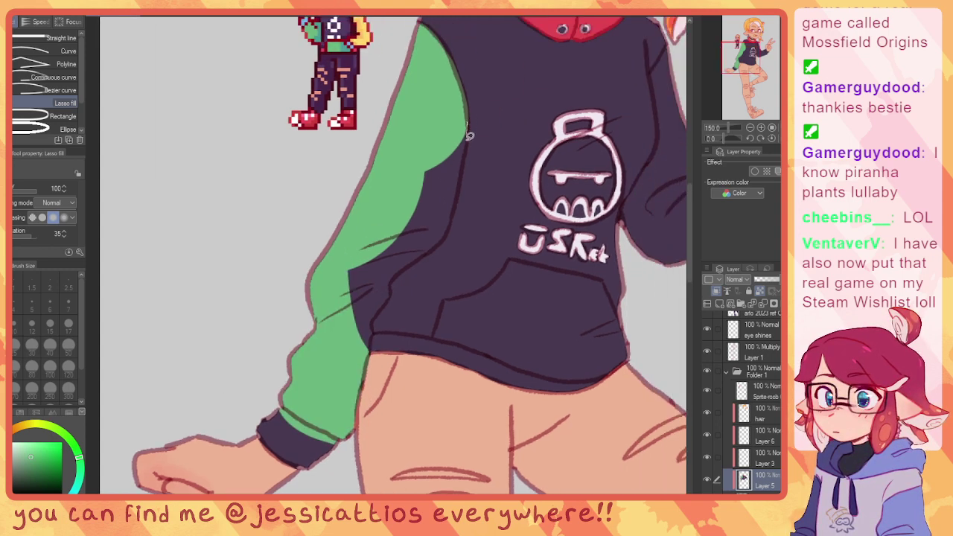
pyautogui.moveTo(447, 236); pyautogui.dragTo(393, 289)
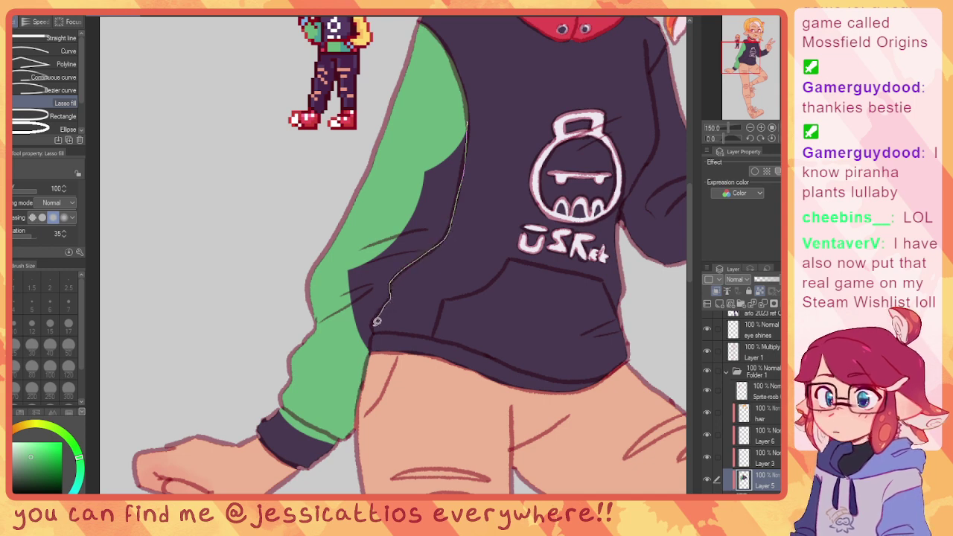
pyautogui.moveTo(374, 337); pyautogui.dragTo(364, 363)
# Step: Sample the light yellow from the pixel sprite's other sleeve as the fill colour
pyautogui.moveTo(514, 140)
pyautogui.mouseDown()
pyautogui.moveTo(353, 275)
pyautogui.moveTo(456, 306)
pyautogui.mouseUp()
pyautogui.moveTo(471, 270); pyautogui.dragTo(478, 202)
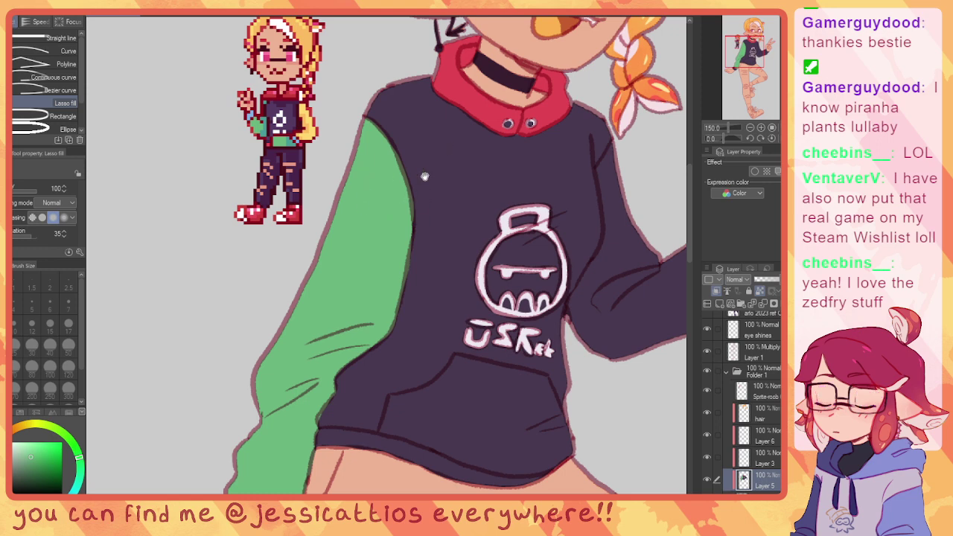
pyautogui.moveTo(424, 177); pyautogui.dragTo(316, 261)
pyautogui.moveTo(443, 108); pyautogui.dragTo(458, 217)
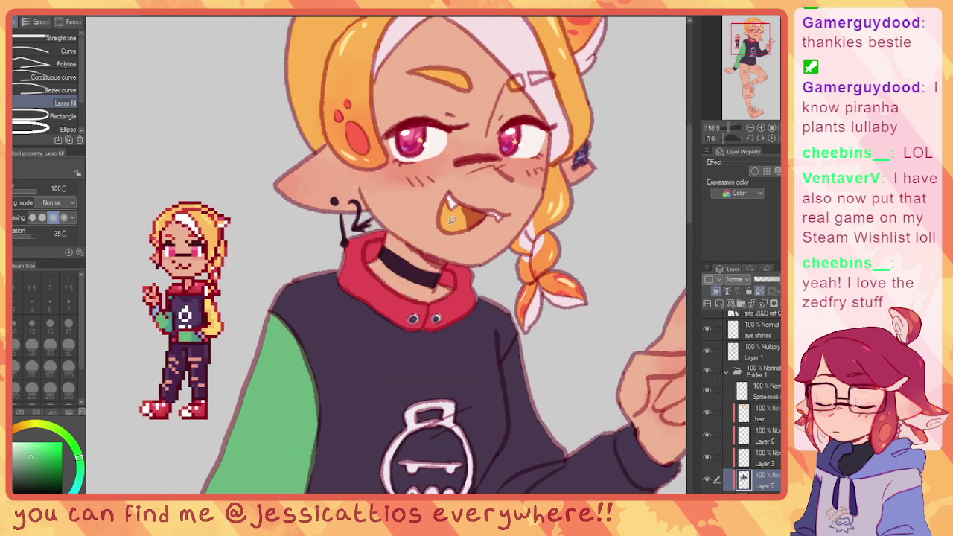
pyautogui.keyDown('alt'); pyautogui.click(455, 215); pyautogui.keyUp('alt')
pyautogui.moveTo(440, 284); pyautogui.dragTo(381, 118)
pyautogui.keyDown('alt'); pyautogui.click(149, 135); pyautogui.keyUp('alt')
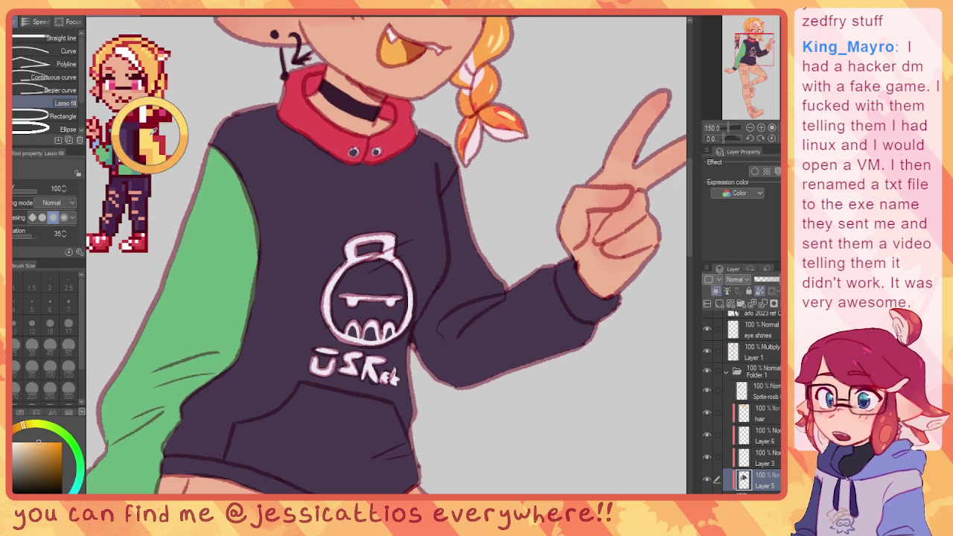
pyautogui.moveTo(505, 219)
pyautogui.mouseDown()
pyautogui.moveTo(542, 335)
pyautogui.moveTo(493, 232)
pyautogui.mouseUp()
pyautogui.hotkey('ctrl', 'z')
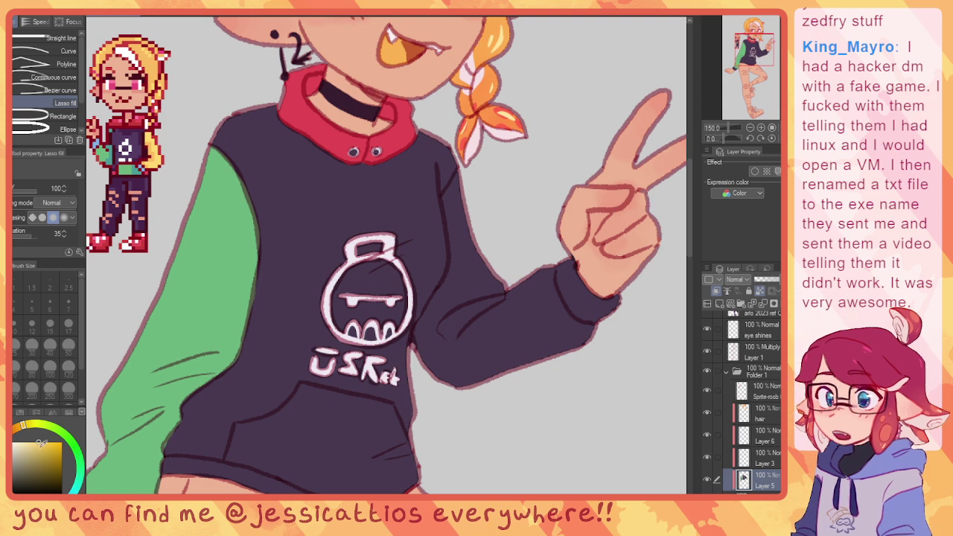
# Step: Lasso-fill the raised arm's sleeve in light yellow, from the forearm near the cuff up to the shoulder seam
pyautogui.moveTo(548, 262)
pyautogui.mouseDown()
pyautogui.moveTo(566, 298)
pyautogui.moveTo(473, 283)
pyautogui.mouseUp()
pyautogui.moveTo(550, 261)
pyautogui.mouseDown()
pyautogui.moveTo(539, 379)
pyautogui.moveTo(533, 298)
pyautogui.mouseUp()
pyautogui.moveTo(543, 251); pyautogui.dragTo(581, 296)
pyautogui.moveTo(608, 333); pyautogui.dragTo(518, 332)
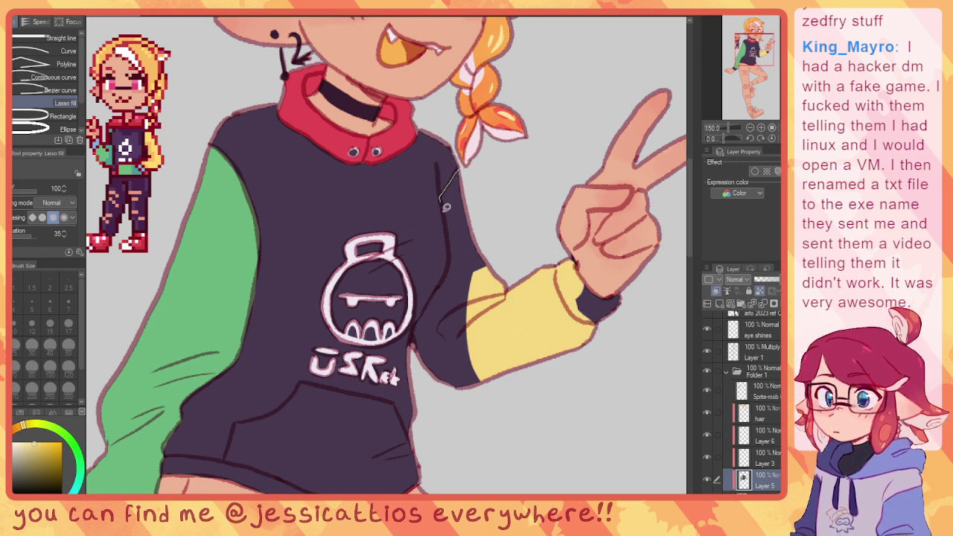
pyautogui.moveTo(446, 207)
pyautogui.mouseDown()
pyautogui.moveTo(491, 277)
pyautogui.moveTo(453, 250)
pyautogui.mouseUp()
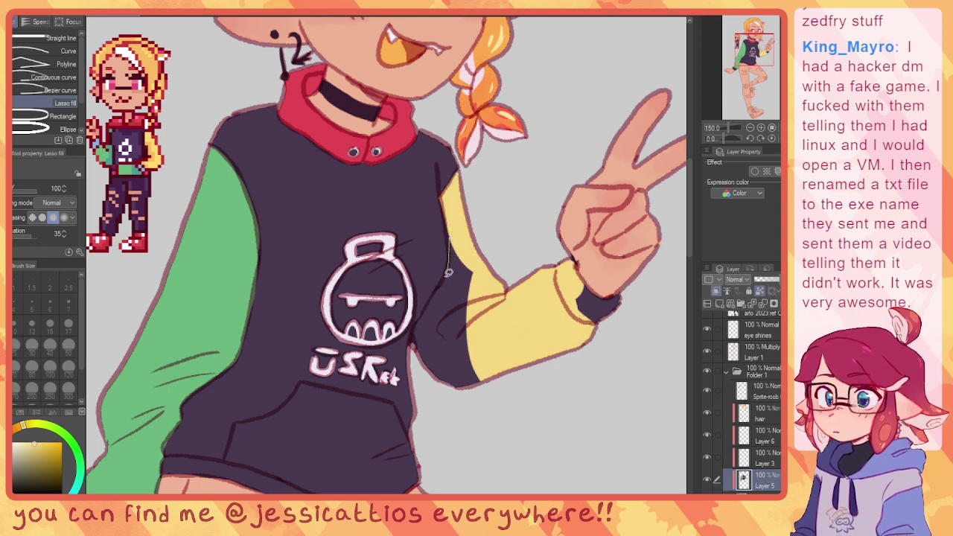
pyautogui.moveTo(421, 316)
pyautogui.mouseDown()
pyautogui.moveTo(538, 406)
pyautogui.moveTo(560, 298)
pyautogui.mouseUp()
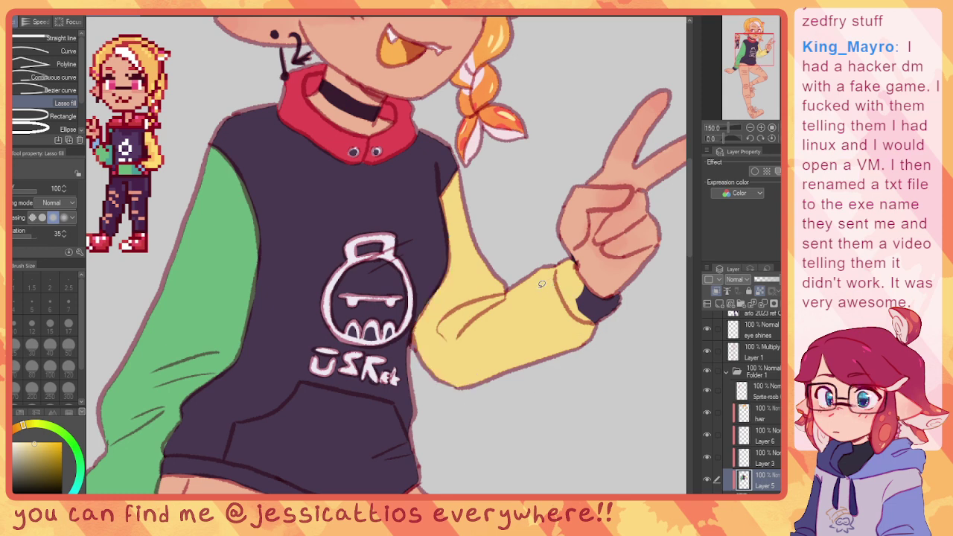
# Step: Switch the fill colour to the sleeve's green and lasso-fill the middle of the hoodie's front pocket
pyautogui.moveTo(474, 289)
pyautogui.mouseDown()
pyautogui.moveTo(486, 301)
pyautogui.moveTo(605, 302)
pyautogui.moveTo(620, 227)
pyautogui.moveTo(558, 199)
pyautogui.mouseUp()
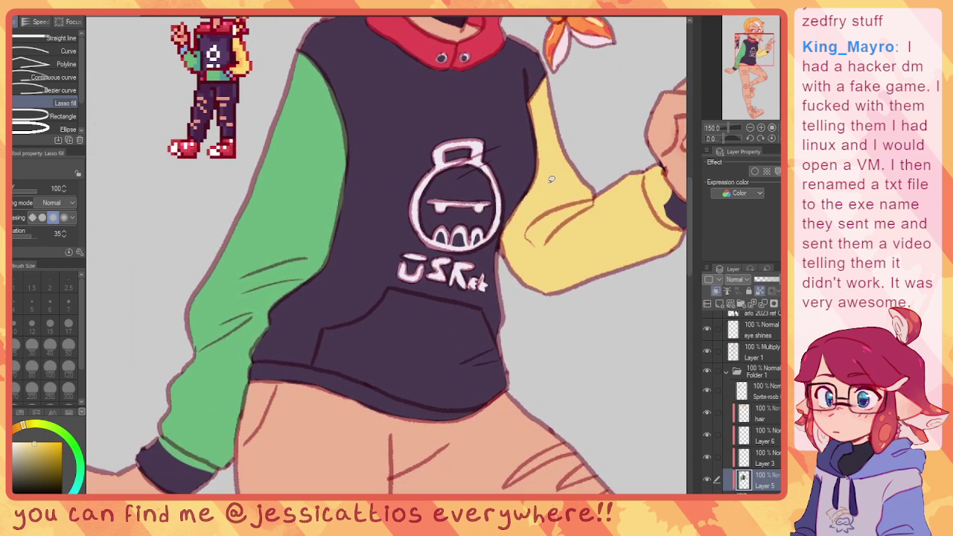
pyautogui.moveTo(354, 316); pyautogui.dragTo(346, 264)
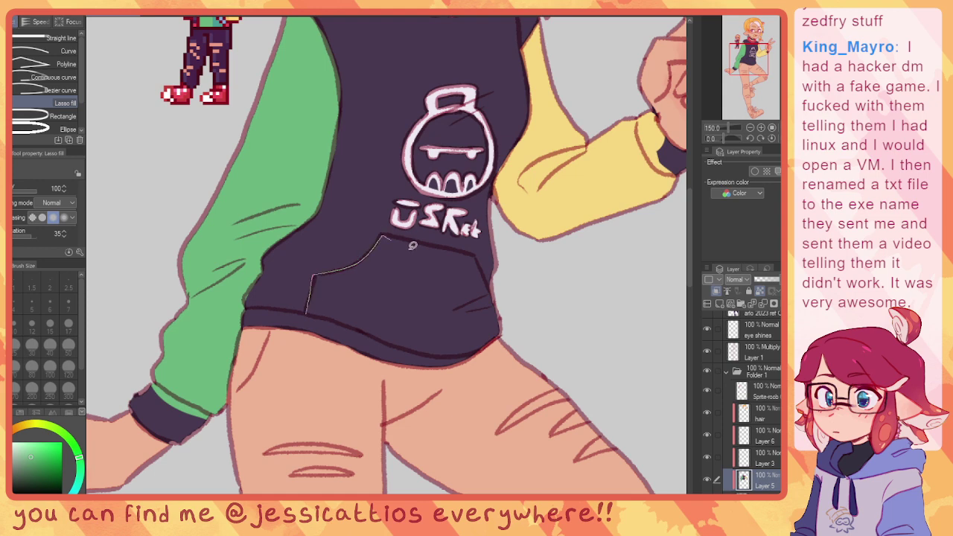
pyautogui.moveTo(413, 246); pyautogui.dragTo(367, 316)
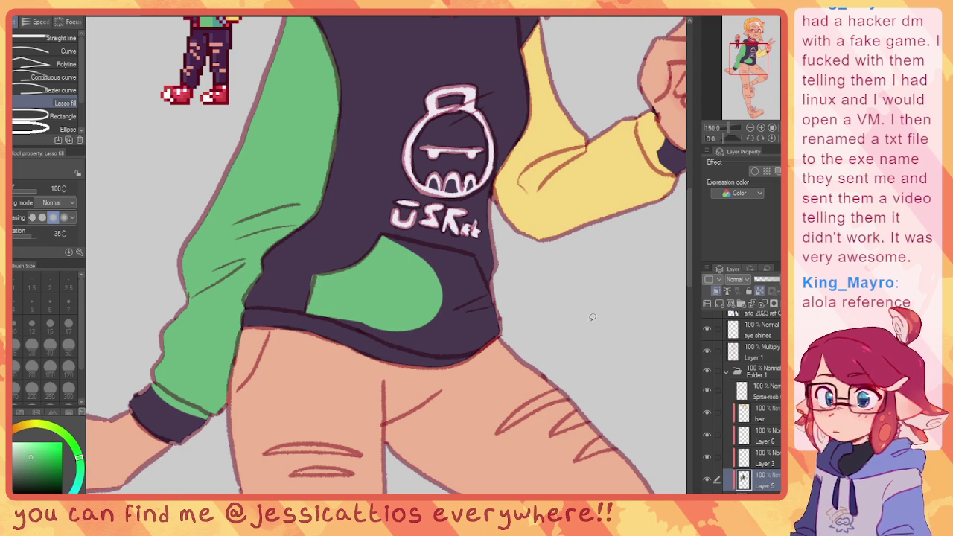
pyautogui.hotkey('ctrl', 'z')
pyautogui.moveTo(456, 266)
pyautogui.mouseDown()
pyautogui.moveTo(383, 268)
pyautogui.moveTo(452, 269)
pyautogui.mouseUp()
pyautogui.moveTo(405, 266)
pyautogui.mouseDown()
pyautogui.moveTo(468, 325)
pyautogui.moveTo(432, 264)
pyautogui.moveTo(371, 262)
pyautogui.moveTo(385, 231)
pyautogui.moveTo(418, 248)
pyautogui.moveTo(365, 267)
pyautogui.moveTo(412, 238)
pyautogui.mouseUp()
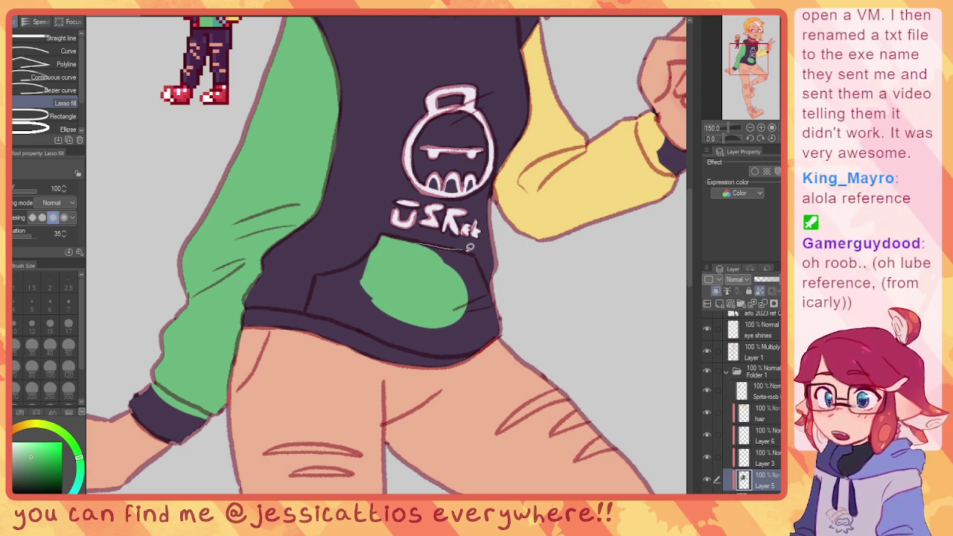
# Step: Extend the green fill over the rest of the hoodie's pocket, out to both side seams and down to the hem
pyautogui.moveTo(490, 290); pyautogui.dragTo(465, 296)
pyautogui.hotkey('ctrl', 'z')
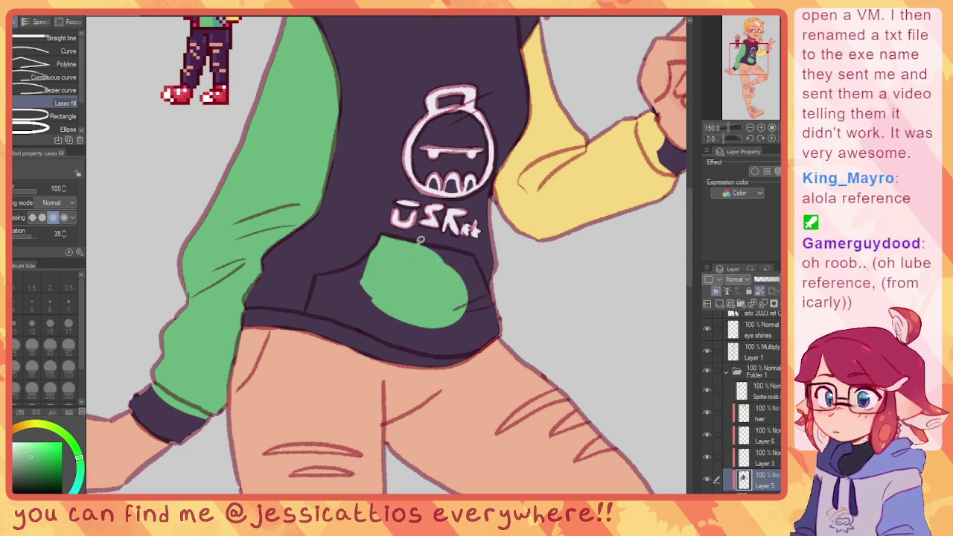
pyautogui.moveTo(463, 249)
pyautogui.mouseDown()
pyautogui.moveTo(484, 277)
pyautogui.moveTo(453, 275)
pyautogui.mouseUp()
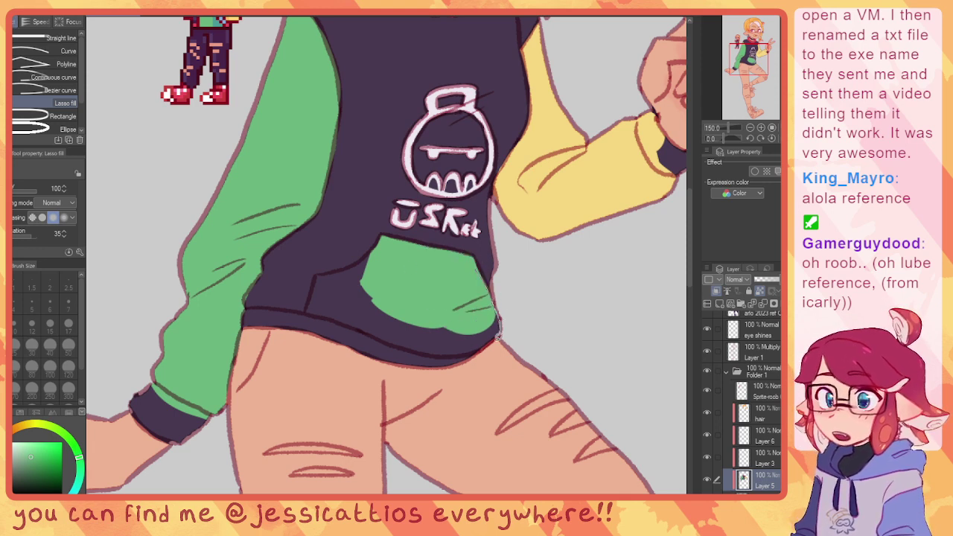
pyautogui.moveTo(479, 351)
pyautogui.mouseDown()
pyautogui.moveTo(372, 265)
pyautogui.moveTo(451, 221)
pyautogui.mouseUp()
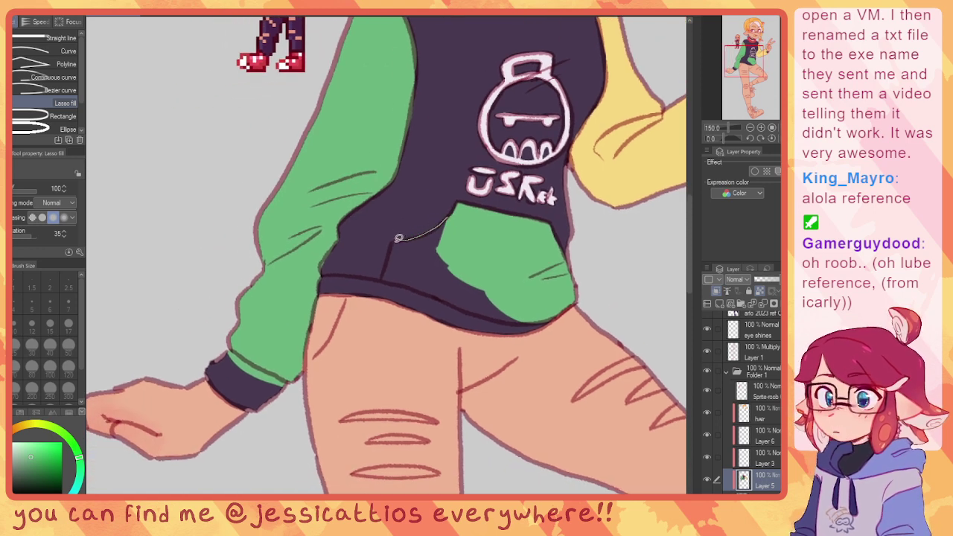
pyautogui.moveTo(389, 273)
pyautogui.mouseDown()
pyautogui.moveTo(438, 274)
pyautogui.moveTo(504, 316)
pyautogui.moveTo(533, 281)
pyautogui.moveTo(471, 399)
pyautogui.mouseUp()
pyautogui.moveTo(421, 231)
pyautogui.mouseDown()
pyautogui.moveTo(474, 351)
pyautogui.moveTo(488, 319)
pyautogui.moveTo(407, 245)
pyautogui.mouseUp()
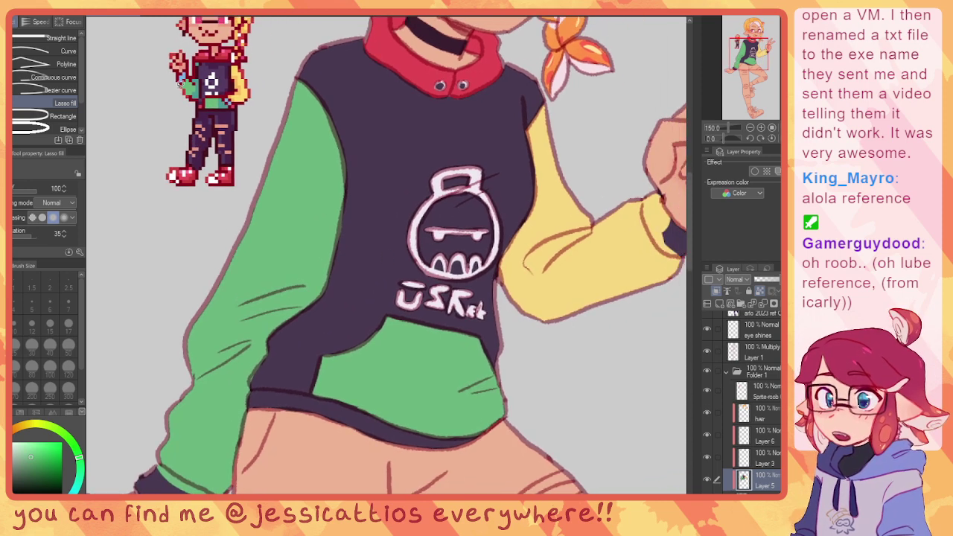
# Step: Sample the blue from the pixel sprite's cuff and lasso-fill the raised arm's cuff with it
pyautogui.keyDown('alt'); pyautogui.click(184, 71); pyautogui.keyUp('alt')
pyautogui.keyDown('alt'); pyautogui.click(183, 76); pyautogui.keyUp('alt')
pyautogui.keyDown('alt'); pyautogui.click(181, 77); pyautogui.keyUp('alt')
pyautogui.keyDown('alt'); pyautogui.click(181, 78); pyautogui.keyUp('alt')
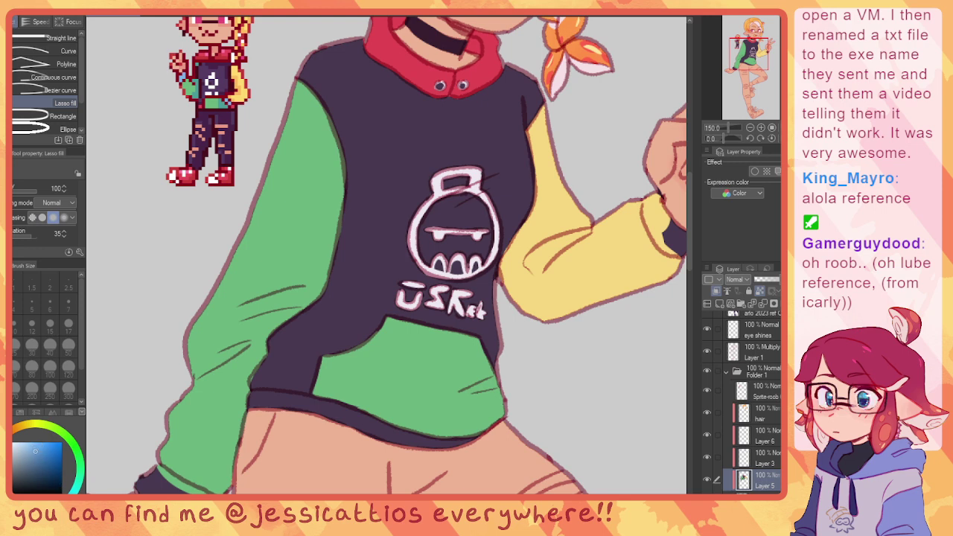
pyautogui.moveTo(505, 238); pyautogui.dragTo(318, 274)
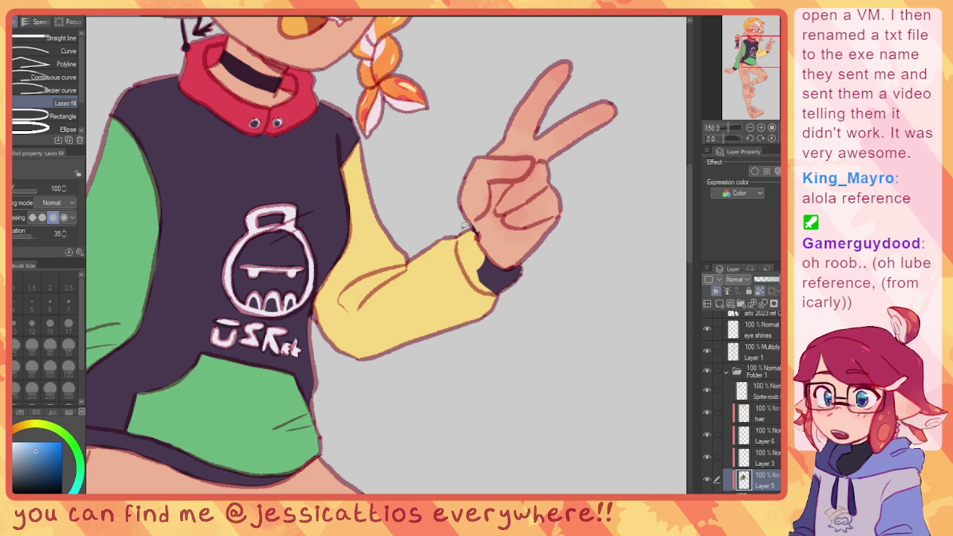
pyautogui.moveTo(467, 228)
pyautogui.mouseDown()
pyautogui.moveTo(464, 265)
pyautogui.moveTo(523, 287)
pyautogui.moveTo(495, 213)
pyautogui.mouseUp()
# Step: Lasso-fill the lowered arm's cuff in the same blue
pyautogui.moveTo(384, 326); pyautogui.dragTo(517, 221)
pyautogui.moveTo(375, 269); pyautogui.dragTo(604, 213)
pyautogui.moveTo(432, 275); pyautogui.dragTo(544, 216)
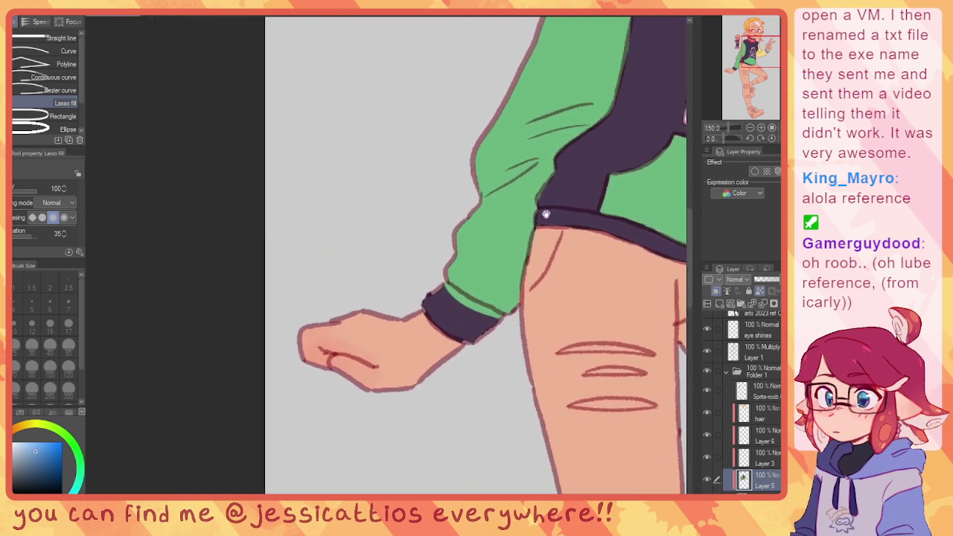
pyautogui.moveTo(445, 280)
pyautogui.mouseDown()
pyautogui.moveTo(501, 313)
pyautogui.moveTo(443, 277)
pyautogui.mouseUp()
pyautogui.moveTo(578, 271); pyautogui.dragTo(429, 284)
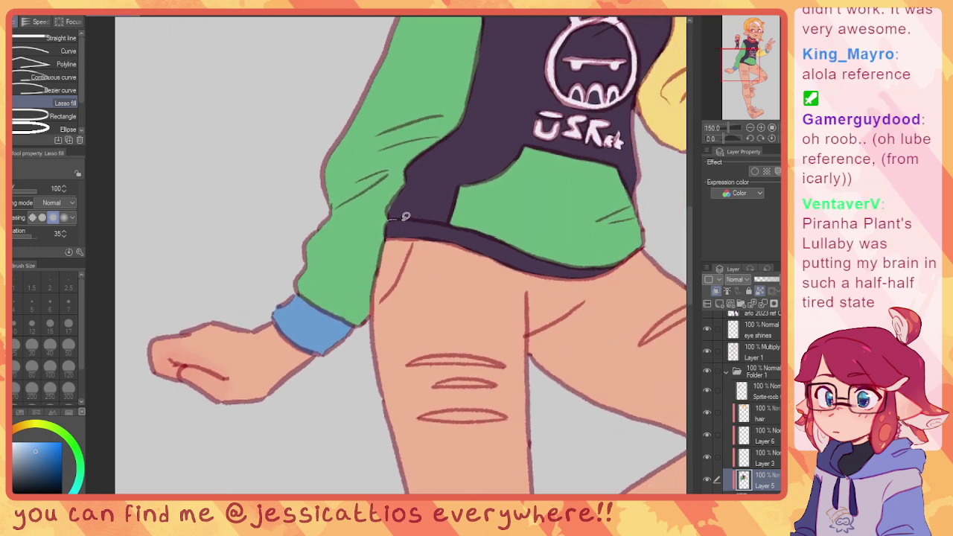
pyautogui.moveTo(406, 217)
pyautogui.mouseDown()
pyautogui.moveTo(422, 286)
pyautogui.moveTo(384, 255)
pyautogui.mouseUp()
pyautogui.moveTo(441, 238); pyautogui.dragTo(383, 248)
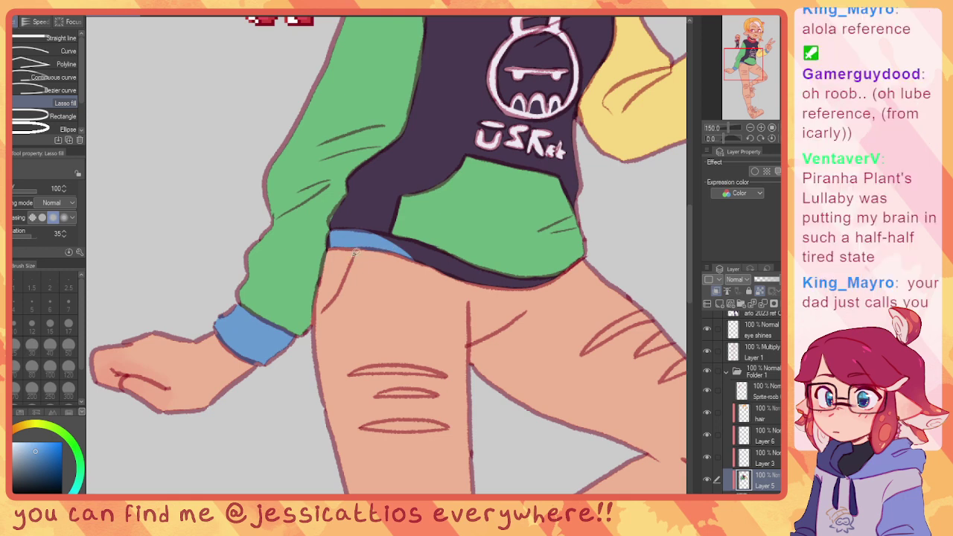
pyautogui.hotkey('ctrl', 'z')
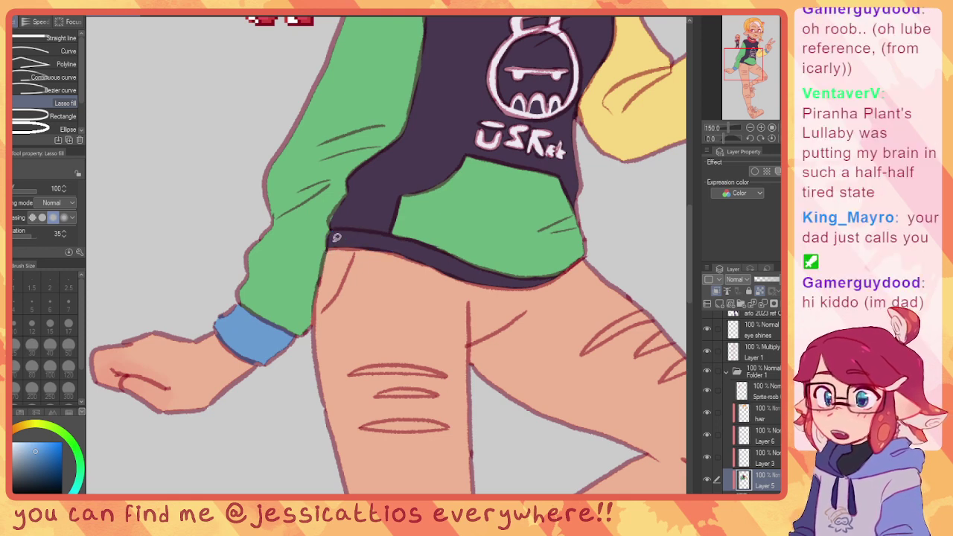
pyautogui.moveTo(372, 230)
pyautogui.mouseDown()
pyautogui.moveTo(348, 230)
pyautogui.moveTo(392, 237)
pyautogui.moveTo(404, 262)
pyautogui.moveTo(367, 215)
pyautogui.mouseUp()
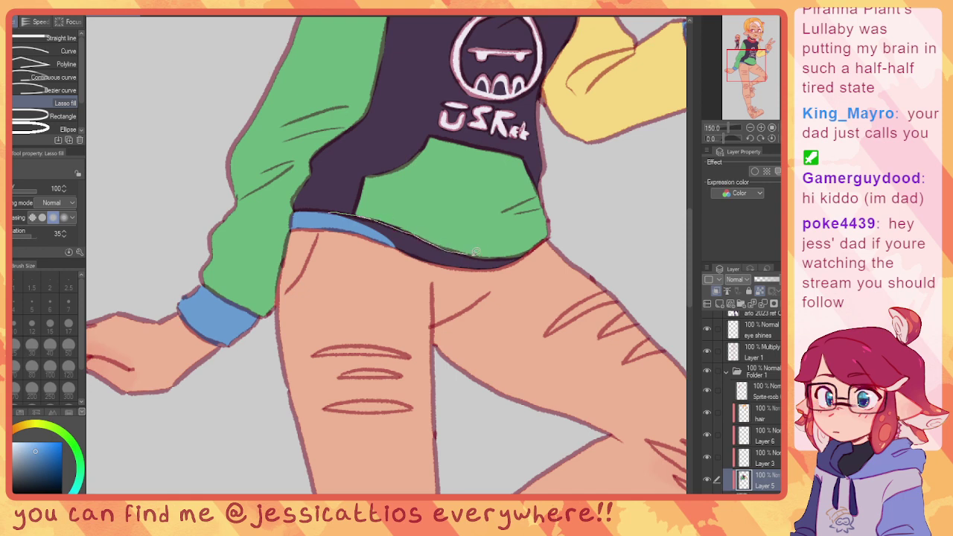
pyautogui.moveTo(514, 255); pyautogui.dragTo(360, 233)
pyautogui.moveTo(516, 240); pyautogui.dragTo(525, 395)
pyautogui.moveTo(518, 138); pyautogui.dragTo(530, 254)
pyautogui.scroll(2, 528, 255)
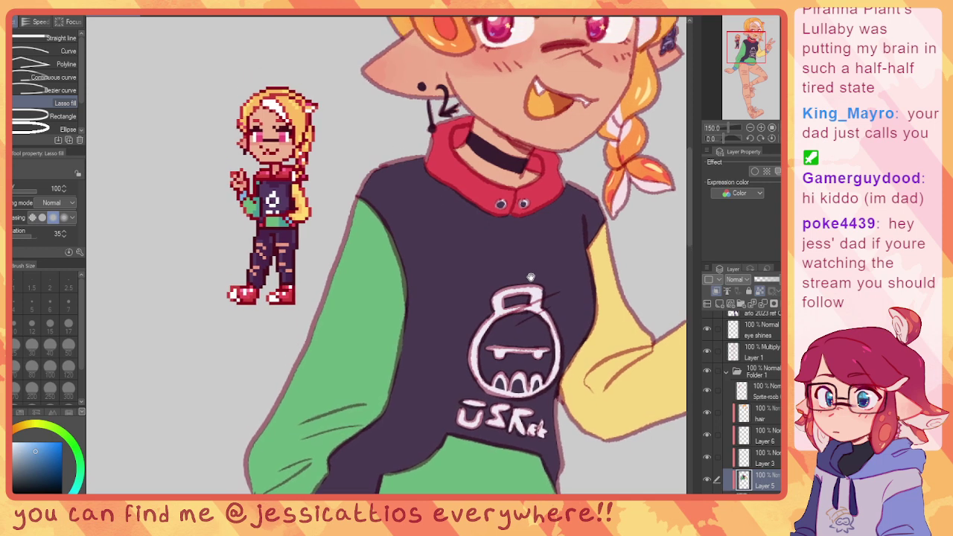
pyautogui.scroll(-5, 484, 224)
pyautogui.hotkey('ctrl', 'z')
pyautogui.hotkey('ctrl', 'z')
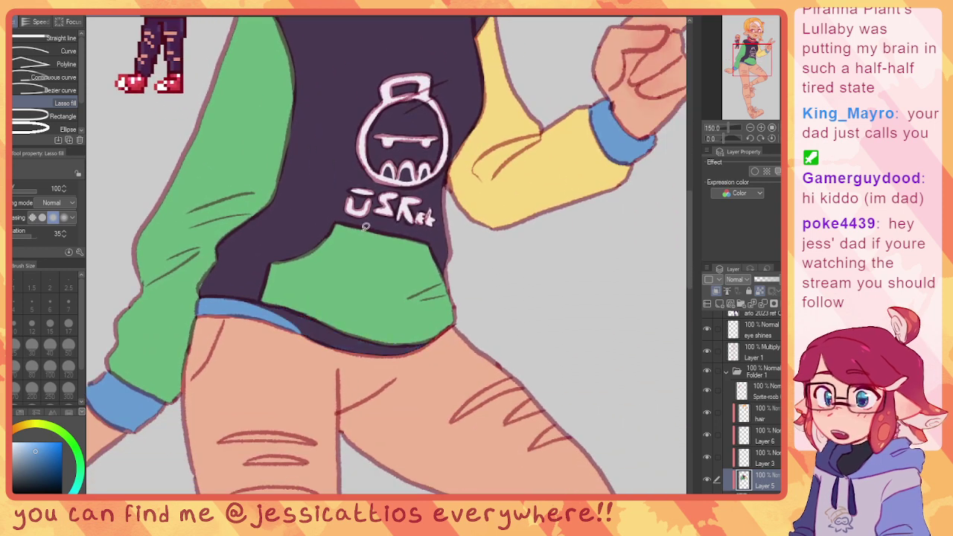
# Step: Sample the red from the hoodie's collar and lasso-fill the whole hem band below the pocket with it
pyautogui.scroll(3, 391, 171)
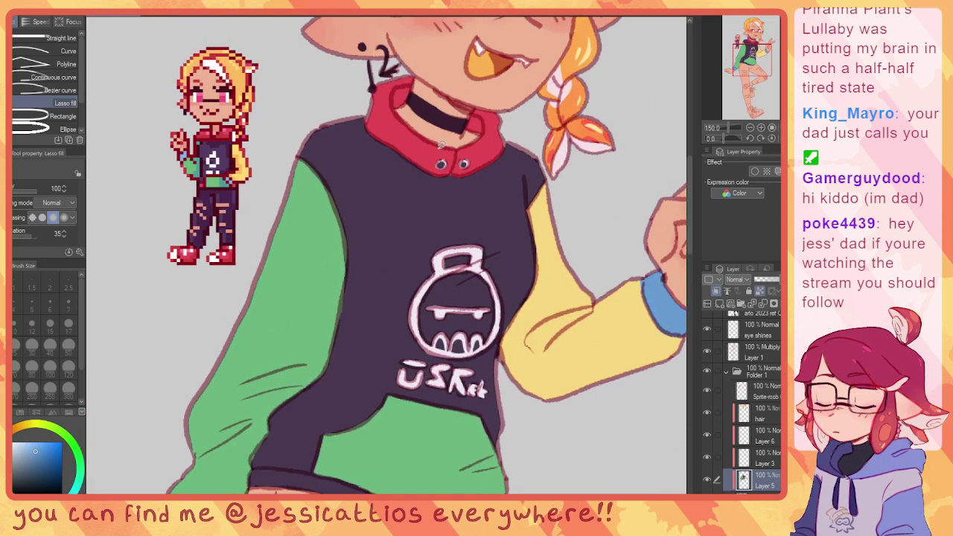
pyautogui.keyDown('alt'); pyautogui.click(411, 141); pyautogui.keyUp('alt')
pyautogui.scroll(-3, 421, 324)
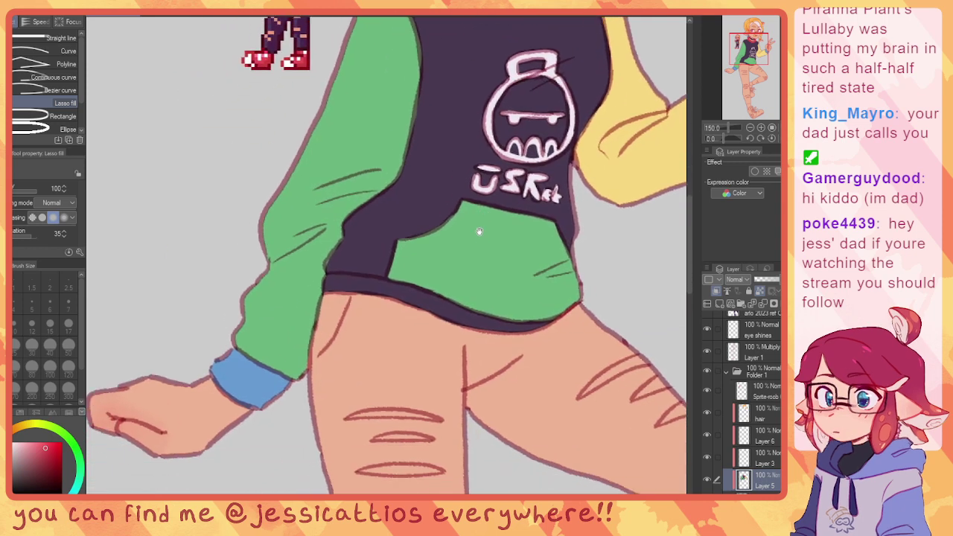
pyautogui.moveTo(553, 333)
pyautogui.mouseDown()
pyautogui.moveTo(402, 341)
pyautogui.moveTo(332, 301)
pyautogui.moveTo(324, 278)
pyautogui.moveTo(403, 280)
pyautogui.mouseUp()
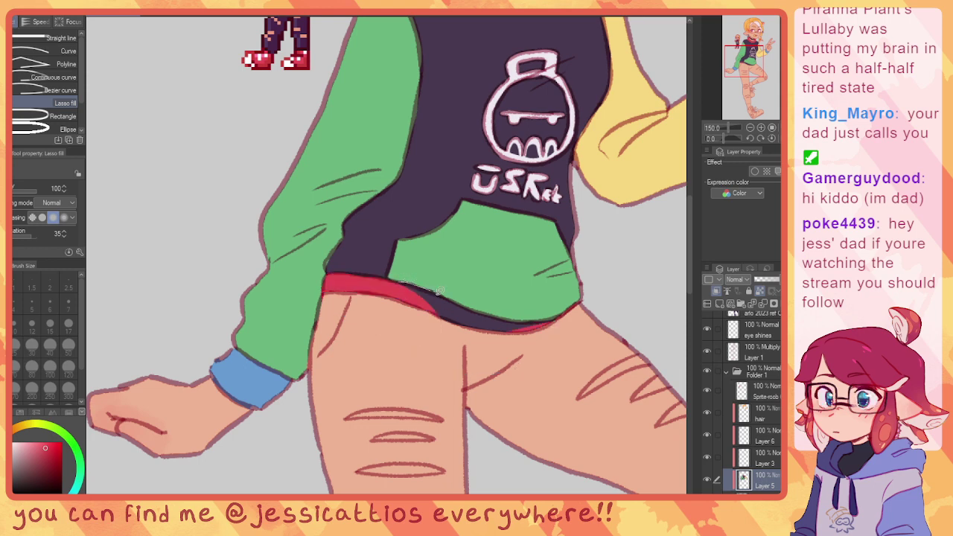
pyautogui.moveTo(507, 317)
pyautogui.mouseDown()
pyautogui.moveTo(525, 322)
pyautogui.moveTo(474, 321)
pyautogui.moveTo(488, 444)
pyautogui.mouseUp()
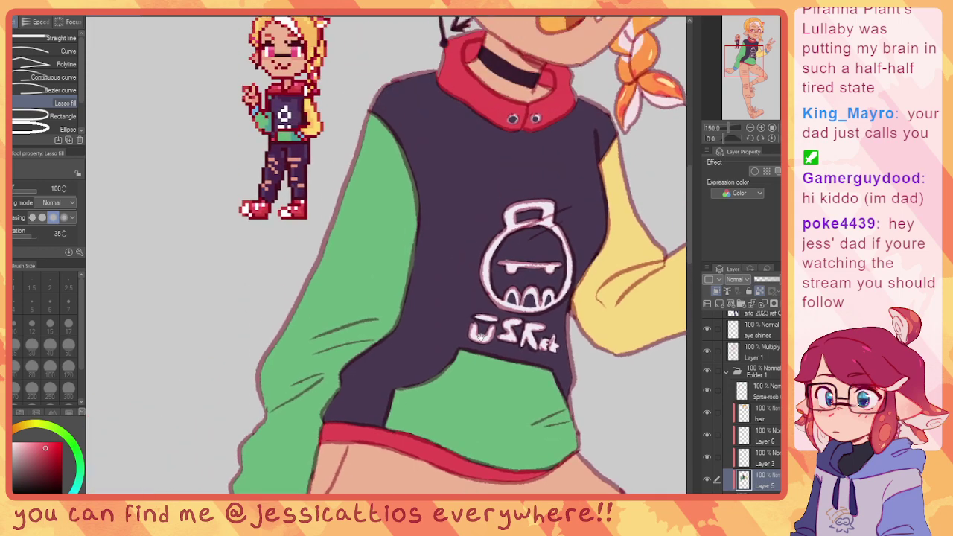
pyautogui.moveTo(523, 195); pyautogui.dragTo(411, 233)
pyautogui.moveTo(408, 364); pyautogui.dragTo(459, 248)
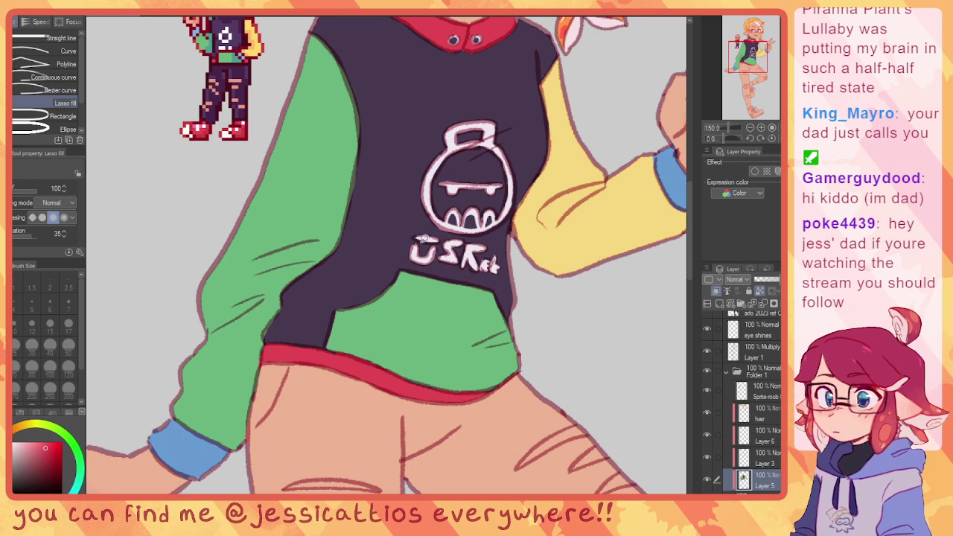
# Step: Switch the fill colour to dark purple and add a new layer for the trousers directly below Layer 5
pyautogui.scroll(-2, 536, 307)
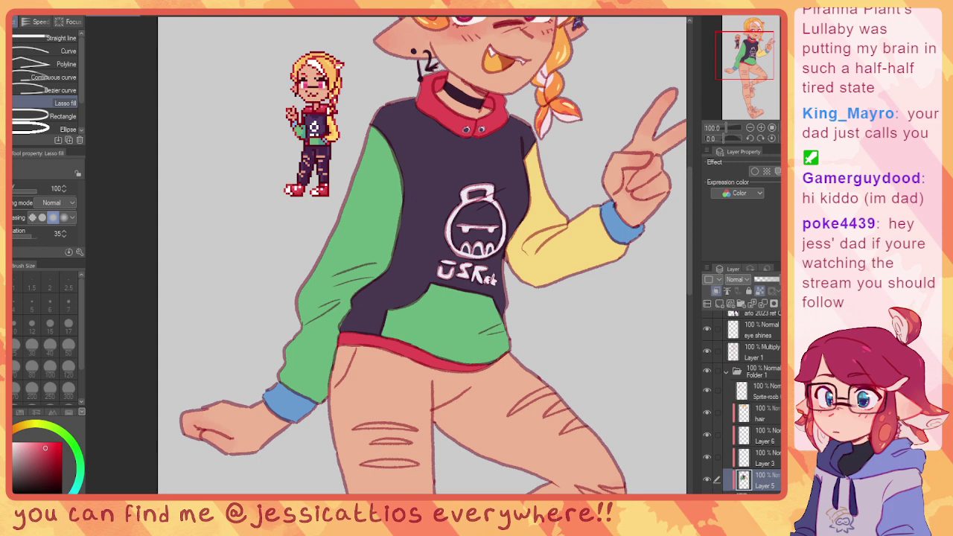
pyautogui.scroll(-3, 403, 318)
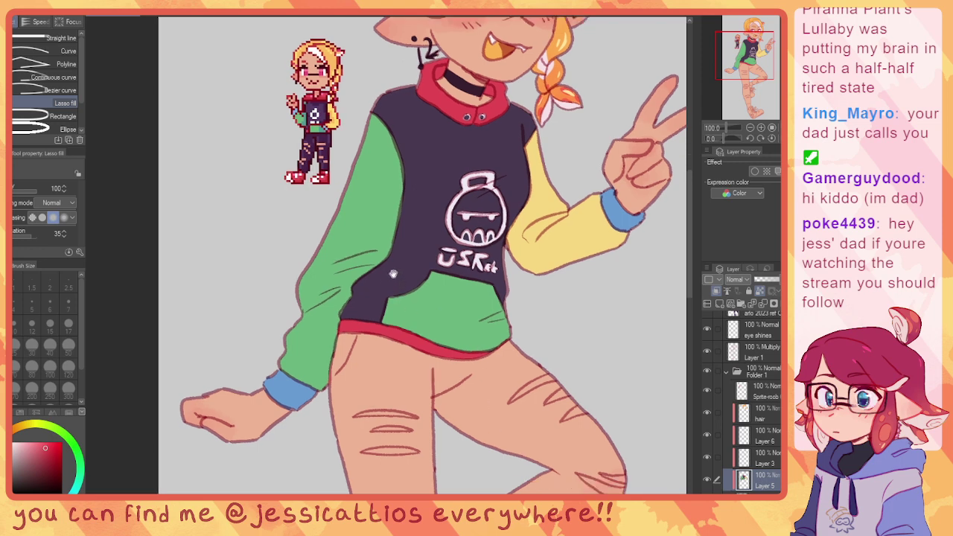
pyautogui.scroll(-3, 324, 273)
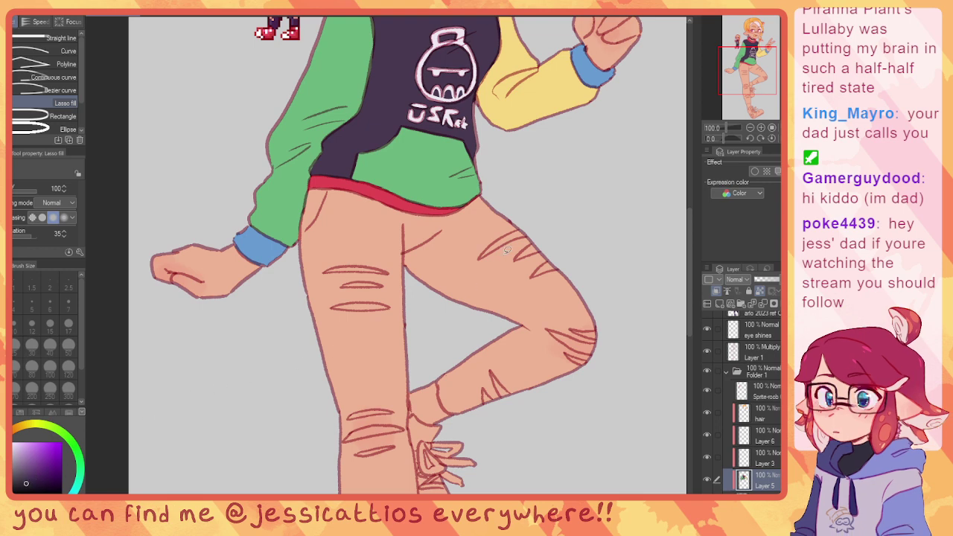
pyautogui.moveTo(412, 186); pyautogui.dragTo(409, 172)
pyautogui.hotkey('ctrl', 'z')
pyautogui.click(720, 305)
pyautogui.moveTo(761, 480); pyautogui.dragTo(760, 509)
# Step: Lasso-fill the trousers in dark purple over the hips, the upper thighs and the bent leg down to its ankle hem
pyautogui.moveTo(373, 191)
pyautogui.mouseDown()
pyautogui.moveTo(344, 152)
pyautogui.moveTo(305, 224)
pyautogui.moveTo(424, 253)
pyautogui.moveTo(384, 169)
pyautogui.mouseUp()
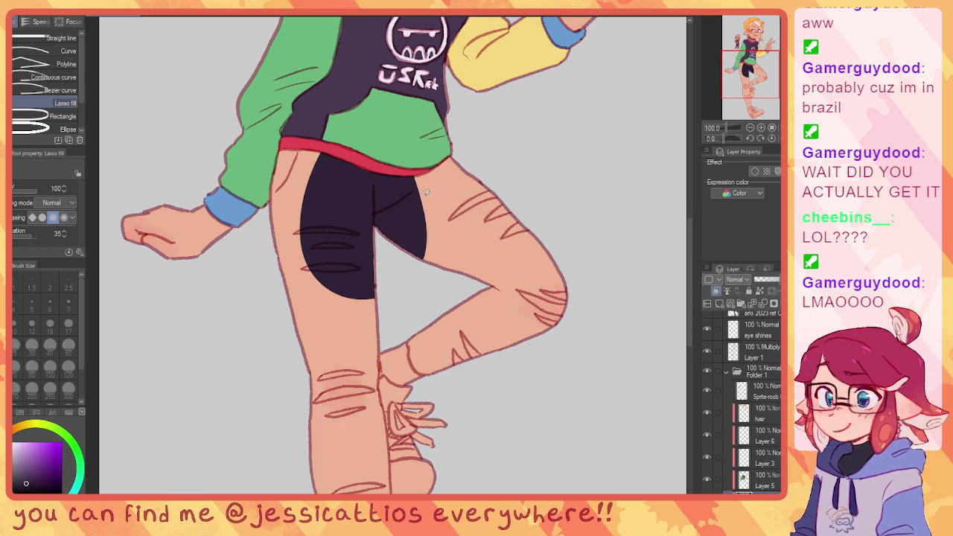
pyautogui.moveTo(443, 134)
pyautogui.mouseDown()
pyautogui.moveTo(438, 174)
pyautogui.moveTo(560, 230)
pyautogui.moveTo(520, 358)
pyautogui.moveTo(438, 372)
pyautogui.moveTo(414, 364)
pyautogui.moveTo(435, 255)
pyautogui.mouseUp()
pyautogui.moveTo(301, 130)
pyautogui.mouseDown()
pyautogui.moveTo(348, 87)
pyautogui.moveTo(302, 189)
pyautogui.moveTo(406, 157)
pyautogui.mouseUp()
pyautogui.moveTo(336, 112)
pyautogui.mouseDown()
pyautogui.moveTo(414, 159)
pyautogui.moveTo(327, 153)
pyautogui.mouseUp()
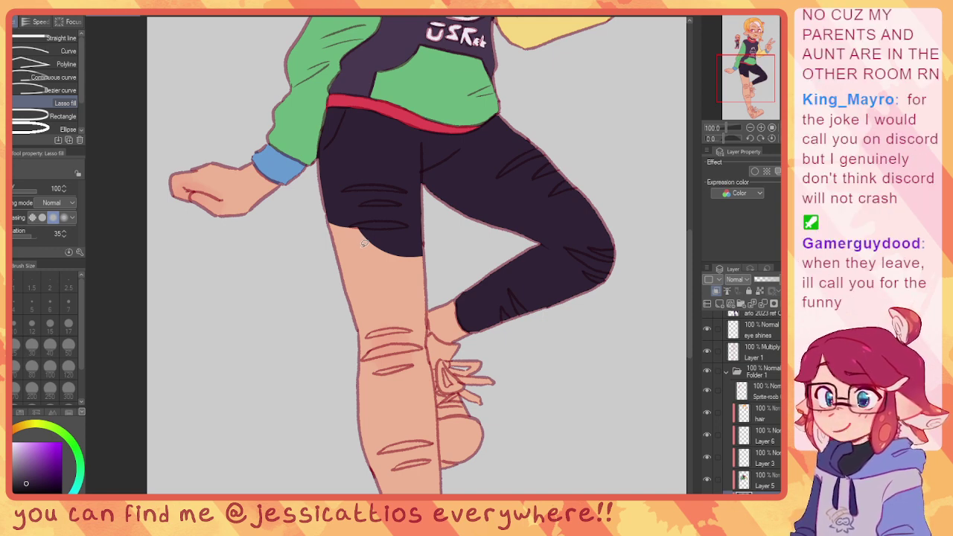
# Step: Extend the dark purple fill down the standing leg, from the thigh past the knee and along the outer shin to the hem
pyautogui.moveTo(431, 238)
pyautogui.mouseDown()
pyautogui.moveTo(320, 224)
pyautogui.moveTo(349, 263)
pyautogui.mouseUp()
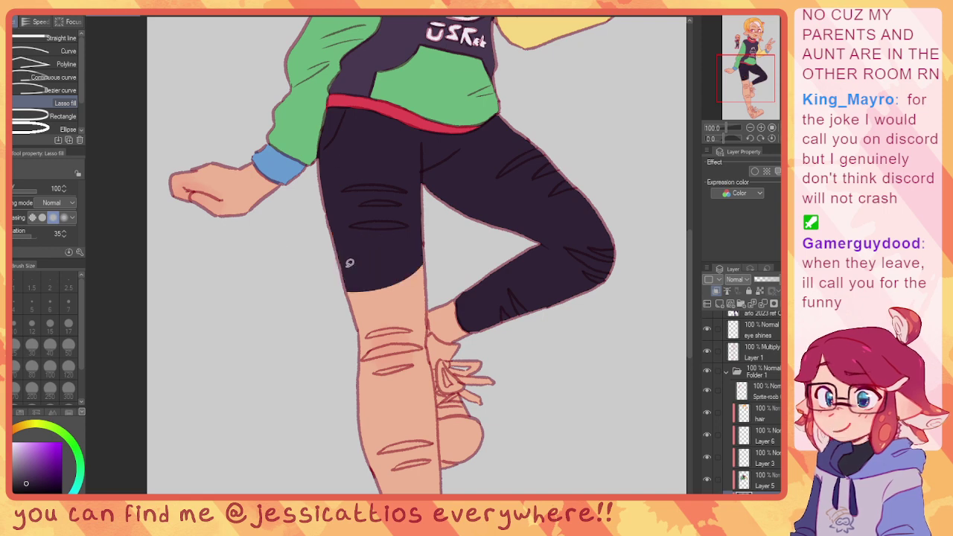
pyautogui.moveTo(365, 346); pyautogui.dragTo(427, 275)
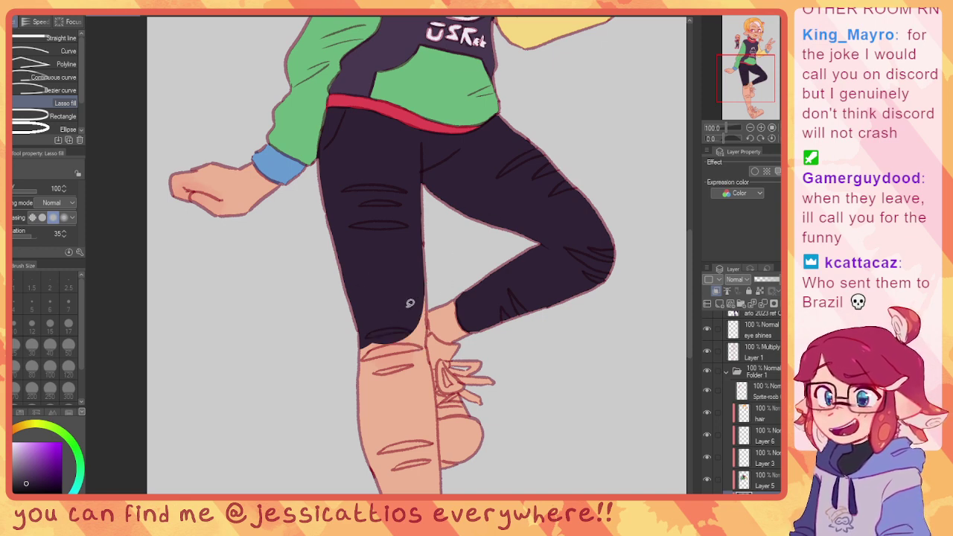
pyautogui.scroll(-2, 404, 330)
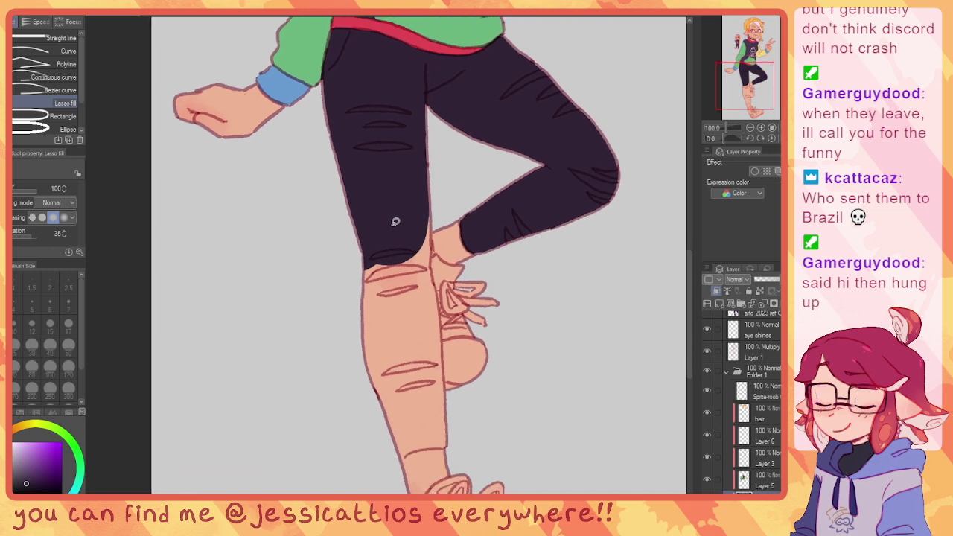
pyautogui.moveTo(400, 224)
pyautogui.mouseDown()
pyautogui.moveTo(411, 334)
pyautogui.moveTo(350, 221)
pyautogui.moveTo(356, 318)
pyautogui.mouseUp()
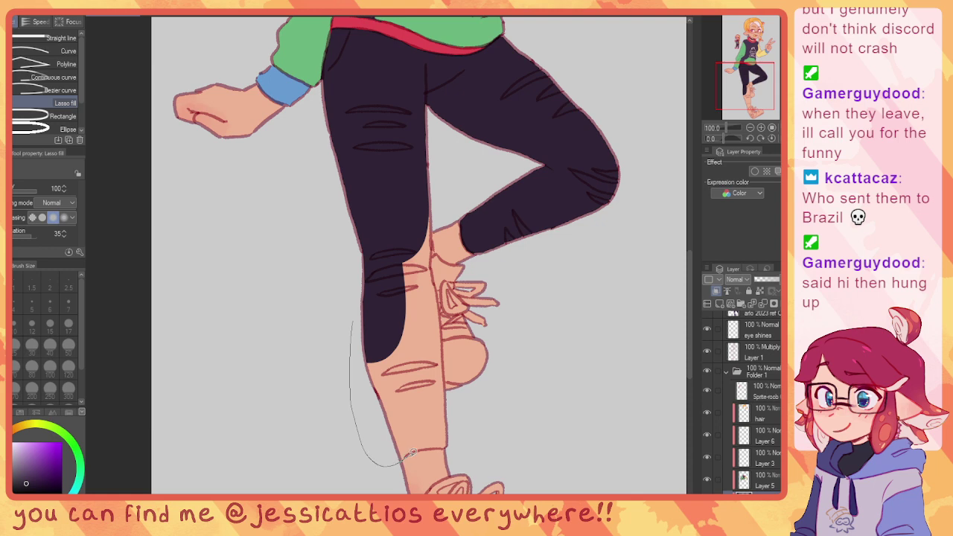
pyautogui.moveTo(419, 445)
pyautogui.mouseDown()
pyautogui.moveTo(413, 313)
pyautogui.moveTo(406, 218)
pyautogui.mouseUp()
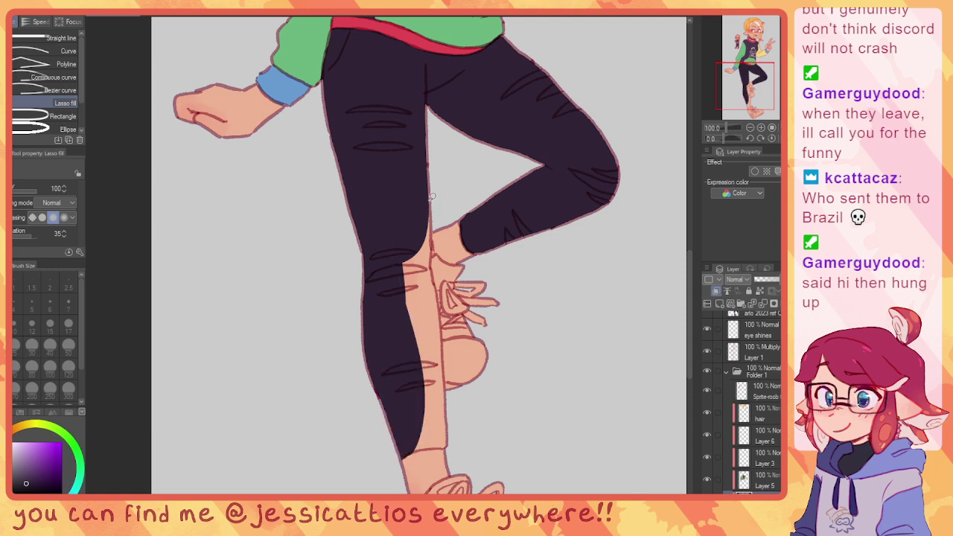
# Step: Fill the remaining inner strip of the standing leg in dark purple, from the knee down to the trouser hem
pyautogui.moveTo(434, 270); pyautogui.dragTo(408, 298)
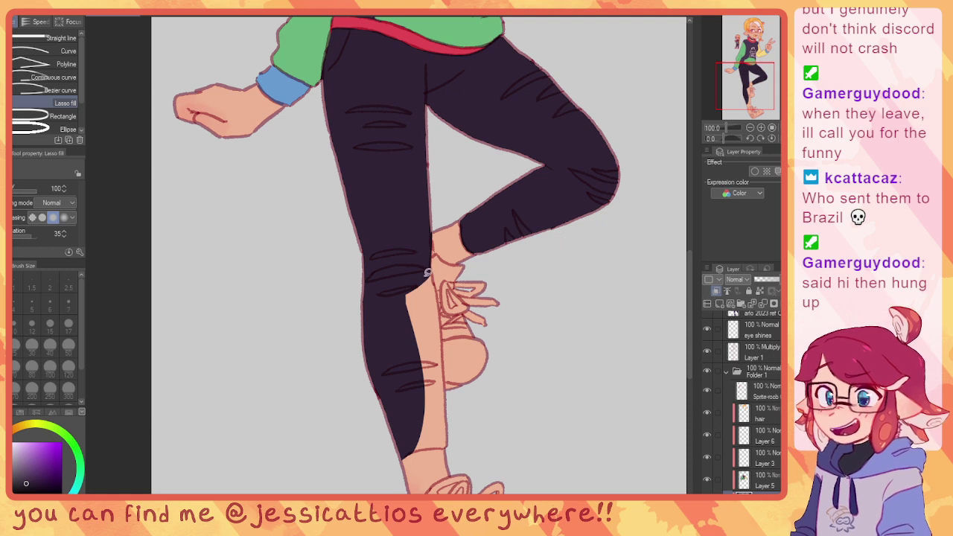
pyautogui.moveTo(438, 272)
pyautogui.mouseDown()
pyautogui.moveTo(400, 332)
pyautogui.moveTo(426, 291)
pyautogui.moveTo(439, 295)
pyautogui.moveTo(427, 347)
pyautogui.moveTo(411, 278)
pyautogui.moveTo(419, 332)
pyautogui.moveTo(392, 249)
pyautogui.mouseUp()
pyautogui.hotkey('ctrl', 'z')
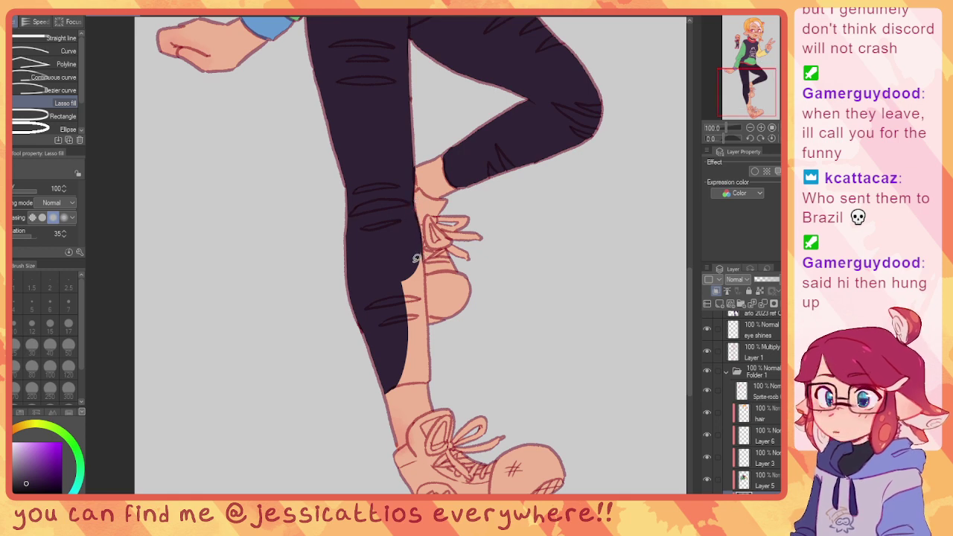
pyautogui.moveTo(422, 237); pyautogui.dragTo(428, 290)
pyautogui.moveTo(422, 379)
pyautogui.mouseDown()
pyautogui.moveTo(393, 384)
pyautogui.moveTo(388, 274)
pyautogui.mouseUp()
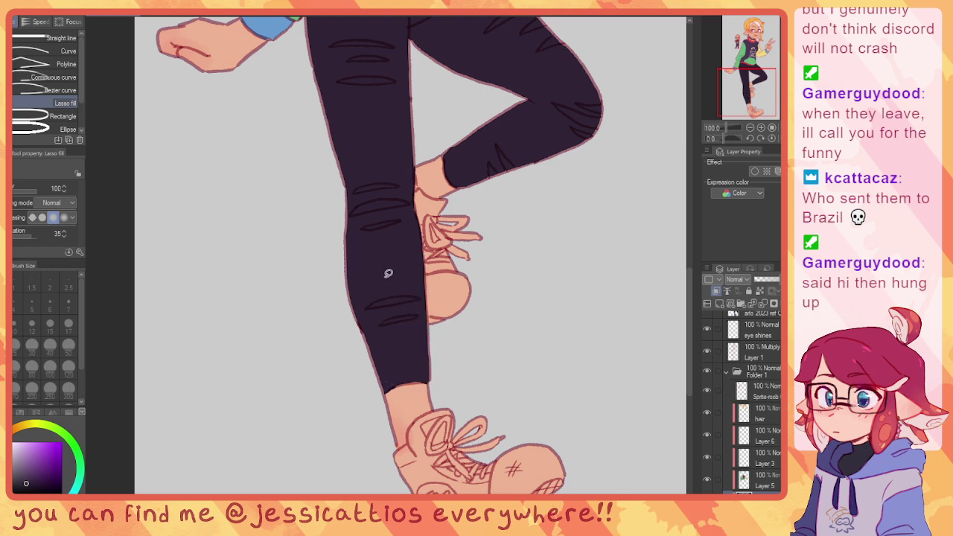
# Step: Switch to the transparent colour and lasso out the three rips on the standing leg's upper thigh to reveal the skin
pyautogui.scroll(10, 436, 261)
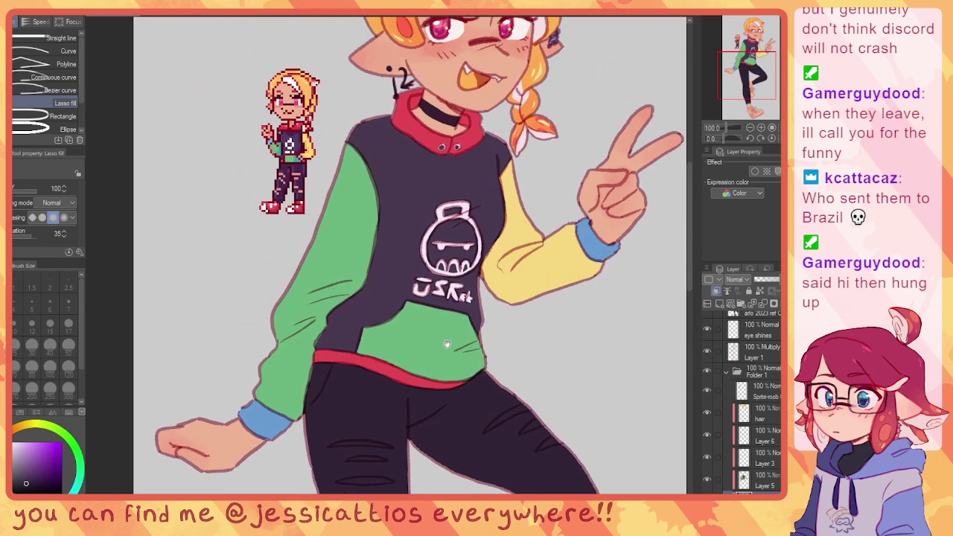
pyautogui.scroll(-10, 442, 361)
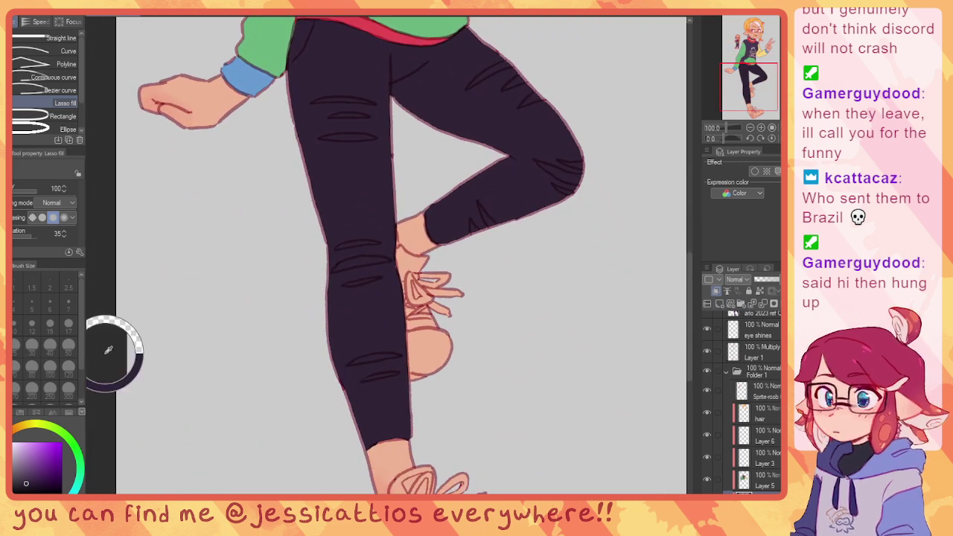
pyautogui.scroll(5, 482, 215)
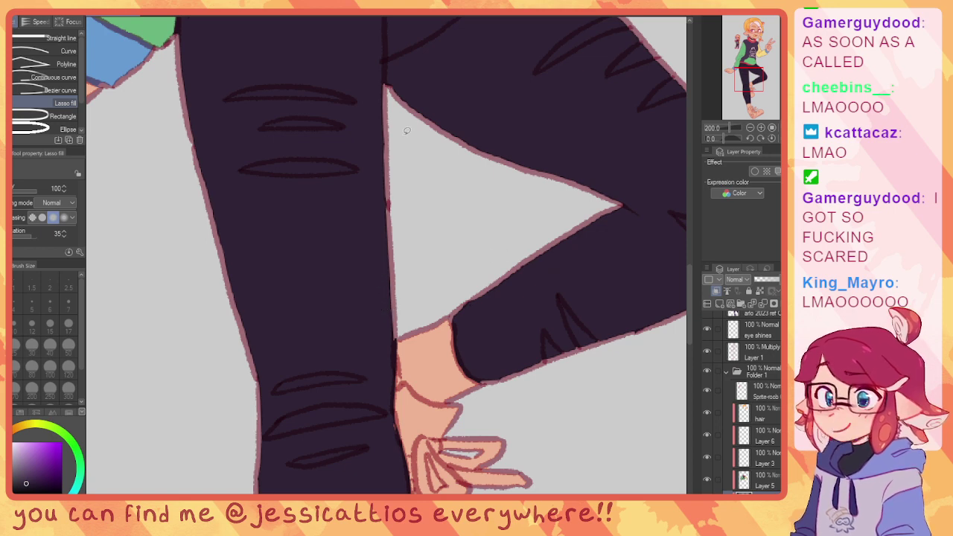
pyautogui.scroll(-1, 406, 131)
pyautogui.moveTo(412, 200); pyautogui.dragTo(484, 269)
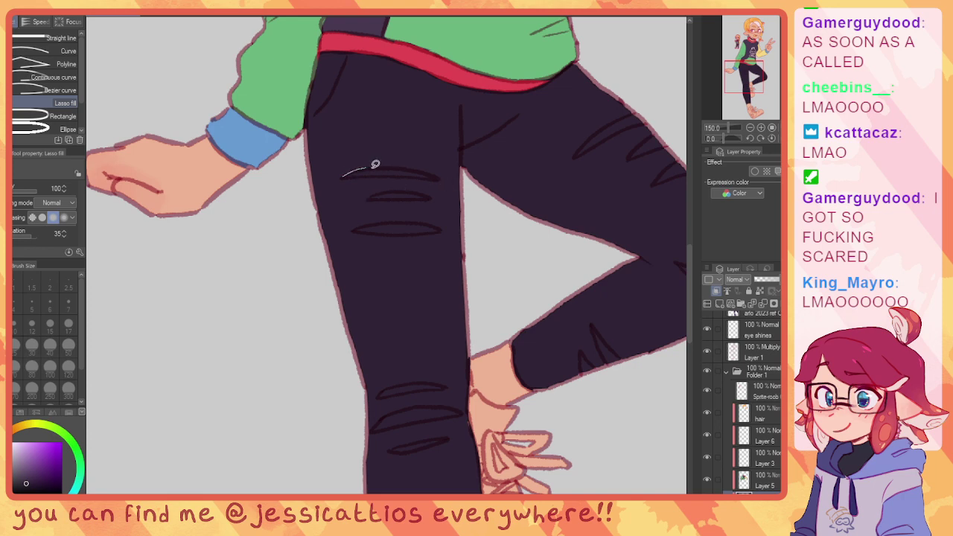
pyautogui.moveTo(376, 164)
pyautogui.mouseDown()
pyautogui.moveTo(441, 174)
pyautogui.moveTo(342, 177)
pyautogui.mouseUp()
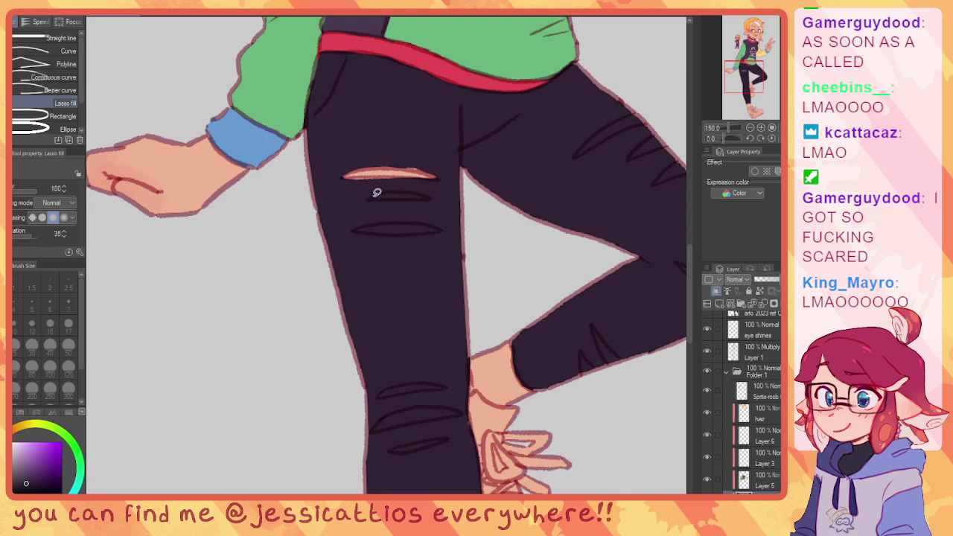
pyautogui.hotkey('ctrl', 'z')
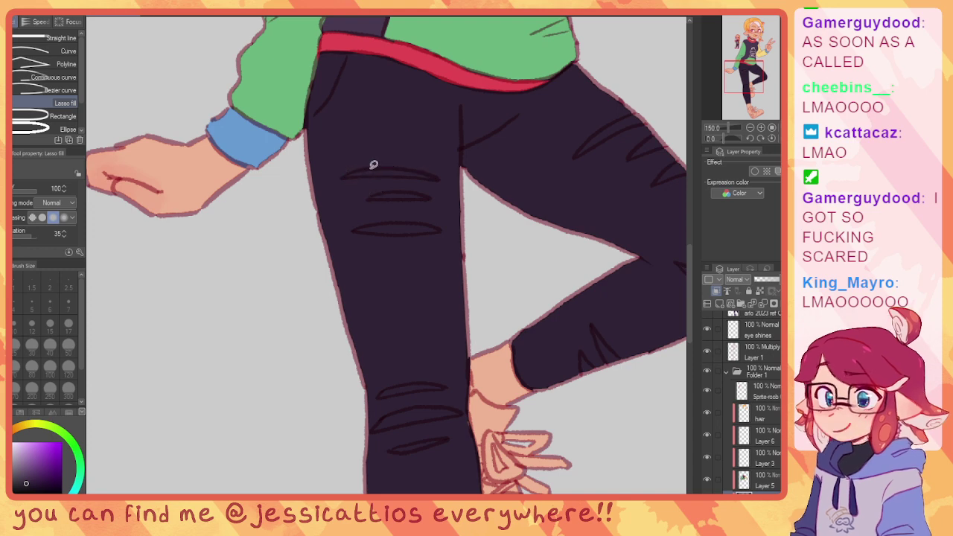
pyautogui.scroll(2, 372, 166)
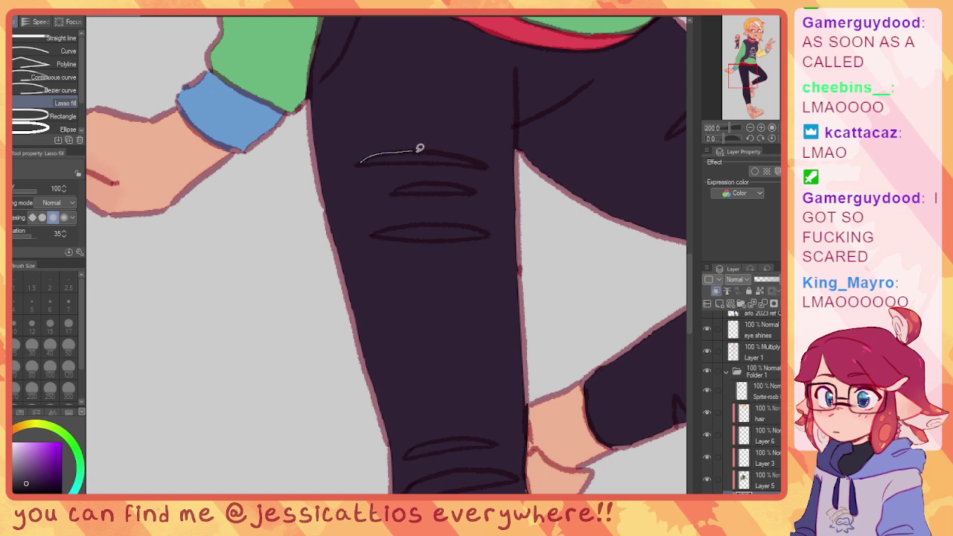
pyautogui.moveTo(419, 148)
pyautogui.mouseDown()
pyautogui.moveTo(491, 162)
pyautogui.moveTo(362, 162)
pyautogui.mouseUp()
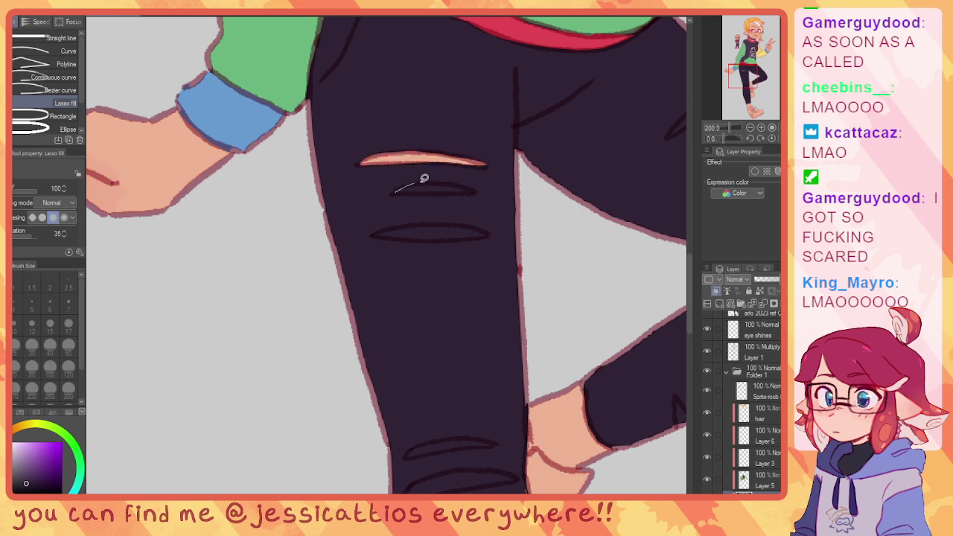
pyautogui.moveTo(396, 191)
pyautogui.mouseDown()
pyautogui.moveTo(459, 182)
pyautogui.moveTo(394, 192)
pyautogui.mouseUp()
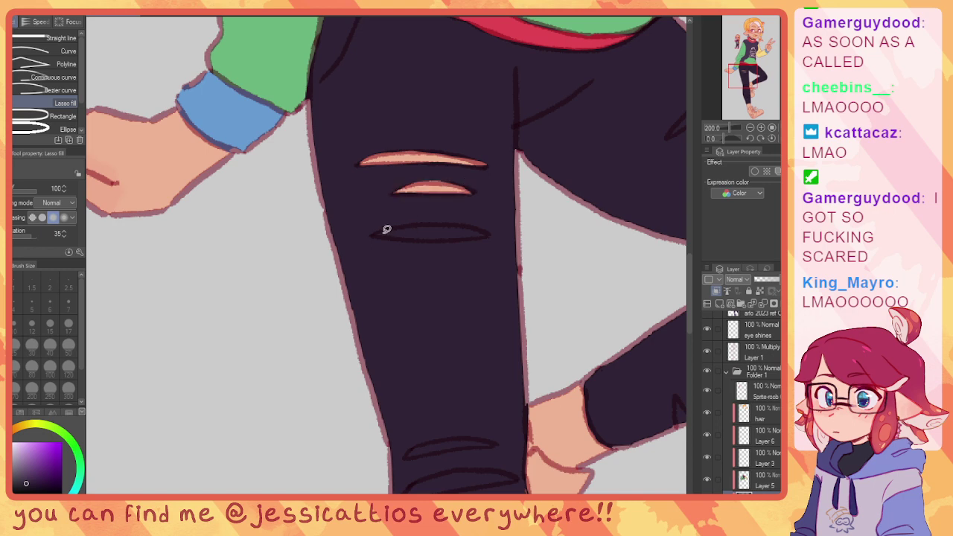
pyautogui.moveTo(377, 231)
pyautogui.mouseDown()
pyautogui.moveTo(429, 218)
pyautogui.moveTo(493, 231)
pyautogui.moveTo(377, 231)
pyautogui.mouseUp()
# Step: Cut out the rips at the standing leg's knee and on its shin with transparent lasso fills
pyautogui.scroll(-5, 417, 223)
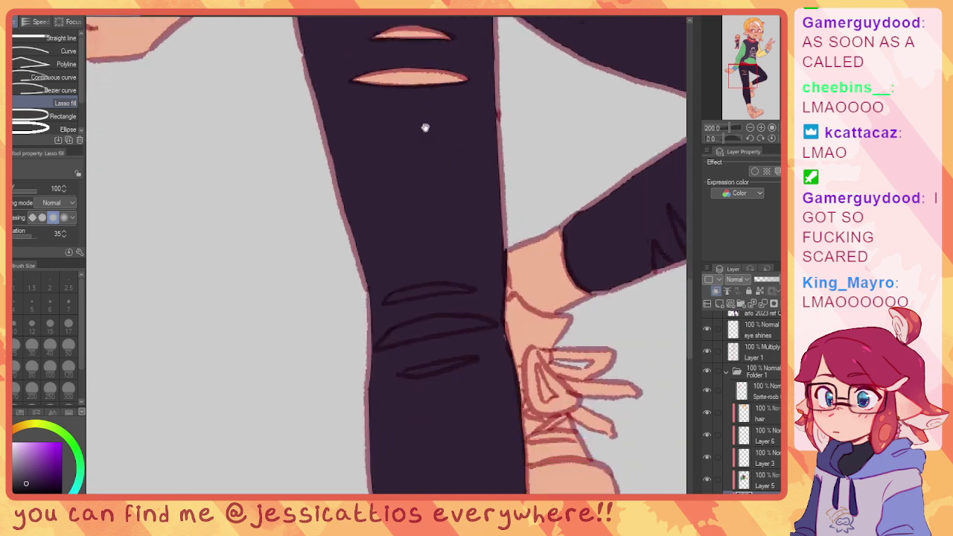
pyautogui.moveTo(399, 278)
pyautogui.mouseDown()
pyautogui.moveTo(433, 256)
pyautogui.moveTo(490, 262)
pyautogui.moveTo(400, 280)
pyautogui.mouseUp()
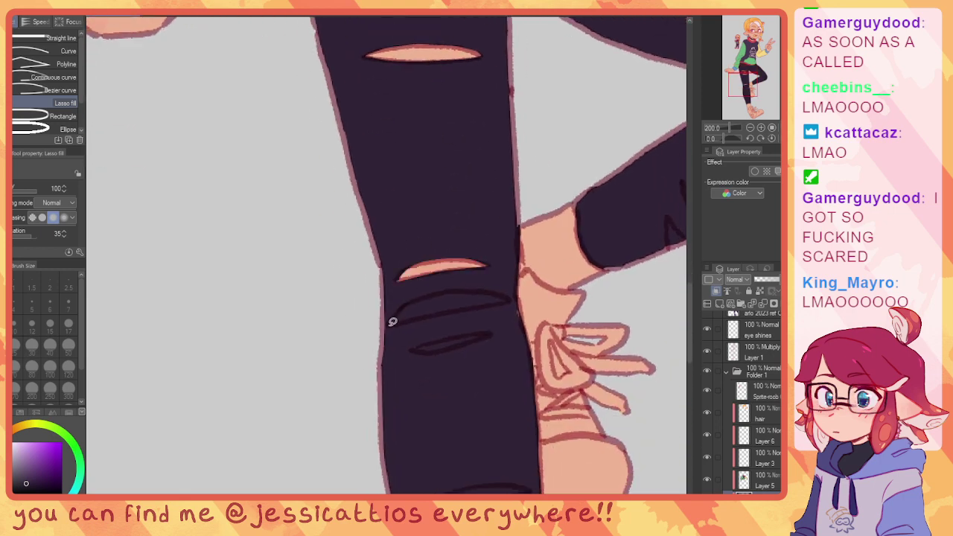
pyautogui.moveTo(392, 321)
pyautogui.mouseDown()
pyautogui.moveTo(435, 293)
pyautogui.moveTo(484, 287)
pyautogui.moveTo(510, 297)
pyautogui.moveTo(393, 322)
pyautogui.moveTo(455, 336)
pyautogui.moveTo(491, 328)
pyautogui.moveTo(440, 351)
pyautogui.moveTo(442, 281)
pyautogui.moveTo(434, 319)
pyautogui.moveTo(421, 297)
pyautogui.moveTo(425, 323)
pyautogui.moveTo(463, 307)
pyautogui.moveTo(518, 311)
pyautogui.moveTo(408, 334)
pyautogui.mouseUp()
pyautogui.scroll(-5, 434, 347)
pyautogui.moveTo(438, 368)
pyautogui.mouseDown()
pyautogui.moveTo(481, 346)
pyautogui.moveTo(512, 348)
pyautogui.moveTo(437, 369)
pyautogui.mouseUp()
# Step: Cut out the two rips near the bent leg's ankle and the three rips across its knee
pyautogui.moveTo(499, 272); pyautogui.dragTo(411, 397)
pyautogui.moveTo(548, 162)
pyautogui.mouseDown()
pyautogui.moveTo(499, 295)
pyautogui.moveTo(440, 226)
pyautogui.moveTo(479, 198)
pyautogui.moveTo(468, 166)
pyautogui.moveTo(502, 213)
pyautogui.mouseUp()
pyautogui.moveTo(498, 190)
pyautogui.mouseDown()
pyautogui.moveTo(490, 236)
pyautogui.moveTo(387, 313)
pyautogui.mouseUp()
pyautogui.moveTo(475, 220)
pyautogui.mouseDown()
pyautogui.moveTo(419, 232)
pyautogui.moveTo(475, 230)
pyautogui.moveTo(457, 220)
pyautogui.moveTo(487, 236)
pyautogui.moveTo(453, 241)
pyautogui.moveTo(400, 217)
pyautogui.moveTo(423, 241)
pyautogui.mouseUp()
pyautogui.moveTo(438, 273); pyautogui.dragTo(485, 296)
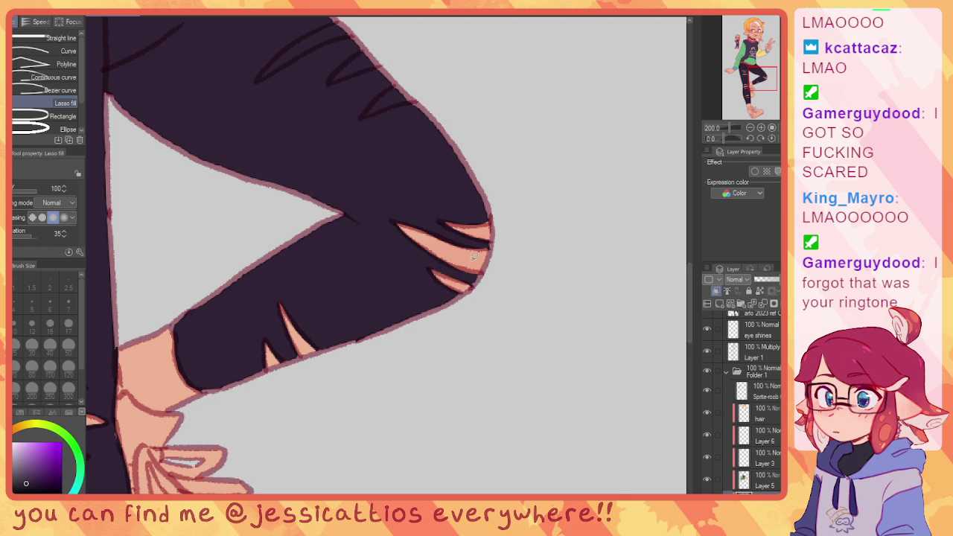
# Step: Cut out the three slanted rips along the outer thigh of the bent leg
pyautogui.moveTo(422, 199); pyautogui.dragTo(521, 232)
pyautogui.moveTo(433, 153); pyautogui.dragTo(472, 228)
pyautogui.moveTo(412, 184)
pyautogui.mouseDown()
pyautogui.moveTo(494, 246)
pyautogui.moveTo(466, 220)
pyautogui.mouseUp()
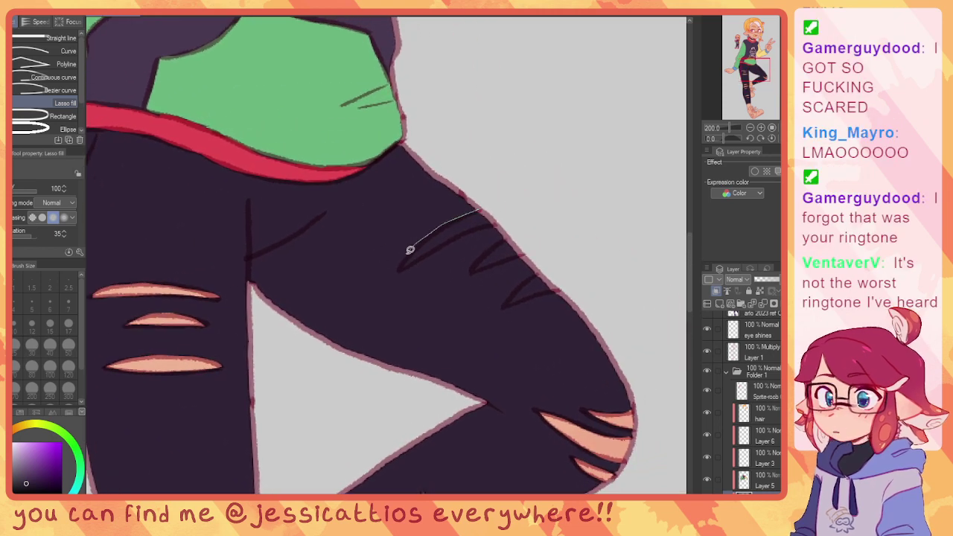
pyautogui.moveTo(465, 215)
pyautogui.mouseDown()
pyautogui.moveTo(402, 266)
pyautogui.moveTo(490, 224)
pyautogui.moveTo(491, 248)
pyautogui.moveTo(471, 271)
pyautogui.moveTo(521, 244)
pyautogui.mouseUp()
pyautogui.moveTo(537, 275)
pyautogui.mouseDown()
pyautogui.moveTo(507, 305)
pyautogui.moveTo(576, 280)
pyautogui.mouseUp()
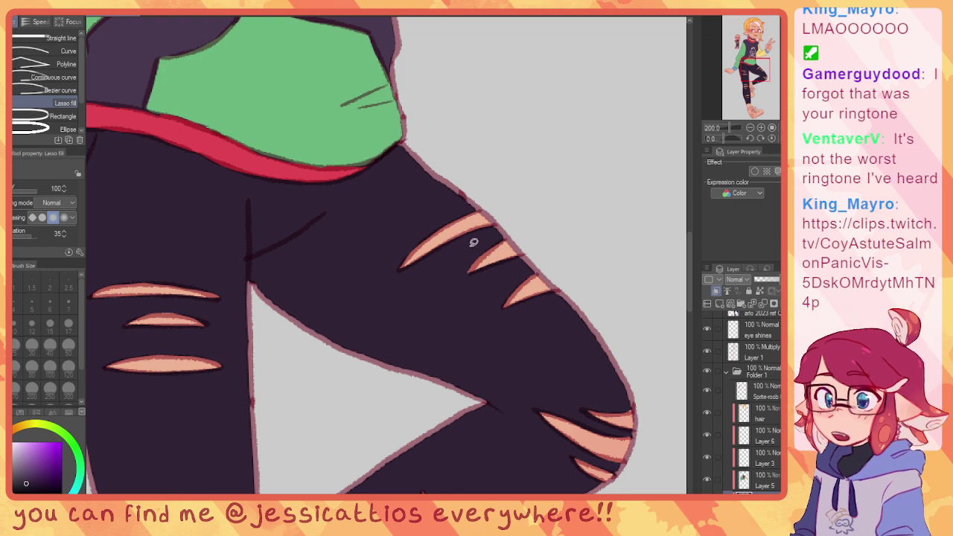
pyautogui.moveTo(450, 155); pyautogui.dragTo(522, 278)
pyautogui.scroll(-4, 536, 257)
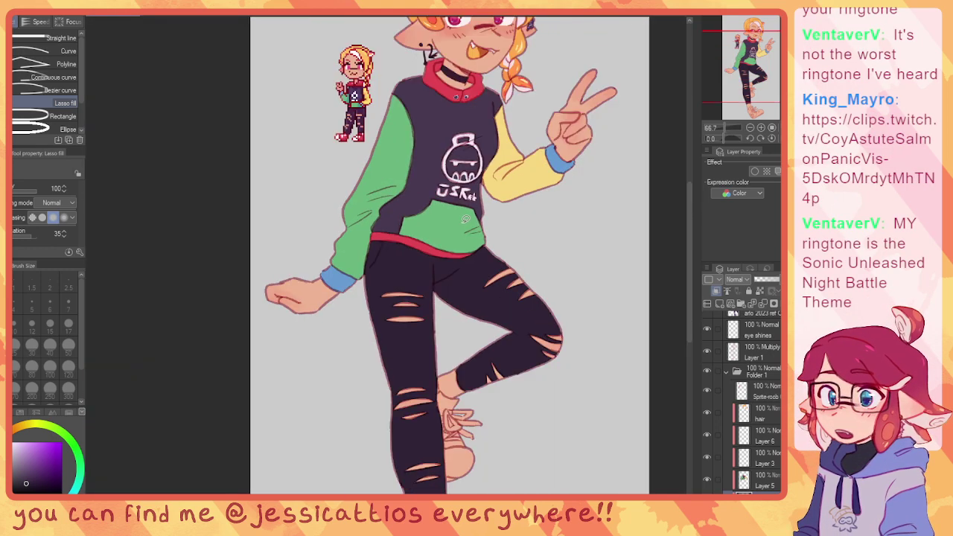
# Step: Sample the hoodie hem's red as the fill colour and add a new layer for the shoes directly below Layer 7
pyautogui.moveTo(460, 266); pyautogui.dragTo(441, 130)
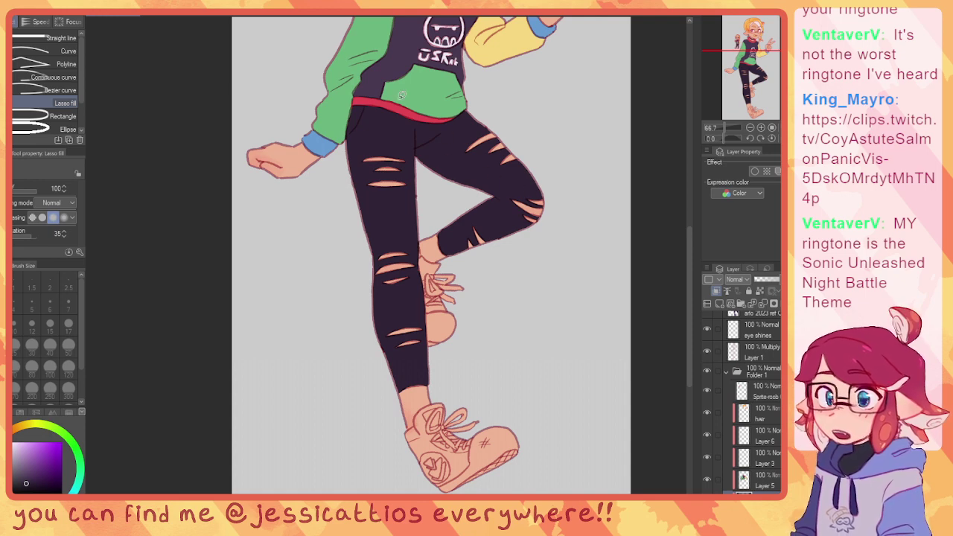
pyautogui.keyDown('alt'); pyautogui.click(408, 109); pyautogui.keyUp('alt')
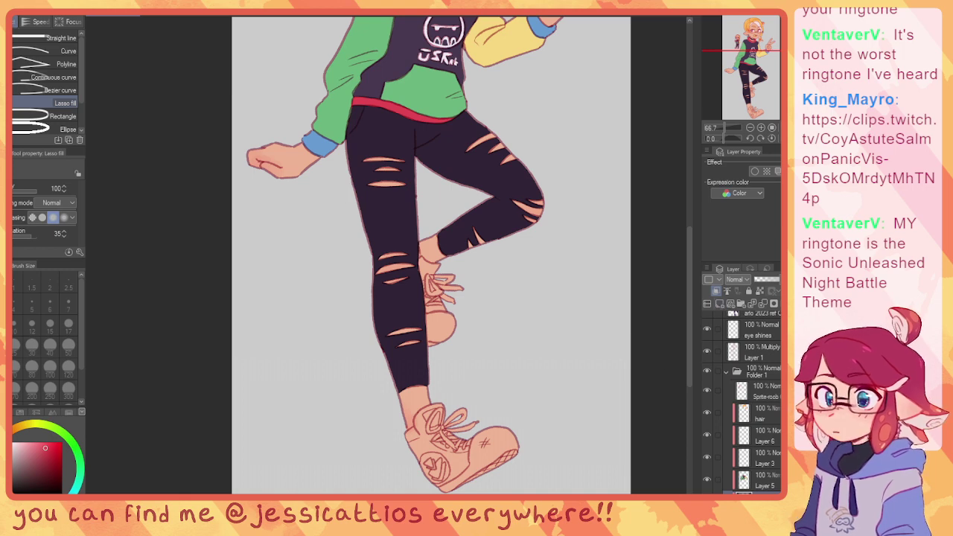
pyautogui.scroll(-2, 748, 410)
pyautogui.moveTo(755, 483); pyautogui.dragTo(744, 479)
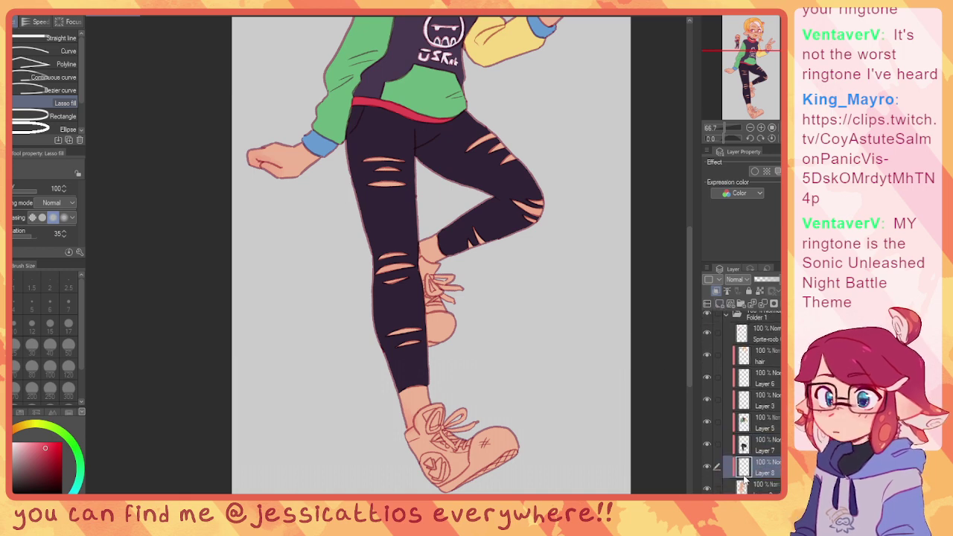
# Step: Lasso-fill the raised shoe behind the standing leg in red, keeping the colour out of the trouser rips
pyautogui.scroll(3, 454, 313)
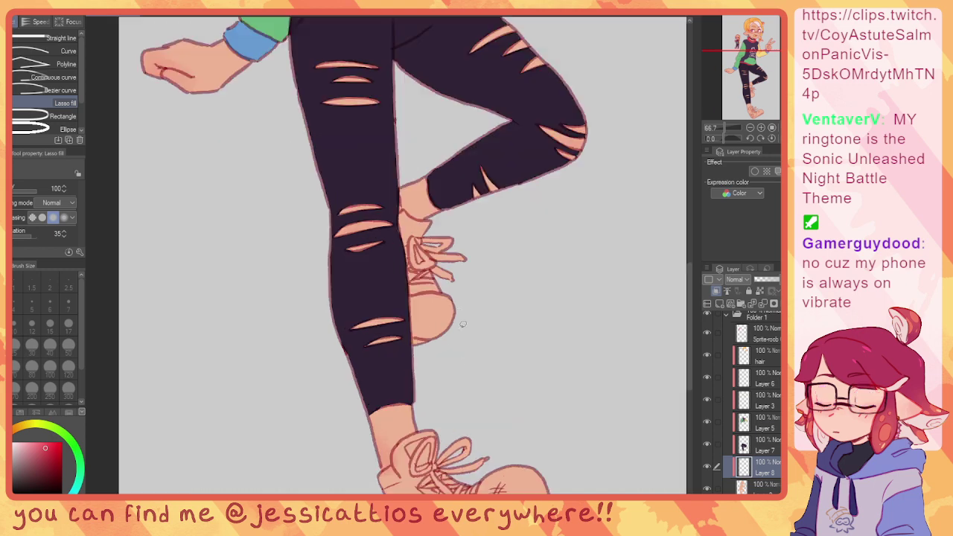
pyautogui.moveTo(370, 172)
pyautogui.mouseDown()
pyautogui.moveTo(408, 268)
pyautogui.moveTo(420, 258)
pyautogui.moveTo(456, 272)
pyautogui.moveTo(537, 340)
pyautogui.moveTo(496, 453)
pyautogui.moveTo(313, 195)
pyautogui.mouseUp()
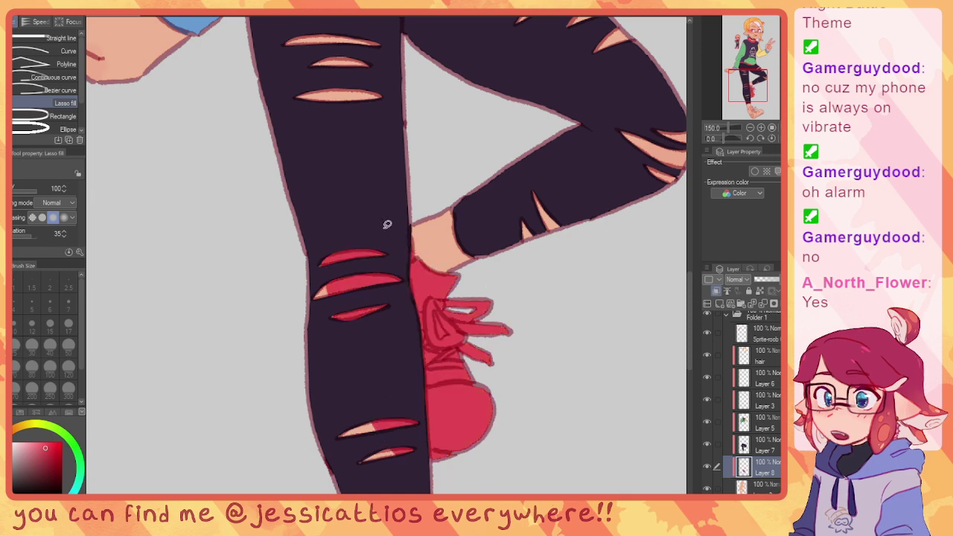
pyautogui.hotkey('ctrl', 'z')
pyautogui.moveTo(398, 223)
pyautogui.mouseDown()
pyautogui.moveTo(434, 468)
pyautogui.moveTo(531, 448)
pyautogui.moveTo(525, 301)
pyautogui.mouseUp()
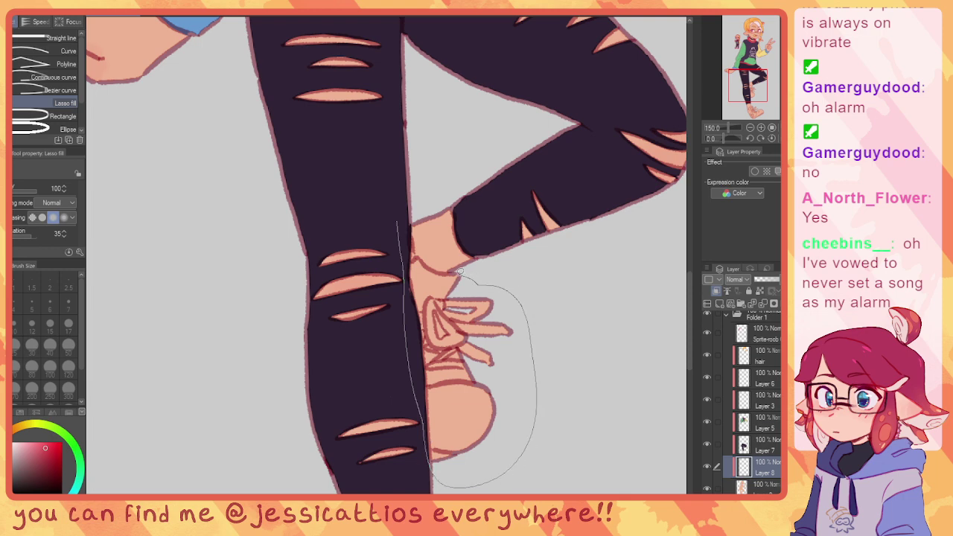
pyautogui.moveTo(416, 238); pyautogui.dragTo(406, 204)
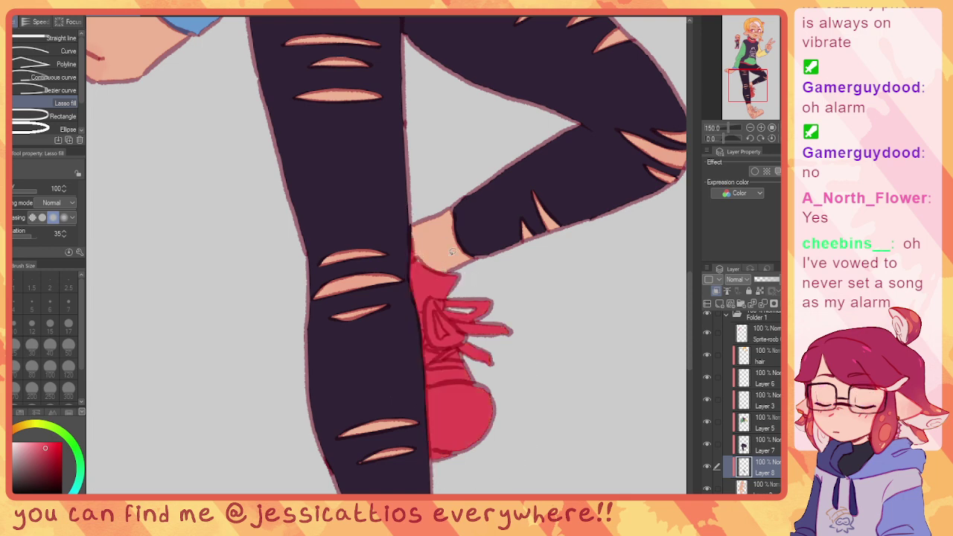
# Step: Lasso-fill the entire standing shoe in red, including its sole and loose laces
pyautogui.scroll(-5, 432, 256)
pyautogui.scroll(-2, 432, 256)
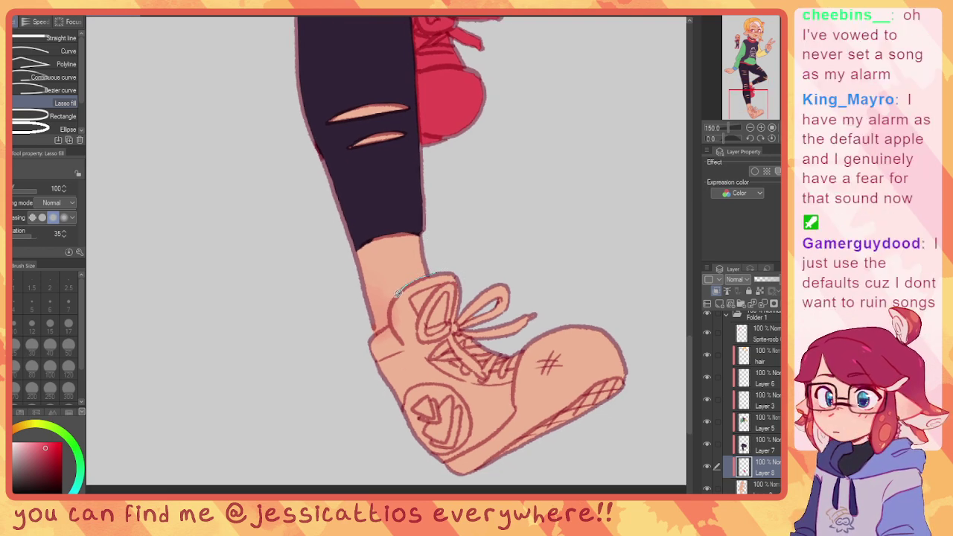
pyautogui.moveTo(373, 337)
pyautogui.mouseDown()
pyautogui.moveTo(378, 408)
pyautogui.moveTo(415, 468)
pyautogui.mouseUp()
pyautogui.moveTo(497, 478)
pyautogui.mouseDown()
pyautogui.moveTo(630, 414)
pyautogui.moveTo(510, 239)
pyautogui.moveTo(487, 263)
pyautogui.mouseUp()
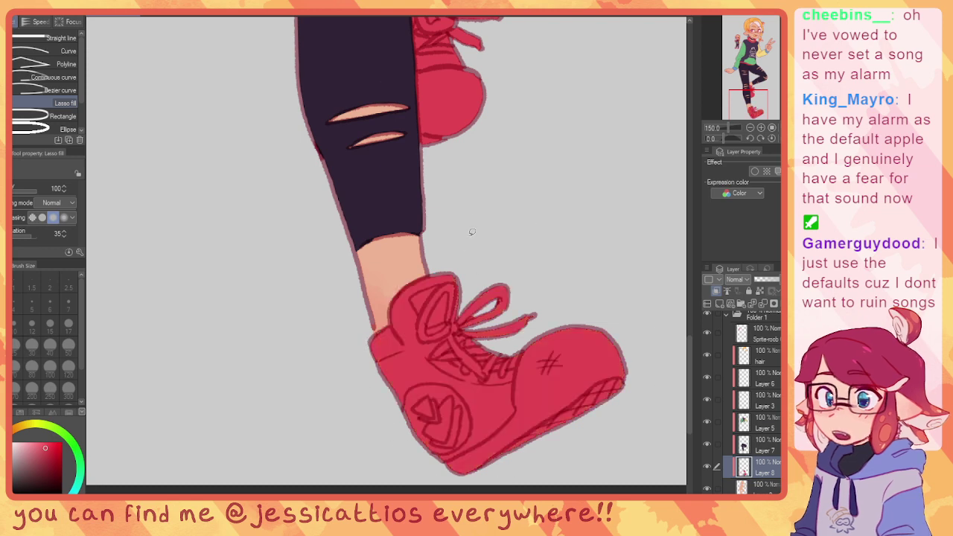
# Step: Sample the off-white of the hoodie's emblem as the fill colour and lock the transparent pixels on Layer 8
pyautogui.scroll(5, 471, 231)
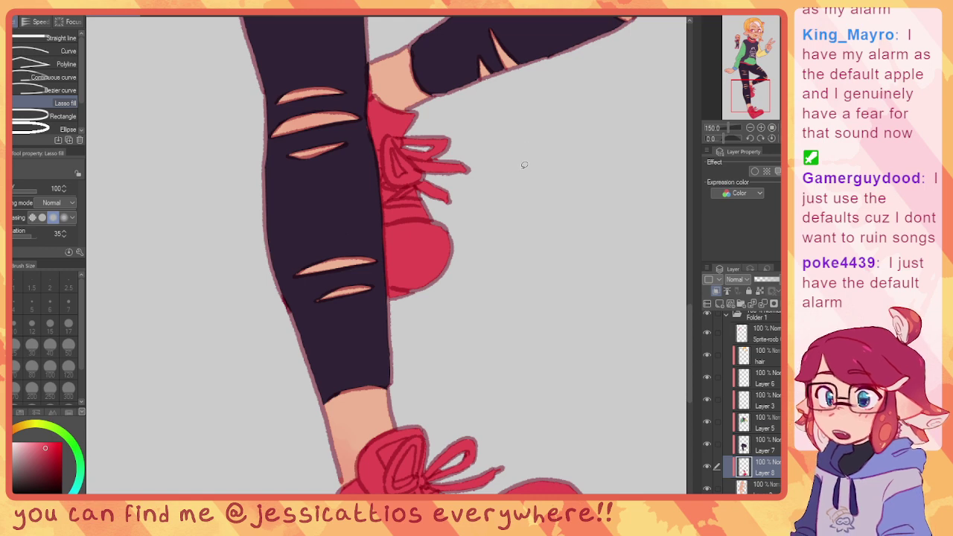
pyautogui.scroll(15, 487, 184)
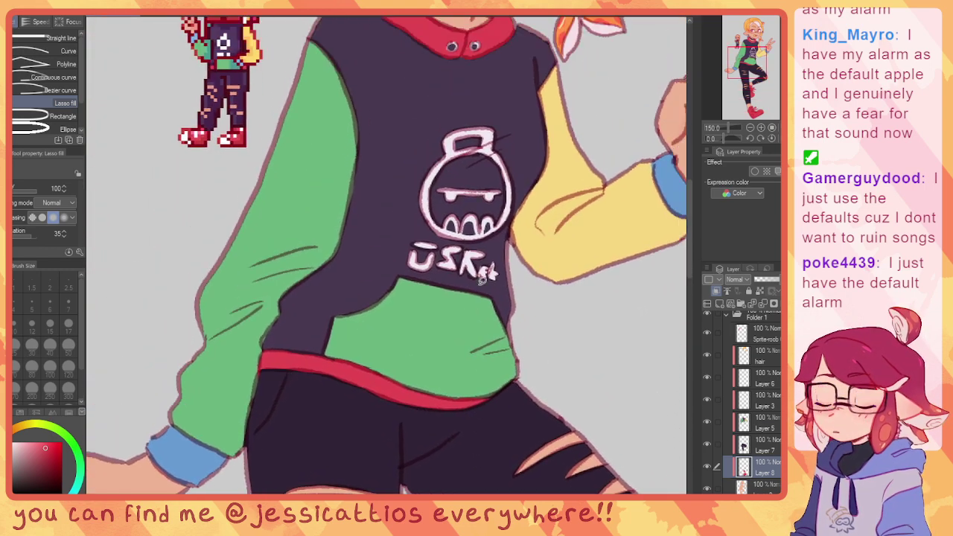
pyautogui.keyDown('alt'); pyautogui.click(450, 142); pyautogui.keyUp('alt')
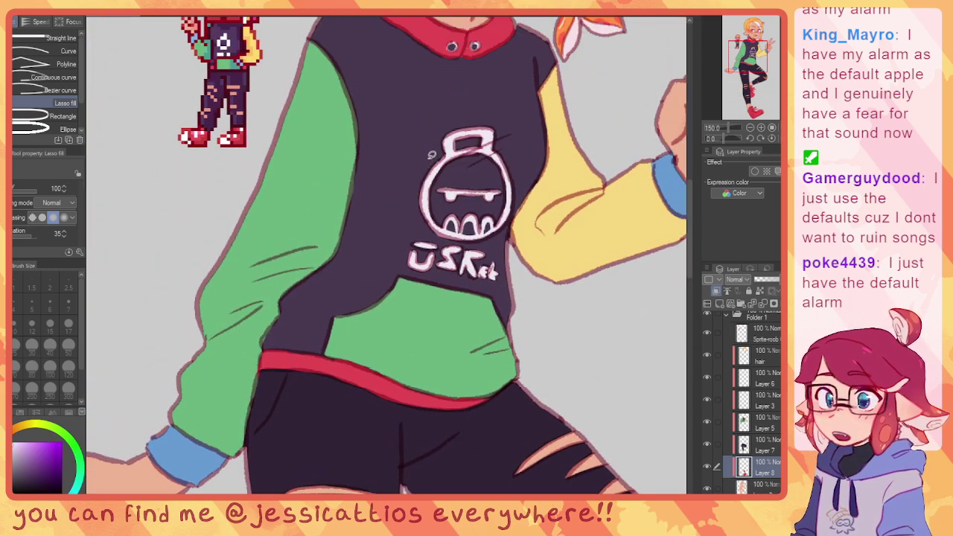
pyautogui.moveTo(443, 261); pyautogui.dragTo(425, 228)
pyautogui.scroll(-15, 423, 228)
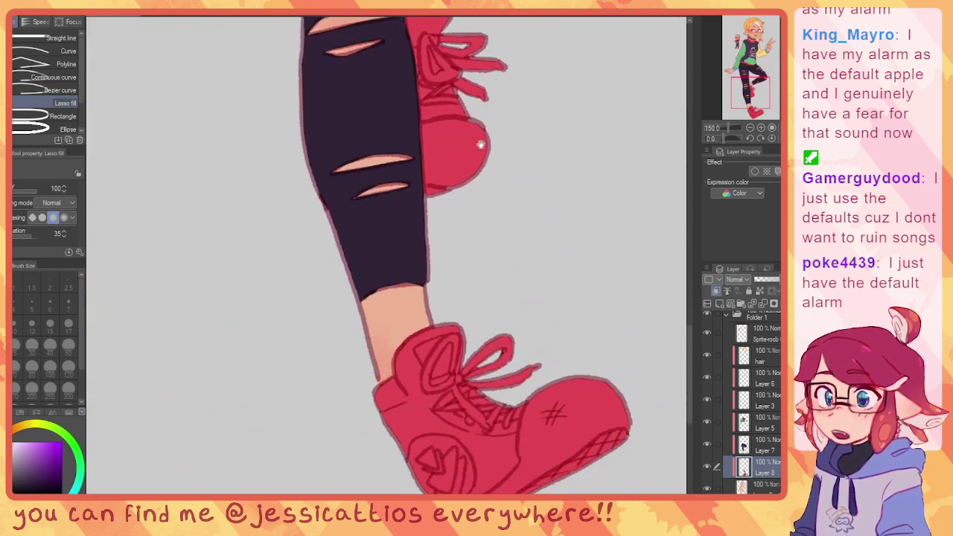
pyautogui.moveTo(514, 305); pyautogui.dragTo(469, 222)
pyautogui.moveTo(502, 296)
pyautogui.mouseDown()
pyautogui.moveTo(609, 336)
pyautogui.moveTo(508, 296)
pyautogui.mouseUp()
pyautogui.hotkey('ctrl', 'z')
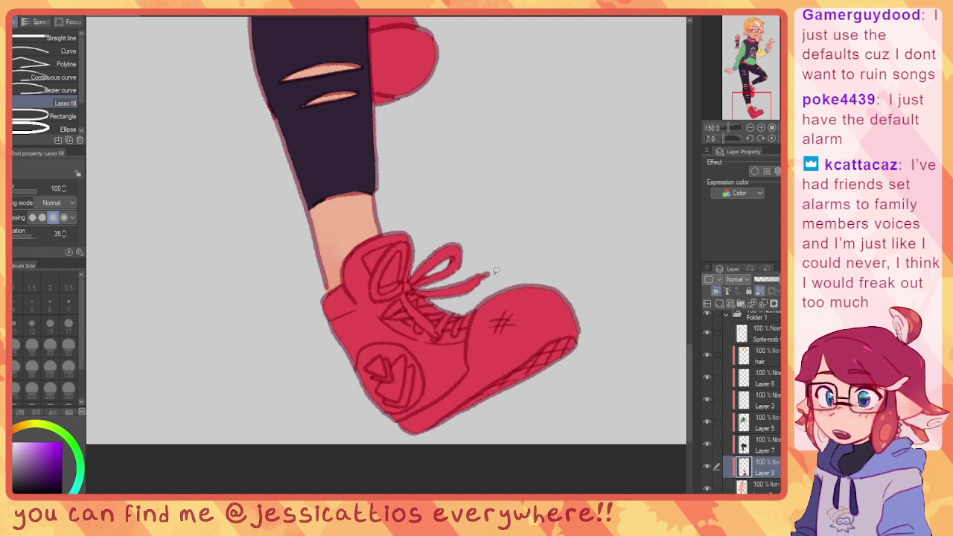
# Step: Lasso-fill the loose bow loop and lace end of the standing shoe in off-white
pyautogui.scroll(1, 453, 267)
pyautogui.moveTo(449, 263); pyautogui.dragTo(521, 243)
pyautogui.moveTo(509, 208)
pyautogui.mouseDown()
pyautogui.moveTo(577, 257)
pyautogui.moveTo(540, 299)
pyautogui.moveTo(475, 260)
pyautogui.moveTo(463, 281)
pyautogui.moveTo(512, 295)
pyautogui.moveTo(487, 282)
pyautogui.mouseUp()
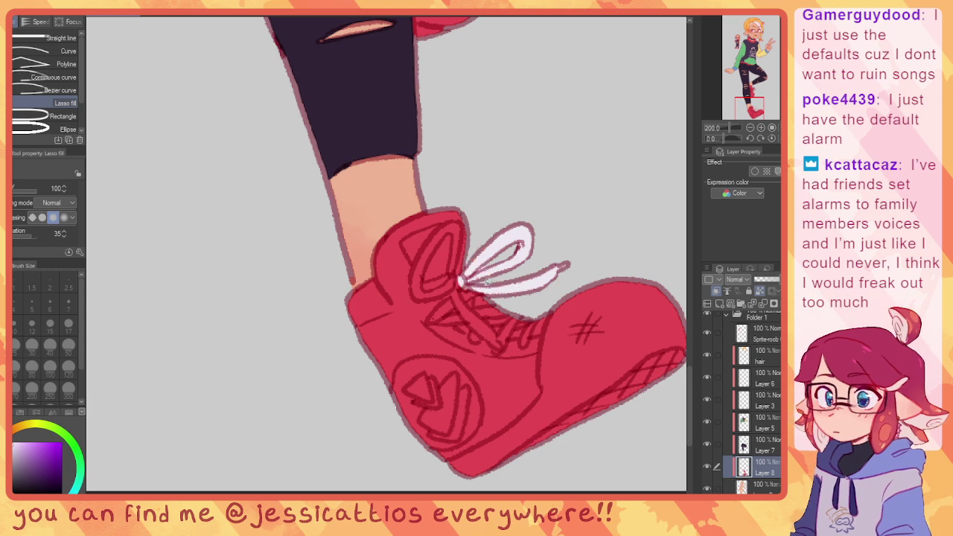
# Step: Lasso-fill the standing shoe's toe cap and the crosshatched front of its sole in off-white, up to the cap's inner seam
pyautogui.moveTo(599, 336); pyautogui.dragTo(518, 241)
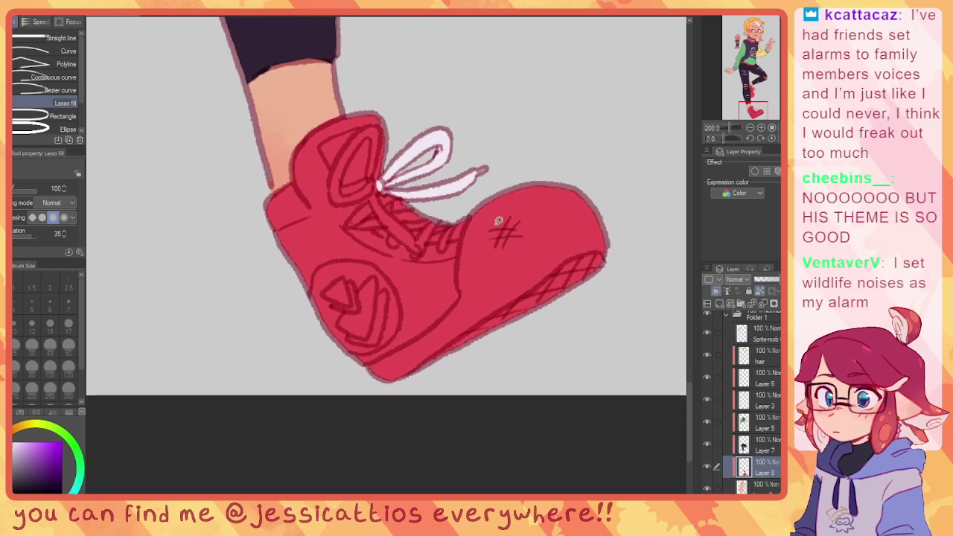
pyautogui.moveTo(495, 196)
pyautogui.mouseDown()
pyautogui.moveTo(592, 181)
pyautogui.moveTo(616, 268)
pyautogui.moveTo(604, 294)
pyautogui.mouseUp()
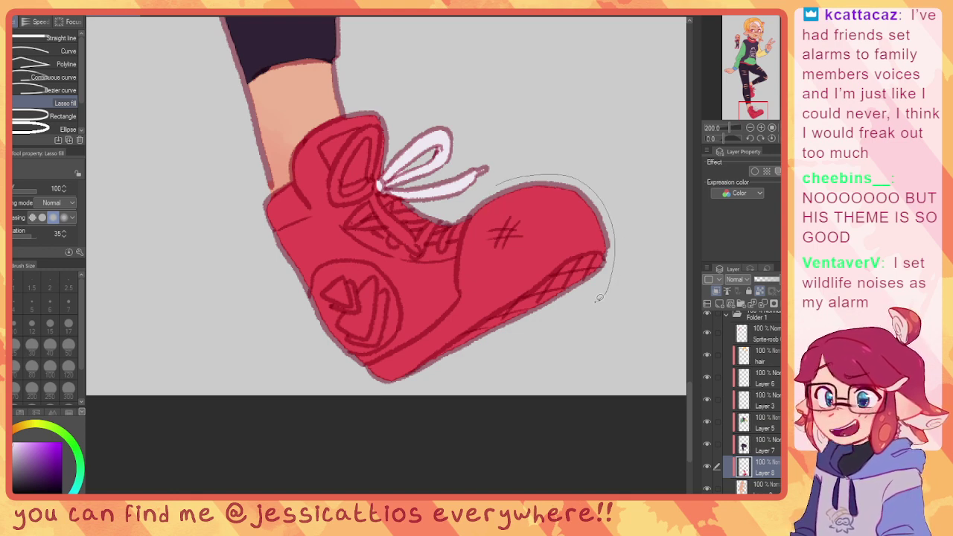
pyautogui.moveTo(597, 298)
pyautogui.mouseDown()
pyautogui.moveTo(529, 304)
pyautogui.moveTo(492, 189)
pyautogui.mouseUp()
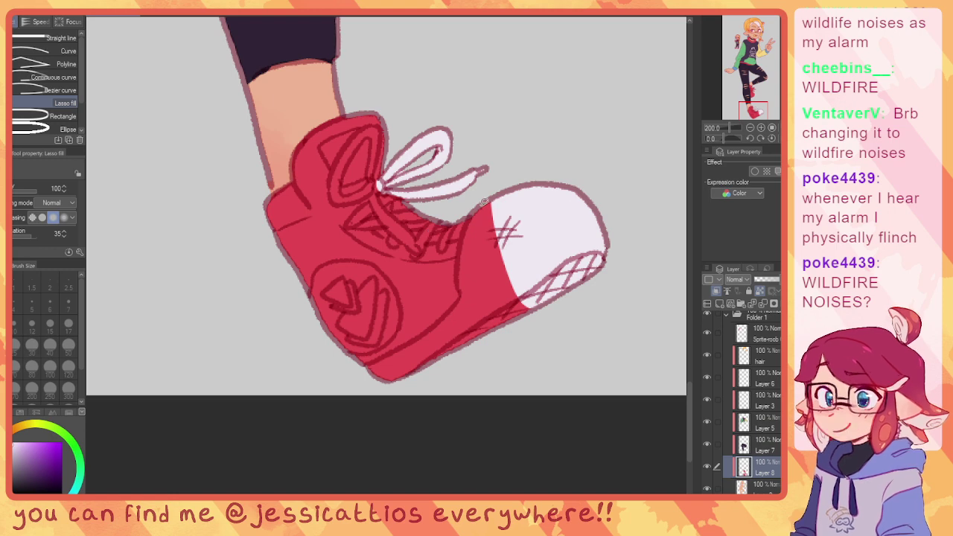
pyautogui.moveTo(478, 231)
pyautogui.mouseDown()
pyautogui.moveTo(509, 217)
pyautogui.moveTo(521, 339)
pyautogui.moveTo(553, 276)
pyautogui.mouseUp()
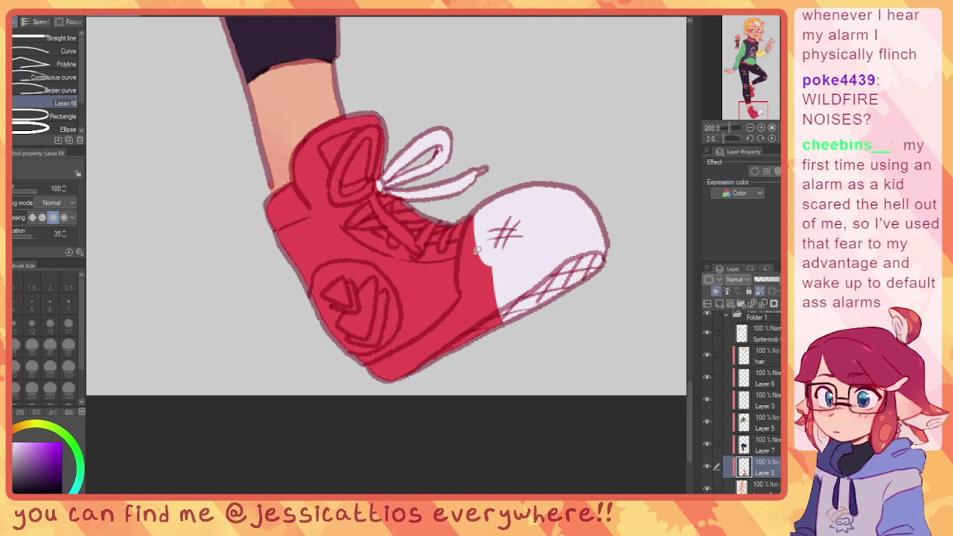
pyautogui.moveTo(477, 211)
pyautogui.mouseDown()
pyautogui.moveTo(469, 286)
pyautogui.moveTo(467, 238)
pyautogui.moveTo(456, 294)
pyautogui.moveTo(498, 308)
pyautogui.mouseUp()
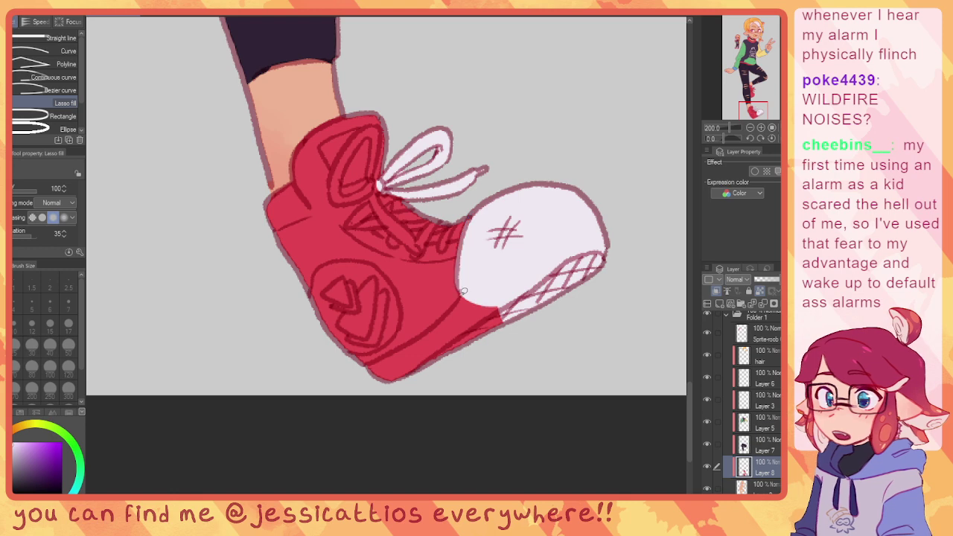
# Step: Lasso-fill the side of the standing shoe's sole to the heel in off-white and try filling the long crossing lace
pyautogui.moveTo(472, 353)
pyautogui.mouseDown()
pyautogui.moveTo(502, 313)
pyautogui.moveTo(467, 332)
pyautogui.moveTo(475, 303)
pyautogui.moveTo(431, 324)
pyautogui.moveTo(485, 360)
pyautogui.moveTo(484, 348)
pyautogui.mouseUp()
pyautogui.moveTo(439, 238)
pyautogui.mouseDown()
pyautogui.moveTo(461, 352)
pyautogui.moveTo(436, 264)
pyautogui.moveTo(442, 213)
pyautogui.moveTo(443, 282)
pyautogui.mouseUp()
pyautogui.moveTo(429, 277)
pyautogui.mouseDown()
pyautogui.moveTo(406, 215)
pyautogui.moveTo(401, 233)
pyautogui.moveTo(405, 213)
pyautogui.moveTo(426, 247)
pyautogui.moveTo(458, 267)
pyautogui.moveTo(410, 209)
pyautogui.mouseUp()
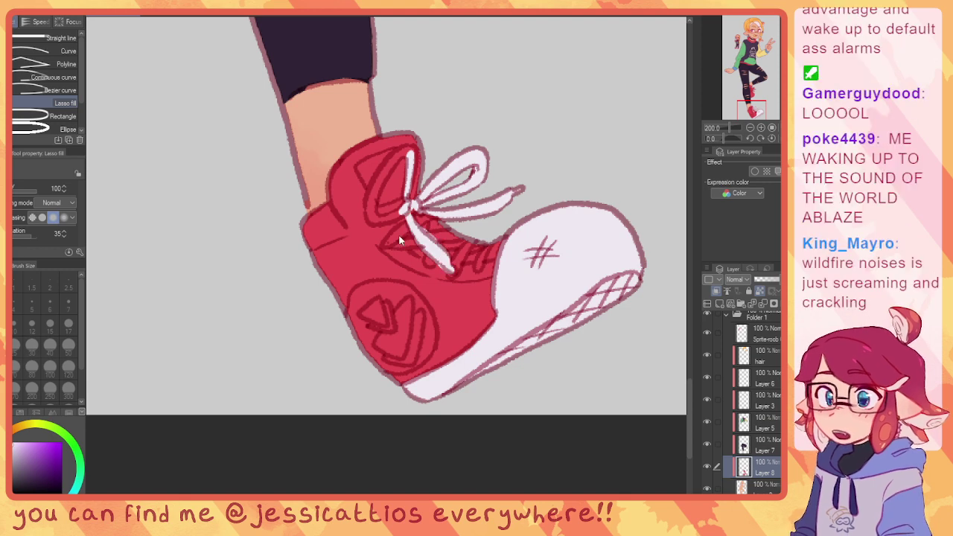
pyautogui.hotkey('ctrl', 'z')
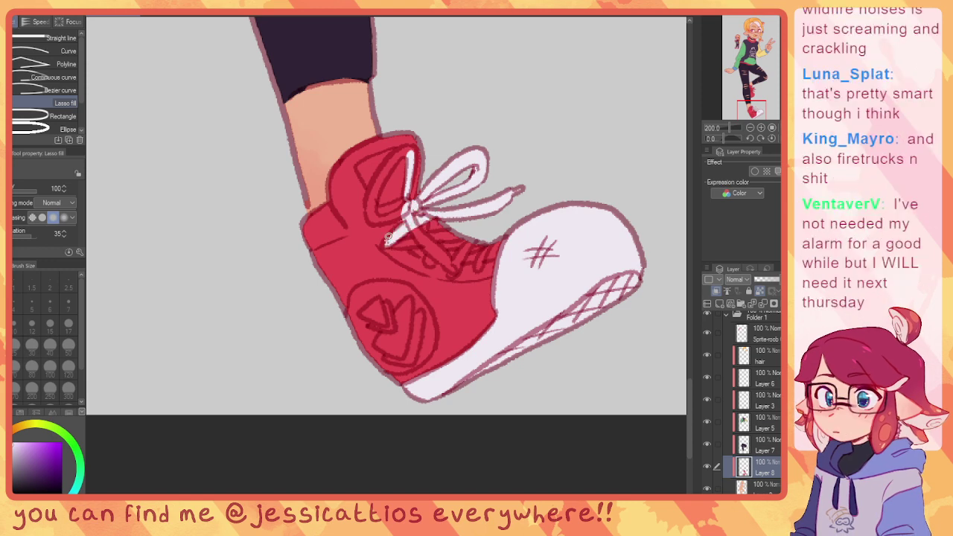
# Step: Lasso-fill the standing shoe's crossing laces and the bow loop over its tongue in off-white
pyautogui.moveTo(414, 230)
pyautogui.mouseDown()
pyautogui.moveTo(383, 217)
pyautogui.moveTo(428, 222)
pyautogui.moveTo(374, 224)
pyautogui.mouseUp()
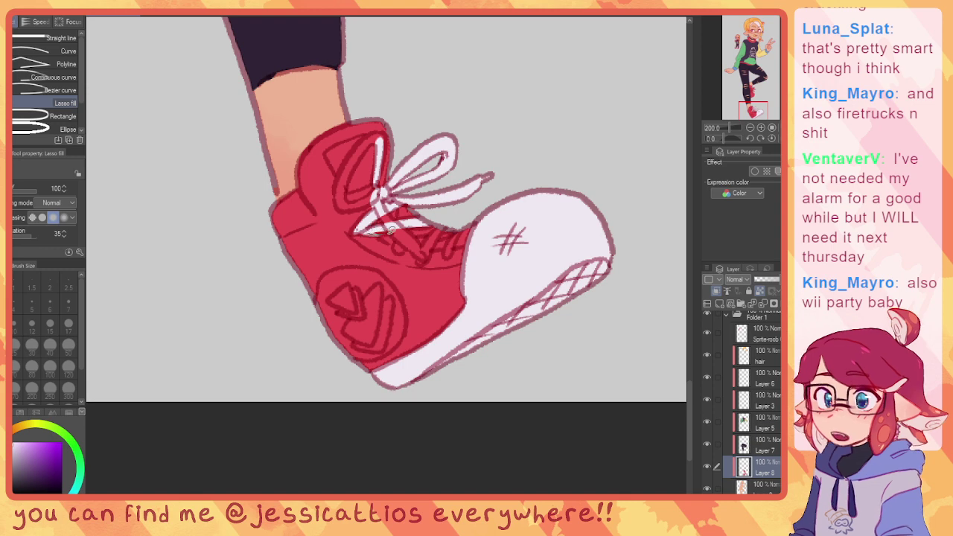
pyautogui.moveTo(405, 206)
pyautogui.mouseDown()
pyautogui.moveTo(397, 235)
pyautogui.moveTo(415, 195)
pyautogui.mouseUp()
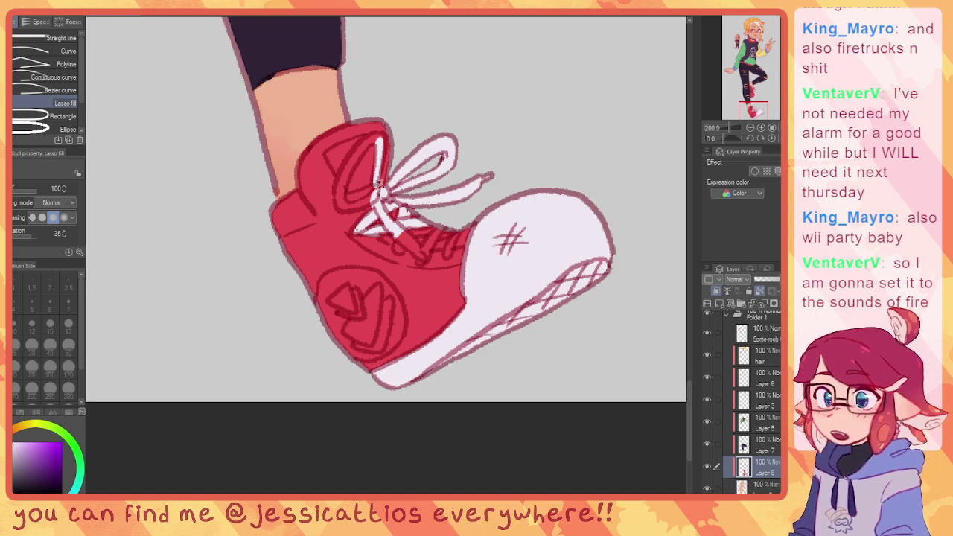
pyautogui.moveTo(376, 195); pyautogui.dragTo(419, 181)
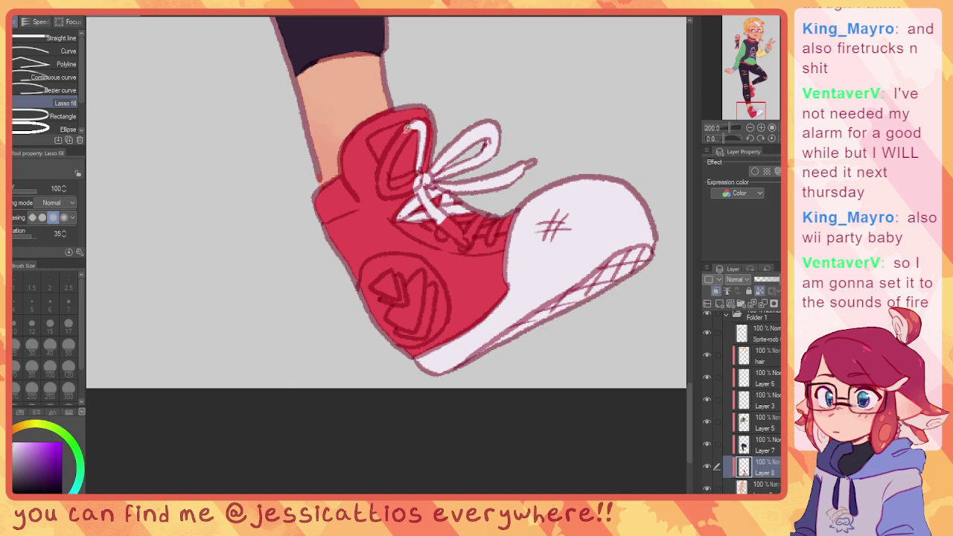
pyautogui.moveTo(408, 129)
pyautogui.mouseDown()
pyautogui.moveTo(420, 125)
pyautogui.moveTo(394, 151)
pyautogui.moveTo(405, 128)
pyautogui.moveTo(389, 153)
pyautogui.moveTo(388, 187)
pyautogui.moveTo(397, 151)
pyautogui.moveTo(395, 161)
pyautogui.mouseUp()
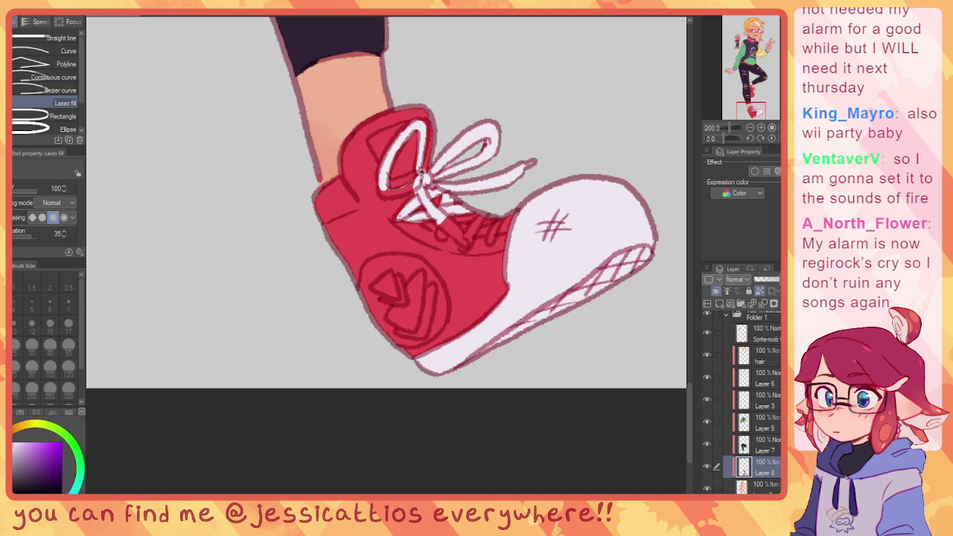
pyautogui.moveTo(405, 192)
pyautogui.mouseDown()
pyautogui.moveTo(384, 192)
pyautogui.moveTo(380, 182)
pyautogui.mouseUp()
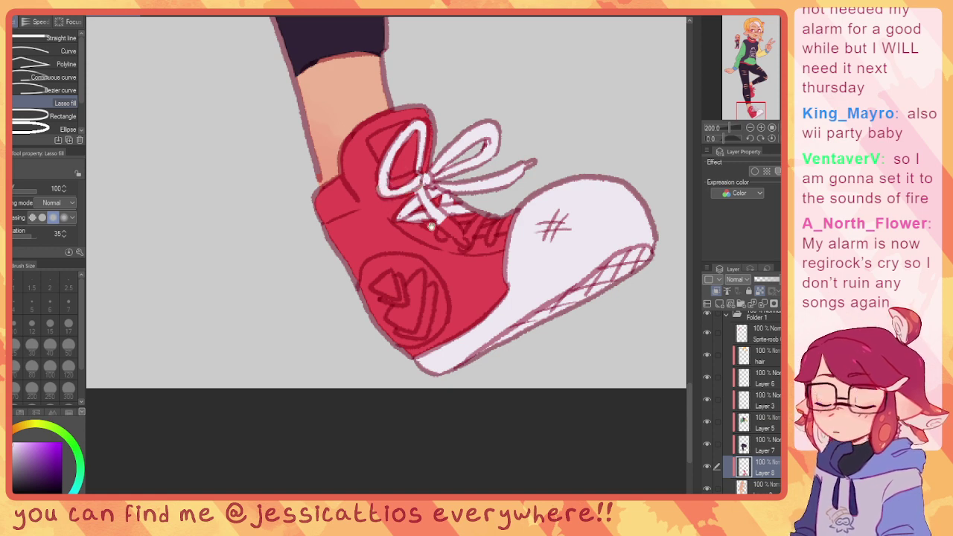
pyautogui.moveTo(440, 213); pyautogui.dragTo(372, 183)
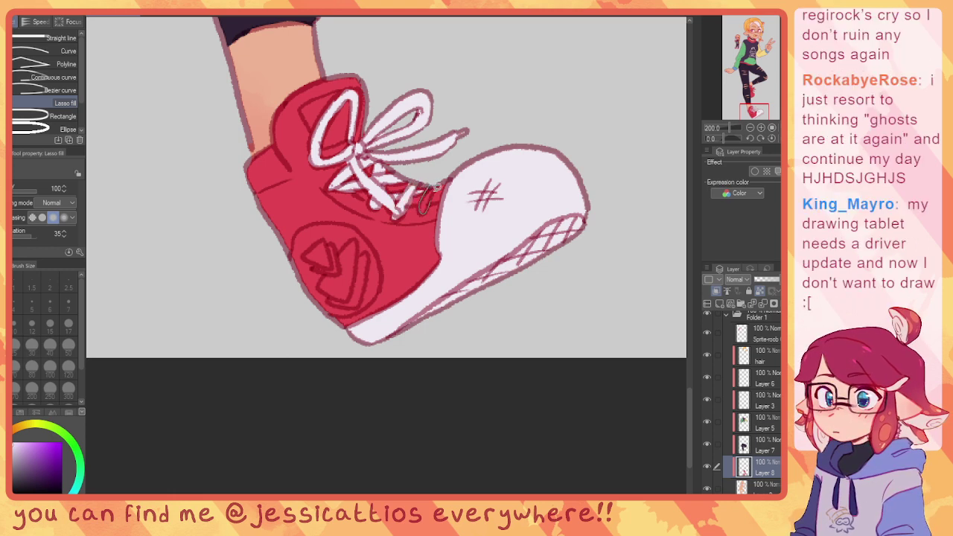
pyautogui.moveTo(437, 186); pyautogui.dragTo(440, 195)
# Step: Lasso-fill the round ankle emblem on the standing shoe in off-white
pyautogui.moveTo(372, 218); pyautogui.dragTo(384, 155)
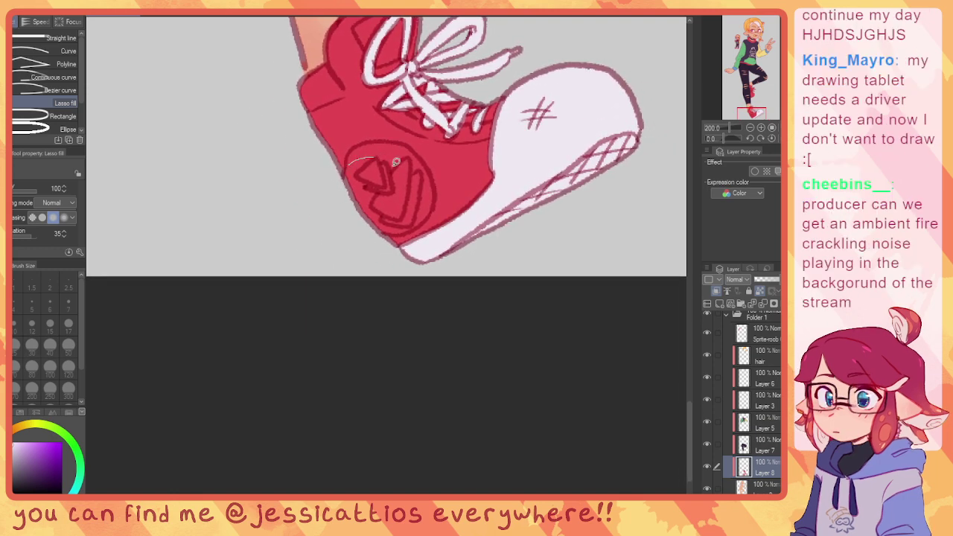
pyautogui.moveTo(395, 162)
pyautogui.mouseDown()
pyautogui.moveTo(344, 221)
pyautogui.moveTo(349, 162)
pyautogui.moveTo(391, 168)
pyautogui.moveTo(342, 172)
pyautogui.moveTo(366, 140)
pyautogui.moveTo(409, 142)
pyautogui.moveTo(436, 199)
pyautogui.mouseUp()
pyautogui.moveTo(399, 234); pyautogui.dragTo(377, 227)
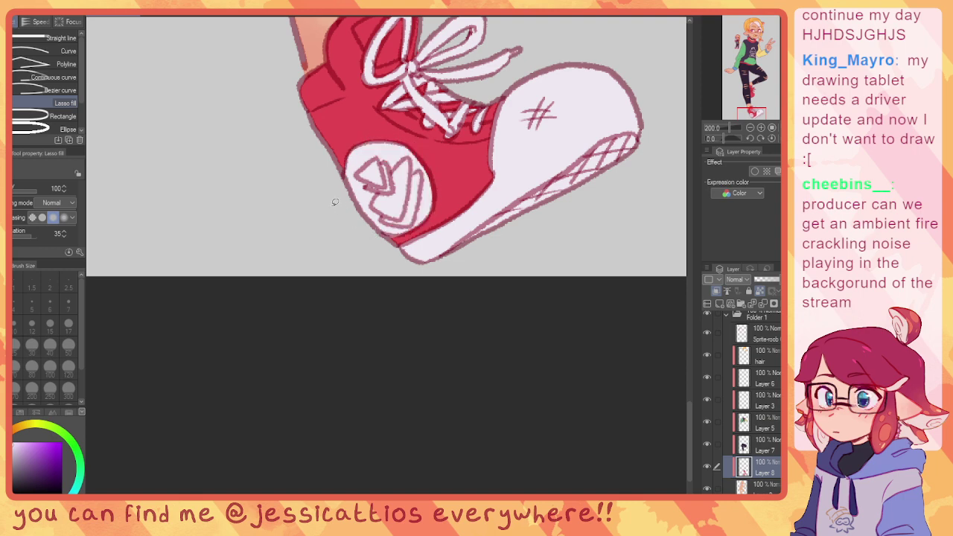
# Step: Lasso-fill the raised shoe's bow loops and upper lace end in off-white
pyautogui.scroll(5, 460, 214)
pyautogui.moveTo(461, 215); pyautogui.dragTo(330, 195)
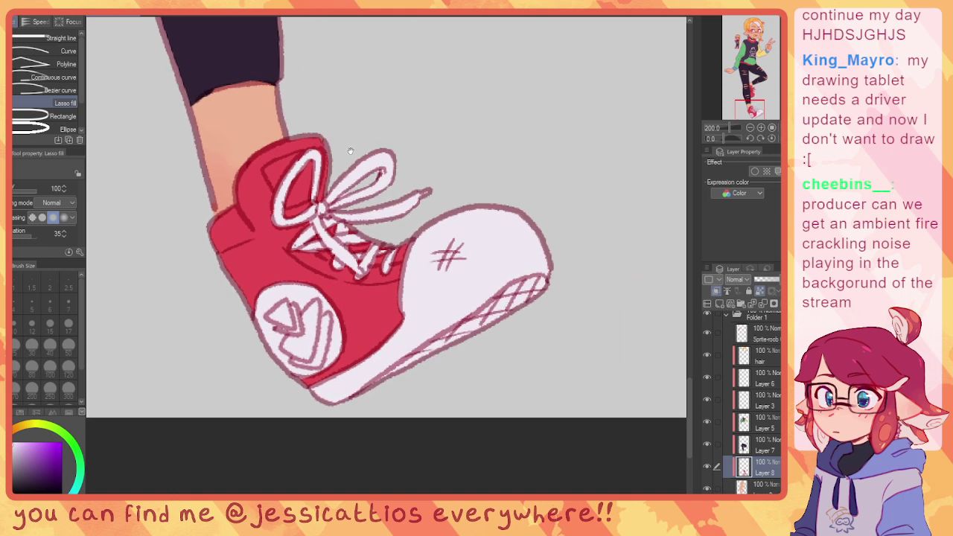
pyautogui.moveTo(474, 160); pyautogui.dragTo(512, 151)
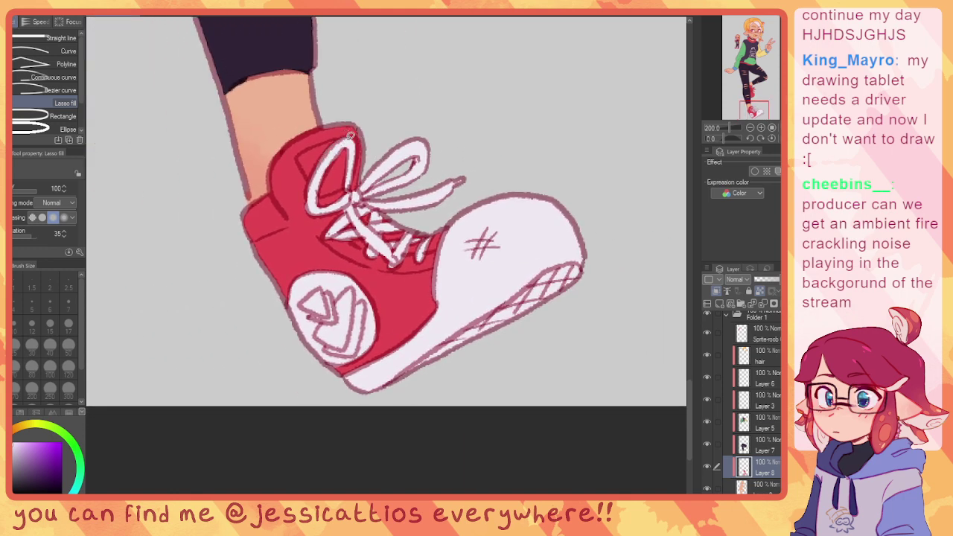
pyautogui.moveTo(439, 155); pyautogui.dragTo(259, 162)
pyautogui.moveTo(397, 183); pyautogui.dragTo(490, 240)
pyautogui.moveTo(488, 205)
pyautogui.mouseDown()
pyautogui.moveTo(278, 142)
pyautogui.moveTo(417, 251)
pyautogui.moveTo(450, 320)
pyautogui.mouseUp()
pyautogui.moveTo(406, 199); pyautogui.dragTo(414, 352)
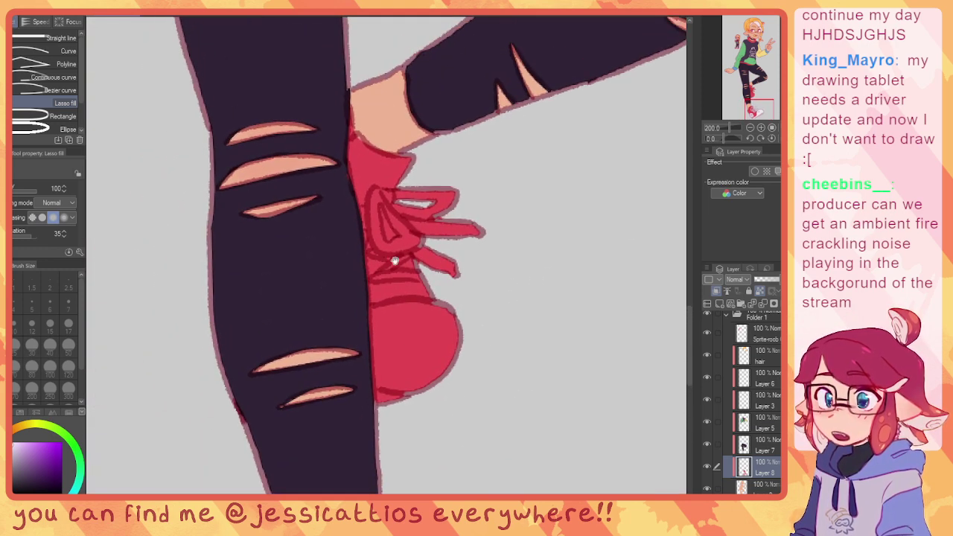
pyautogui.moveTo(379, 190)
pyautogui.mouseDown()
pyautogui.moveTo(438, 184)
pyautogui.moveTo(501, 204)
pyautogui.moveTo(479, 271)
pyautogui.moveTo(388, 191)
pyautogui.mouseUp()
pyautogui.moveTo(386, 192)
pyautogui.mouseDown()
pyautogui.moveTo(420, 232)
pyautogui.moveTo(397, 201)
pyautogui.moveTo(403, 231)
pyautogui.moveTo(424, 242)
pyautogui.moveTo(415, 228)
pyautogui.moveTo(393, 245)
pyautogui.moveTo(433, 238)
pyautogui.moveTo(426, 217)
pyautogui.moveTo(422, 252)
pyautogui.mouseUp()
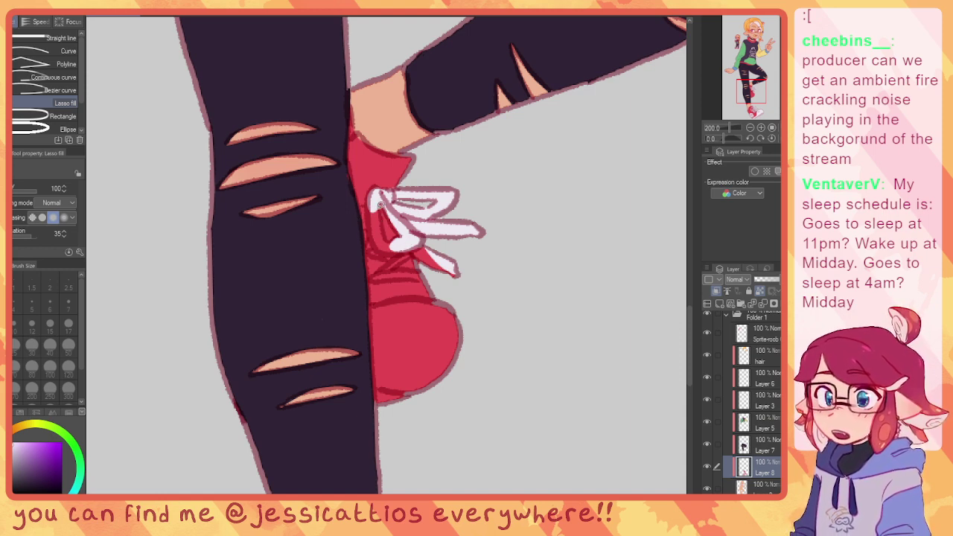
pyautogui.moveTo(382, 218)
pyautogui.mouseDown()
pyautogui.moveTo(398, 246)
pyautogui.moveTo(378, 244)
pyautogui.moveTo(377, 198)
pyautogui.mouseUp()
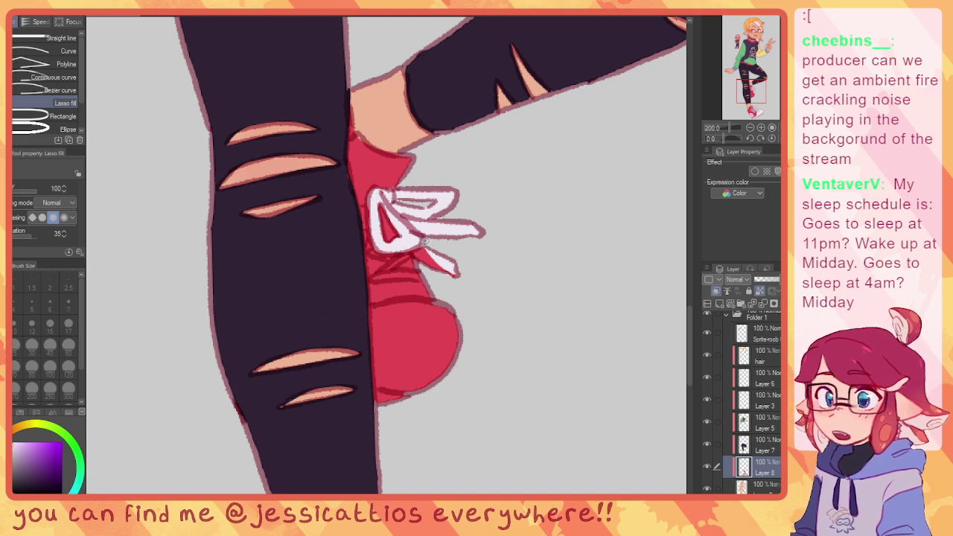
# Step: Lasso-fill the raised shoe's lower lace end, crossing laces and toe cap in off-white
pyautogui.moveTo(422, 261)
pyautogui.mouseDown()
pyautogui.moveTo(434, 252)
pyautogui.moveTo(425, 229)
pyautogui.moveTo(449, 271)
pyautogui.mouseUp()
pyautogui.moveTo(408, 247)
pyautogui.mouseDown()
pyautogui.moveTo(378, 274)
pyautogui.moveTo(404, 258)
pyautogui.moveTo(388, 270)
pyautogui.moveTo(429, 276)
pyautogui.moveTo(371, 280)
pyautogui.moveTo(376, 244)
pyautogui.moveTo(368, 242)
pyautogui.moveTo(407, 256)
pyautogui.moveTo(367, 239)
pyautogui.moveTo(383, 237)
pyautogui.moveTo(365, 228)
pyautogui.moveTo(379, 235)
pyautogui.moveTo(401, 223)
pyautogui.moveTo(366, 199)
pyautogui.mouseUp()
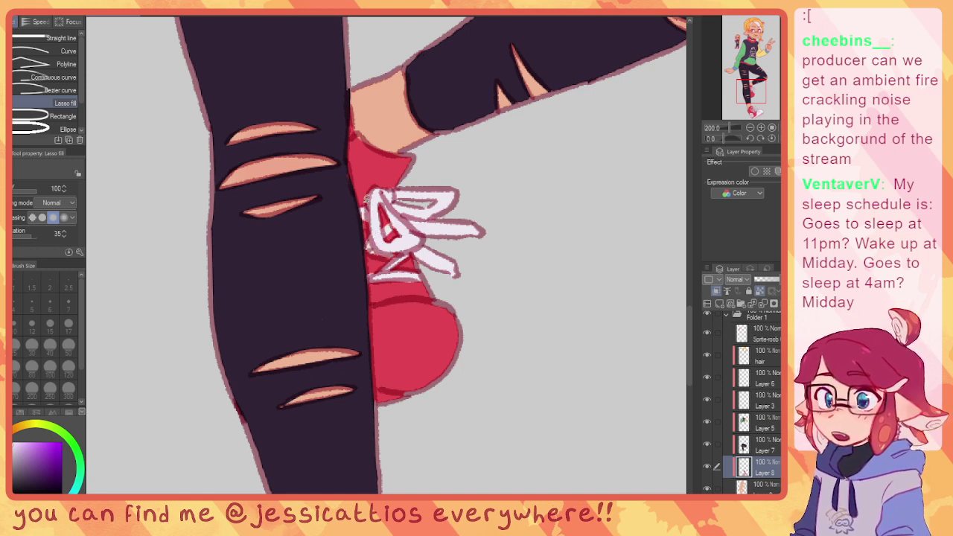
pyautogui.moveTo(459, 308)
pyautogui.mouseDown()
pyautogui.moveTo(397, 295)
pyautogui.moveTo(362, 397)
pyautogui.moveTo(491, 311)
pyautogui.mouseUp()
# Step: Sample the hoodie's dark purple and lasso-fill the patch on the raised shoe's tongue above the bow with it
pyautogui.moveTo(453, 241)
pyautogui.mouseDown()
pyautogui.moveTo(528, 333)
pyautogui.moveTo(533, 439)
pyautogui.mouseUp()
pyautogui.moveTo(480, 45)
pyautogui.mouseDown()
pyautogui.moveTo(441, 199)
pyautogui.moveTo(447, 313)
pyautogui.mouseUp()
pyautogui.moveTo(402, 120); pyautogui.dragTo(455, 352)
pyautogui.keyDown('alt'); pyautogui.click(428, 201); pyautogui.keyUp('alt')
pyautogui.moveTo(447, 316); pyautogui.dragTo(411, 82)
pyautogui.moveTo(465, 451); pyautogui.dragTo(414, 229)
pyautogui.moveTo(401, 429)
pyautogui.mouseDown()
pyautogui.moveTo(449, 250)
pyautogui.moveTo(421, 242)
pyautogui.moveTo(419, 270)
pyautogui.moveTo(471, 249)
pyautogui.mouseUp()
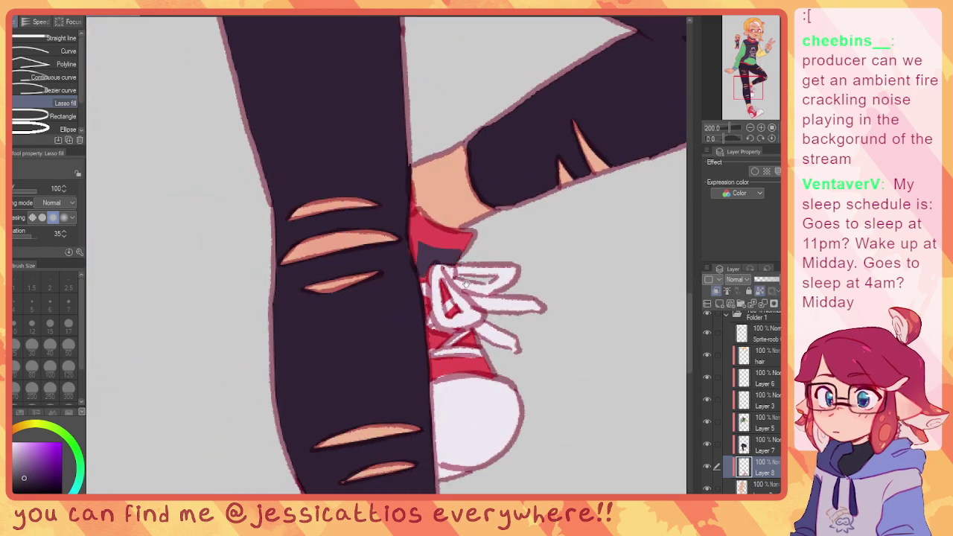
# Step: Lasso-fill the standing shoe's tongue patch in dark purple, both beside and inside the bow loop
pyautogui.moveTo(466, 284); pyautogui.dragTo(454, 82)
pyautogui.moveTo(448, 443)
pyautogui.mouseDown()
pyautogui.moveTo(428, 307)
pyautogui.moveTo(397, 249)
pyautogui.moveTo(442, 225)
pyautogui.moveTo(395, 266)
pyautogui.moveTo(407, 273)
pyautogui.moveTo(439, 258)
pyautogui.mouseUp()
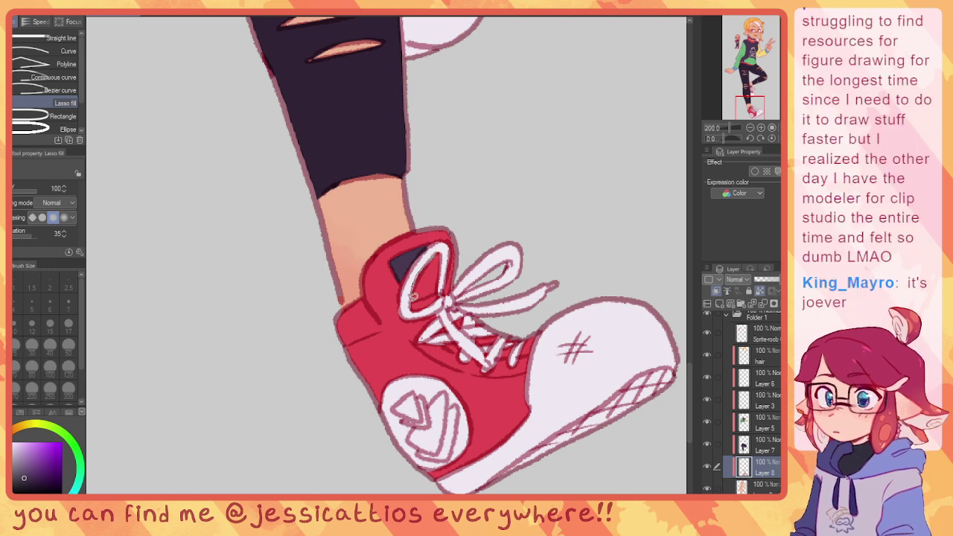
pyautogui.moveTo(435, 258); pyautogui.dragTo(436, 257)
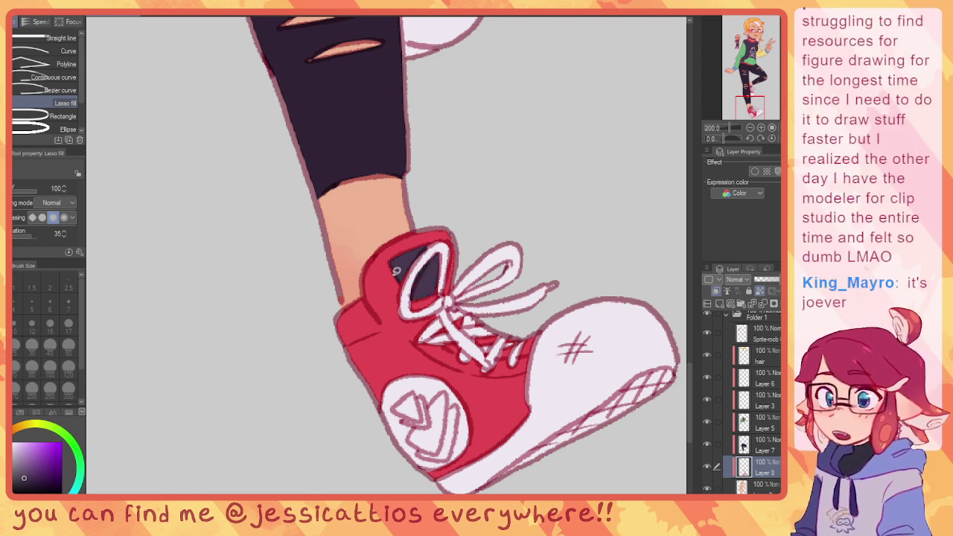
pyautogui.moveTo(368, 265)
pyautogui.mouseDown()
pyautogui.moveTo(461, 146)
pyautogui.moveTo(504, 111)
pyautogui.mouseUp()
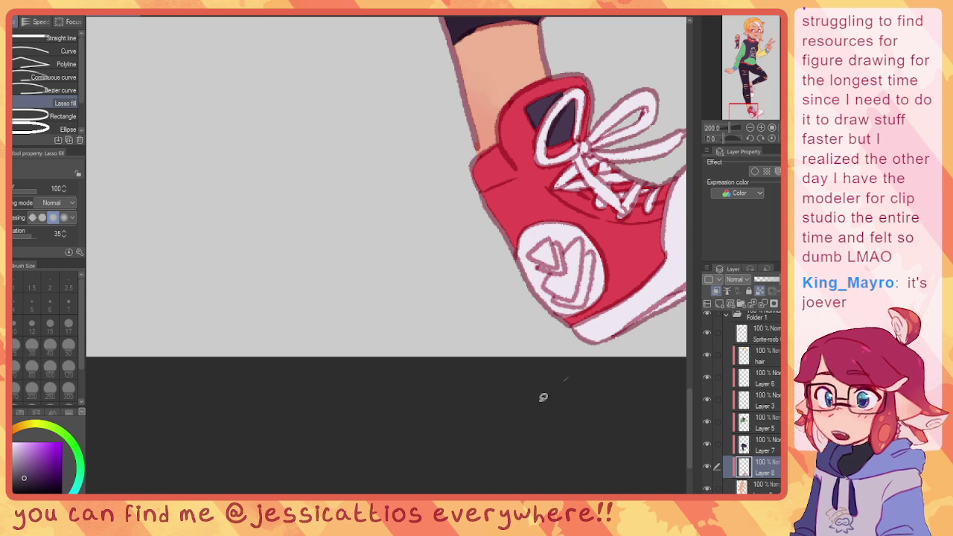
pyautogui.moveTo(583, 435); pyautogui.dragTo(584, 419)
pyautogui.moveTo(555, 468); pyautogui.dragTo(236, 491)
pyautogui.moveTo(546, 441)
pyautogui.mouseDown()
pyautogui.moveTo(239, 464)
pyautogui.moveTo(405, 450)
pyautogui.mouseUp()
pyautogui.moveTo(554, 419)
pyautogui.mouseDown()
pyautogui.moveTo(380, 423)
pyautogui.moveTo(305, 447)
pyautogui.mouseUp()
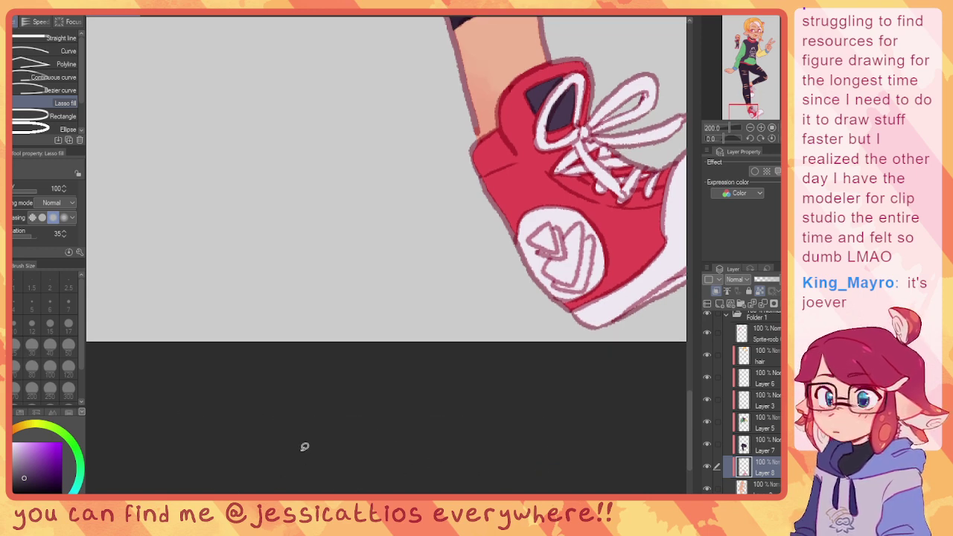
pyautogui.moveTo(511, 230); pyautogui.dragTo(390, 298)
pyautogui.moveTo(433, 125); pyautogui.dragTo(491, 349)
pyautogui.scroll(-3, 510, 366)
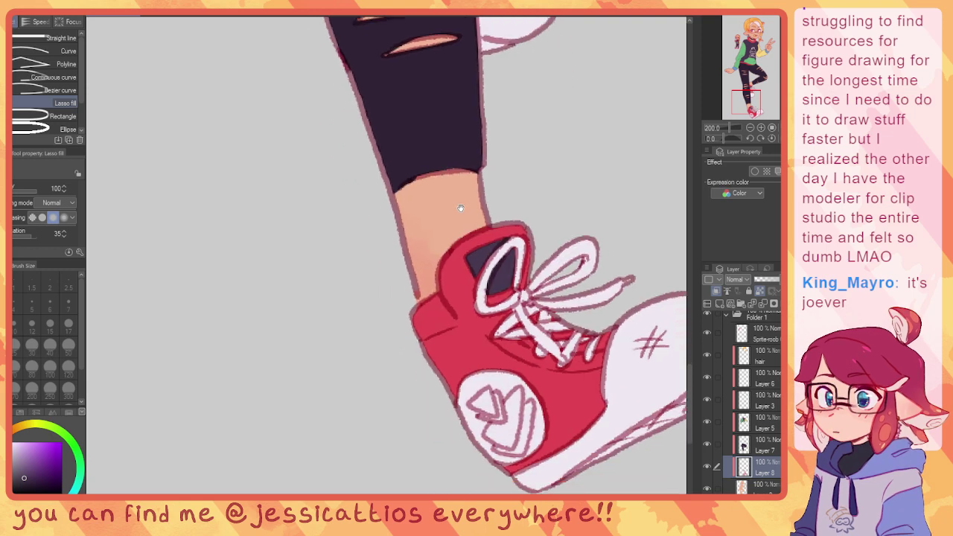
# Step: Examine the coloured character from the raised shoe up to the face and compare the outfit with the pixel sprite
pyautogui.scroll(8, 485, 326)
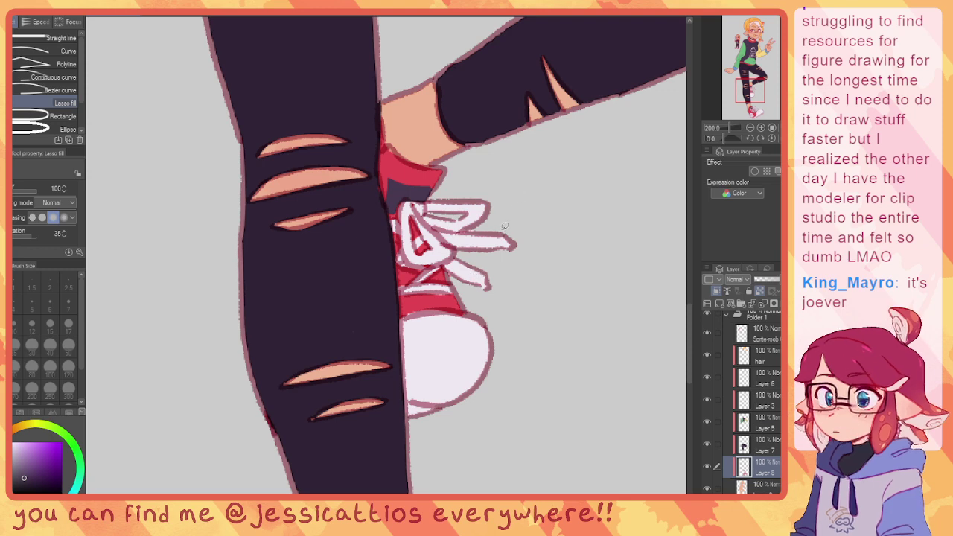
pyautogui.moveTo(442, 90); pyautogui.dragTo(470, 319)
pyautogui.moveTo(467, 168); pyautogui.dragTo(457, 318)
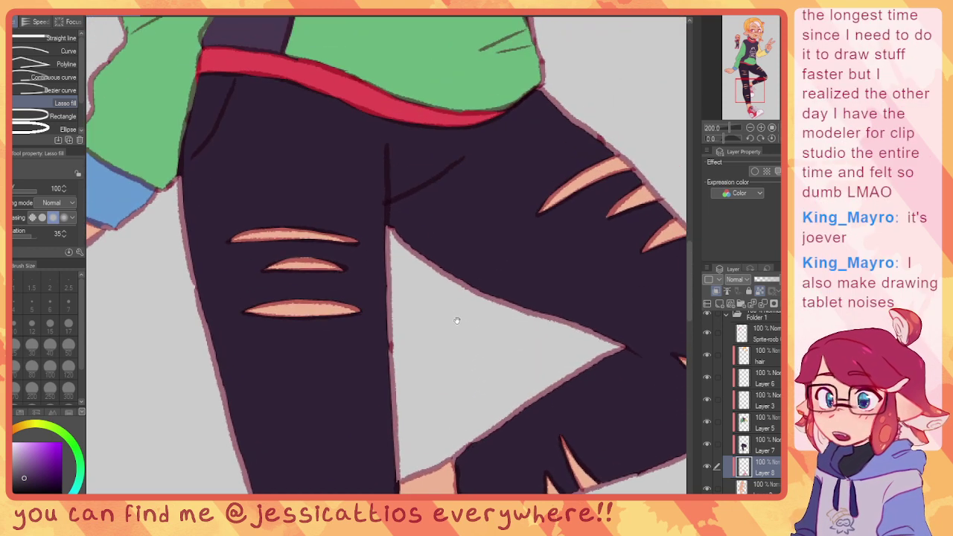
pyautogui.moveTo(417, 122); pyautogui.dragTo(461, 317)
pyautogui.scroll(10, 461, 317)
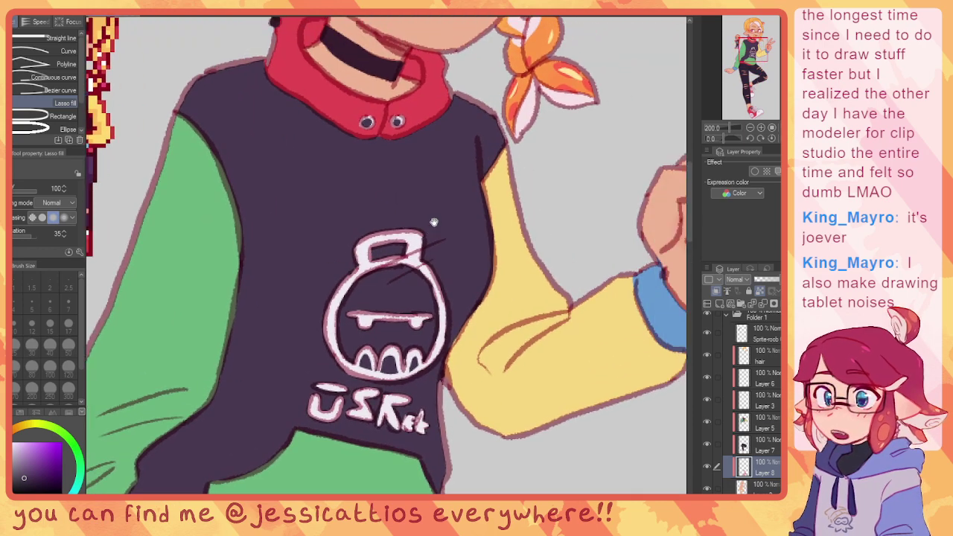
pyautogui.scroll(5, 398, 230)
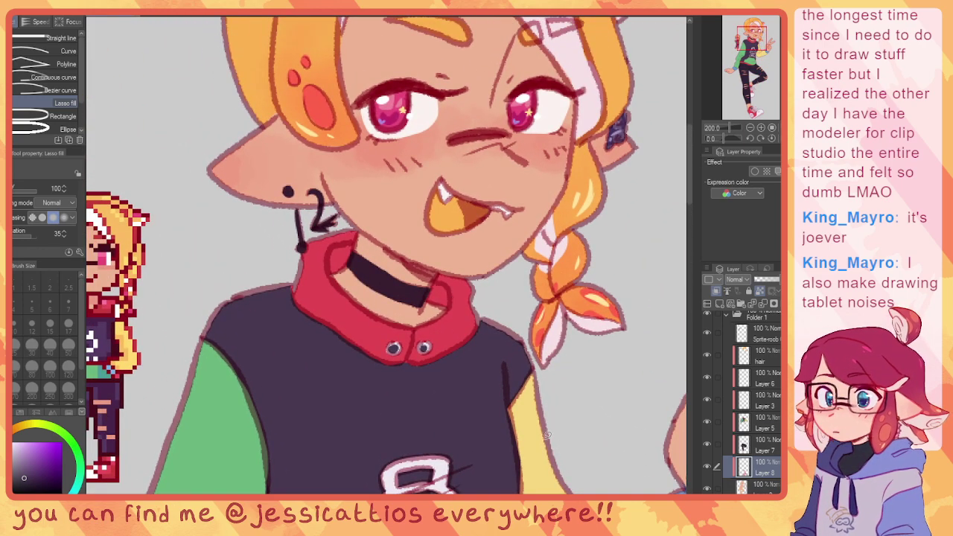
pyautogui.hscroll(-5, 440, 248)
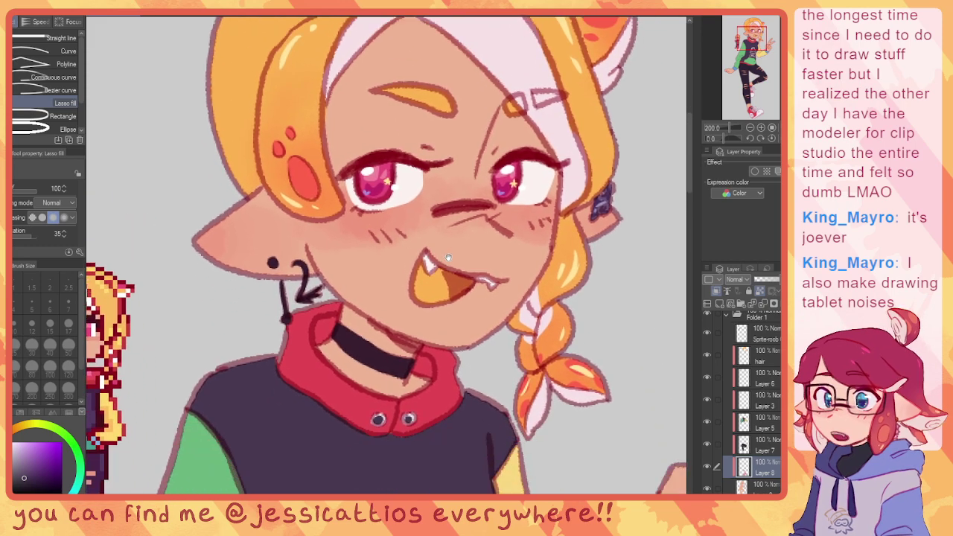
pyautogui.scroll(-8, 403, 209)
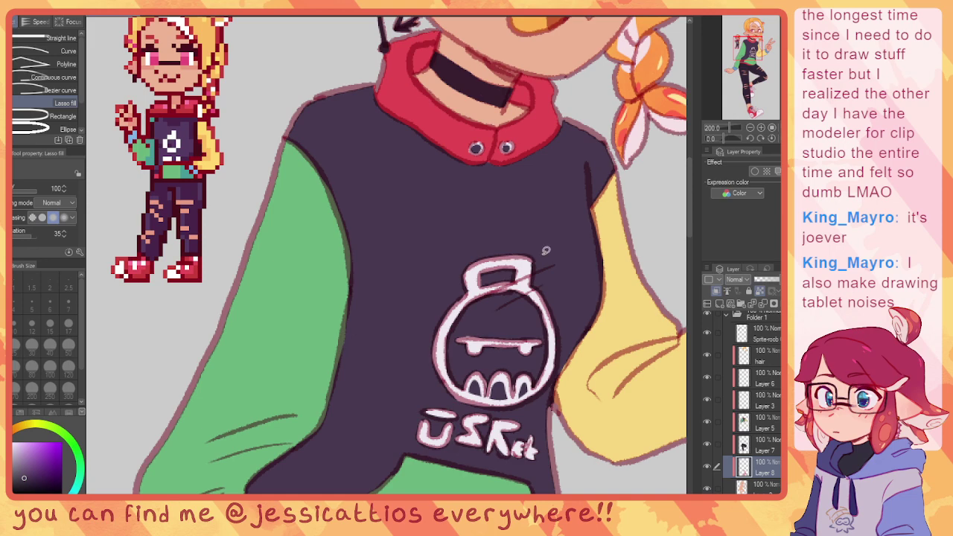
# Step: Sample the blue of the sleeve cuff and lasso-fill the small triangle in the standing shoe's ankle emblem with it
pyautogui.moveTo(391, 477); pyautogui.dragTo(422, 302)
pyautogui.moveTo(305, 454); pyautogui.dragTo(437, 207)
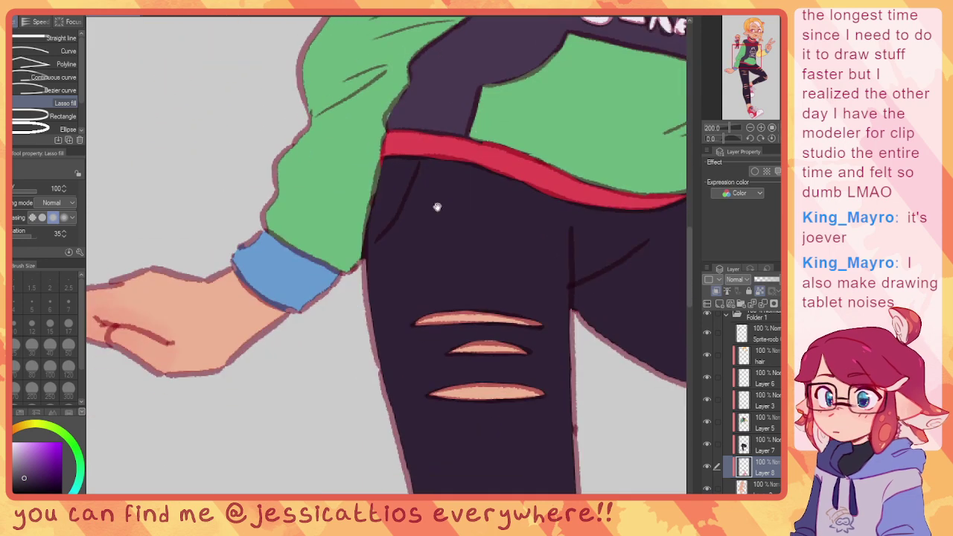
pyautogui.keyDown('alt'); pyautogui.click(285, 267); pyautogui.keyUp('alt')
pyautogui.moveTo(464, 364); pyautogui.dragTo(388, 104)
pyautogui.moveTo(453, 430); pyautogui.dragTo(425, 201)
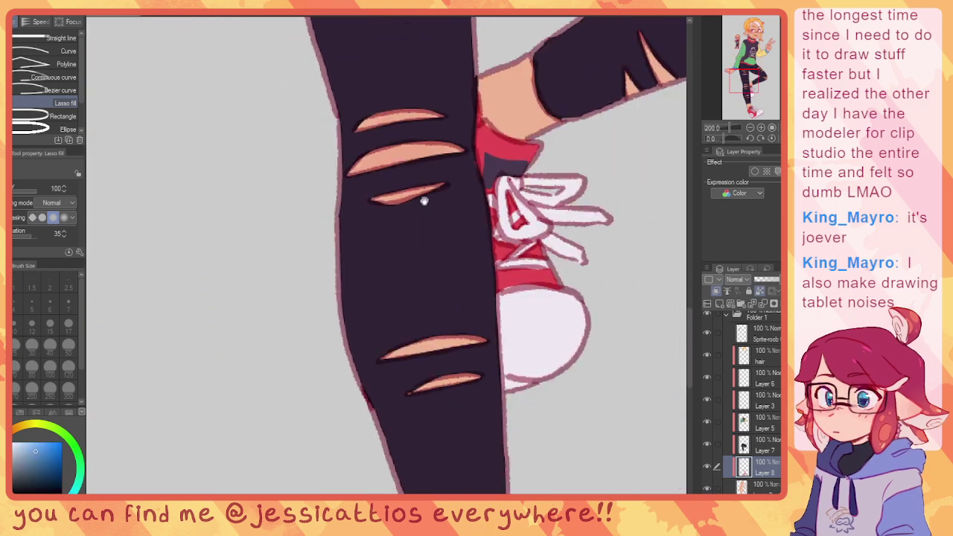
pyautogui.moveTo(400, 453); pyautogui.dragTo(290, 149)
pyautogui.scroll(2, 414, 253)
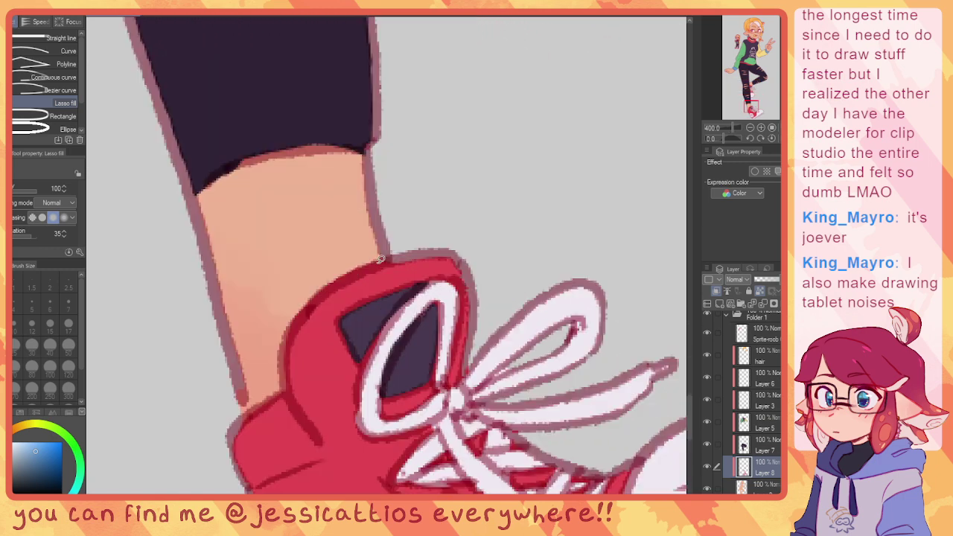
pyautogui.moveTo(379, 296); pyautogui.dragTo(407, 77)
pyautogui.moveTo(420, 313); pyautogui.dragTo(403, 190)
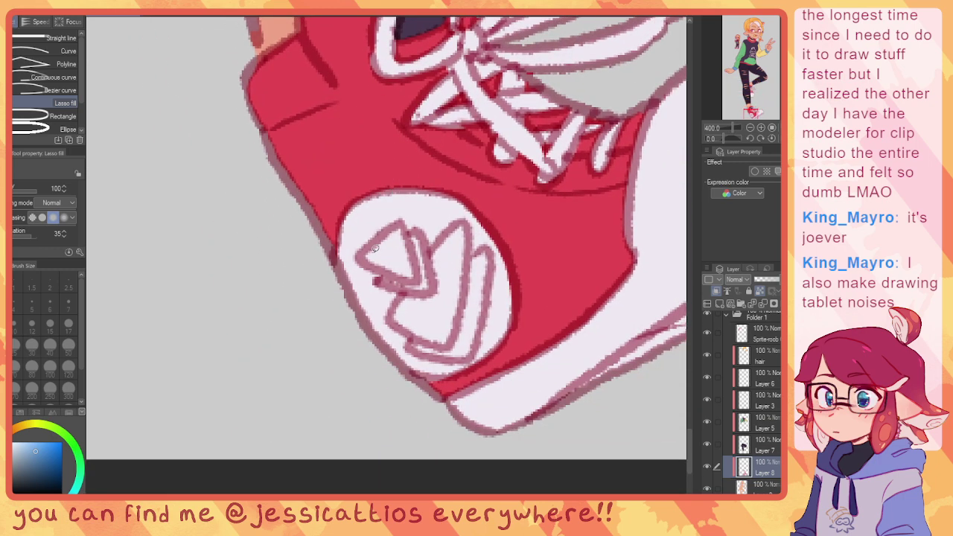
pyautogui.moveTo(366, 249)
pyautogui.mouseDown()
pyautogui.moveTo(390, 230)
pyautogui.moveTo(416, 257)
pyautogui.moveTo(369, 266)
pyautogui.moveTo(360, 253)
pyautogui.mouseUp()
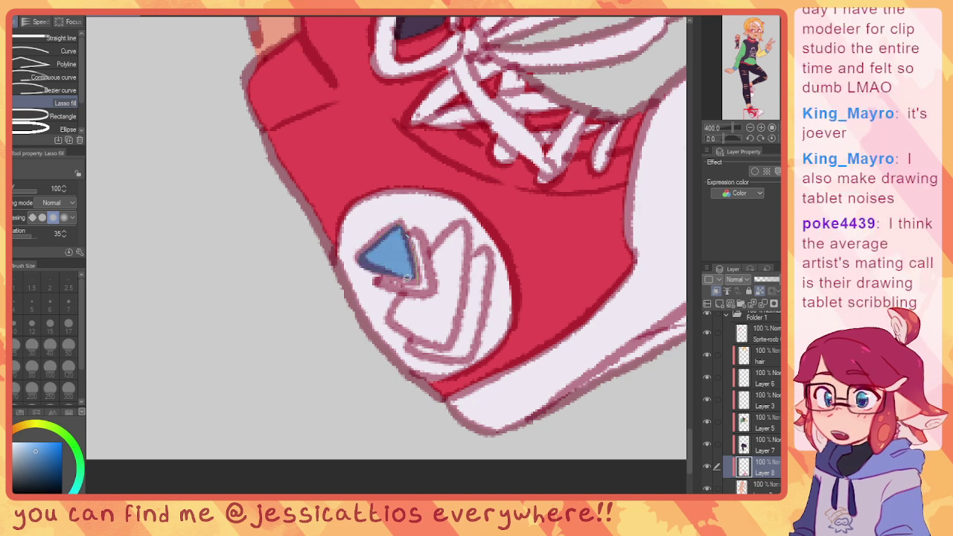
# Step: Sample the green of the hoodie and lasso-fill the thin chevron beside the blue triangle in the standing shoe's ankle emblem
pyautogui.scroll(-3, 355, 217)
pyautogui.moveTo(381, 85); pyautogui.dragTo(466, 366)
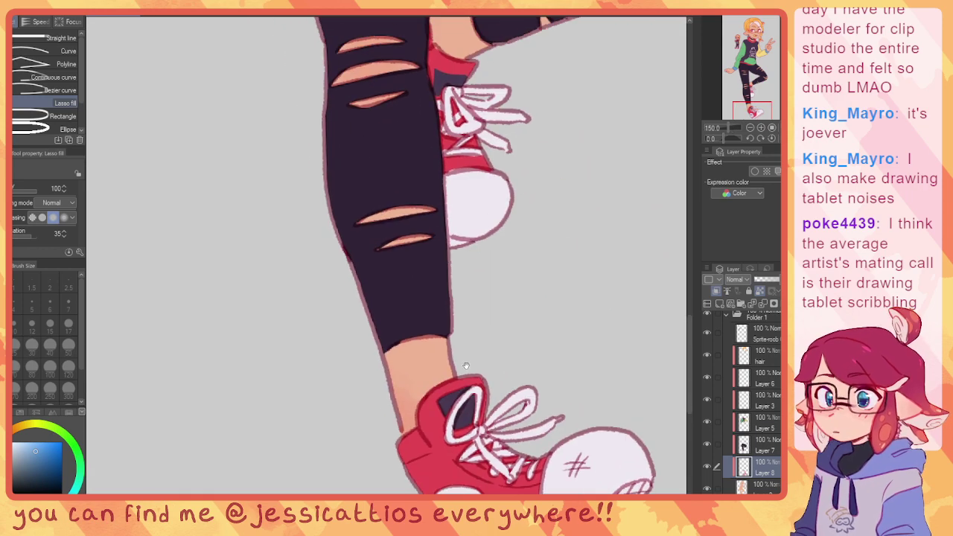
pyautogui.moveTo(417, 155); pyautogui.dragTo(487, 400)
pyautogui.keyDown('alt'); pyautogui.click(322, 23); pyautogui.keyUp('alt')
pyautogui.moveTo(451, 306); pyautogui.dragTo(381, 59)
pyautogui.moveTo(476, 477); pyautogui.dragTo(407, 303)
pyautogui.scroll(5, 406, 303)
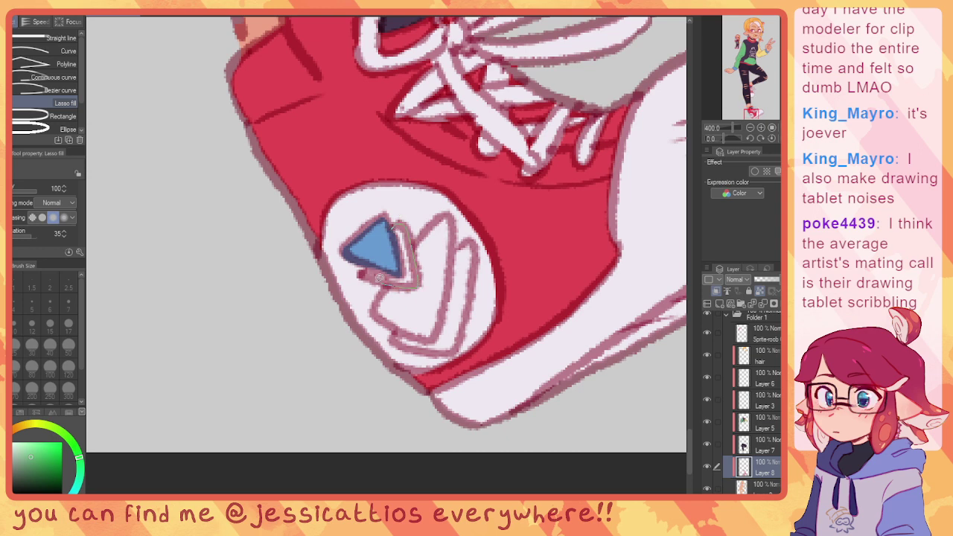
pyautogui.moveTo(371, 263)
pyautogui.mouseDown()
pyautogui.moveTo(404, 263)
pyautogui.moveTo(398, 215)
pyautogui.mouseUp()
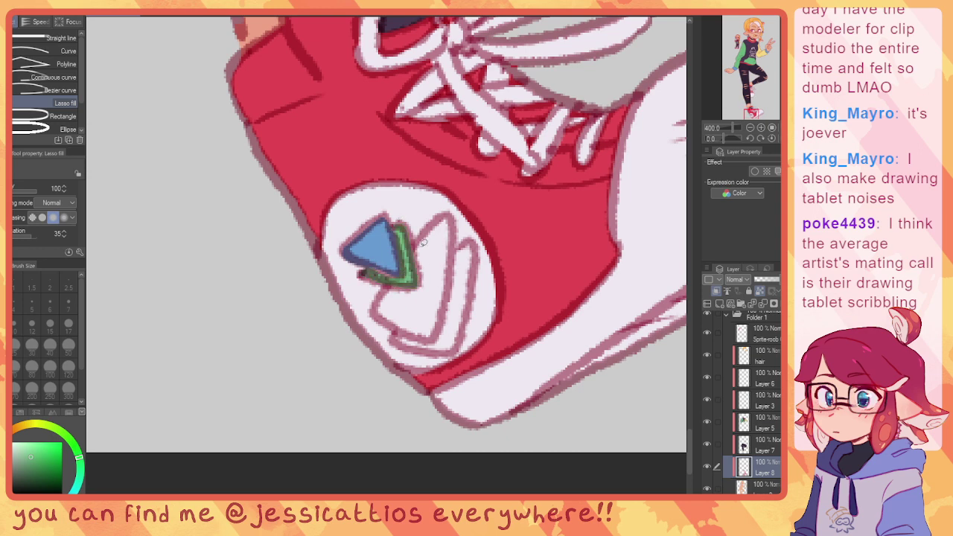
# Step: Sample the shoe's red and lasso-fill the large triangular shape in the ankle emblem with it
pyautogui.keyDown('alt'); pyautogui.click(389, 160); pyautogui.keyUp('alt')
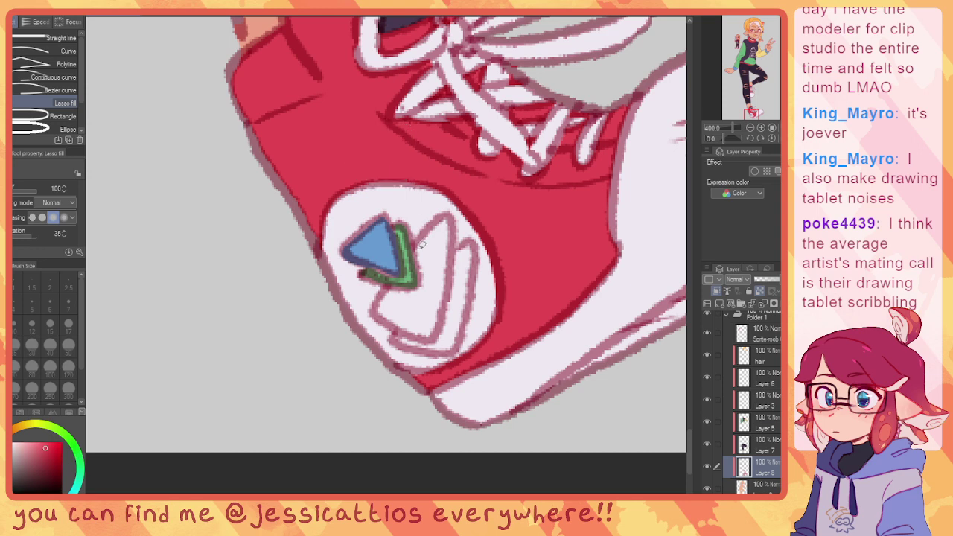
pyautogui.moveTo(451, 217)
pyautogui.mouseDown()
pyautogui.moveTo(435, 330)
pyautogui.moveTo(422, 340)
pyautogui.moveTo(382, 296)
pyautogui.mouseUp()
pyautogui.moveTo(423, 265)
pyautogui.mouseDown()
pyautogui.moveTo(406, 229)
pyautogui.moveTo(440, 317)
pyautogui.moveTo(429, 272)
pyautogui.moveTo(396, 322)
pyautogui.moveTo(407, 301)
pyautogui.mouseUp()
# Step: Sample the yellow of the raised arm's sleeve and lasso-fill the outer chevron of the ankle emblem with it
pyautogui.scroll(-5, 395, 260)
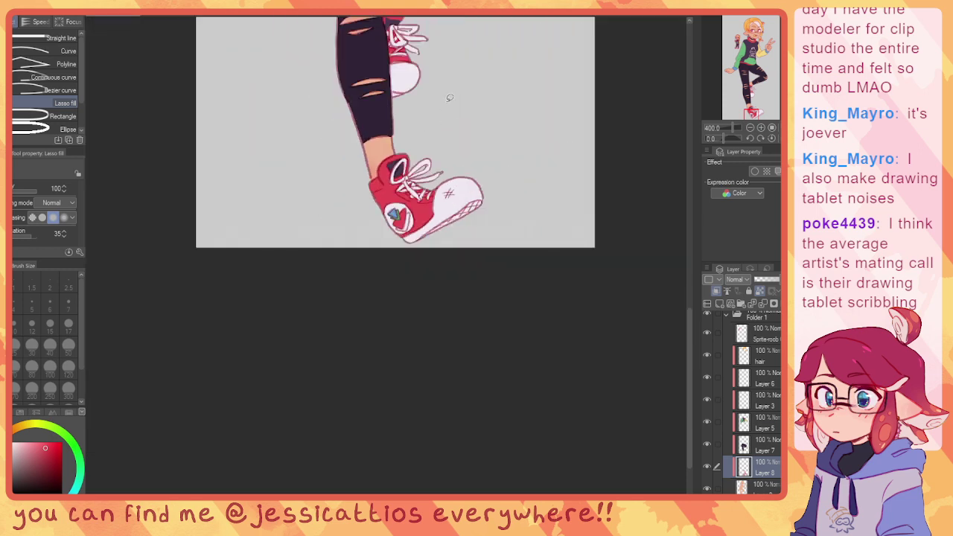
pyautogui.moveTo(449, 98); pyautogui.dragTo(421, 288)
pyautogui.moveTo(434, 55); pyautogui.dragTo(430, 171)
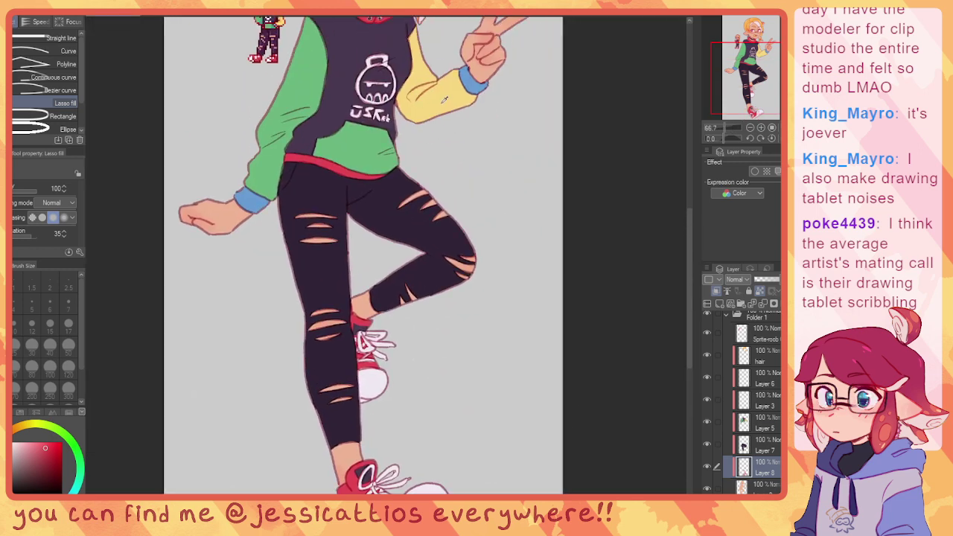
pyautogui.keyDown('alt'); pyautogui.click(439, 101); pyautogui.keyUp('alt')
pyautogui.moveTo(416, 321); pyautogui.dragTo(461, 186)
pyautogui.scroll(8, 416, 345)
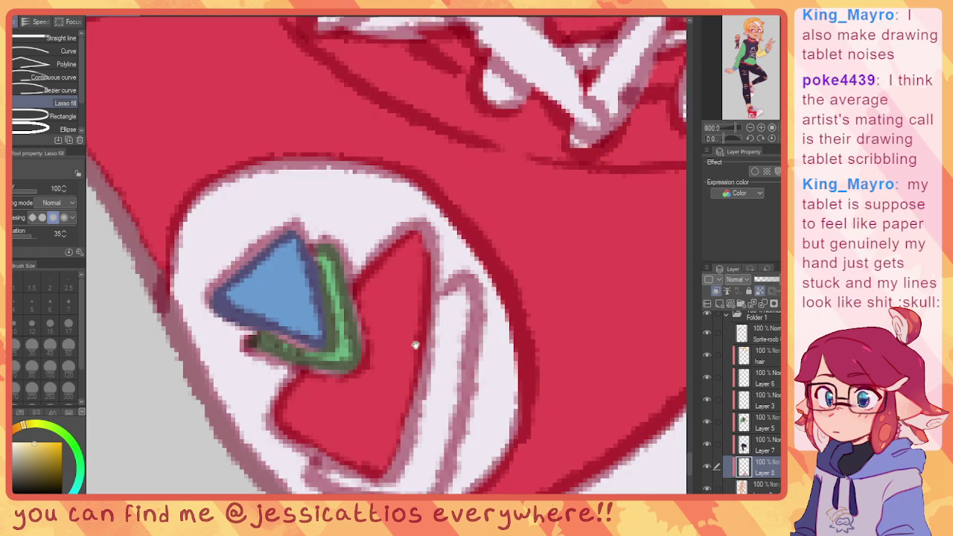
pyautogui.moveTo(415, 344); pyautogui.dragTo(397, 255)
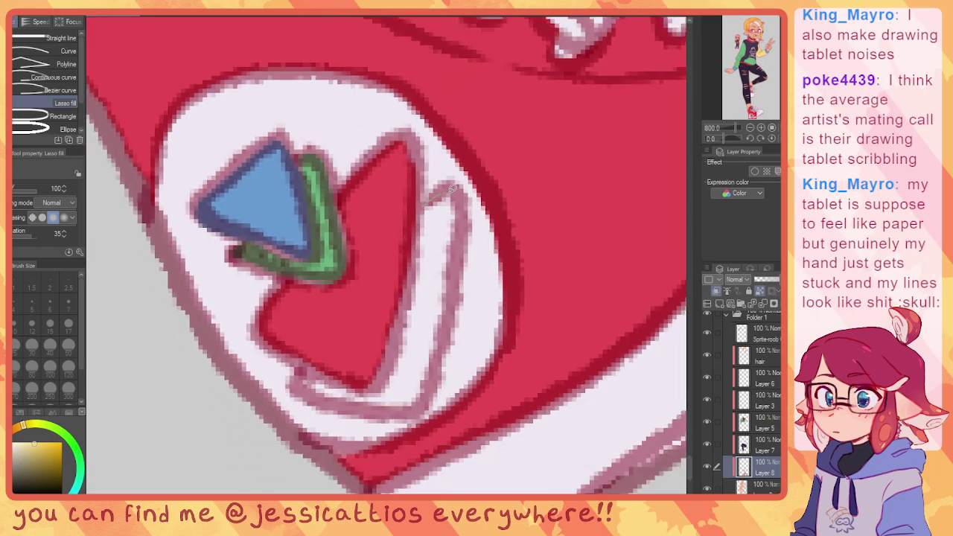
pyautogui.moveTo(451, 188); pyautogui.dragTo(449, 294)
pyautogui.moveTo(430, 380); pyautogui.dragTo(408, 408)
pyautogui.moveTo(299, 376)
pyautogui.mouseDown()
pyautogui.moveTo(346, 382)
pyautogui.moveTo(404, 346)
pyautogui.moveTo(438, 211)
pyautogui.mouseUp()
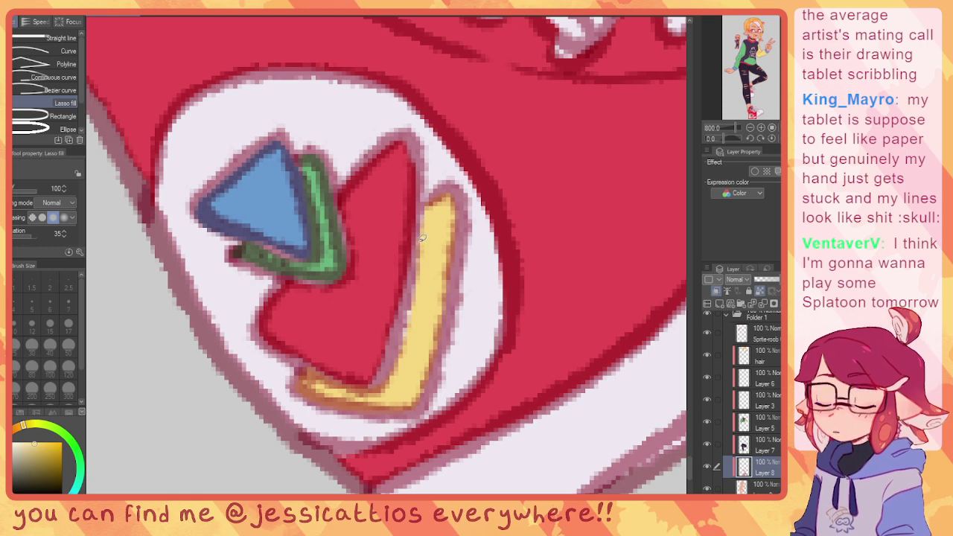
# Step: Extend the yellow fill over the inner and outer outlines of the emblem's outer chevron
pyautogui.moveTo(423, 223)
pyautogui.mouseDown()
pyautogui.moveTo(409, 306)
pyautogui.moveTo(429, 223)
pyautogui.mouseUp()
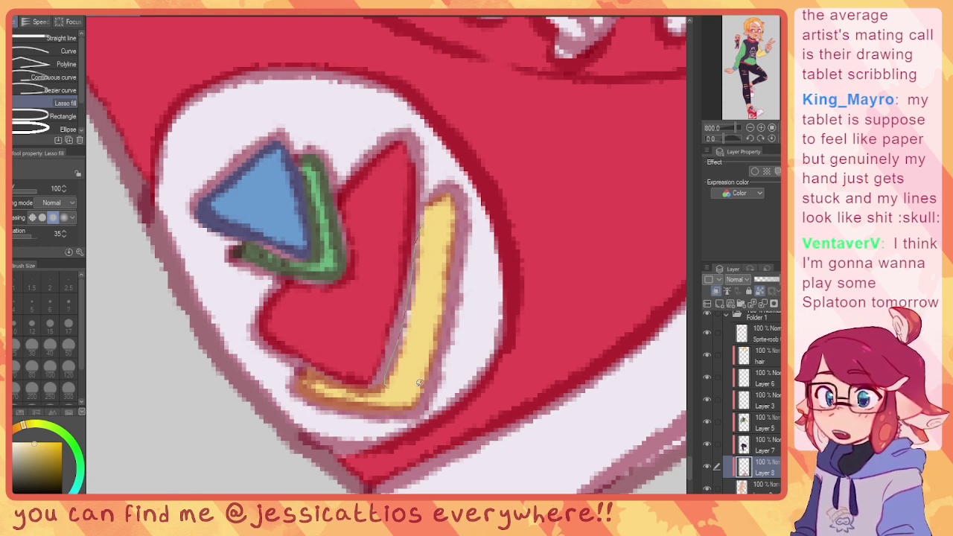
pyautogui.moveTo(402, 329)
pyautogui.mouseDown()
pyautogui.moveTo(379, 378)
pyautogui.moveTo(403, 370)
pyautogui.mouseUp()
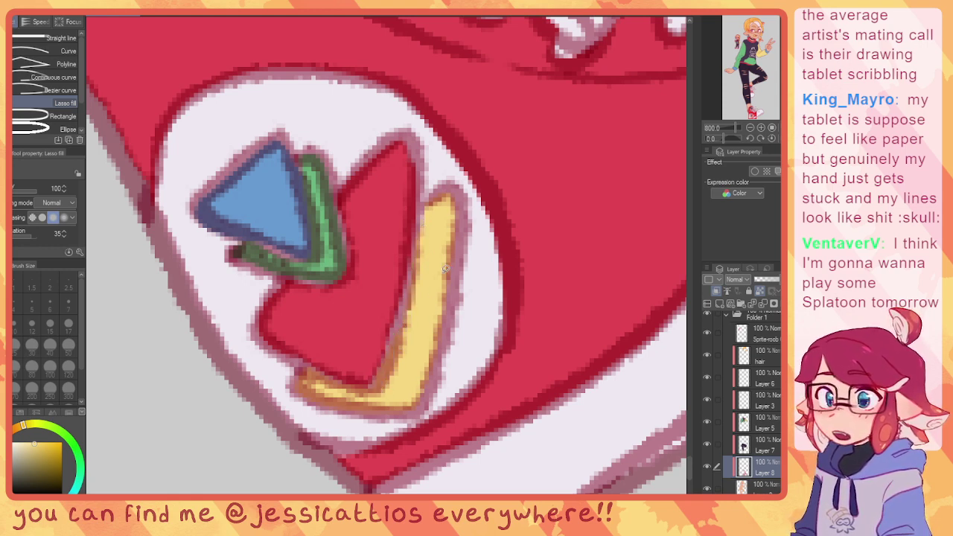
pyautogui.moveTo(447, 192)
pyautogui.mouseDown()
pyautogui.moveTo(454, 289)
pyautogui.moveTo(449, 208)
pyautogui.mouseUp()
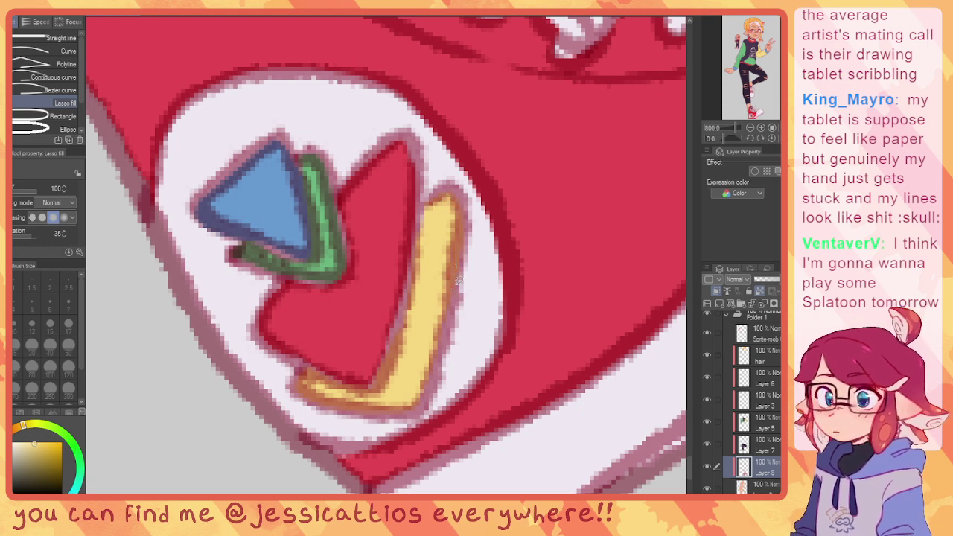
pyautogui.moveTo(439, 361); pyautogui.dragTo(435, 384)
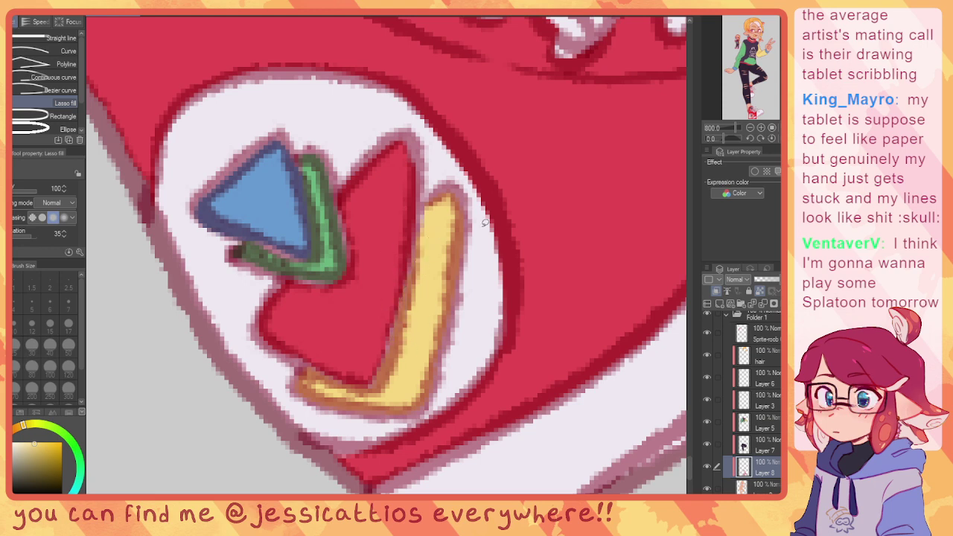
# Step: Hide the pixel sprite reference layer beside the character
pyautogui.scroll(-6, 457, 238)
pyautogui.moveTo(410, 160); pyautogui.dragTo(444, 327)
pyautogui.scroll(10, 447, 298)
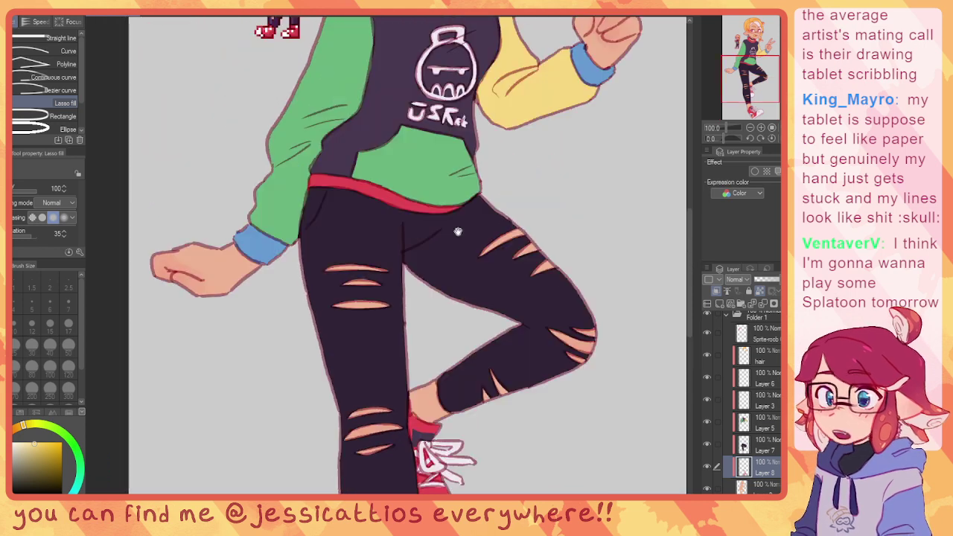
pyautogui.scroll(5, 464, 213)
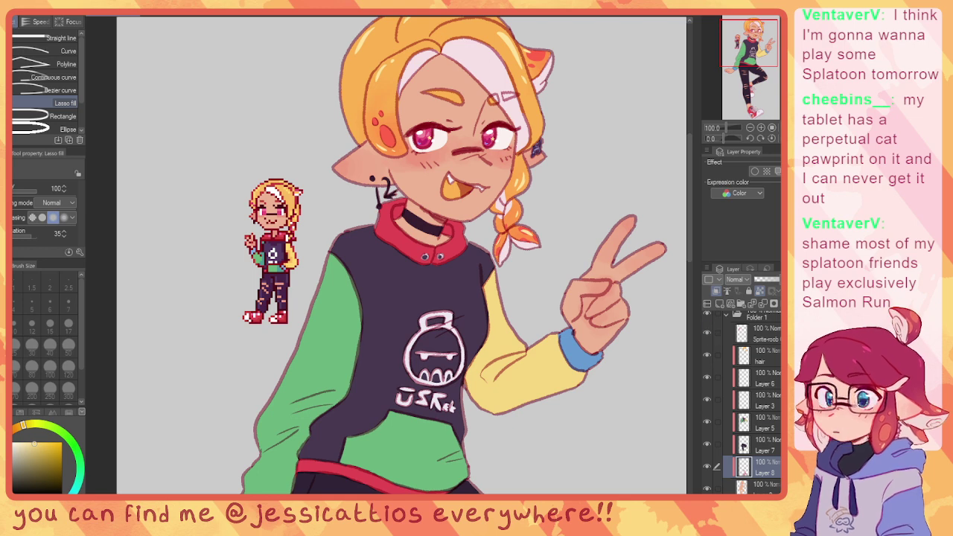
pyautogui.click(706, 333)
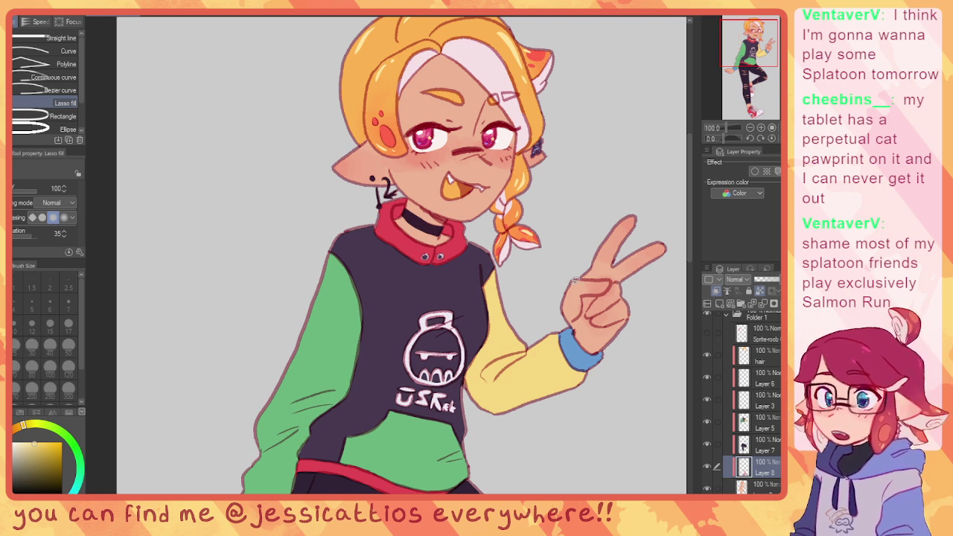
# Step: Examine the whole coloured character from the face down to the shoes without the reference sprite
pyautogui.scroll(-2, 422, 235)
pyautogui.scroll(-1, 363, 276)
pyautogui.moveTo(353, 273); pyautogui.dragTo(382, 131)
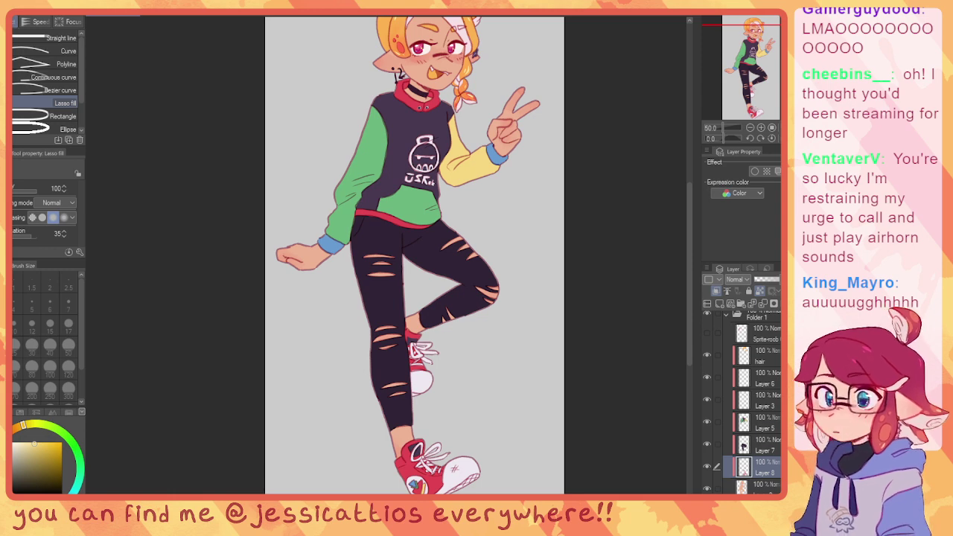
pyautogui.scroll(3, 496, 389)
pyautogui.scroll(-2, 503, 389)
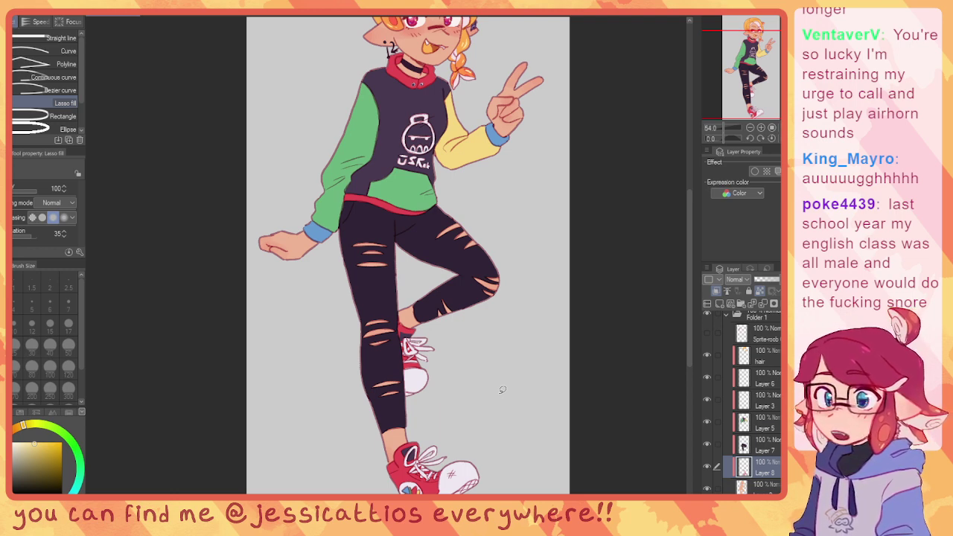
pyautogui.scroll(-1, 506, 383)
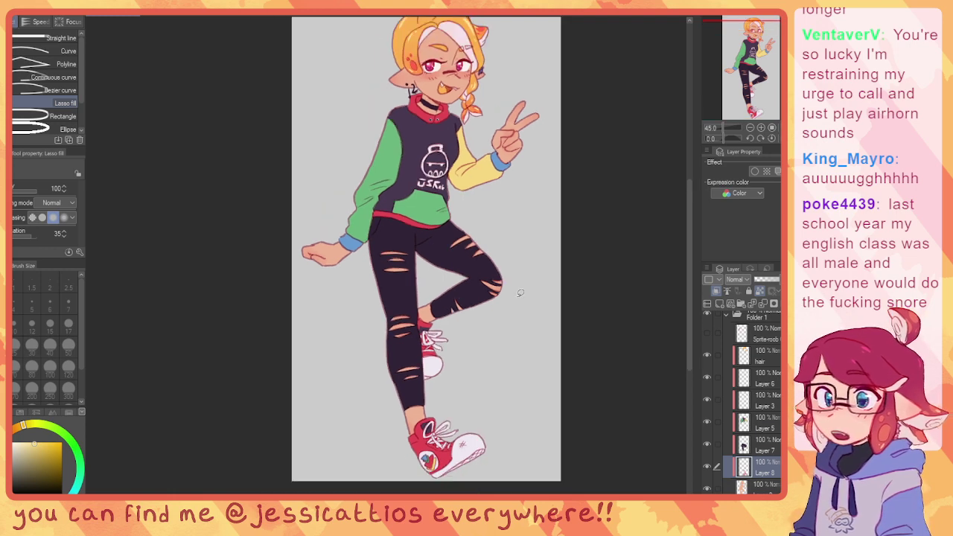
pyautogui.scroll(3, 520, 292)
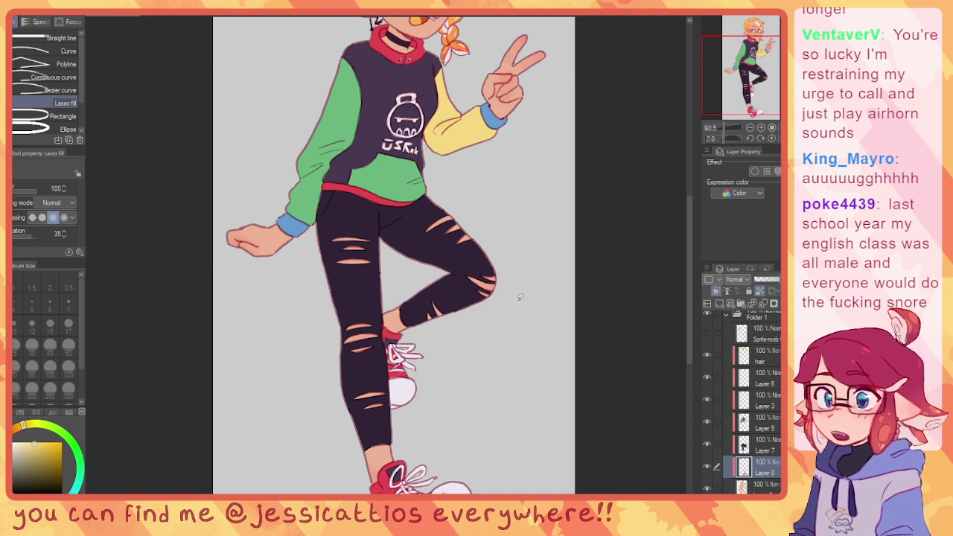
# Step: Duplicate the base layer Layer 2 and place the copy beneath it, outside the character's folder
pyautogui.click(756, 487)
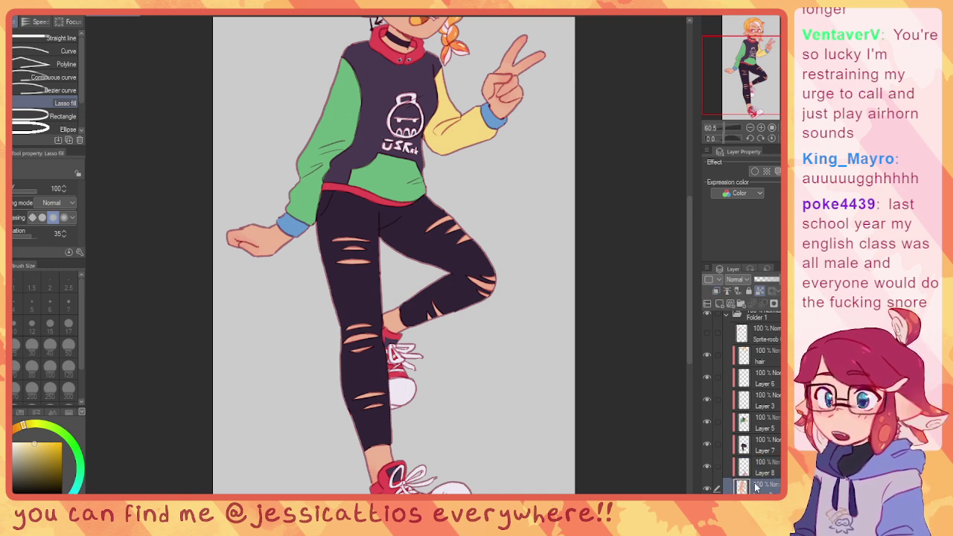
pyautogui.scroll(-2, 758, 477)
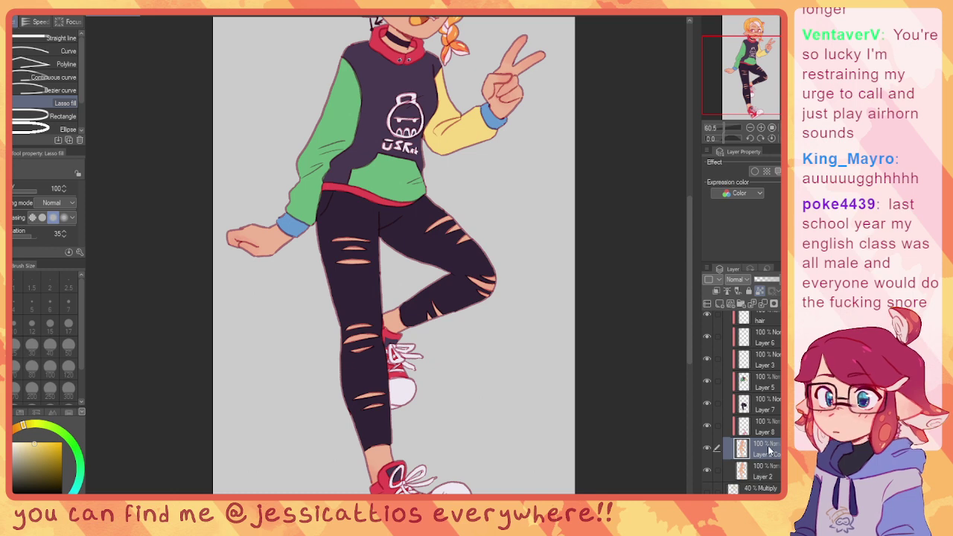
pyautogui.moveTo(758, 490); pyautogui.dragTo(758, 490)
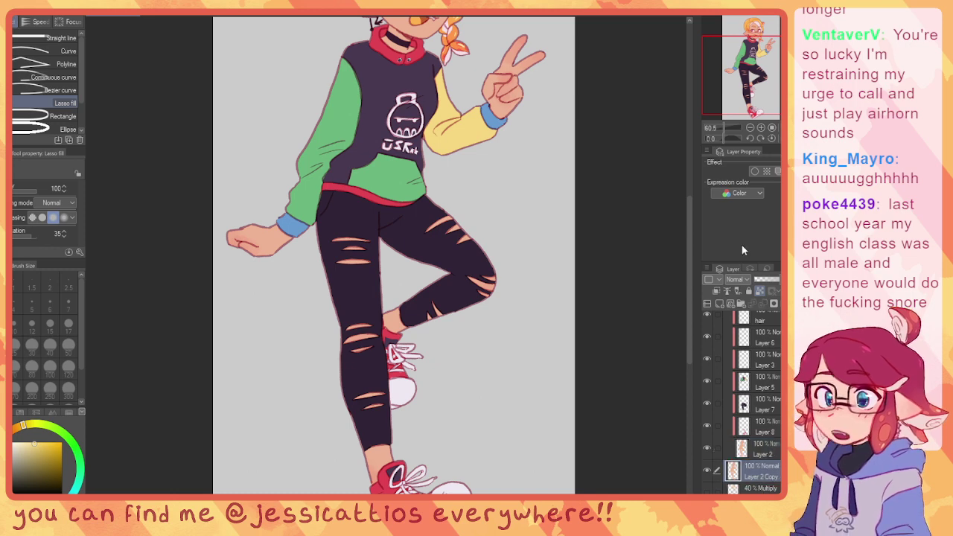
# Step: Choose a magenta colour and lasso-fill around the whole figure to turn the duplicated base layer into a magenta silhouette
pyautogui.scroll(-5, 325, 258)
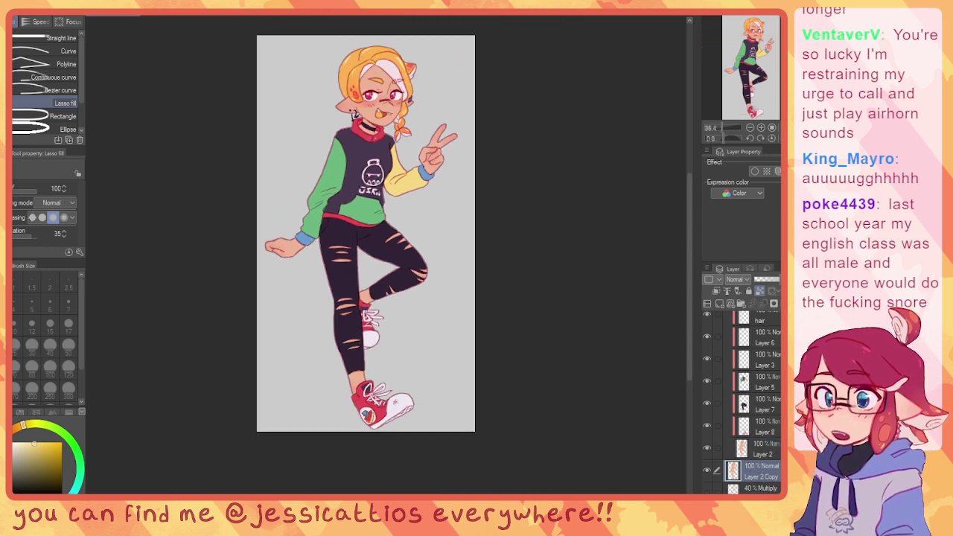
pyautogui.click(3, 473)
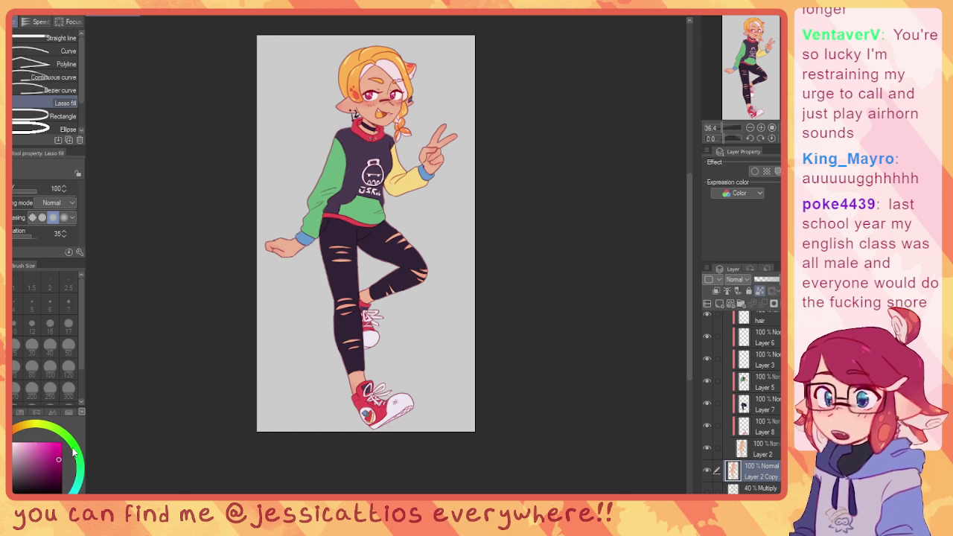
pyautogui.moveTo(310, 43)
pyautogui.mouseDown()
pyautogui.moveTo(567, 237)
pyautogui.moveTo(531, 462)
pyautogui.moveTo(243, 457)
pyautogui.moveTo(163, 134)
pyautogui.mouseUp()
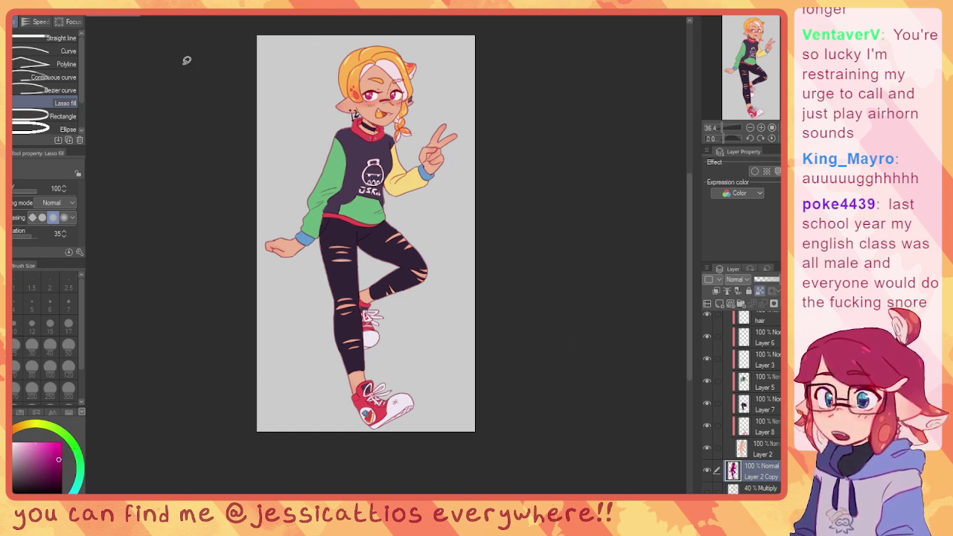
# Step: Free-transform the magenta silhouette into a squashed, slanted cast shadow behind the standing shoe and reduce its opacity to 25%
pyautogui.hotkey('ctrl', 'shift', 't')
pyautogui.scroll(1, 479, 335)
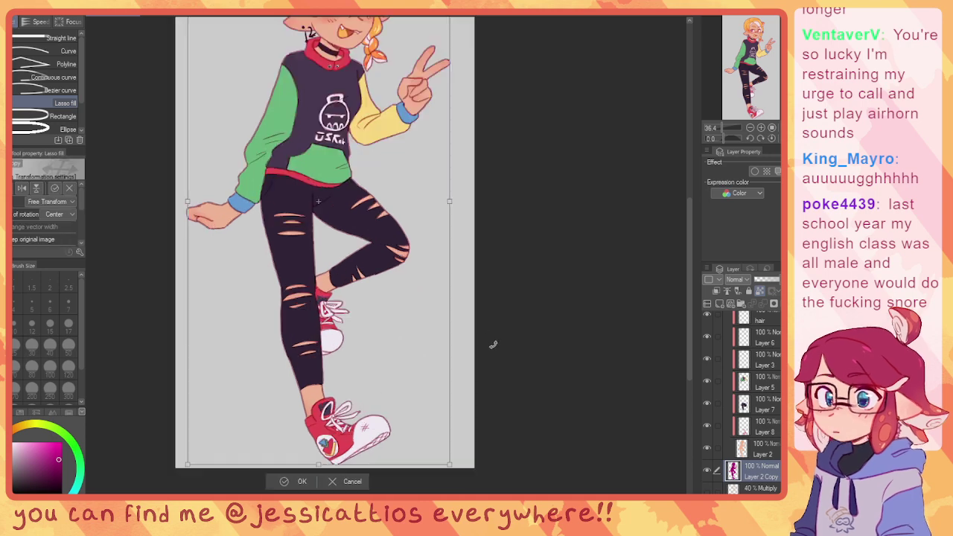
pyautogui.moveTo(496, 242); pyautogui.dragTo(576, 335)
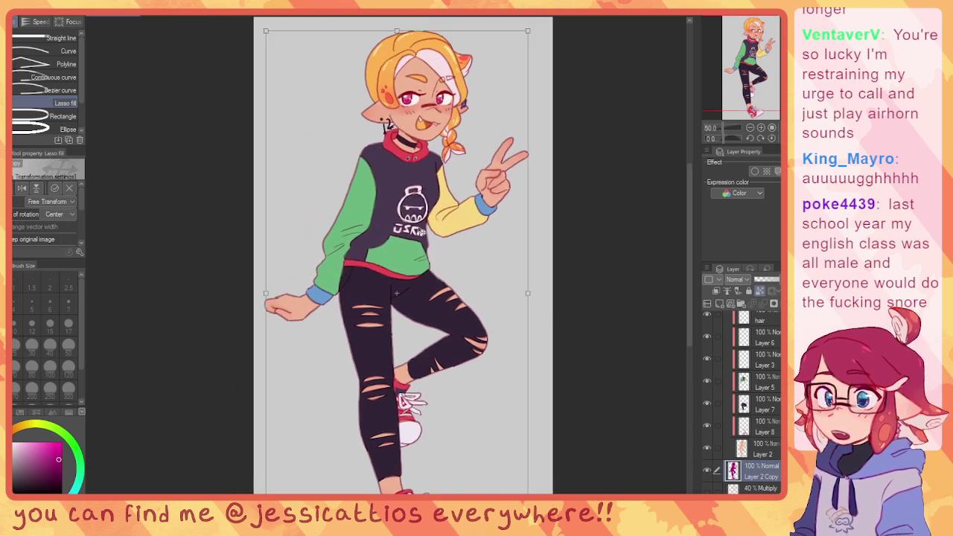
pyautogui.scroll(-1, 421, 224)
pyautogui.moveTo(404, 93); pyautogui.dragTo(392, 322)
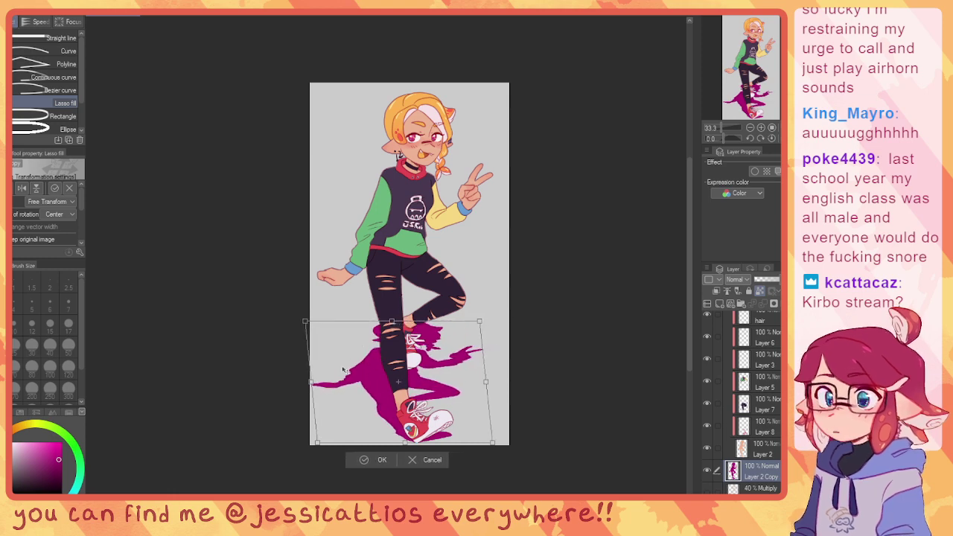
pyautogui.moveTo(304, 322); pyautogui.dragTo(313, 326)
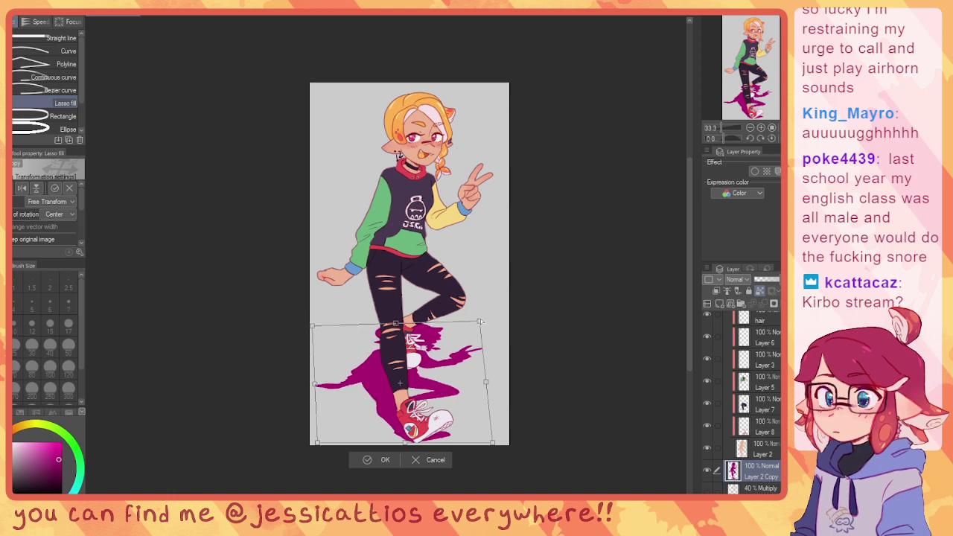
pyautogui.moveTo(481, 322); pyautogui.dragTo(469, 323)
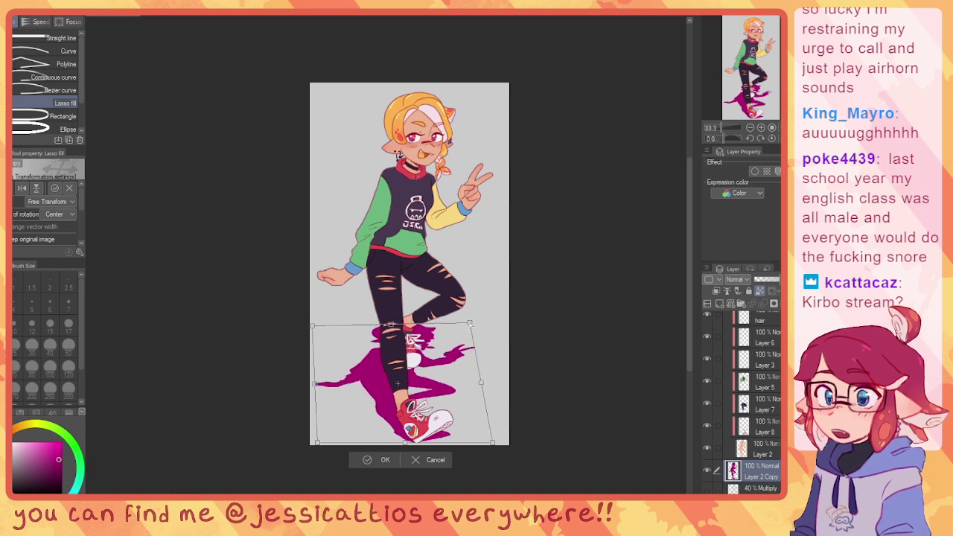
pyautogui.click(370, 462)
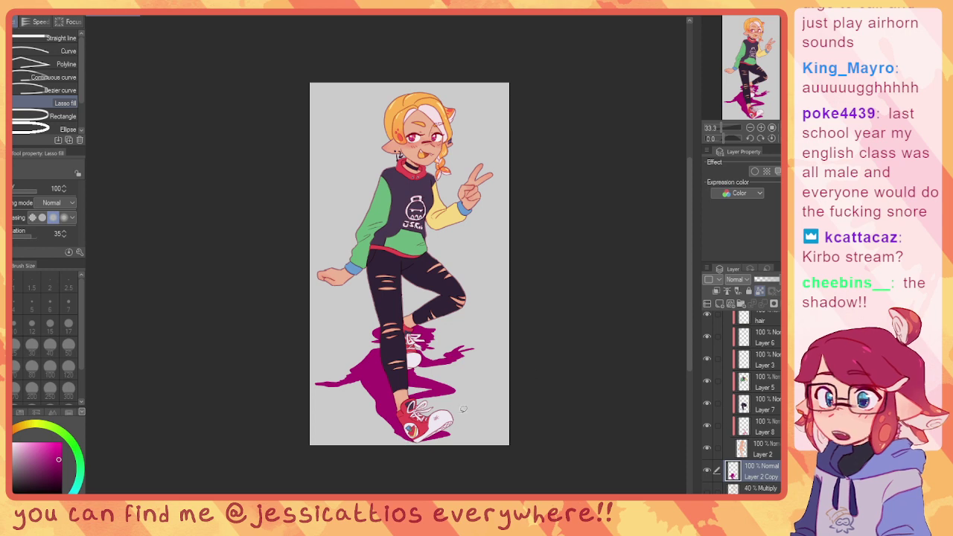
pyautogui.moveTo(764, 283)
pyautogui.mouseDown()
pyautogui.moveTo(757, 277)
pyautogui.moveTo(764, 280)
pyautogui.mouseUp()
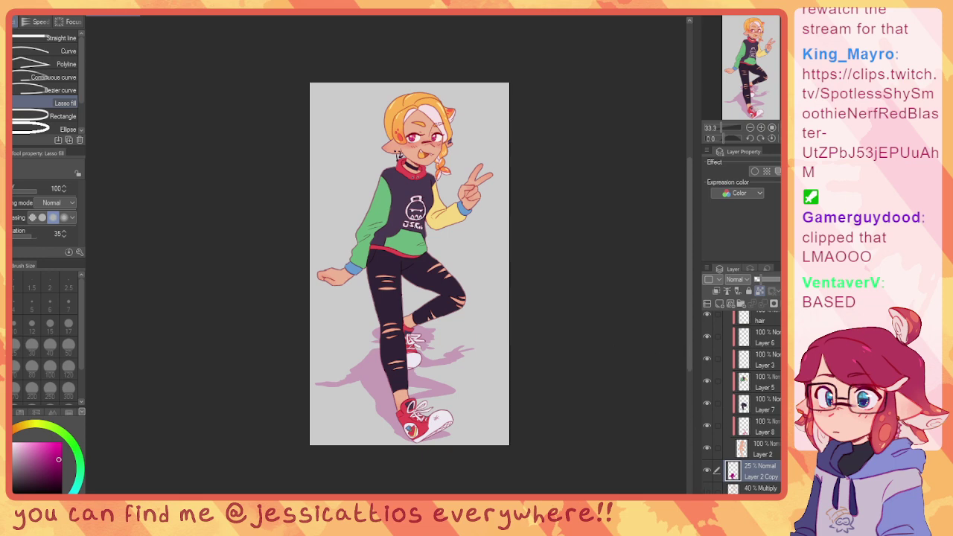
# Step: Add a new layer directly beneath the shadow layer, above the 40% Multiply layer
pyautogui.click(748, 487)
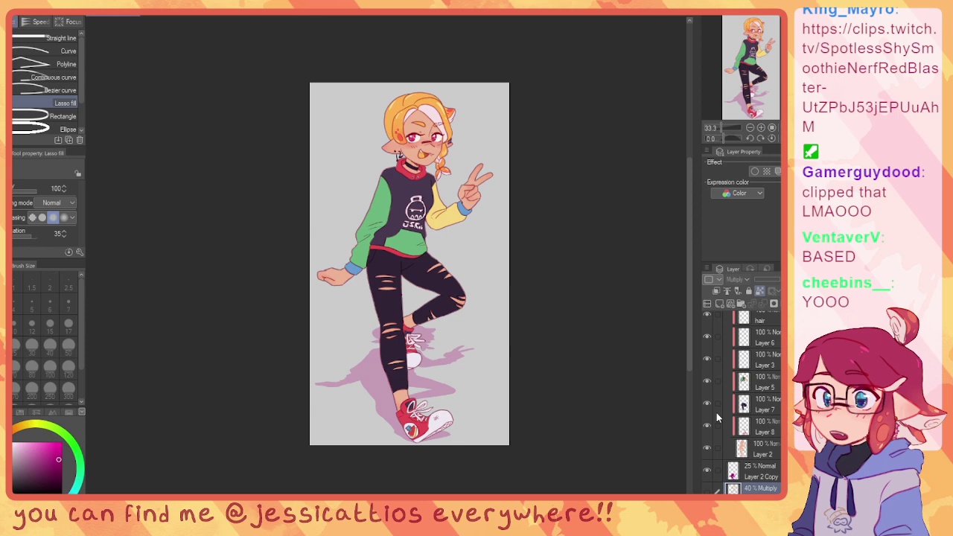
pyautogui.click(719, 304)
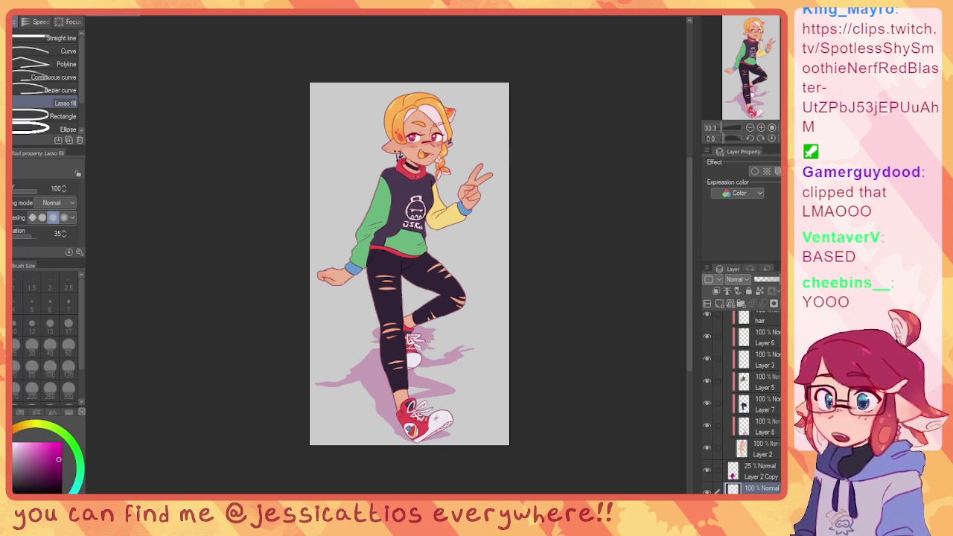
# Step: Fill the whole background layer with light pink and adjust its hue, saturation and luminosity to a lighter, warmer pink
pyautogui.click(28, 445)
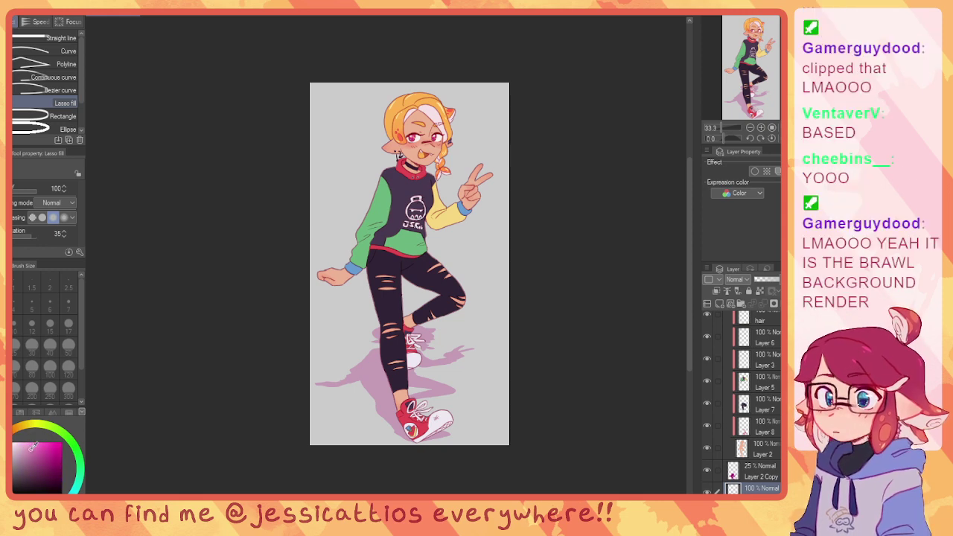
pyautogui.moveTo(310, 25)
pyautogui.mouseDown()
pyautogui.moveTo(591, 358)
pyautogui.moveTo(499, 472)
pyautogui.moveTo(192, 401)
pyautogui.moveTo(191, 105)
pyautogui.mouseUp()
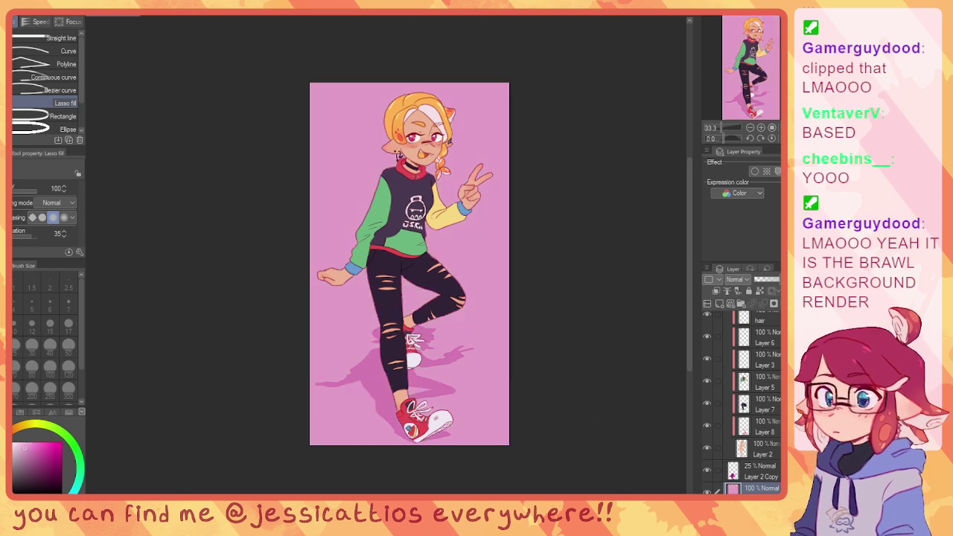
pyautogui.hotkey('ctrl', 'u')
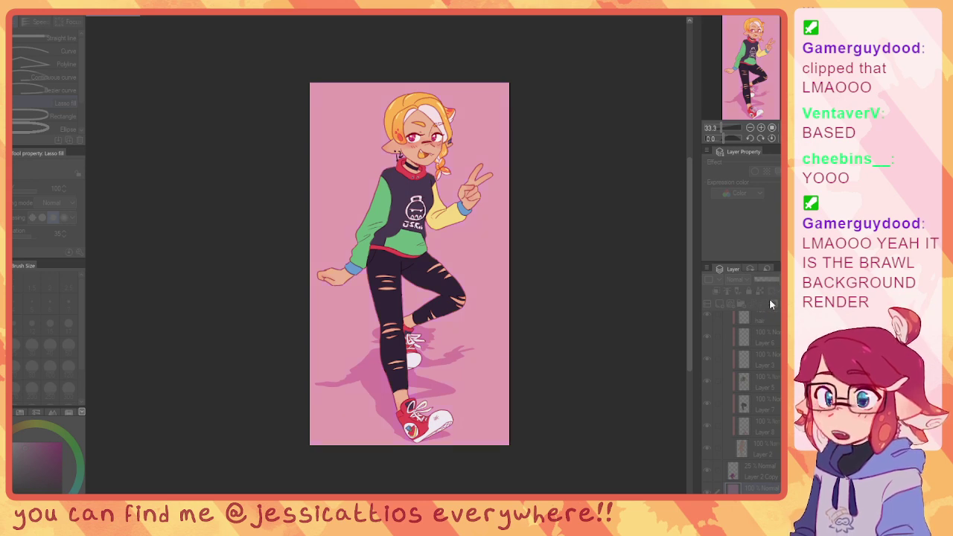
pyautogui.moveTo(790, 270); pyautogui.dragTo(800, 271)
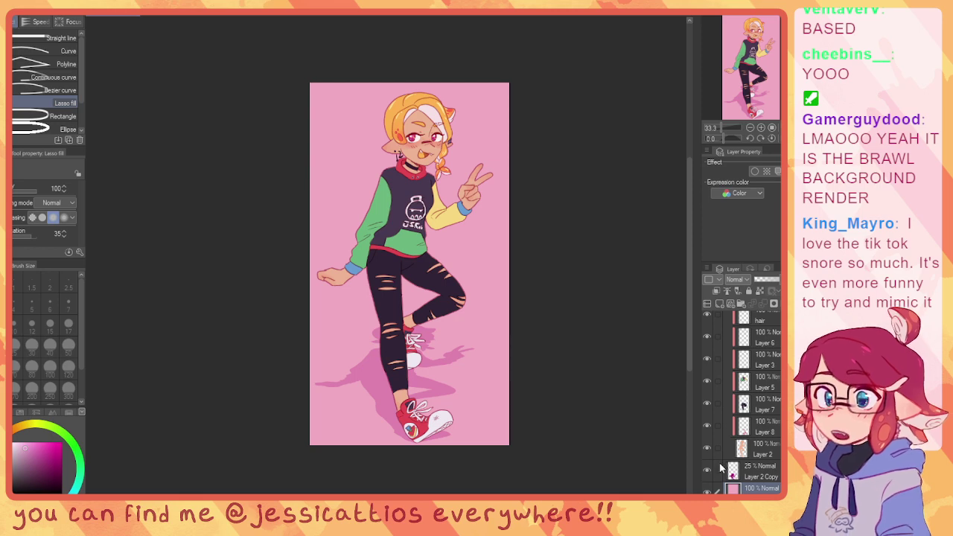
# Step: Add a new layer for the signature above the Multiply layer Layer 1, beneath the eye shines layer
pyautogui.scroll(2, 742, 402)
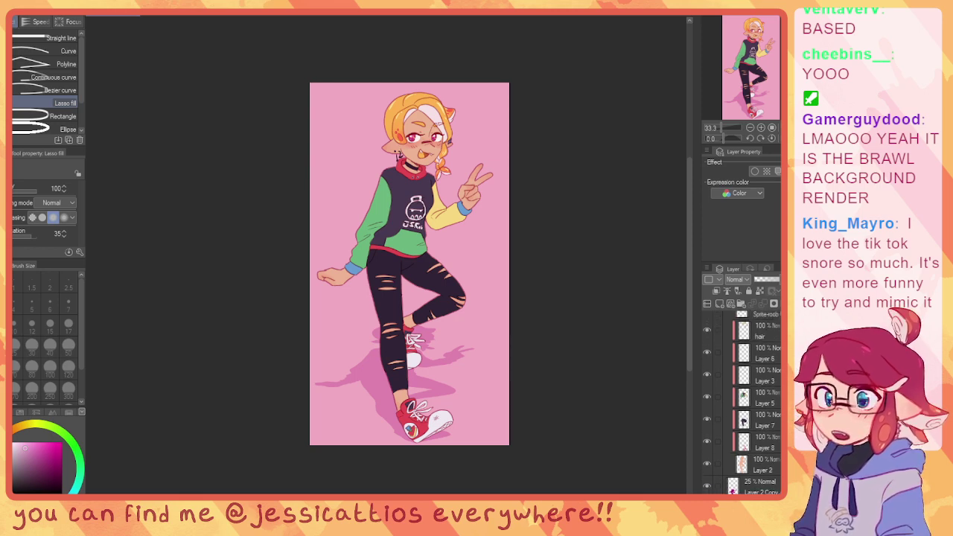
pyautogui.scroll(-2, 745, 402)
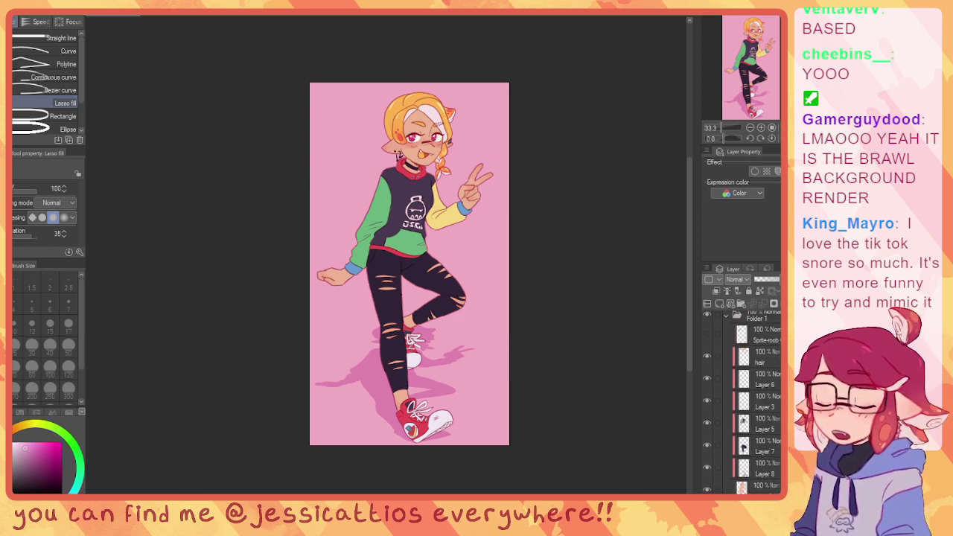
pyautogui.scroll(1, 744, 402)
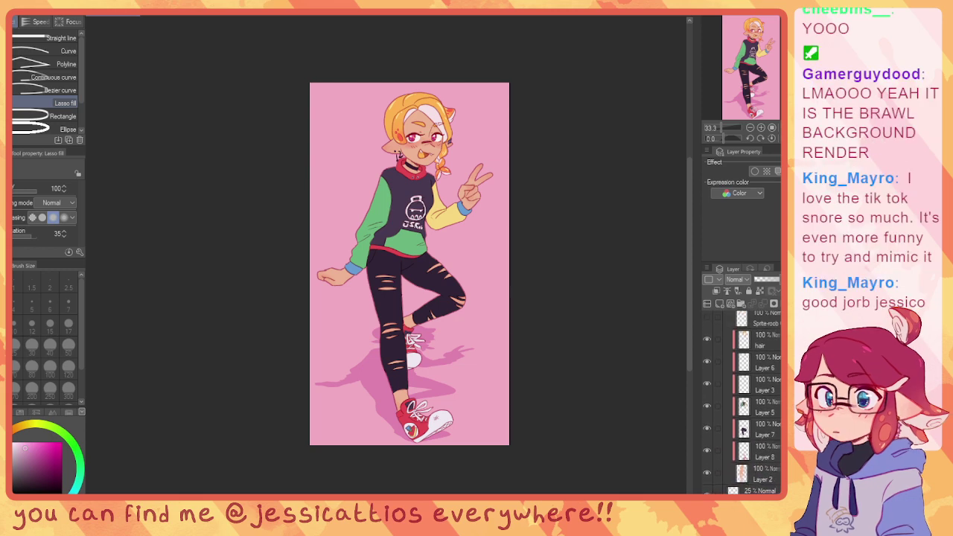
pyautogui.scroll(1, 745, 402)
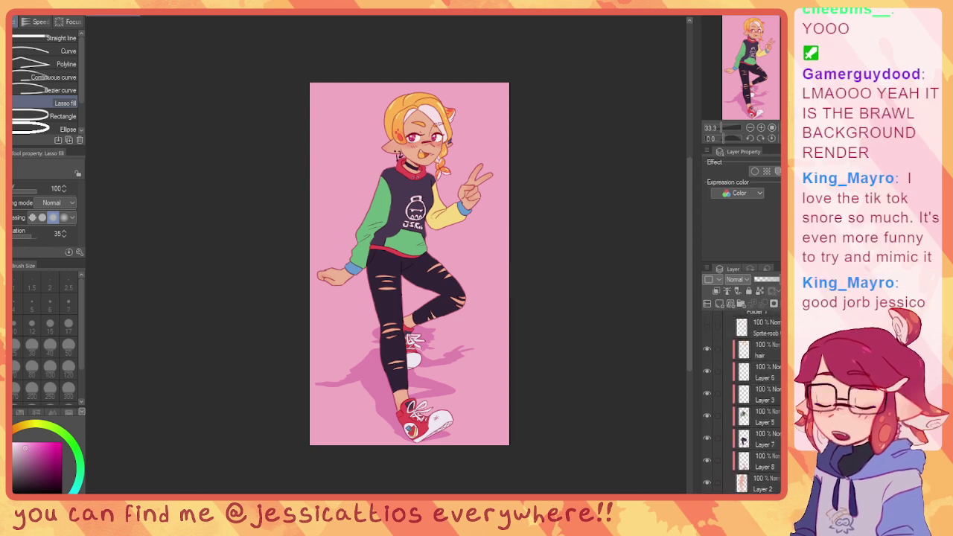
pyautogui.scroll(1, 745, 402)
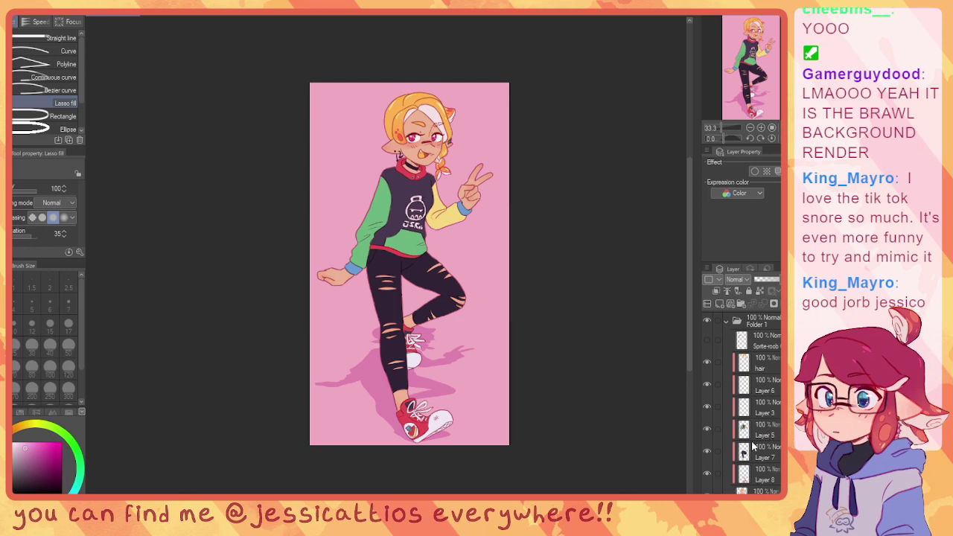
pyautogui.click(763, 344)
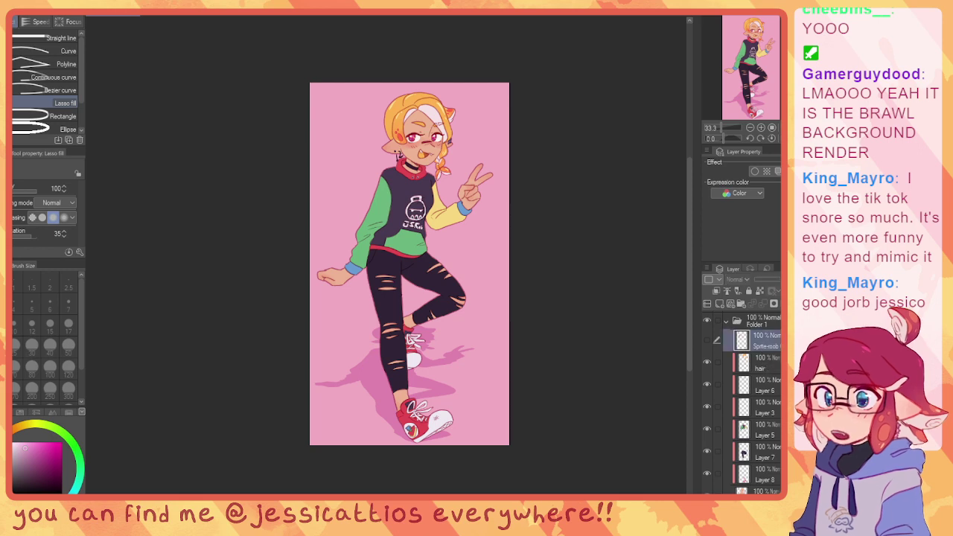
pyautogui.scroll(4, 770, 369)
pyautogui.click(720, 304)
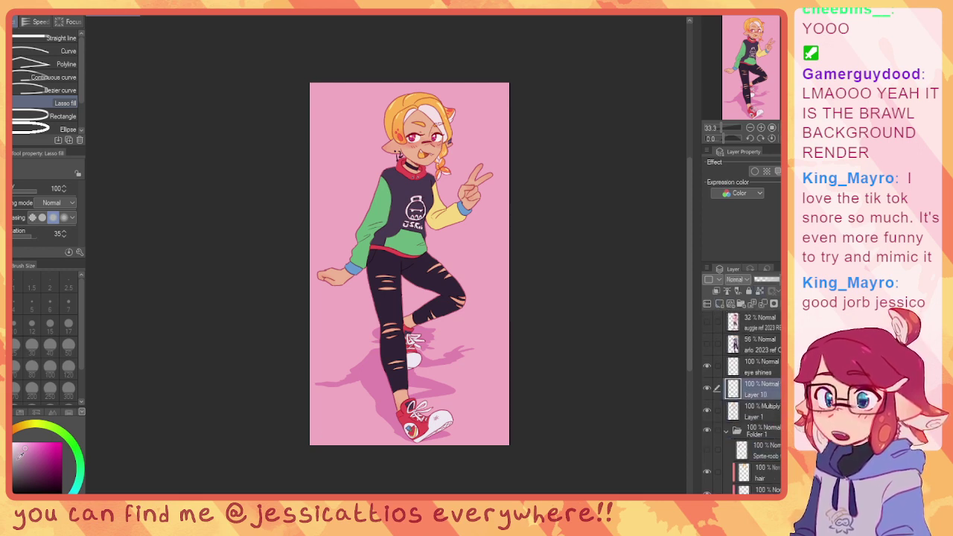
# Step: Choose the Real G-Pen for small lettering in the pink area below the yellow sleeve and reduce its brush size to 4
pyautogui.click(20, 413)
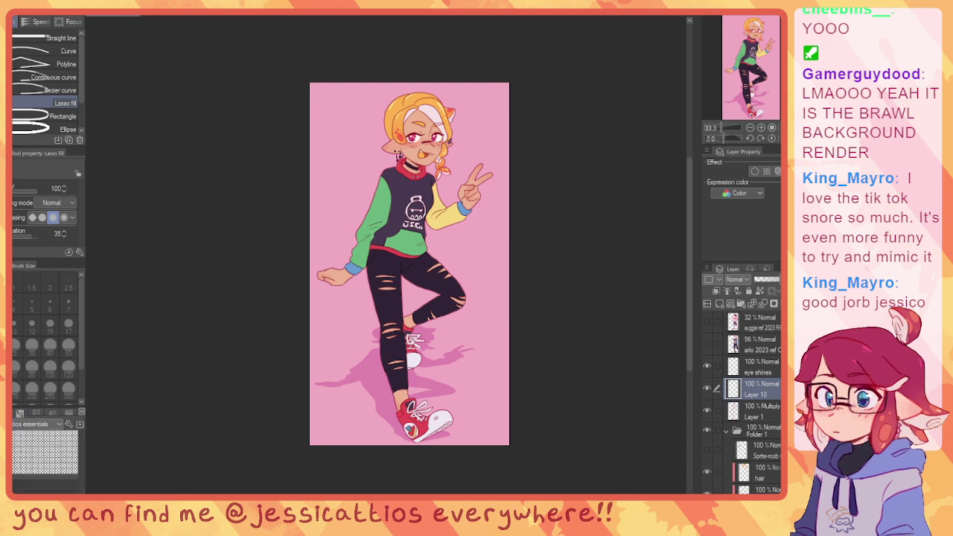
pyautogui.press('p')
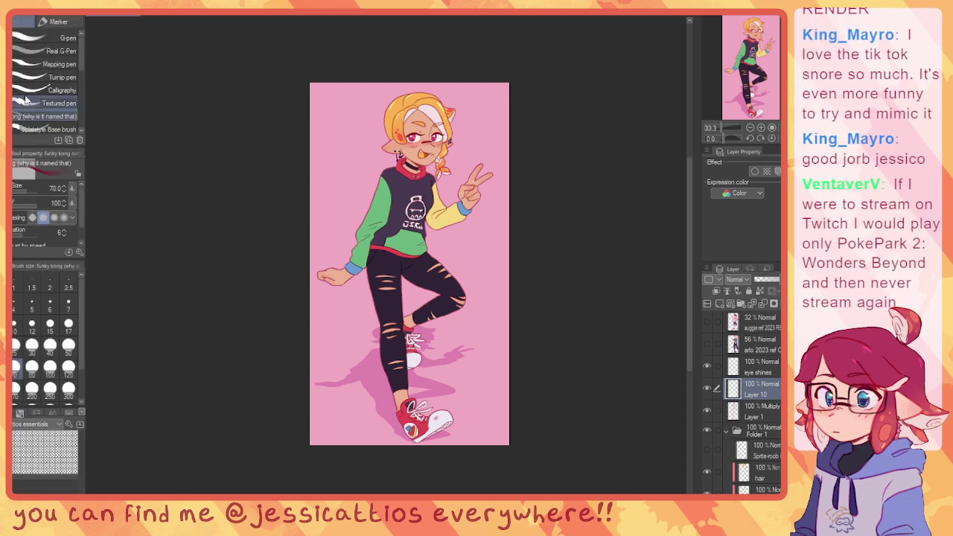
pyautogui.click(22, 52)
pyautogui.scroll(3, 419, 248)
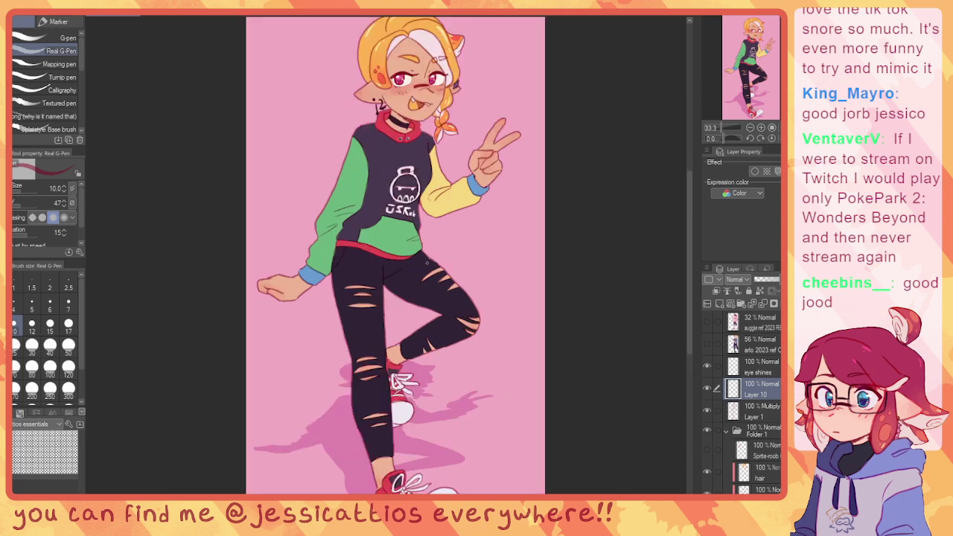
pyautogui.scroll(3, 369, 131)
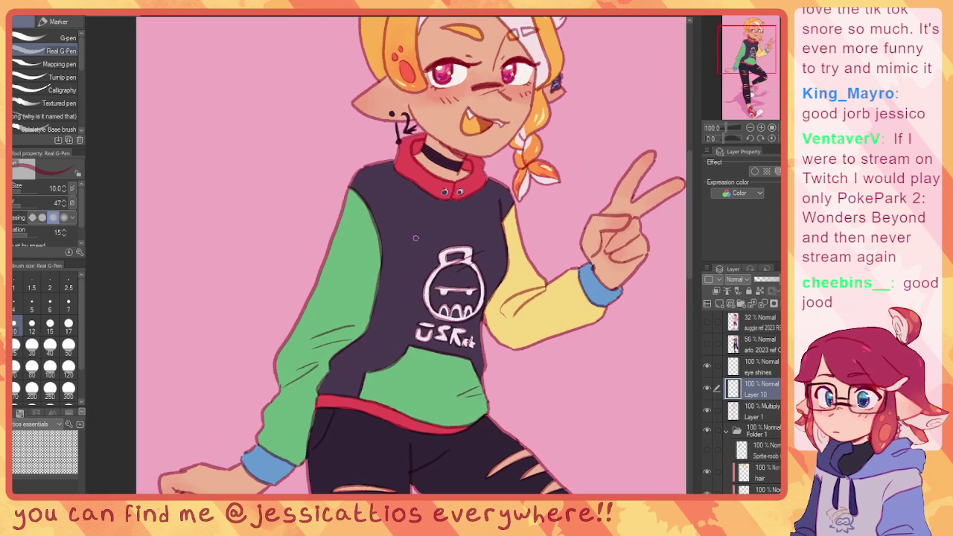
pyautogui.scroll(2, 392, 195)
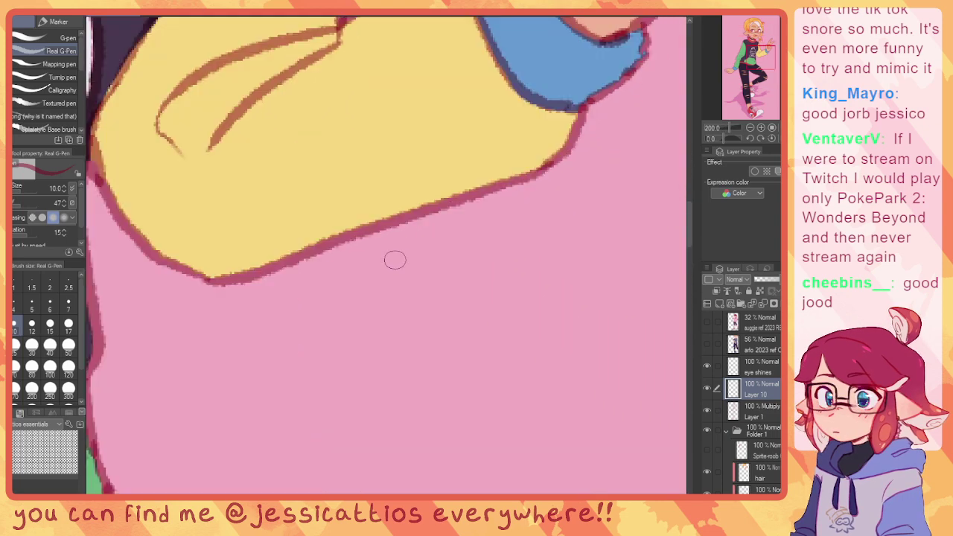
pyautogui.moveTo(362, 242); pyautogui.dragTo(344, 298)
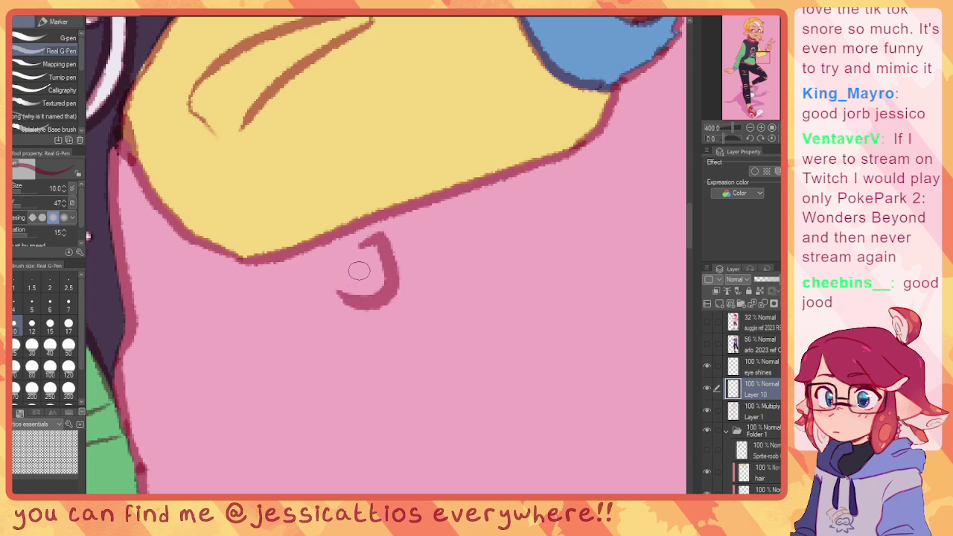
pyautogui.hotkey('ctrl', 'z')
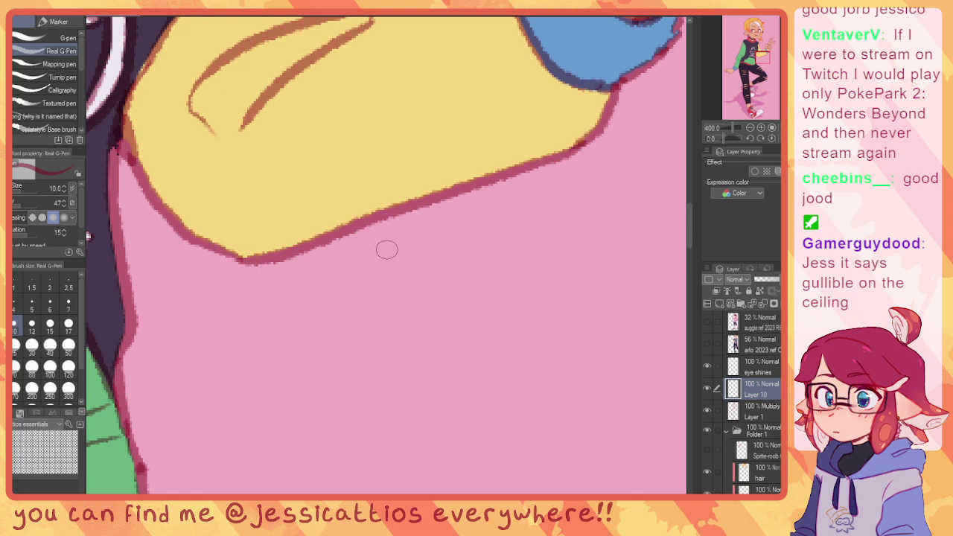
pyautogui.press('[')
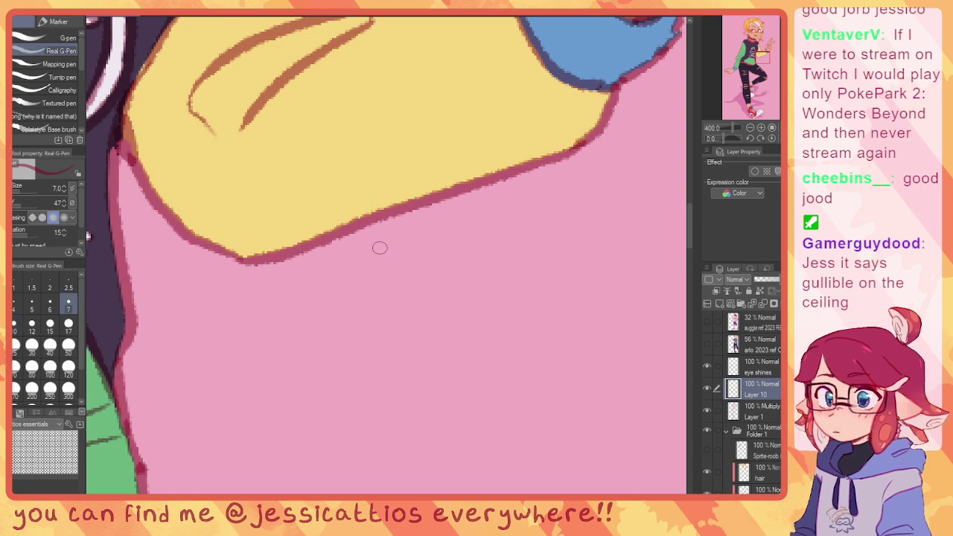
pyautogui.press('[')
pyautogui.press('[')
pyautogui.press('[')
# Step: Hand-letter the artist's starred, boxed signature below the yellow sleeve, with the social media handle written underneath it
pyautogui.moveTo(359, 241); pyautogui.dragTo(352, 262)
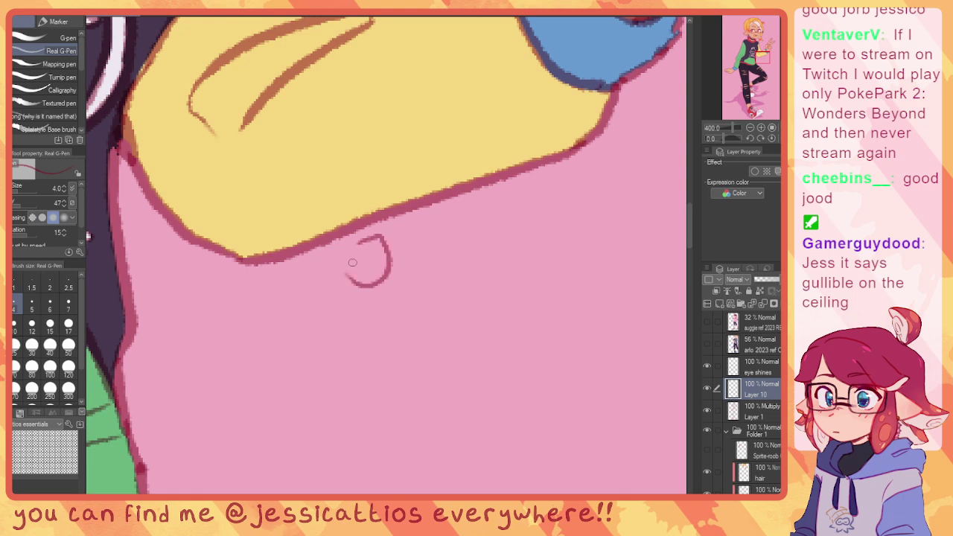
pyautogui.moveTo(399, 242)
pyautogui.mouseDown()
pyautogui.moveTo(436, 227)
pyautogui.moveTo(456, 252)
pyautogui.moveTo(379, 263)
pyautogui.moveTo(457, 218)
pyautogui.moveTo(471, 255)
pyautogui.moveTo(361, 256)
pyautogui.mouseUp()
pyautogui.moveTo(342, 304)
pyautogui.mouseDown()
pyautogui.moveTo(410, 304)
pyautogui.moveTo(495, 296)
pyautogui.mouseUp()
pyautogui.click(369, 306)
pyautogui.moveTo(499, 271)
pyautogui.mouseDown()
pyautogui.moveTo(502, 283)
pyautogui.moveTo(517, 262)
pyautogui.moveTo(523, 283)
pyautogui.mouseUp()
pyautogui.moveTo(528, 270)
pyautogui.mouseDown()
pyautogui.moveTo(555, 264)
pyautogui.moveTo(548, 272)
pyautogui.moveTo(572, 252)
pyautogui.moveTo(569, 277)
pyautogui.mouseUp()
pyautogui.click(535, 256)
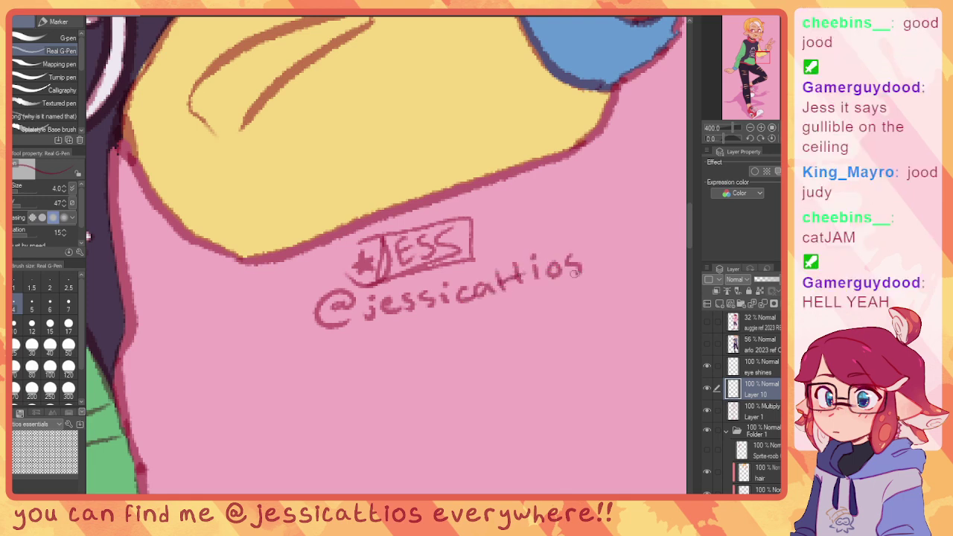
# Step: Undo the last two letters of the handwritten handle and redraw them
pyautogui.hotkey('ctrl', 'z')
pyautogui.hotkey('ctrl', 'z')
pyautogui.hotkey('ctrl', 'z')
pyautogui.hotkey('ctrl', 'z')
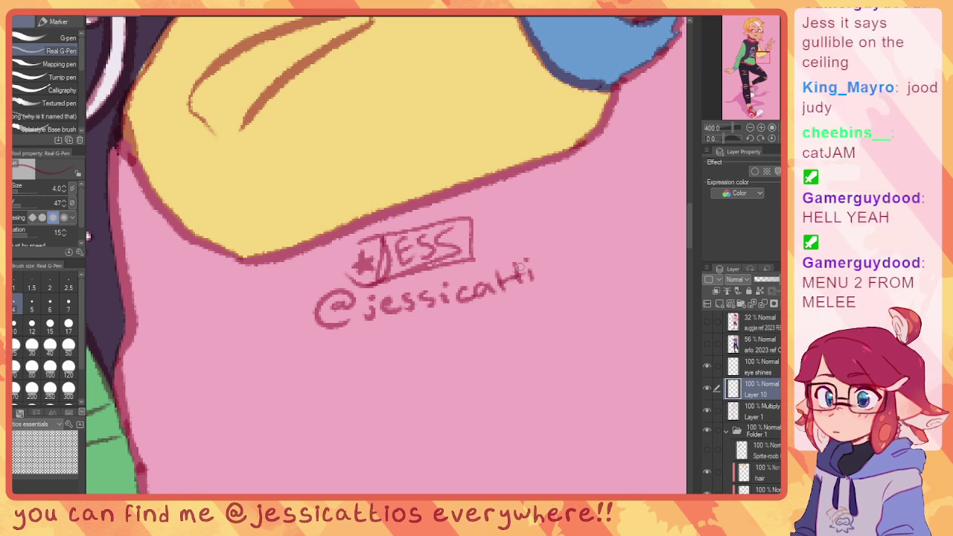
pyautogui.moveTo(552, 268)
pyautogui.mouseDown()
pyautogui.moveTo(544, 275)
pyautogui.moveTo(559, 276)
pyautogui.mouseUp()
pyautogui.hotkey('ctrl', 'z')
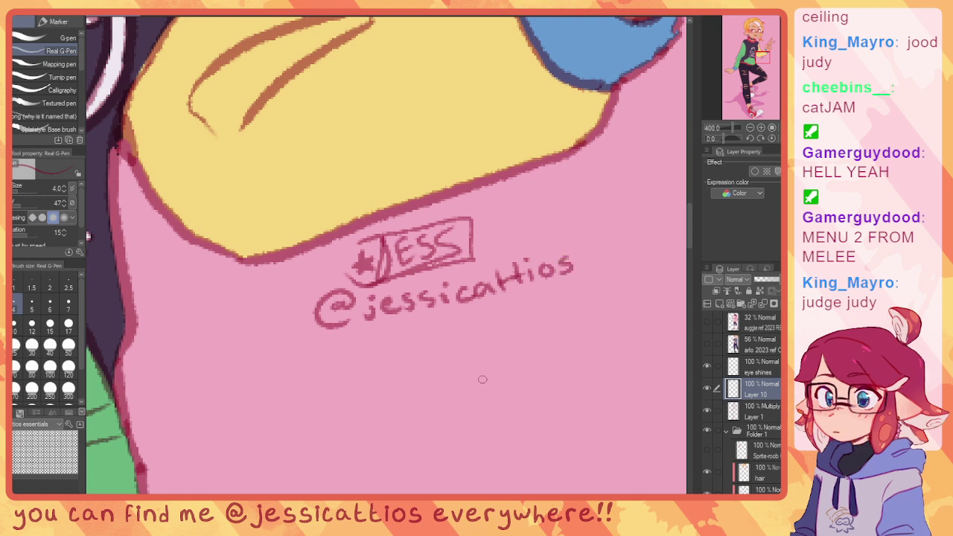
# Step: Move the signature layer closer to the sweater, tucking it just beneath the yellow sleeve's elbow, and return to the pen
pyautogui.scroll(-3, 461, 380)
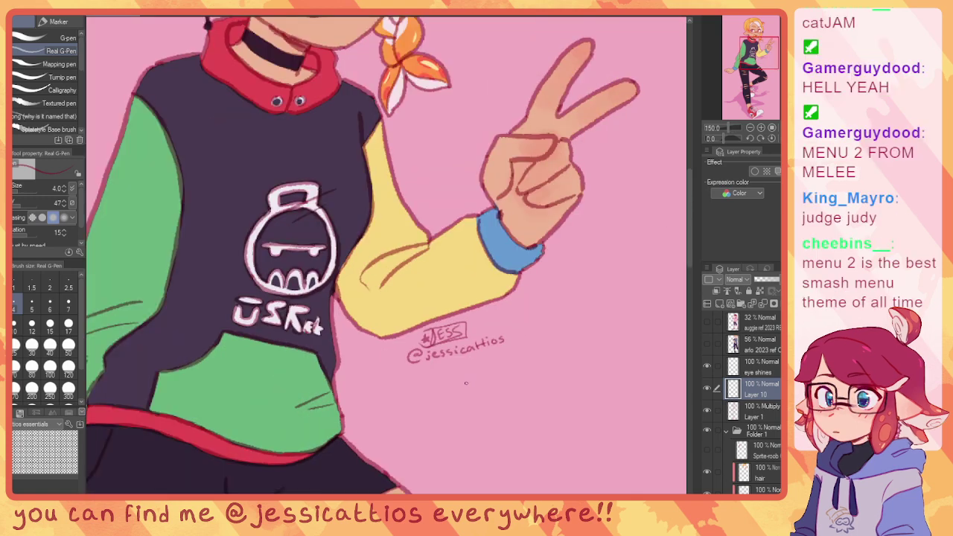
pyautogui.scroll(2, 463, 383)
pyautogui.scroll(1, 460, 384)
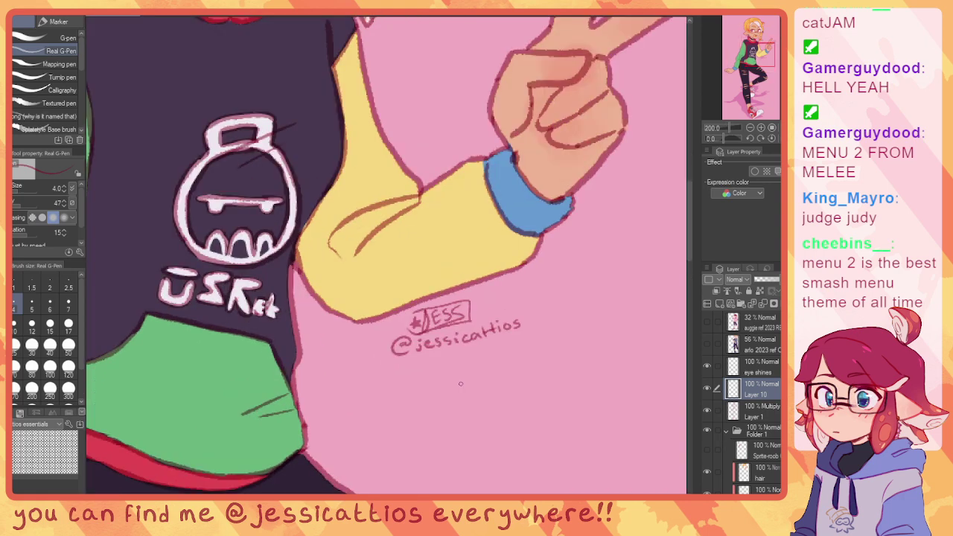
pyautogui.scroll(-3, 457, 360)
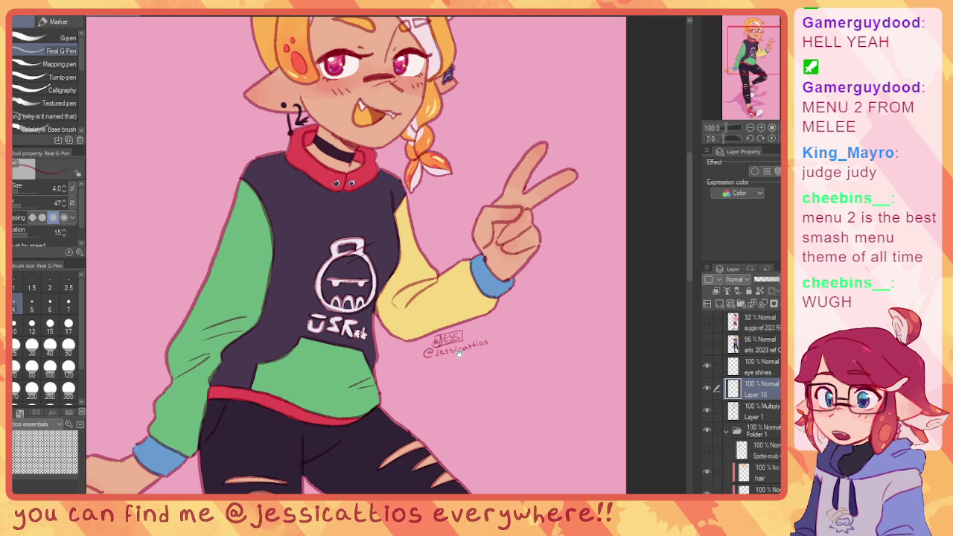
pyautogui.moveTo(459, 353)
pyautogui.mouseDown()
pyautogui.moveTo(520, 326)
pyautogui.moveTo(476, 330)
pyautogui.mouseUp()
pyautogui.press('k')
pyautogui.press('p')
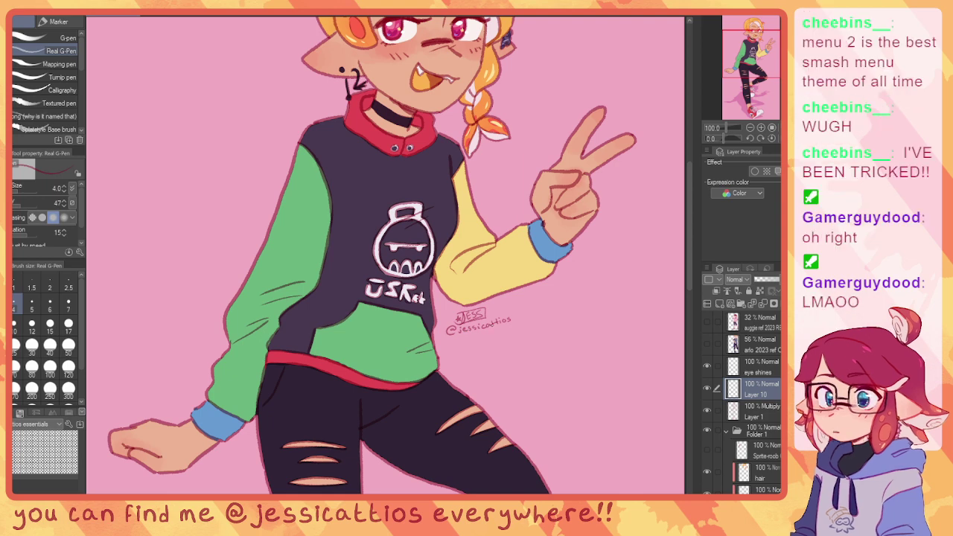
pyautogui.scroll(-2, 469, 325)
pyautogui.moveTo(455, 275); pyautogui.dragTo(439, 170)
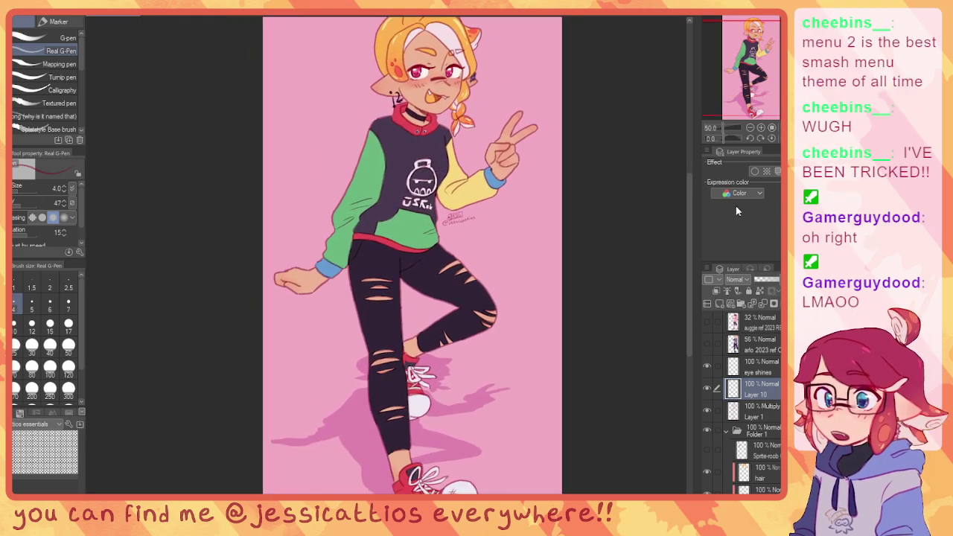
pyautogui.scroll(-1, 598, 176)
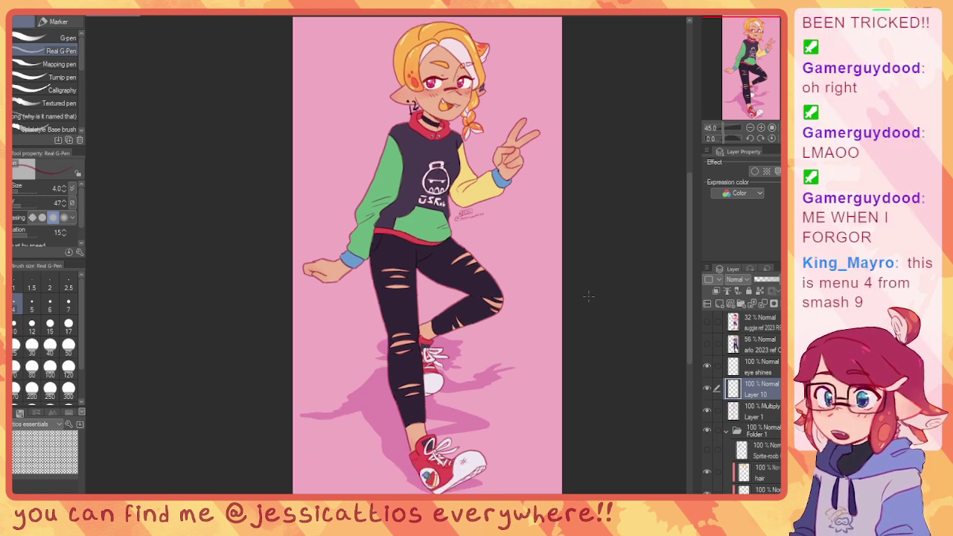
pyautogui.moveTo(596, 278); pyautogui.dragTo(566, 285)
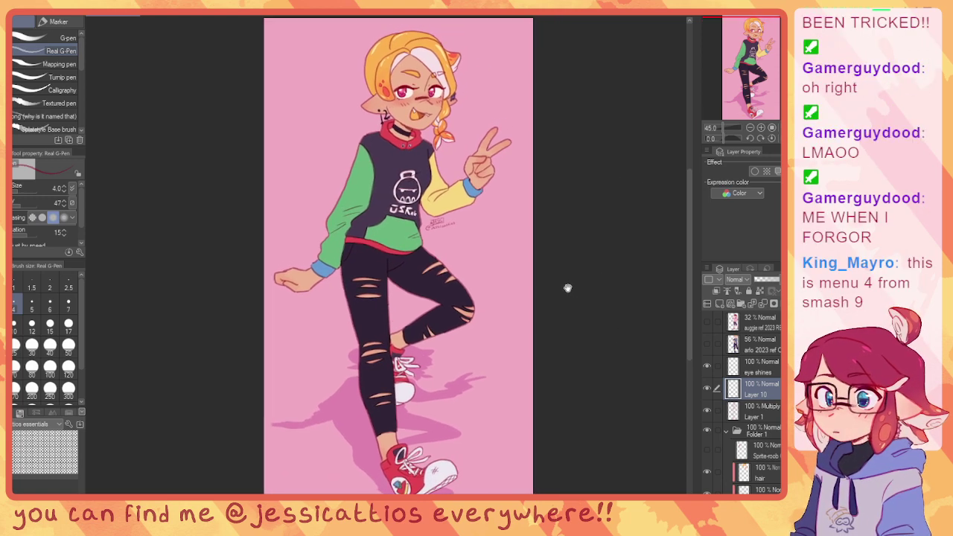